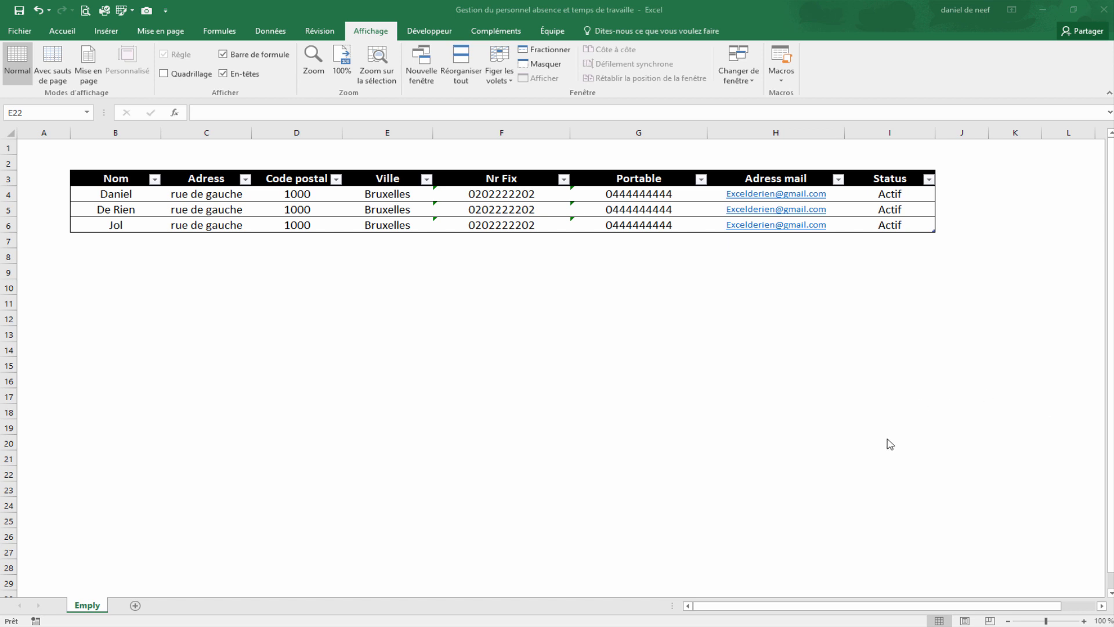
Add a new worksheet after the Emply sheet and rename it BD.
left_click(136, 605)
right_click(134, 606)
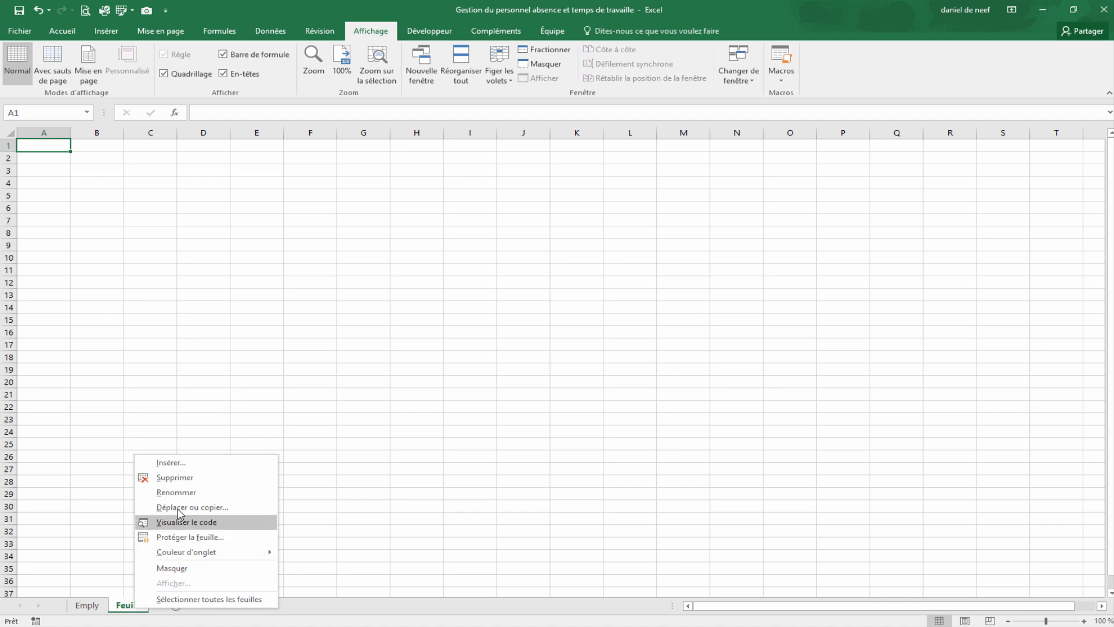
left_click(180, 495)
type("BD")
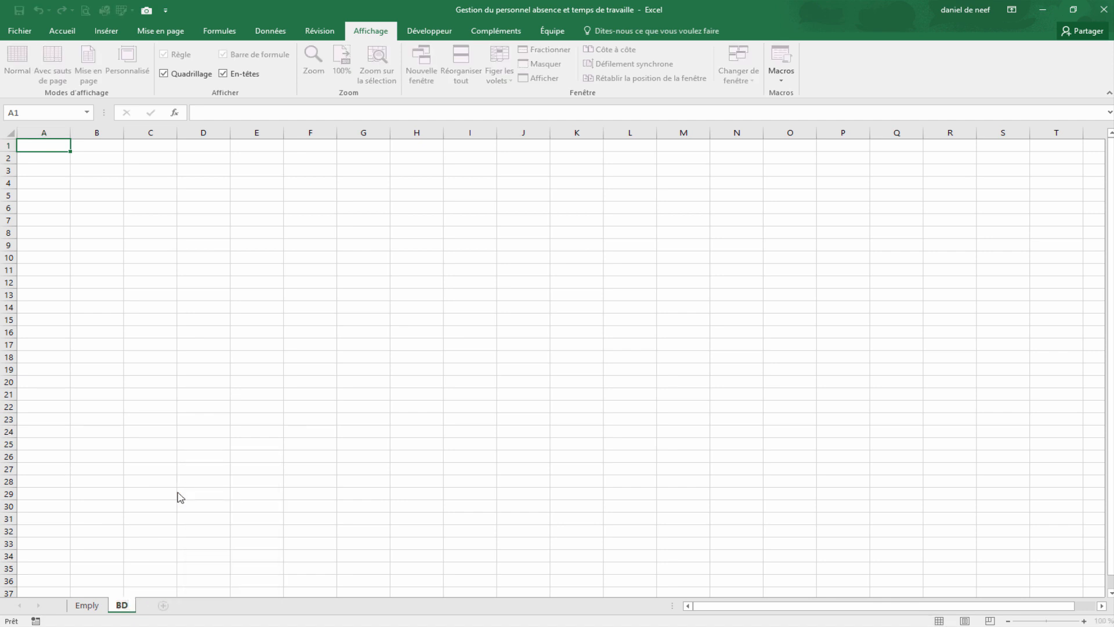
left_click(235, 382)
Enter the column headers ID, Date, Nom and Type in cells B3 to E3 of the BD sheet.
left_click(95, 169)
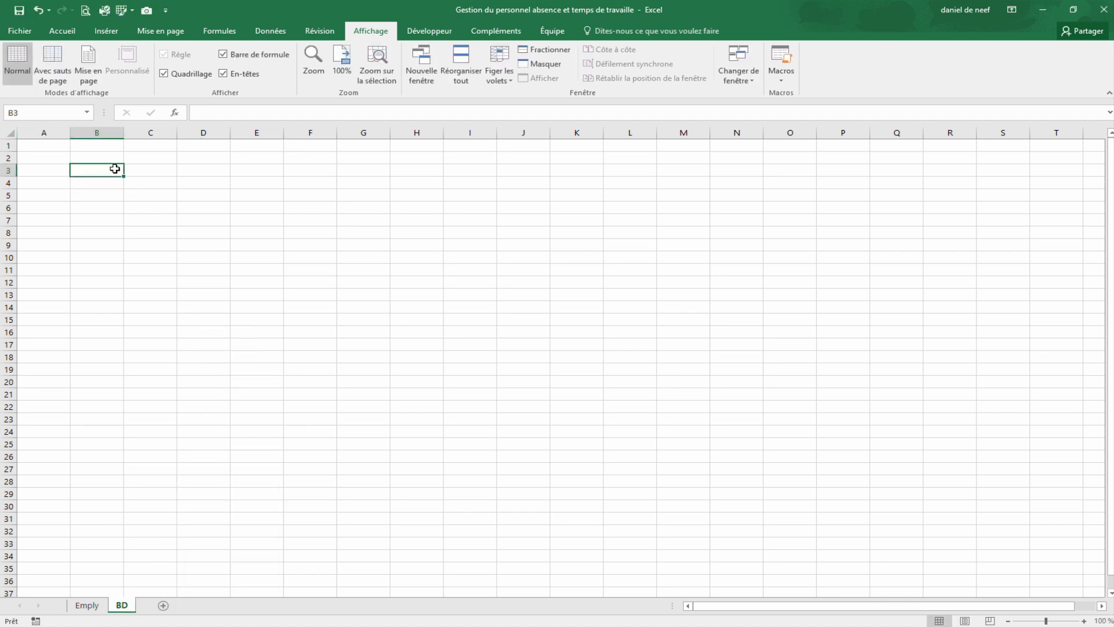
type("ID")
key("Tab")
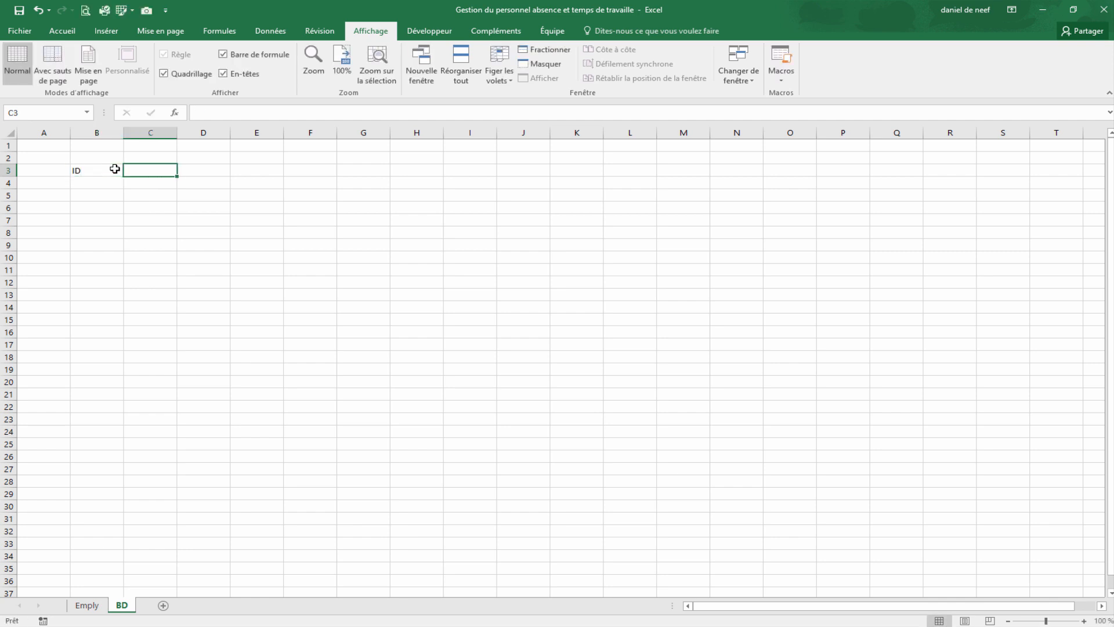
type("Date")
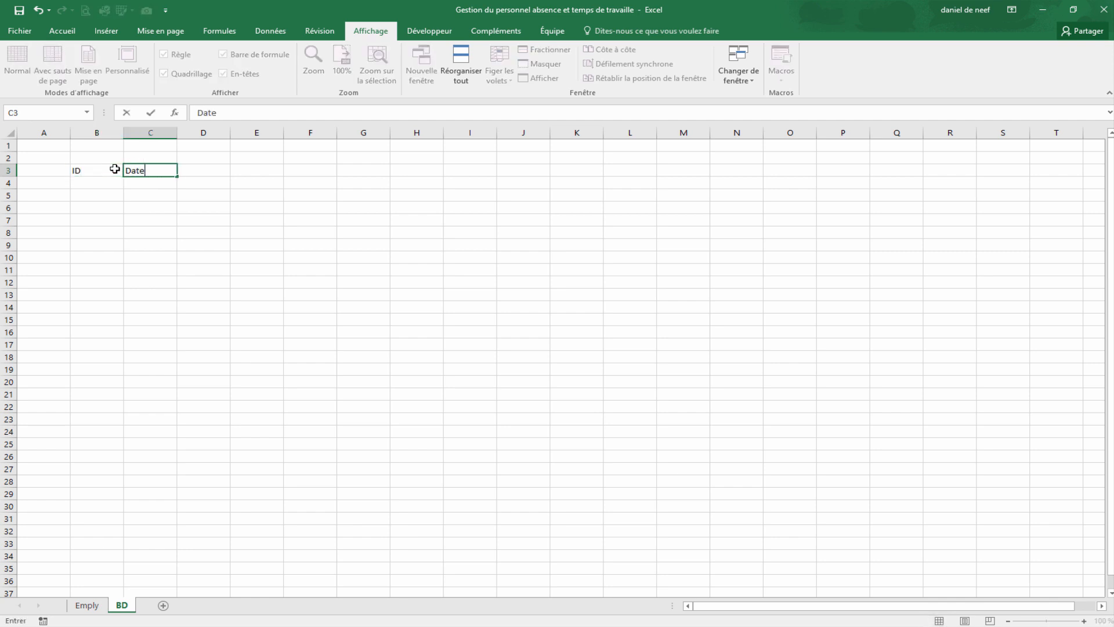
key("Tab")
type("Nom")
key("Tab")
type("T")
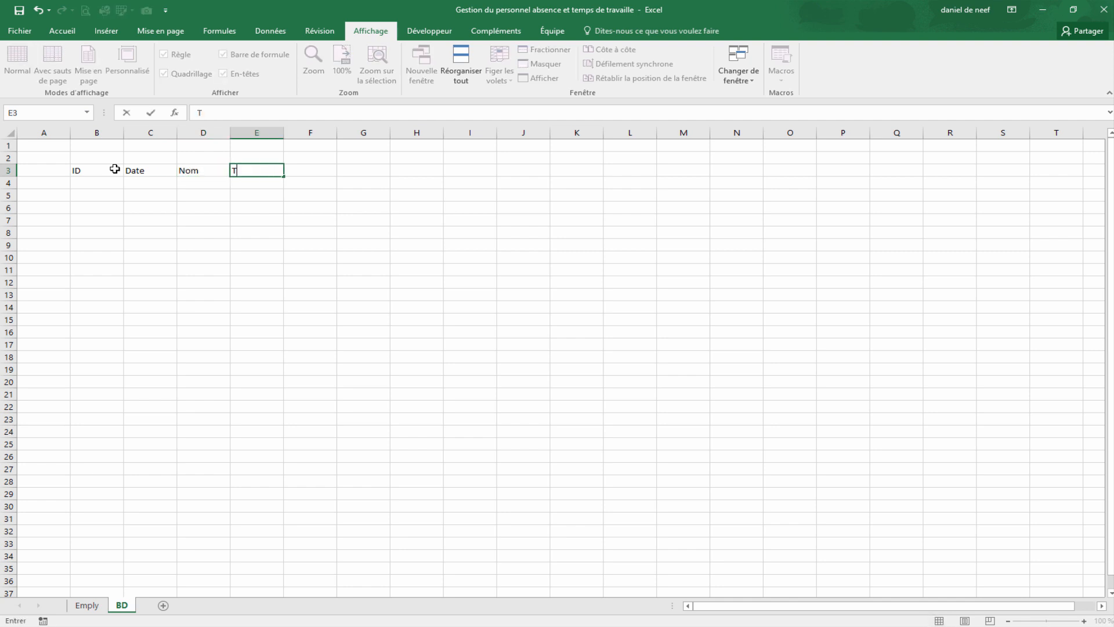
type("ype")
key("Tab")
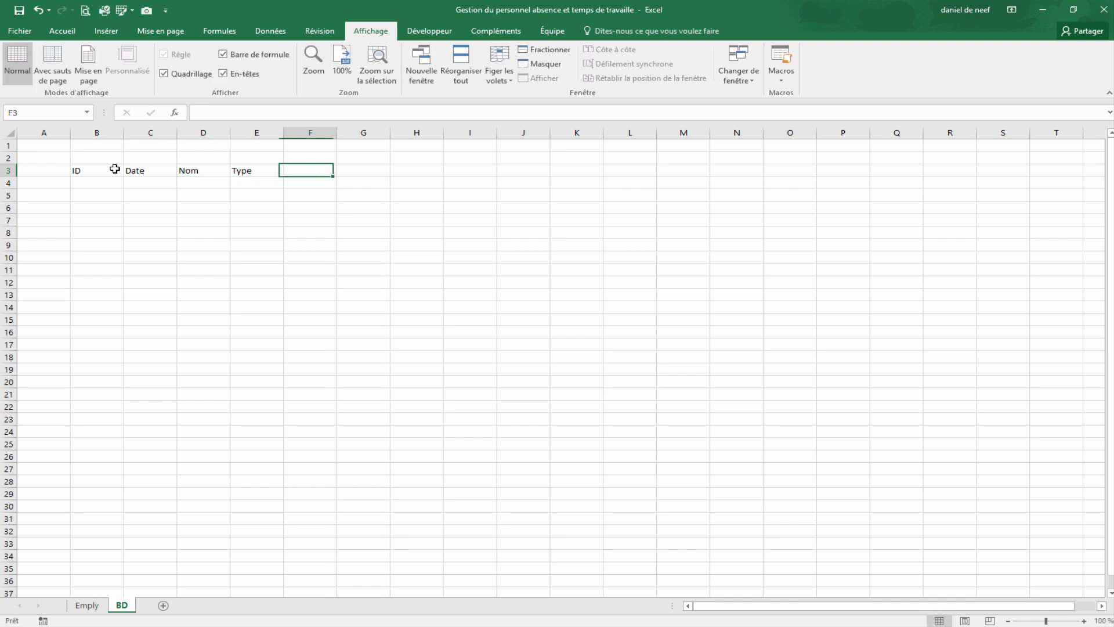
Enter the headers "Temps start" in F3 and "Temps Stop" in G3.
type("Temps st")
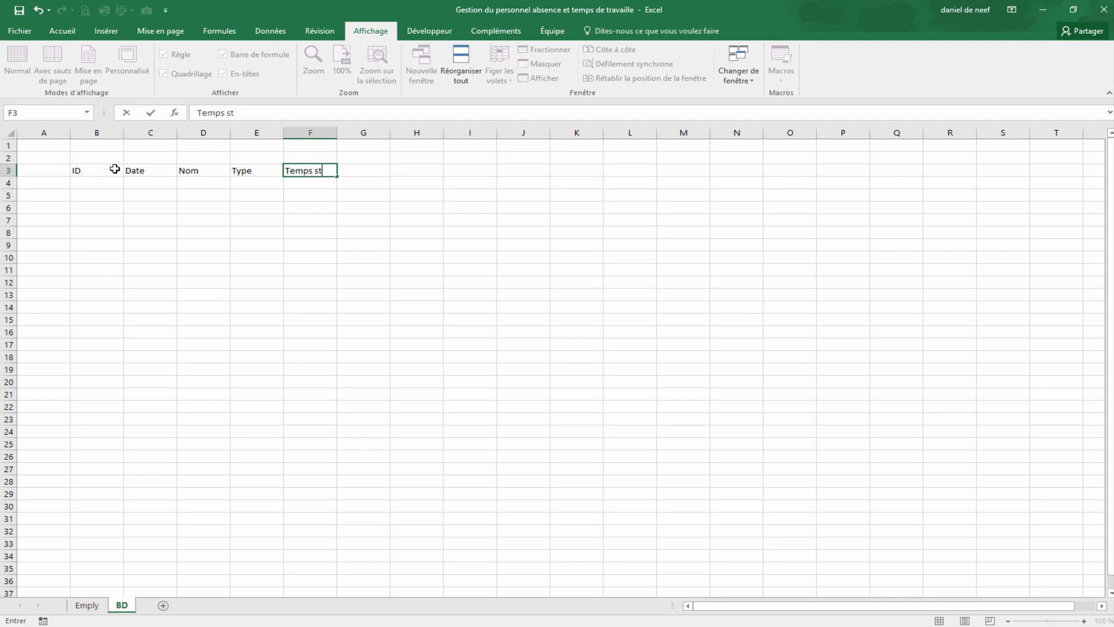
type("at")
key("Tab")
key("shift+Tab")
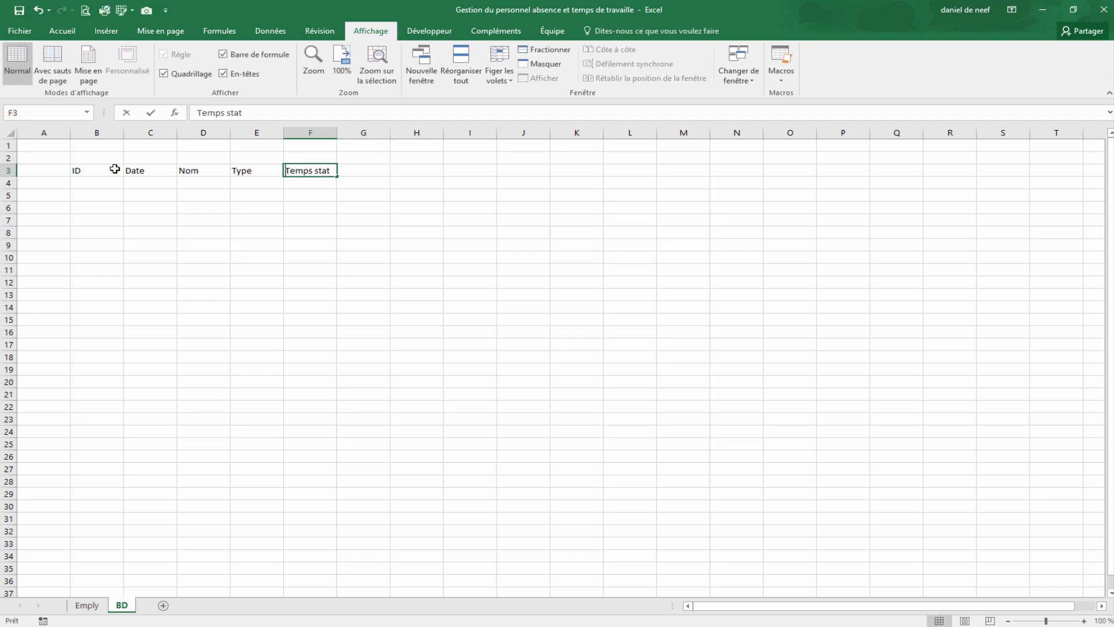
type("Temps sta")
key("BackSpace")
key("BackSpace")
key("BackSpace")
key("BackSpace")
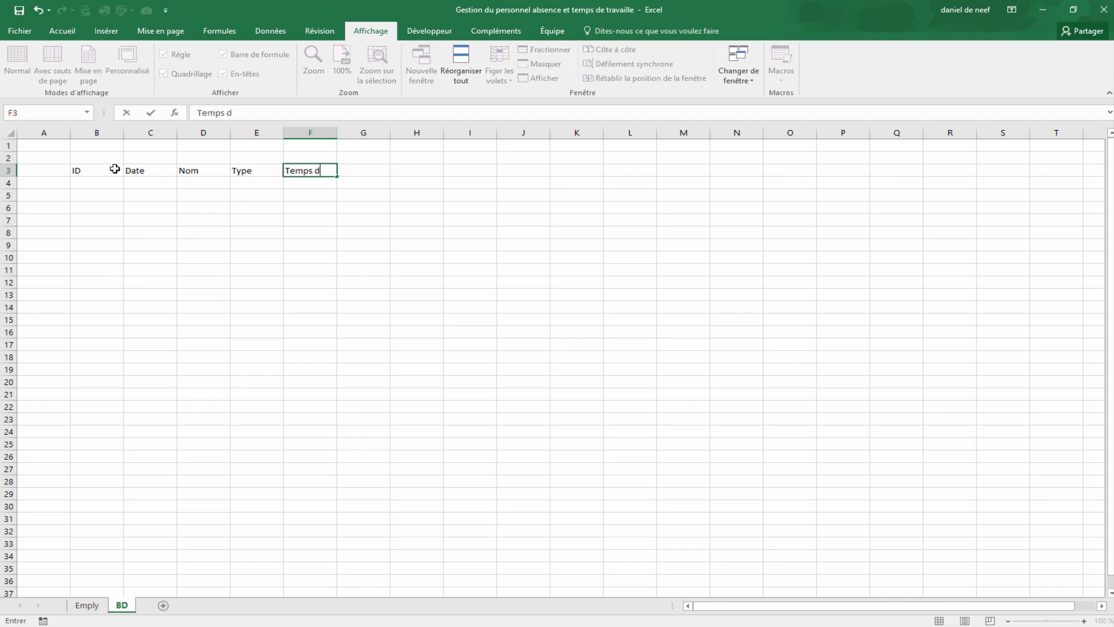
type("start")
key("Tab")
type("Temps Stop")
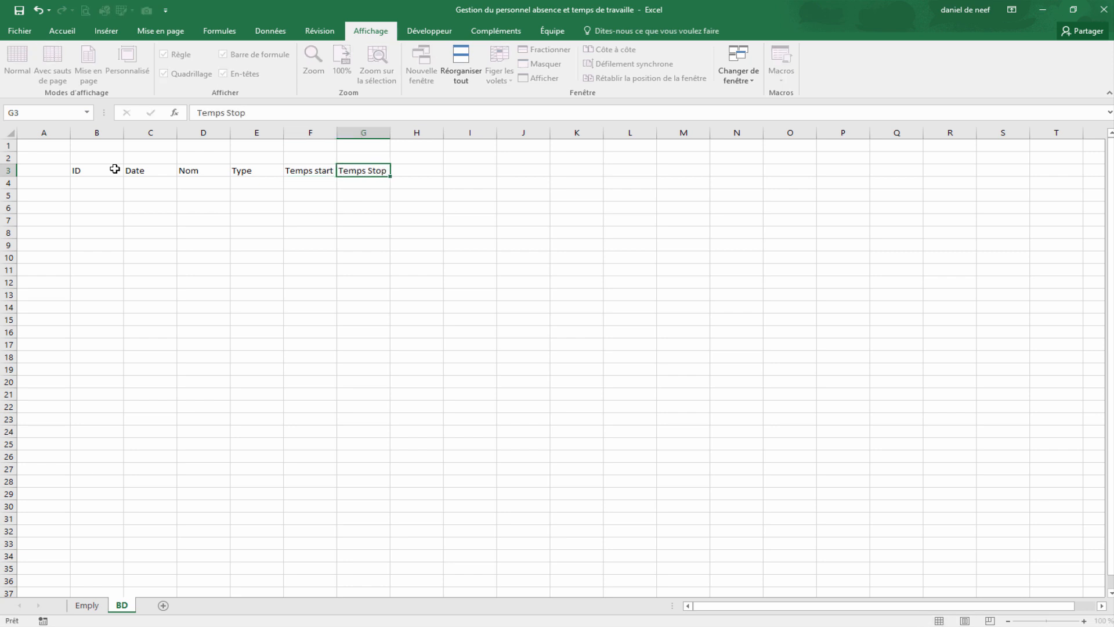
key("Tab")
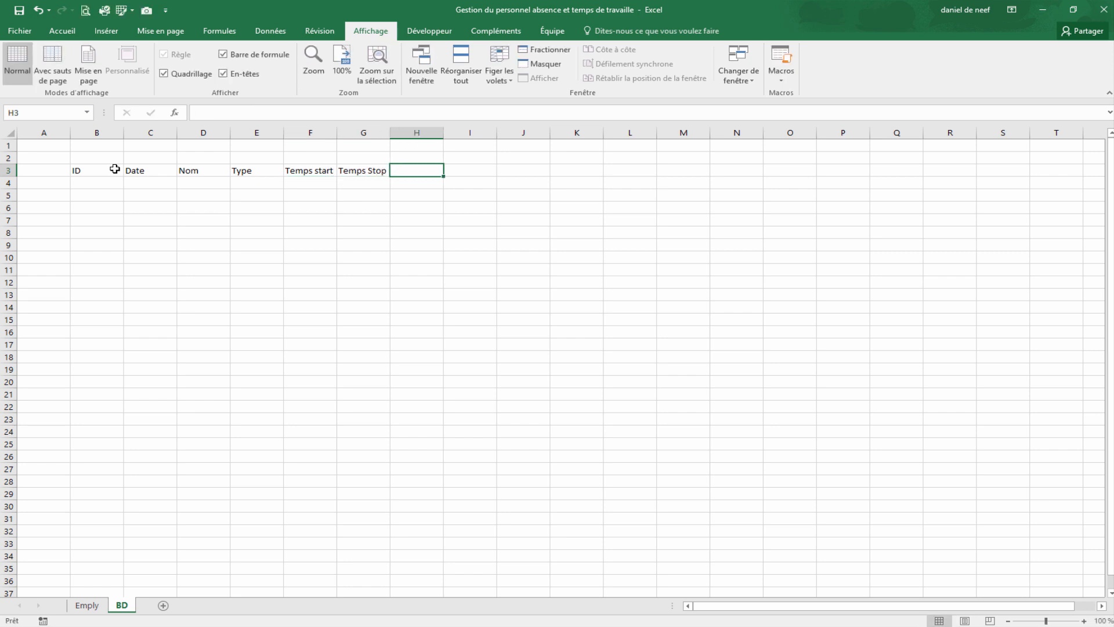
Enter the headers "pause start" in H3 and "pause stop" in I3.
type("pause")
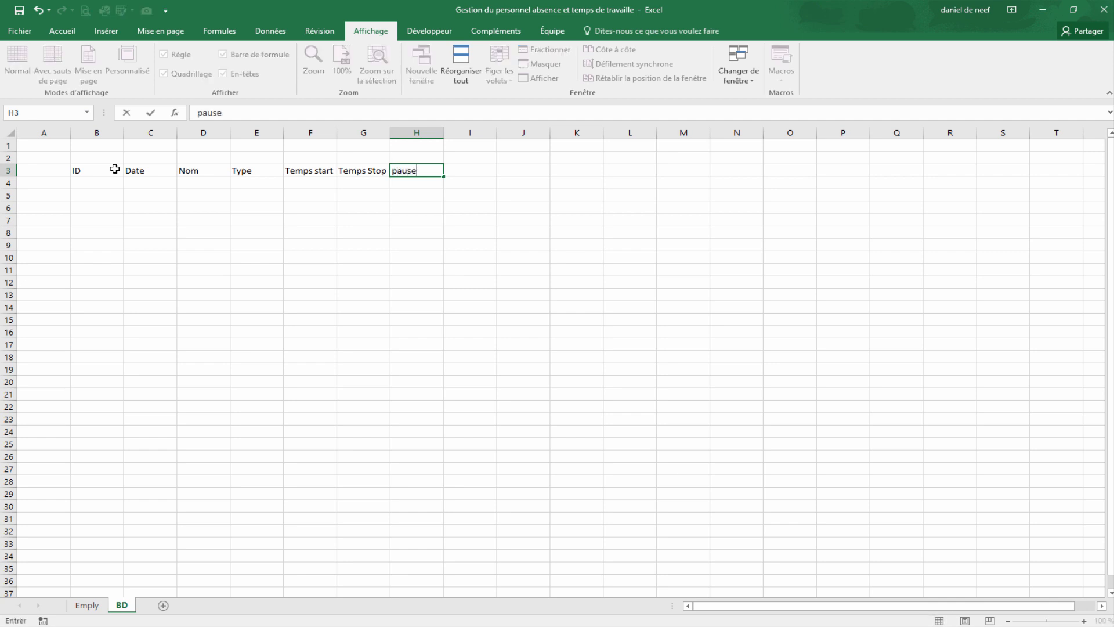
type(" start")
key("Tab")
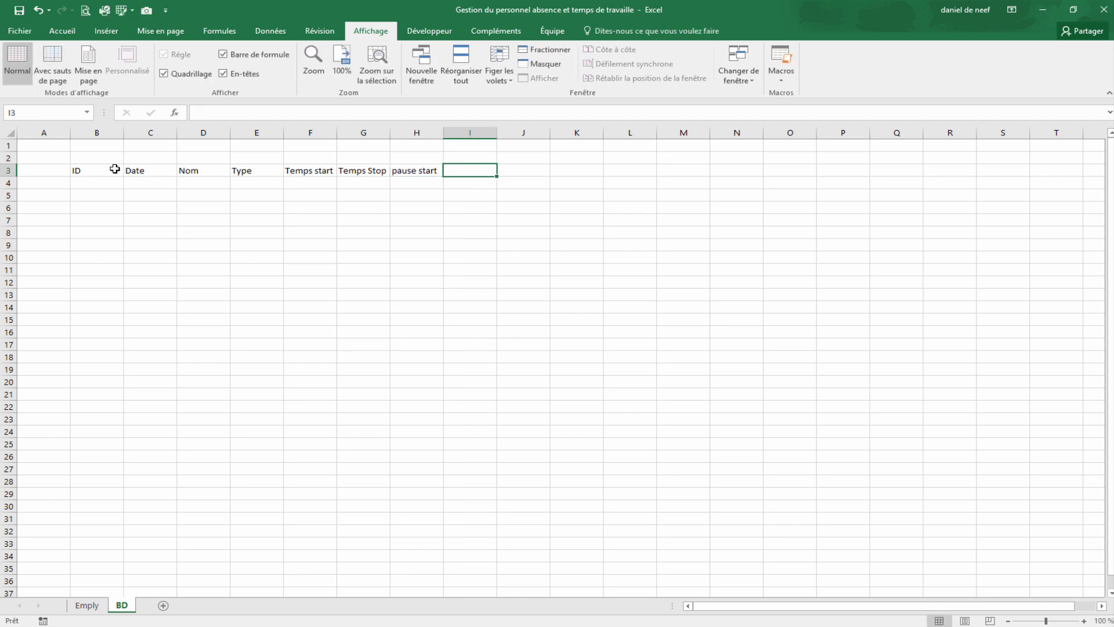
type("pause stop")
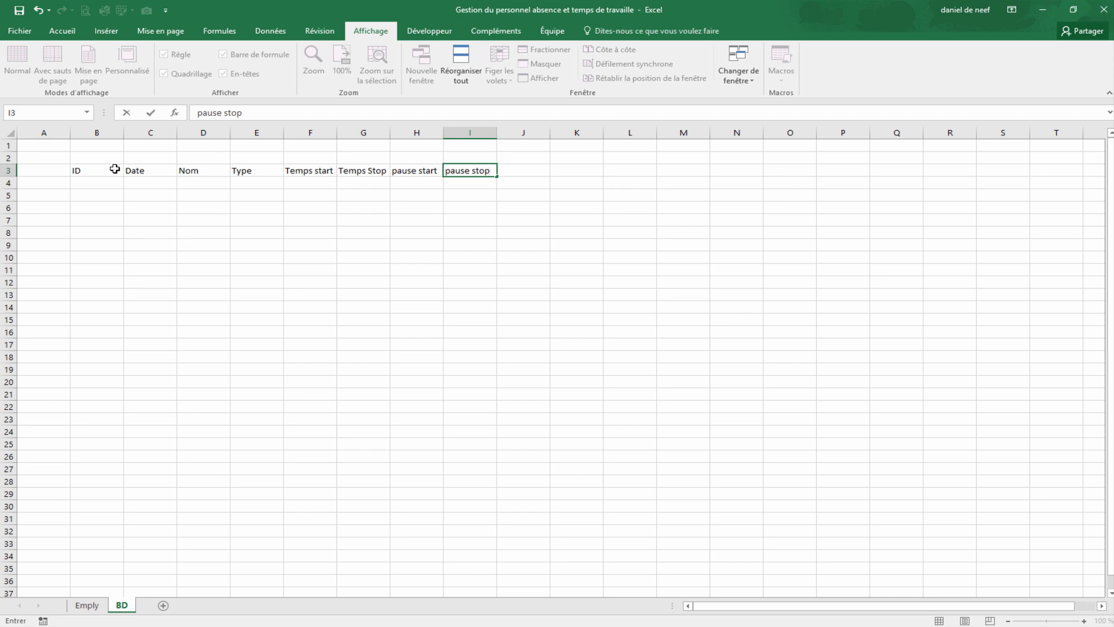
key("Tab")
Continue the header row with résultat, solde and négatif in cells J3 to L3.
type("ré")
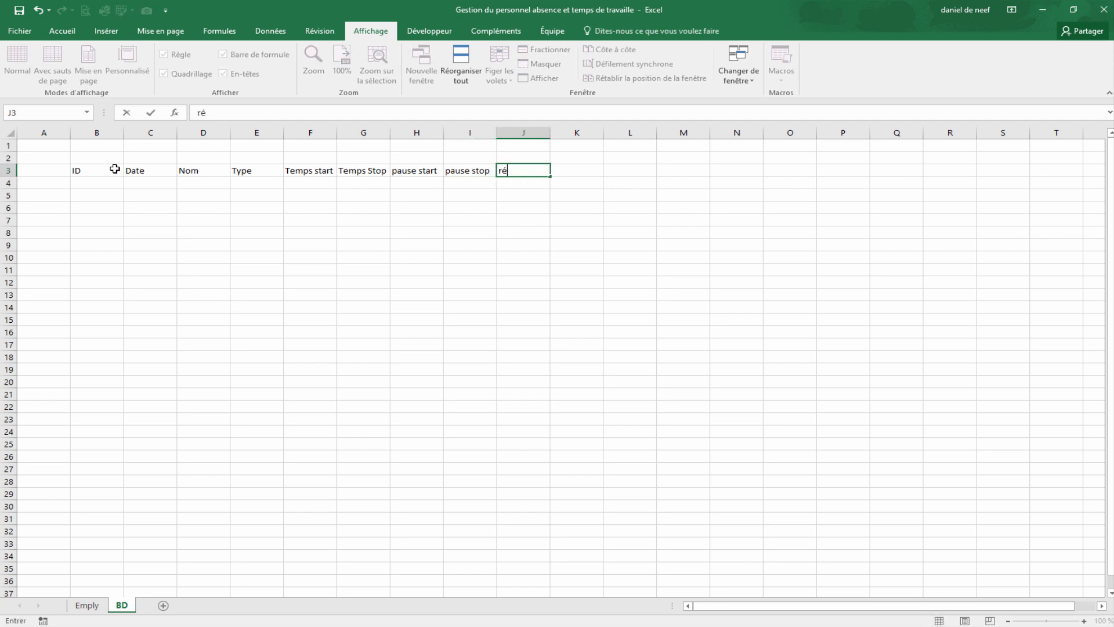
type("sultat")
key("Tab")
type("solde")
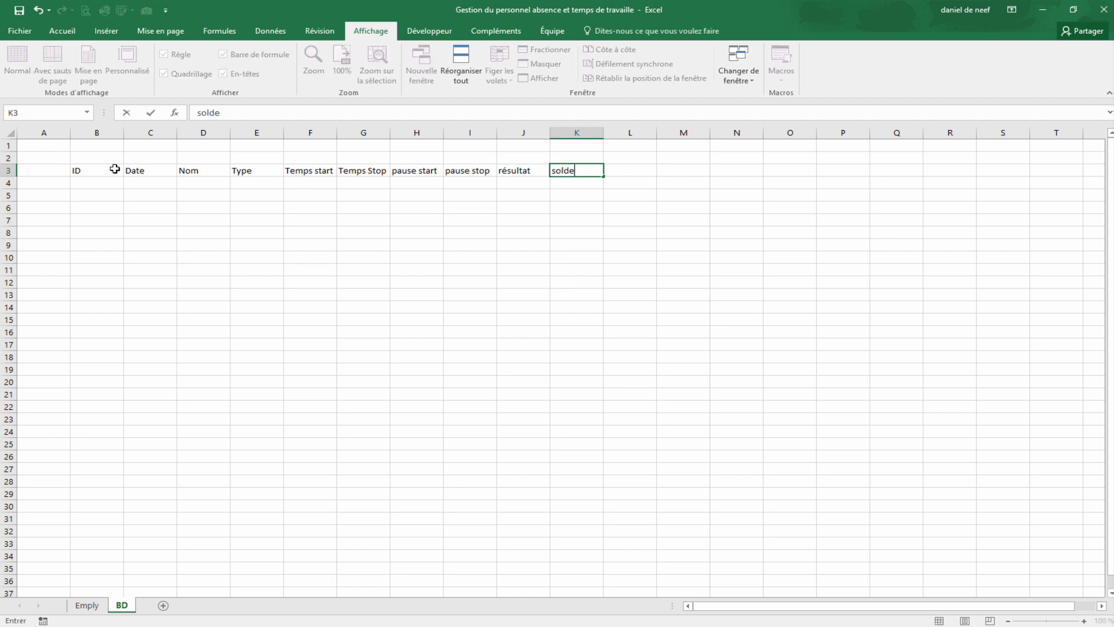
key("Tab")
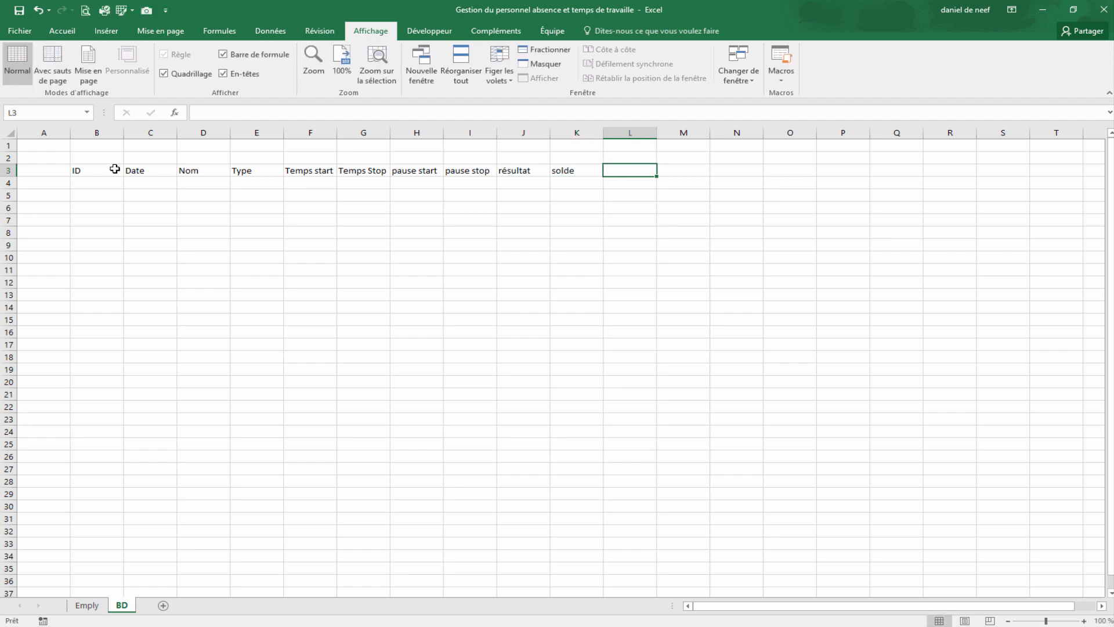
type("négatif")
key("Tab")
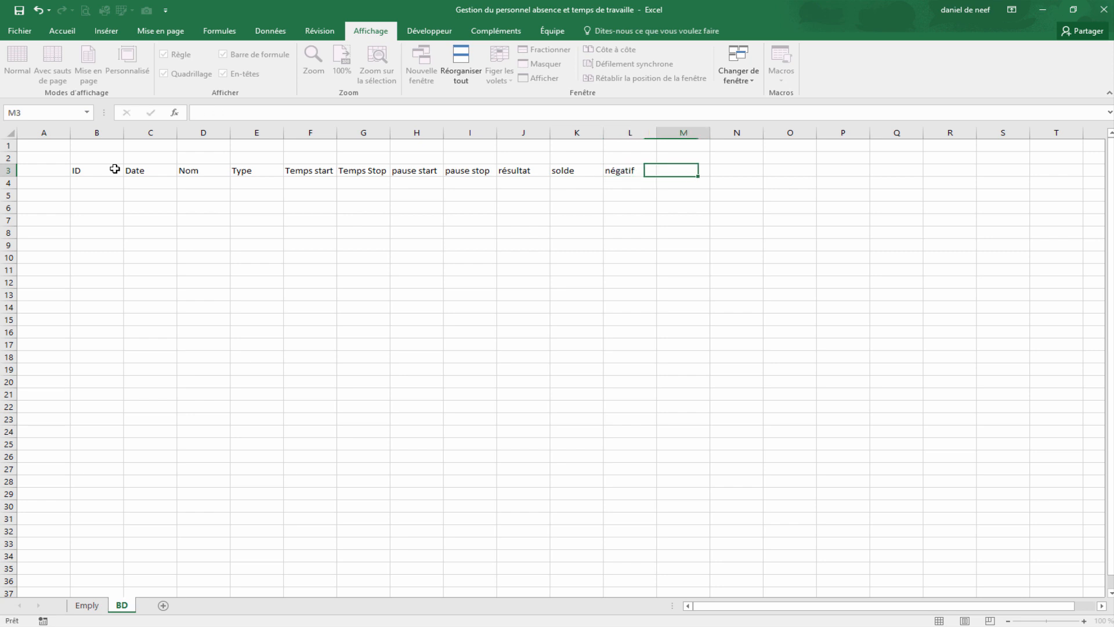
Complete the header row with Weekend, Fériés, Mois and Année in cells M3 to P3.
type("Weekend")
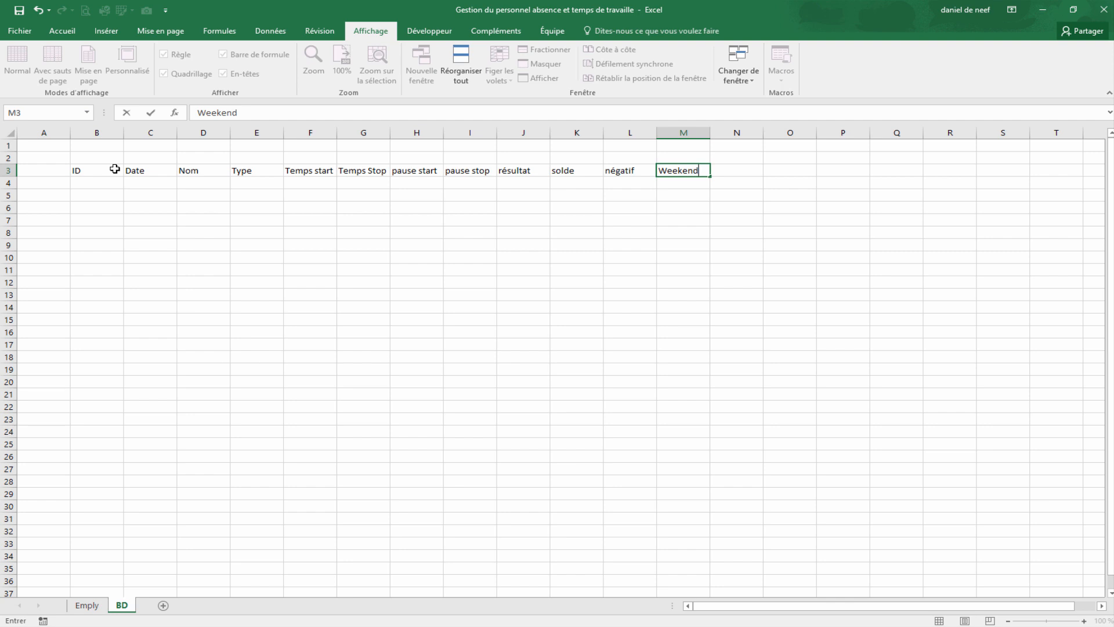
key("Tab")
type("Féri")
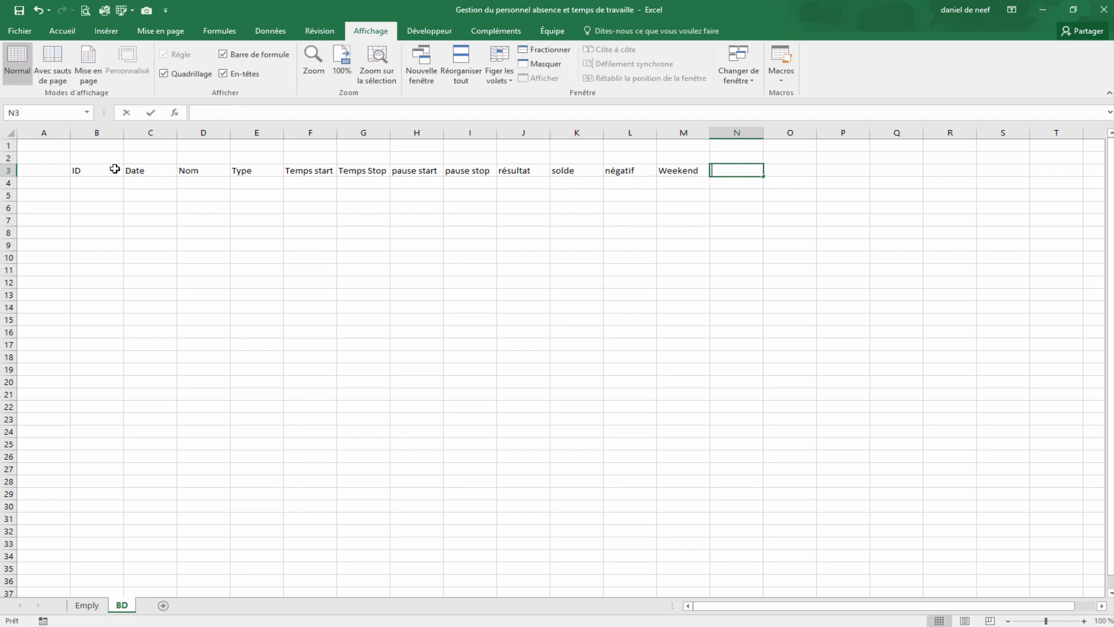
type("és")
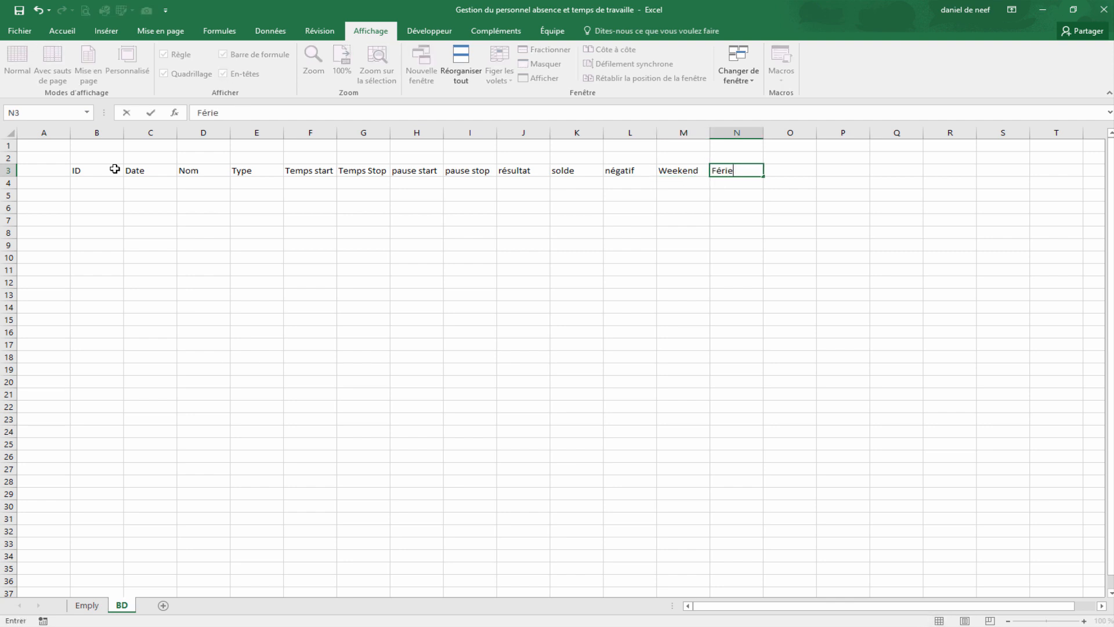
key("Tab")
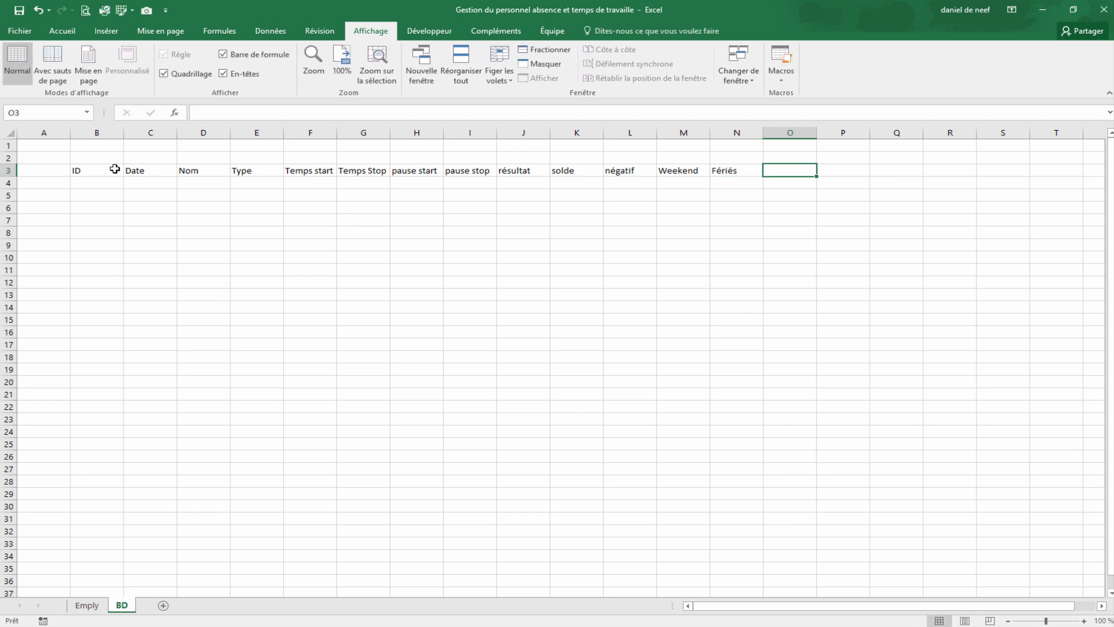
type("Mois")
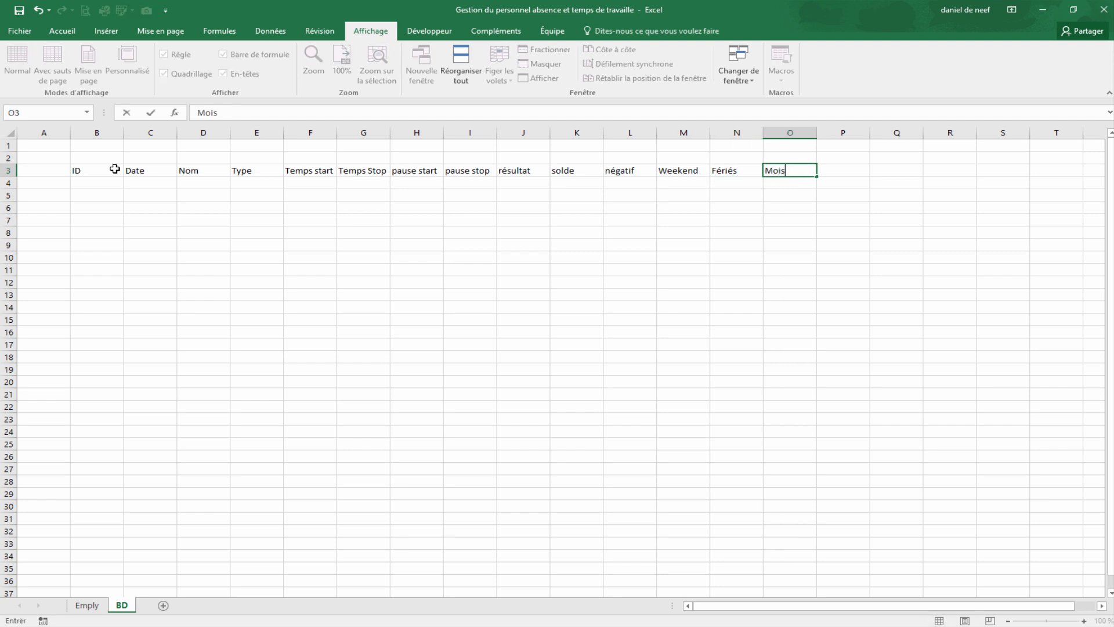
key("Tab")
type("Année")
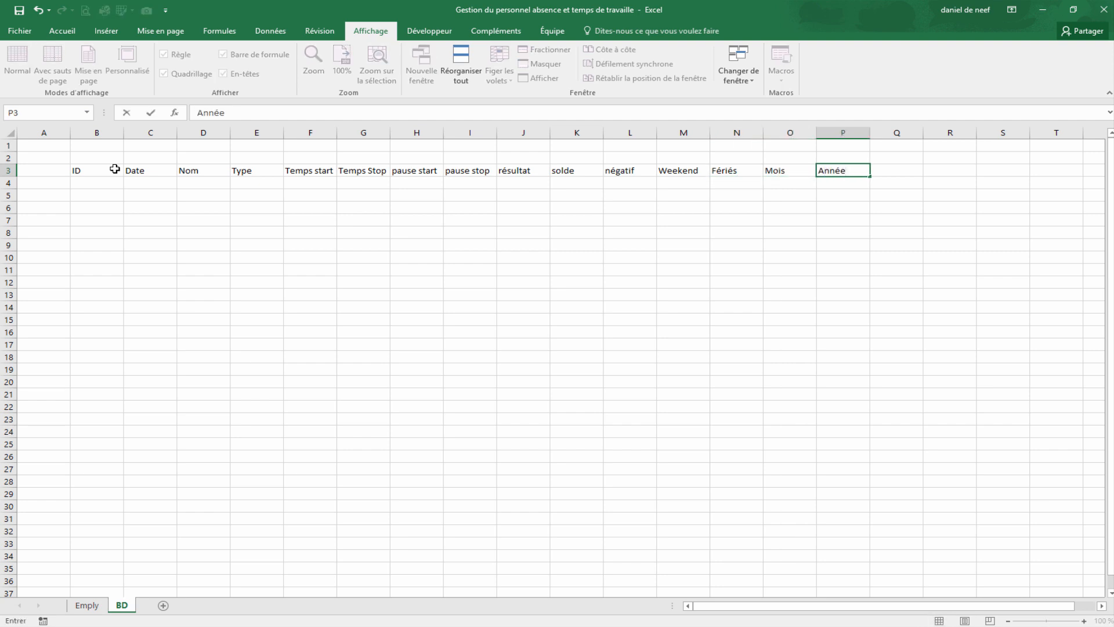
key("Return")
left_click(257, 281)
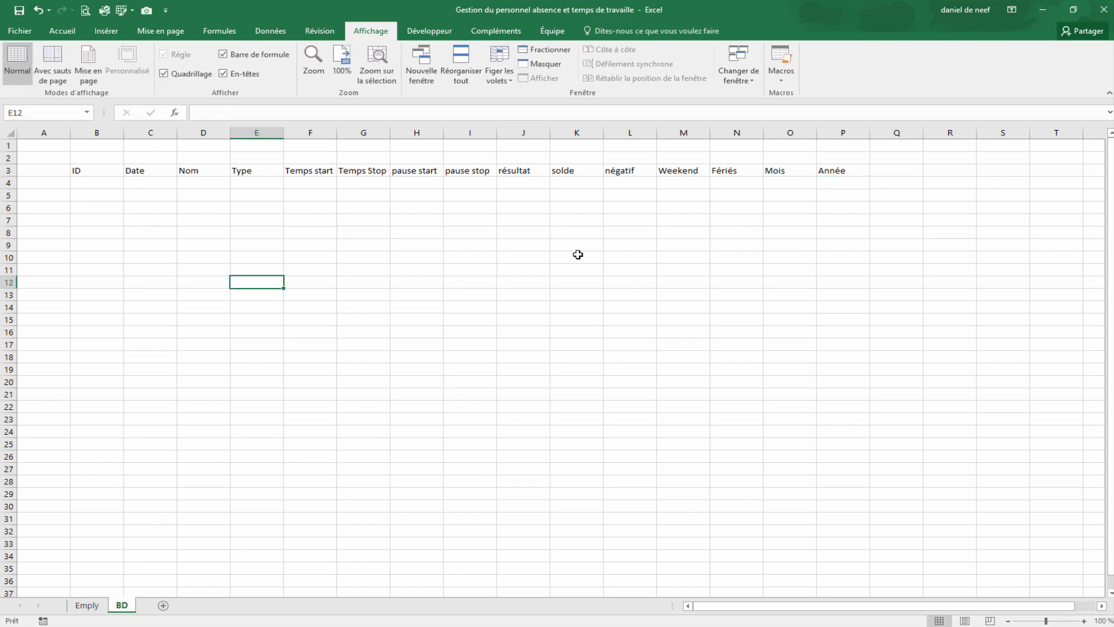
Enter the formula =LIGNE(B4)-3 in cell B4 under the ID header.
left_click(97, 183)
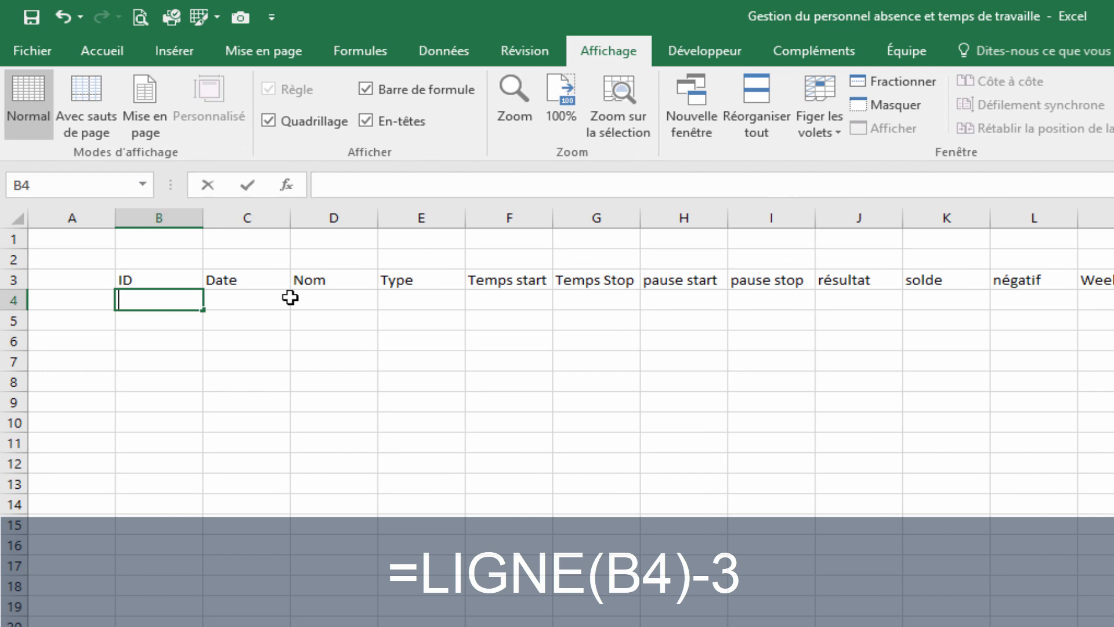
type("=lig")
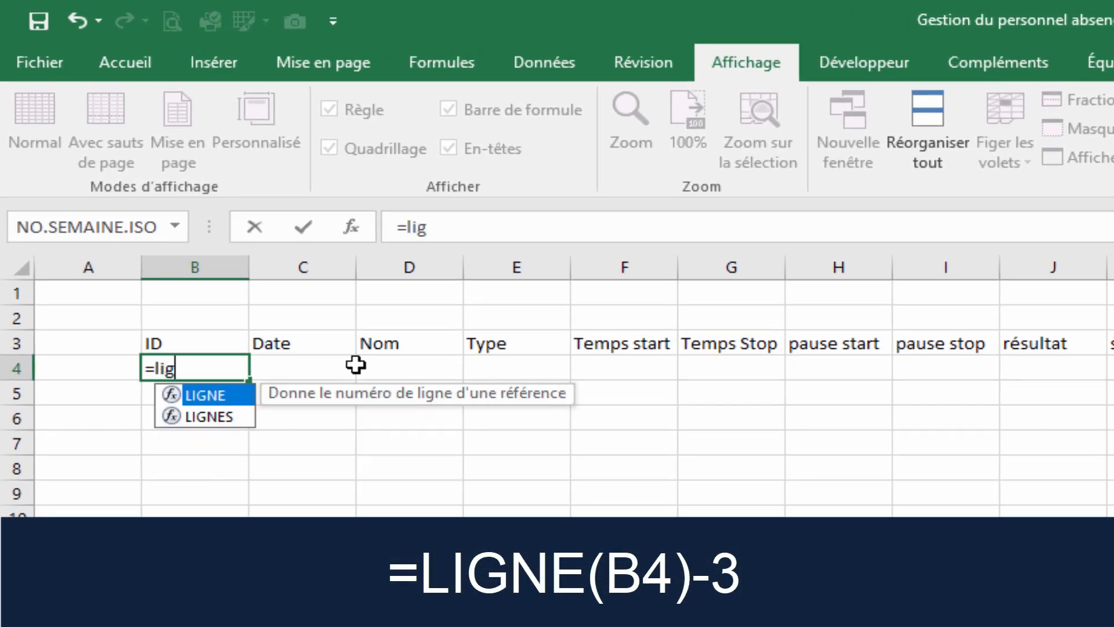
key("Tab")
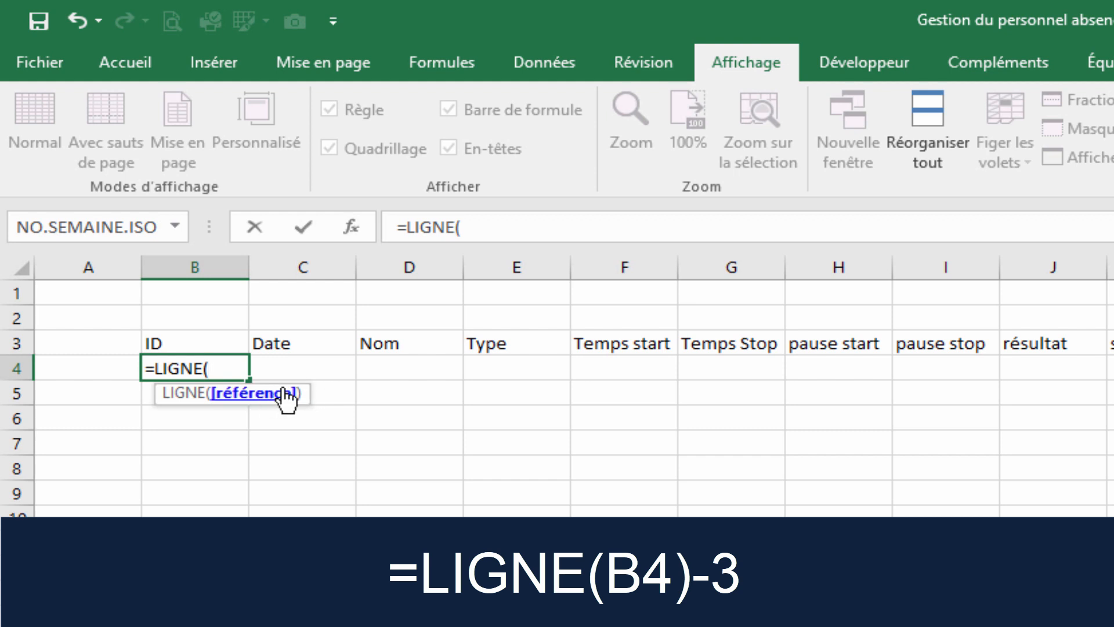
left_click(345, 357)
key("Left")
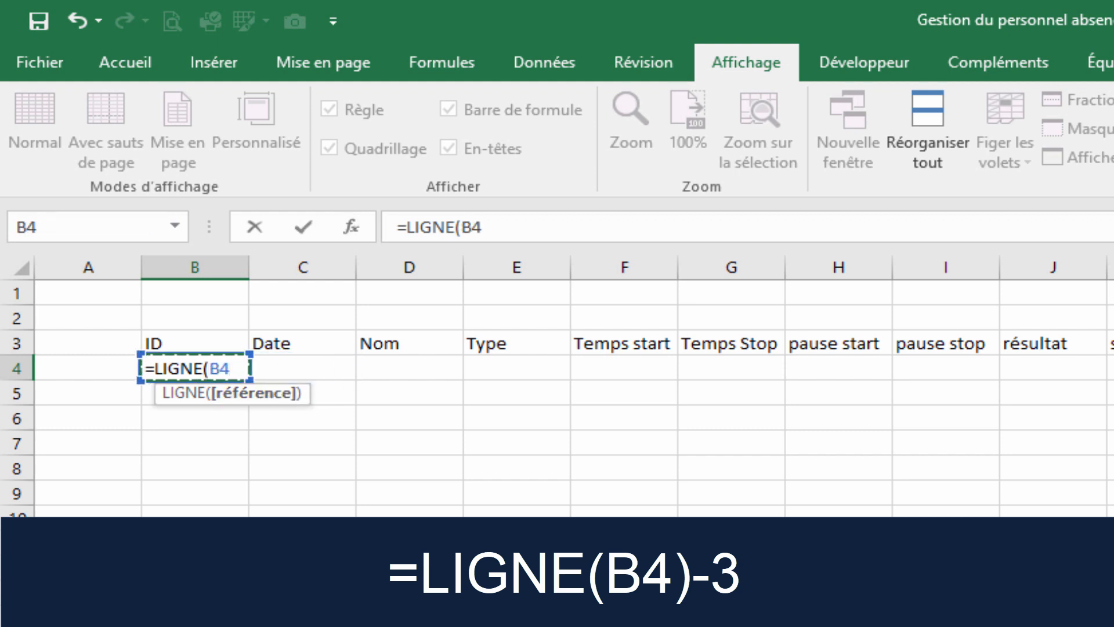
type("-2")
key("BackSpace")
key("BackSpace")
type(")-3")
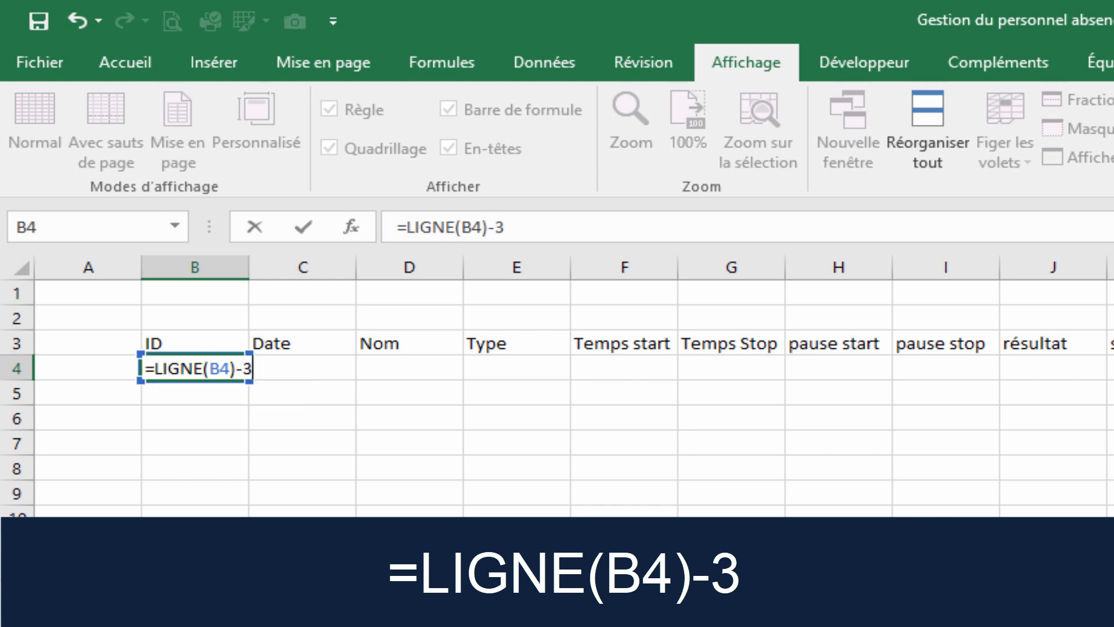
key("Return")
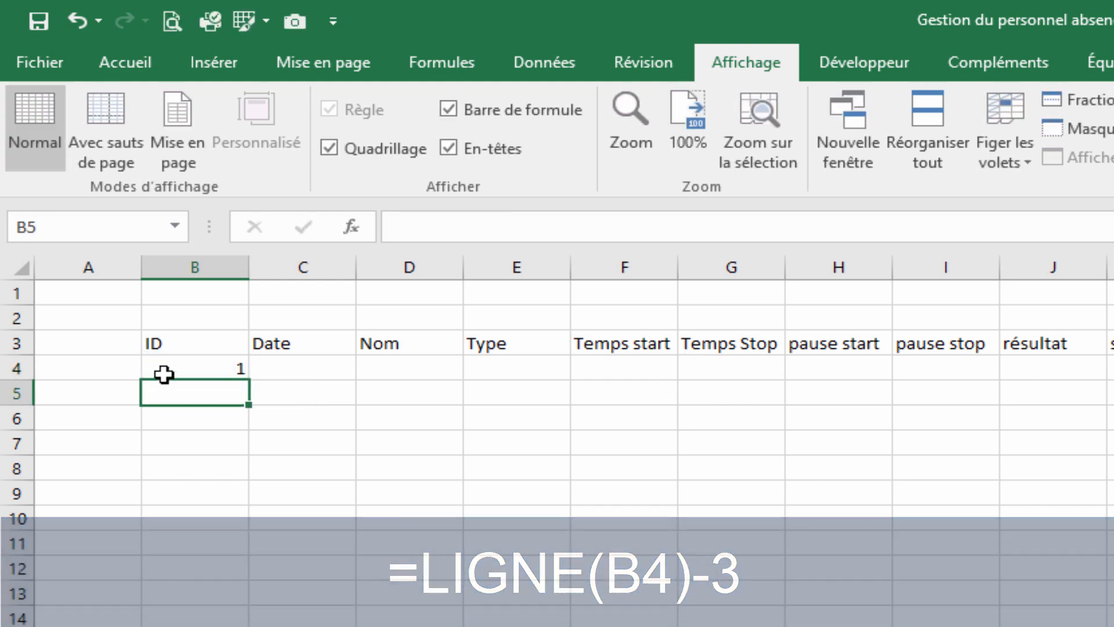
Test the ID formula by filling it from B4 down to B5, and clear the copy in B5.
left_click(161, 373)
left_click_drag(248, 380, 253, 401)
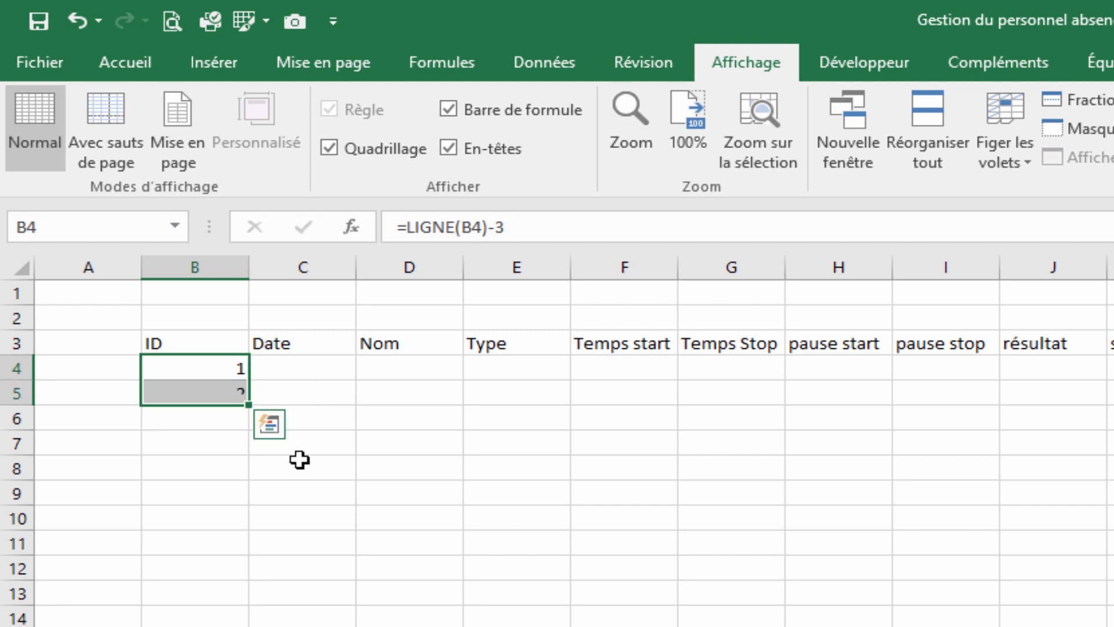
left_click(234, 393)
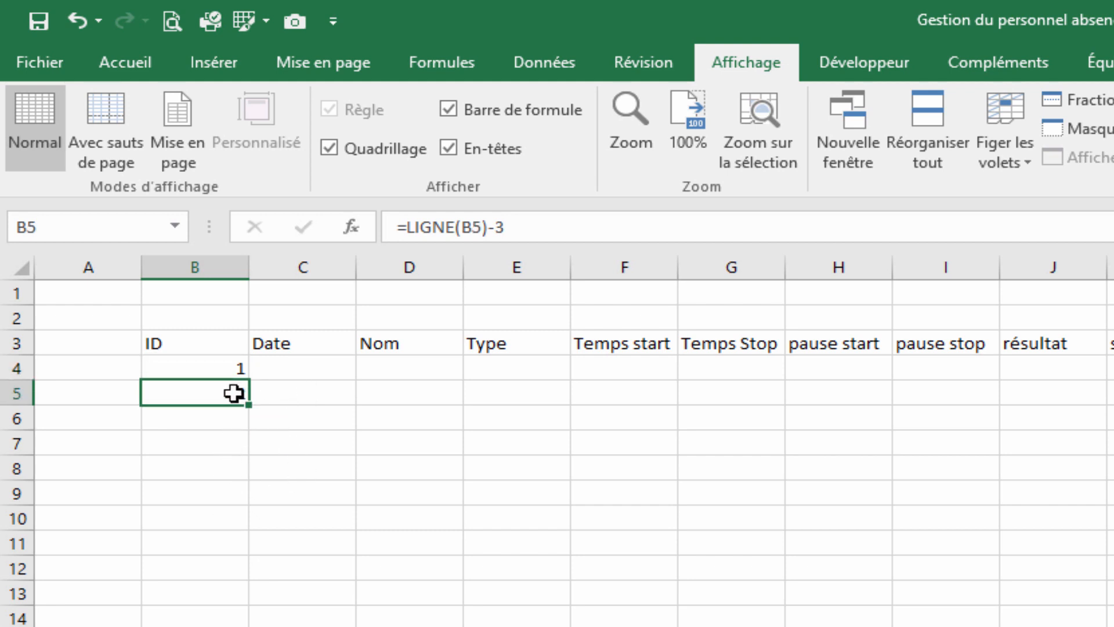
key("Delete")
left_click(188, 375)
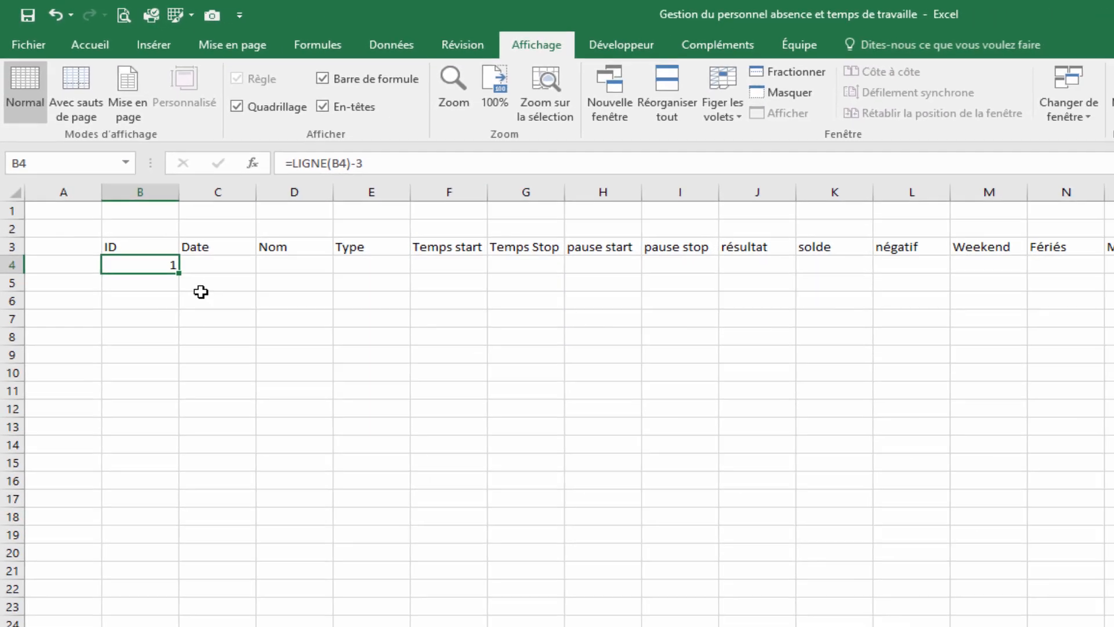
Enter the date 1/11 in cell C4 under the Date header.
left_click(302, 368)
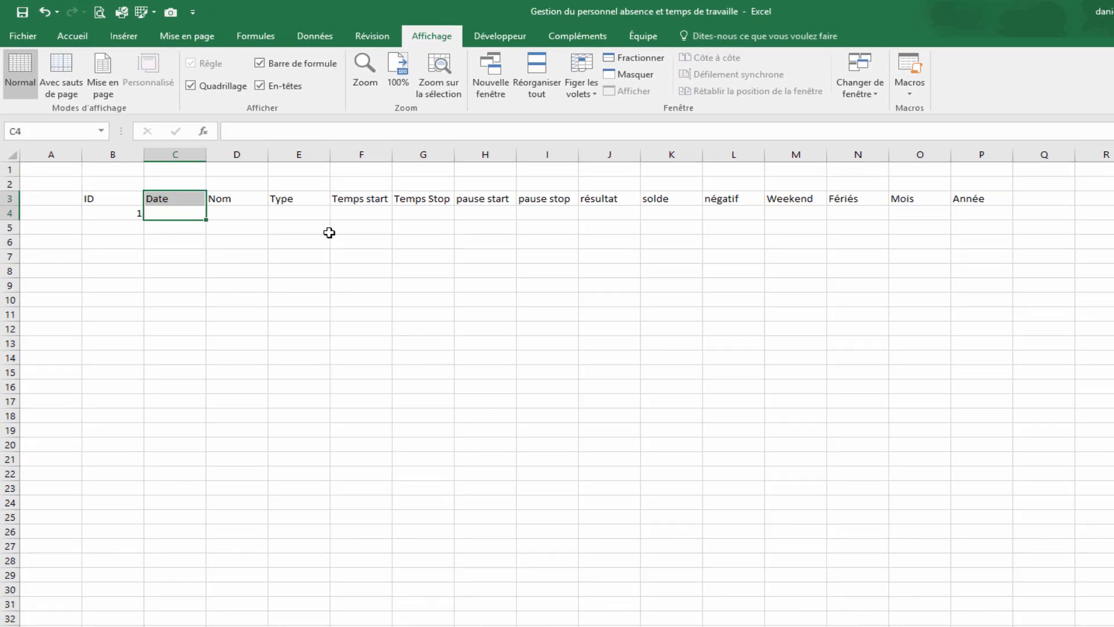
left_click(329, 255)
left_click(186, 210)
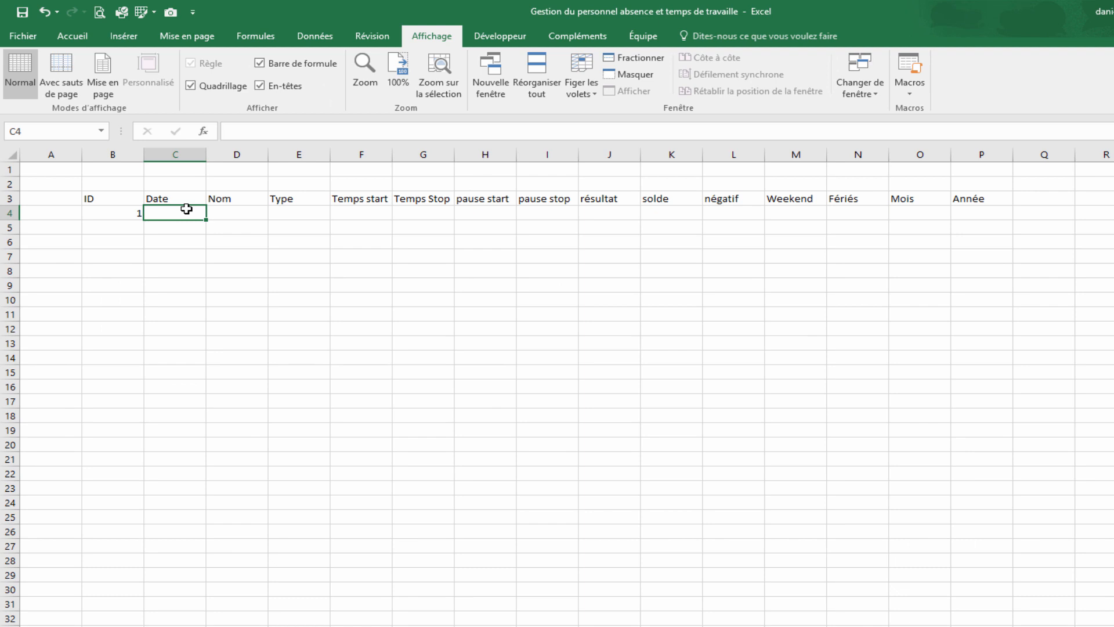
type("1/11")
key("Tab")
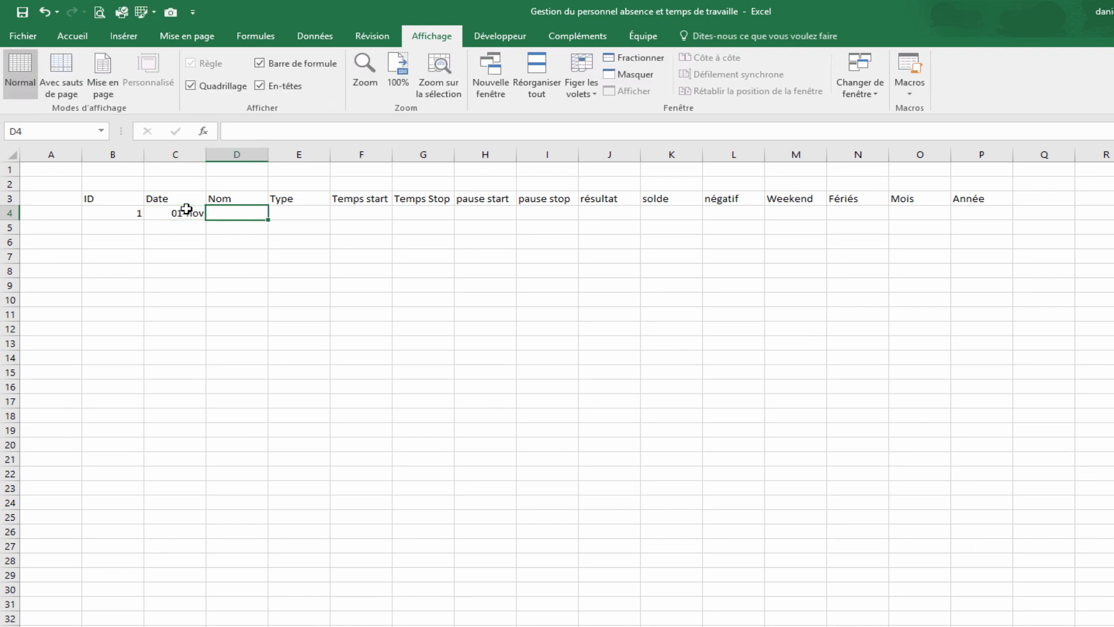
Format the date in cell C4 with the short date format (Date courte).
left_click(186, 210)
left_click(74, 37)
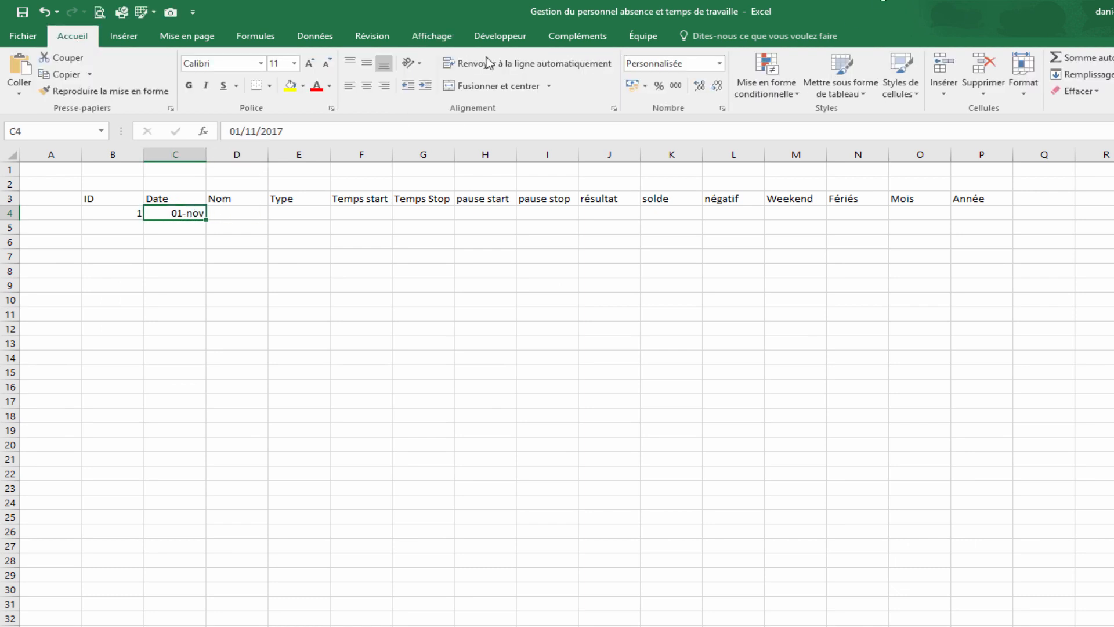
left_click(719, 64)
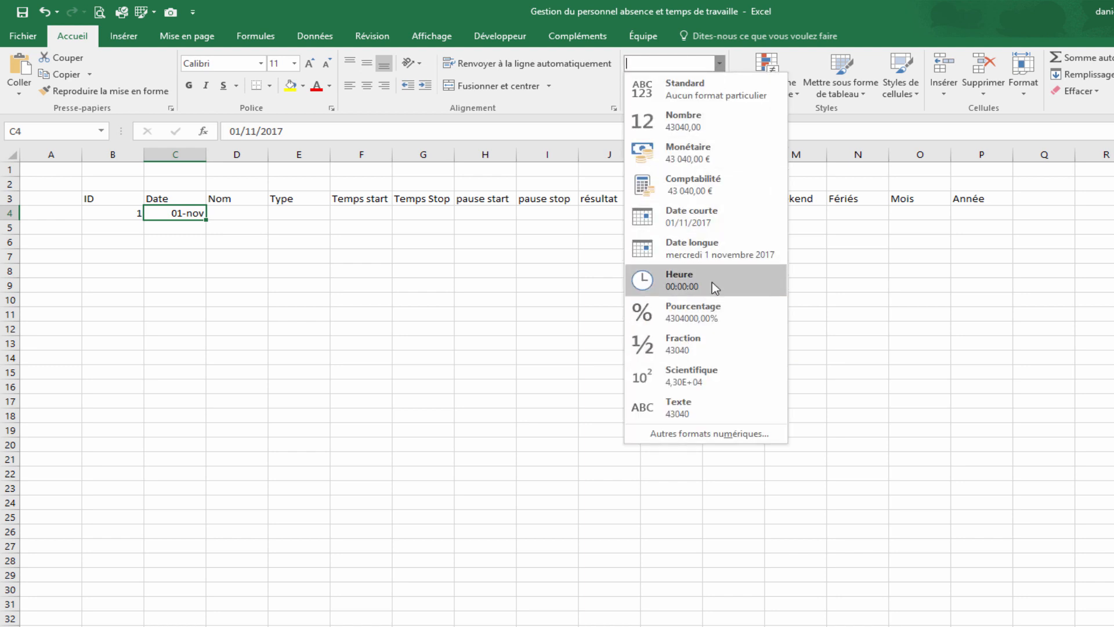
left_click(734, 220)
left_click(450, 395)
Add data validation to cell D4 that allows a list (Liste) with the source =nom.
left_click(251, 216)
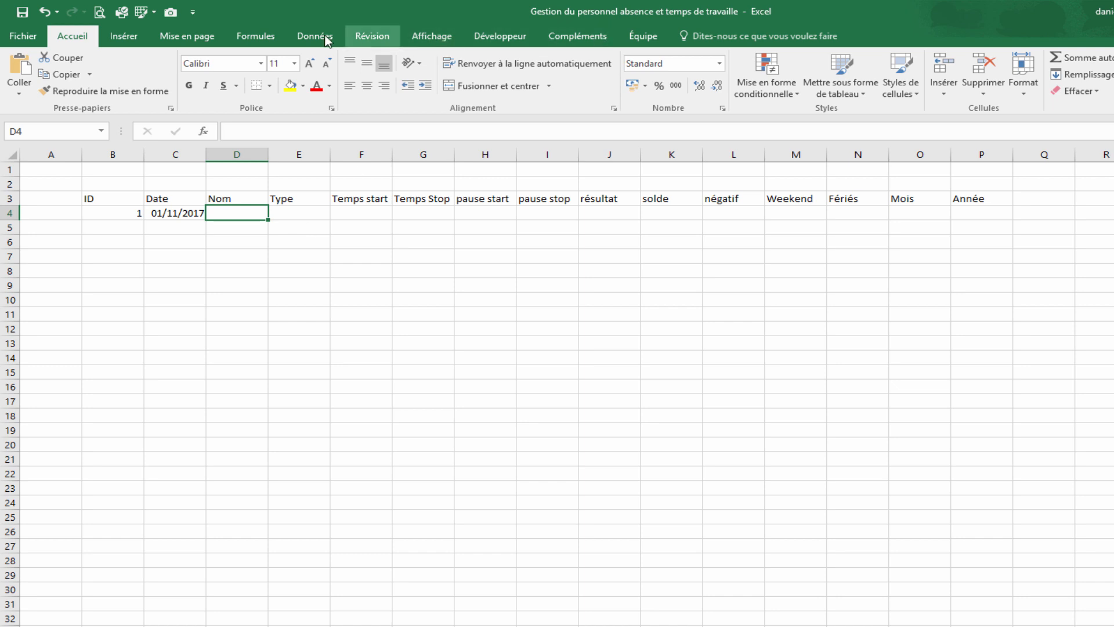
left_click(297, 38)
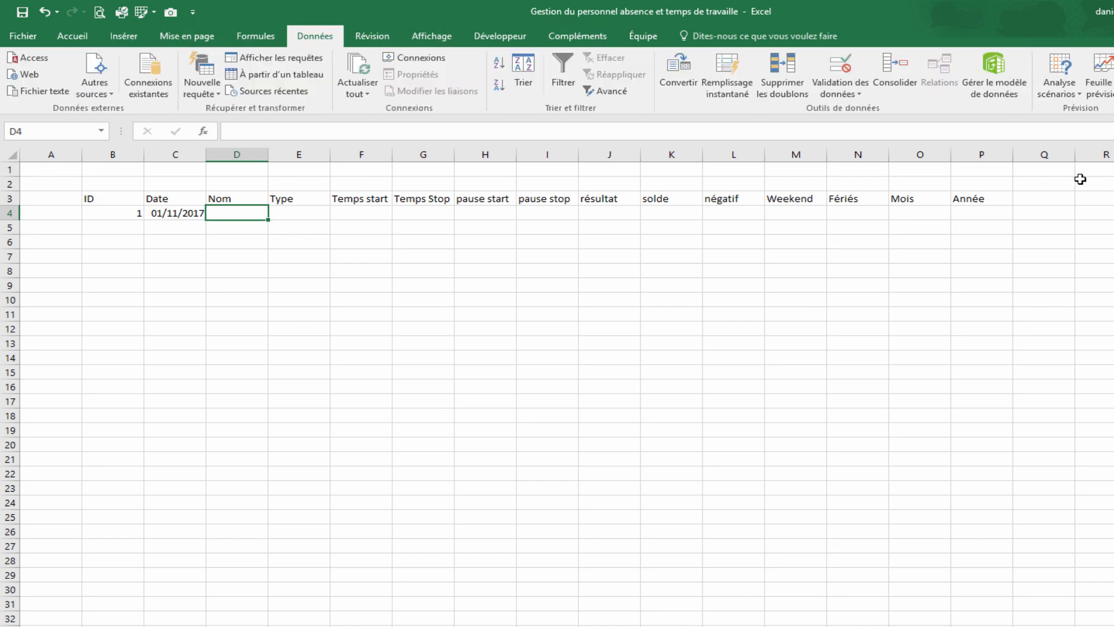
left_click(840, 65)
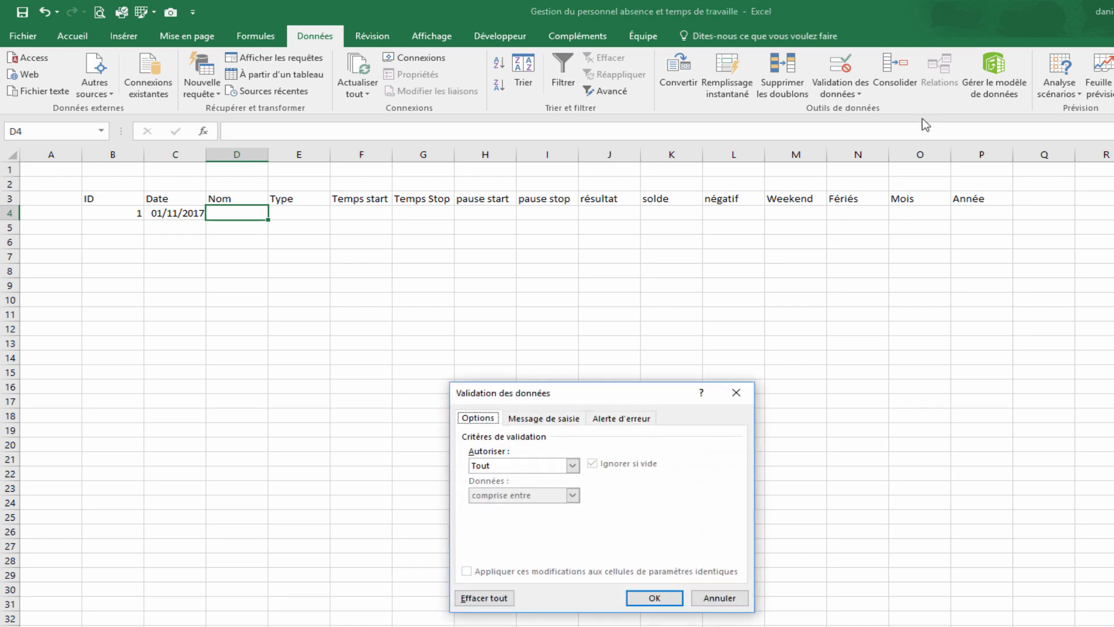
left_click(571, 465)
left_click(499, 507)
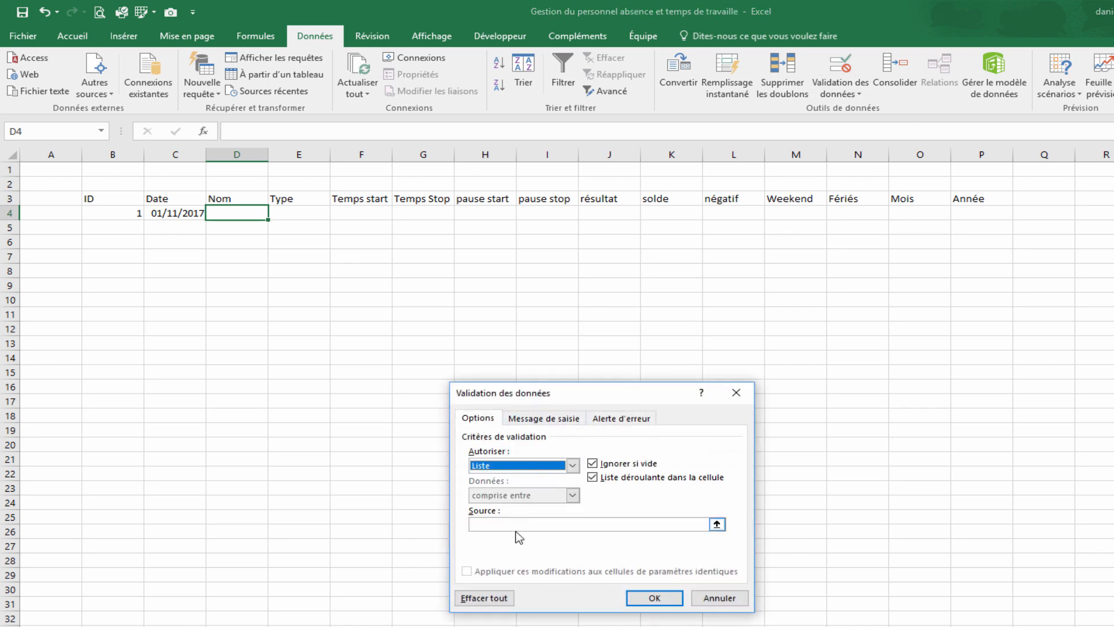
left_click(515, 524)
type("=nom")
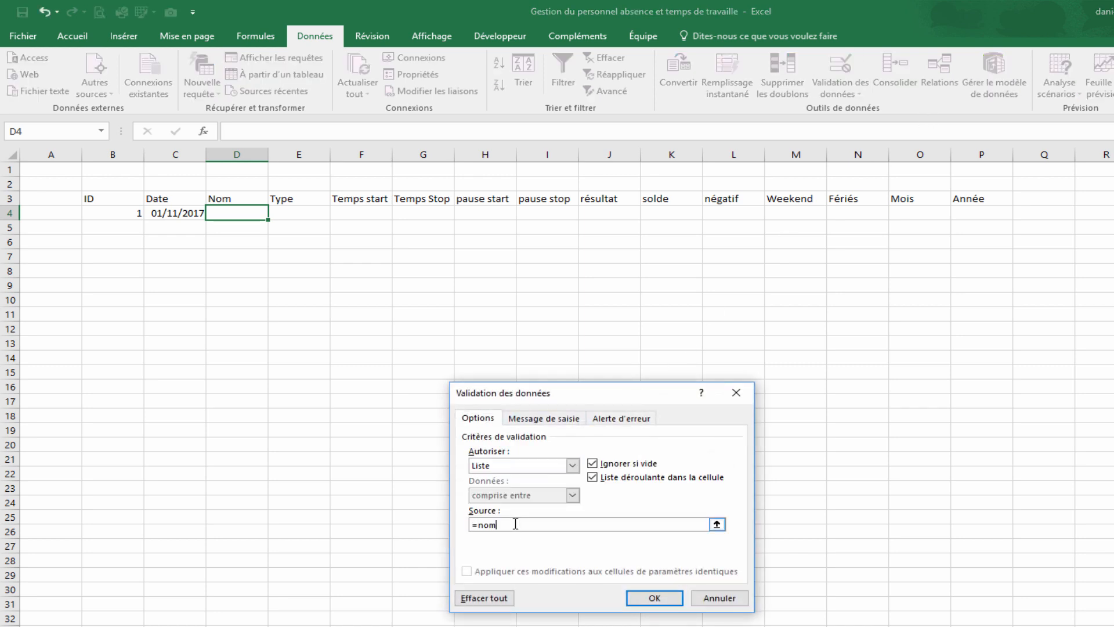
key("Return")
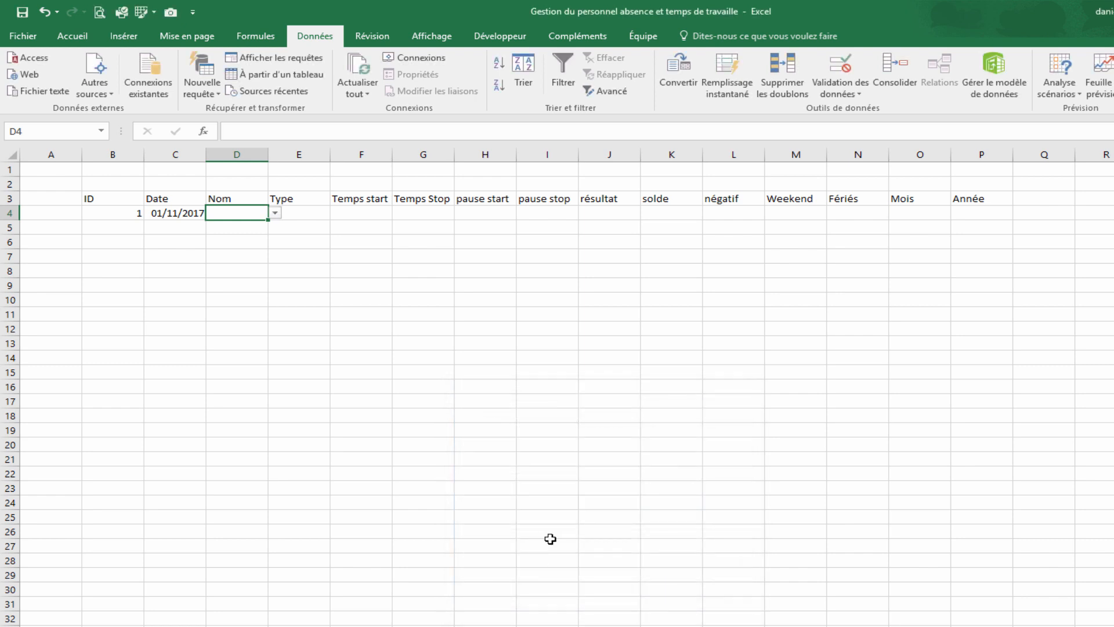
Check the choices in D4 against the staff table on the other sheet, and enter the first listed employee's name in D4.
left_click(275, 213)
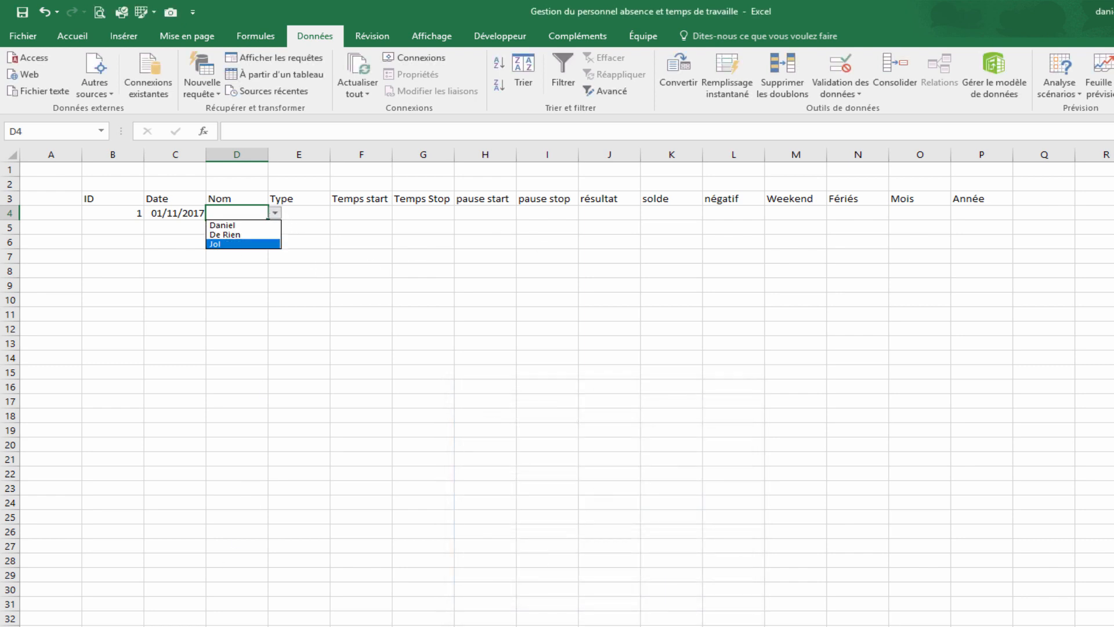
key("Escape")
left_click(82, 625)
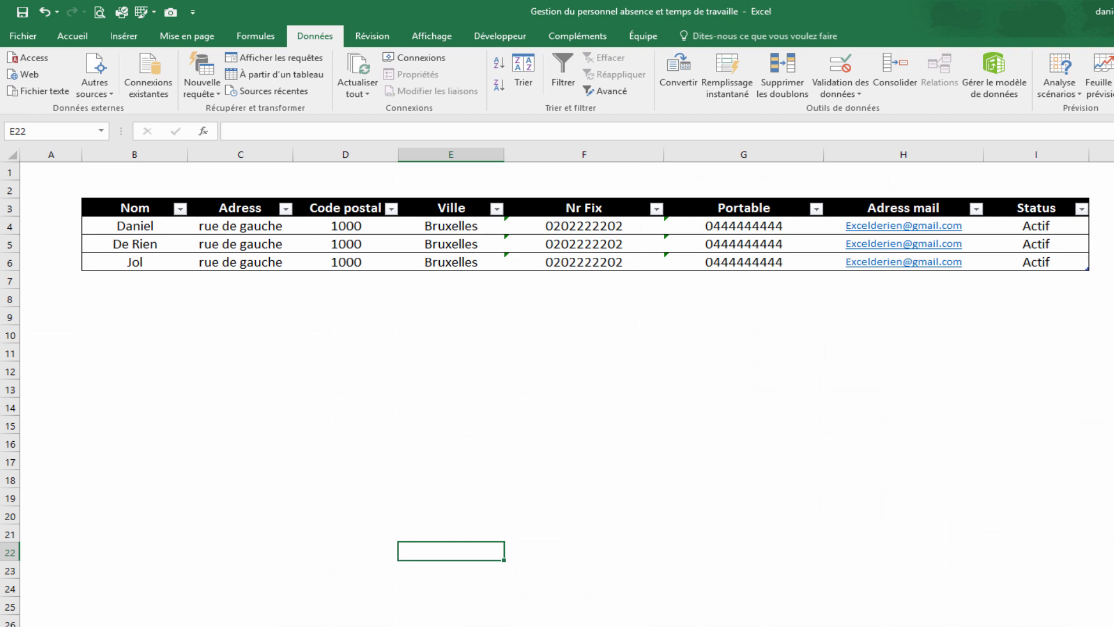
left_click(185, 626)
type("da")
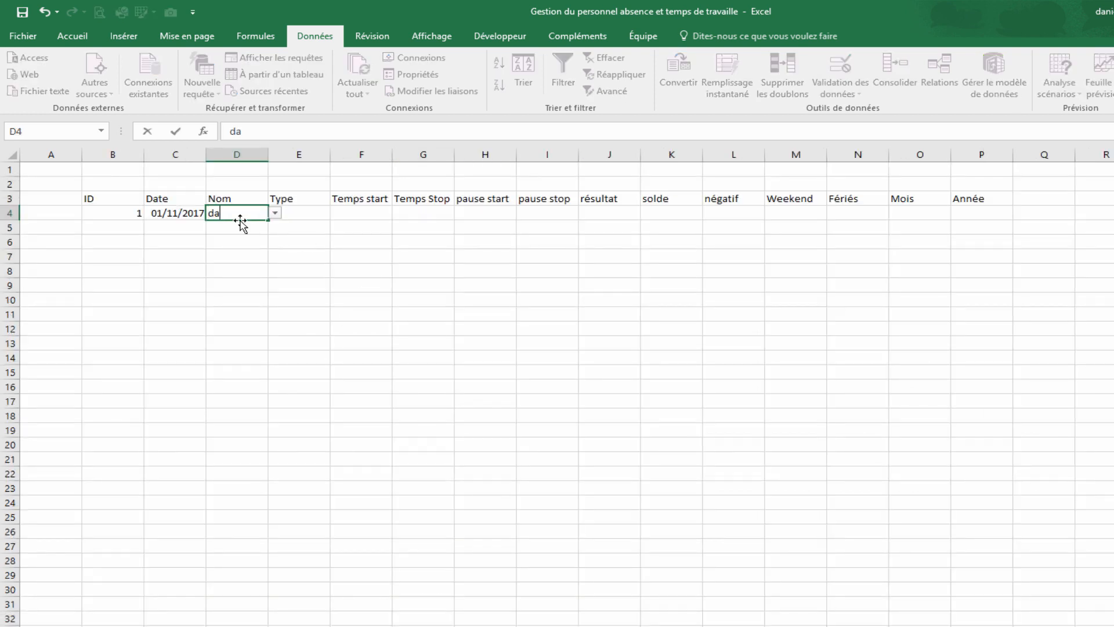
type("niel")
key("Tab")
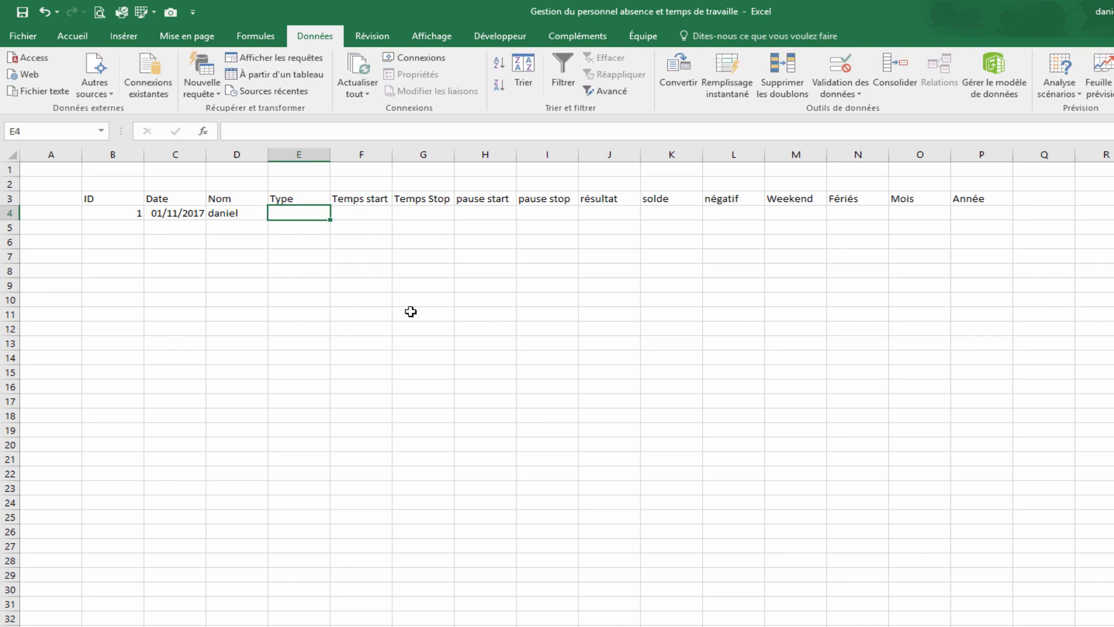
Enter the sample type codes t, m, v and RTT in cells E4 to E7.
type("t")
key("Return")
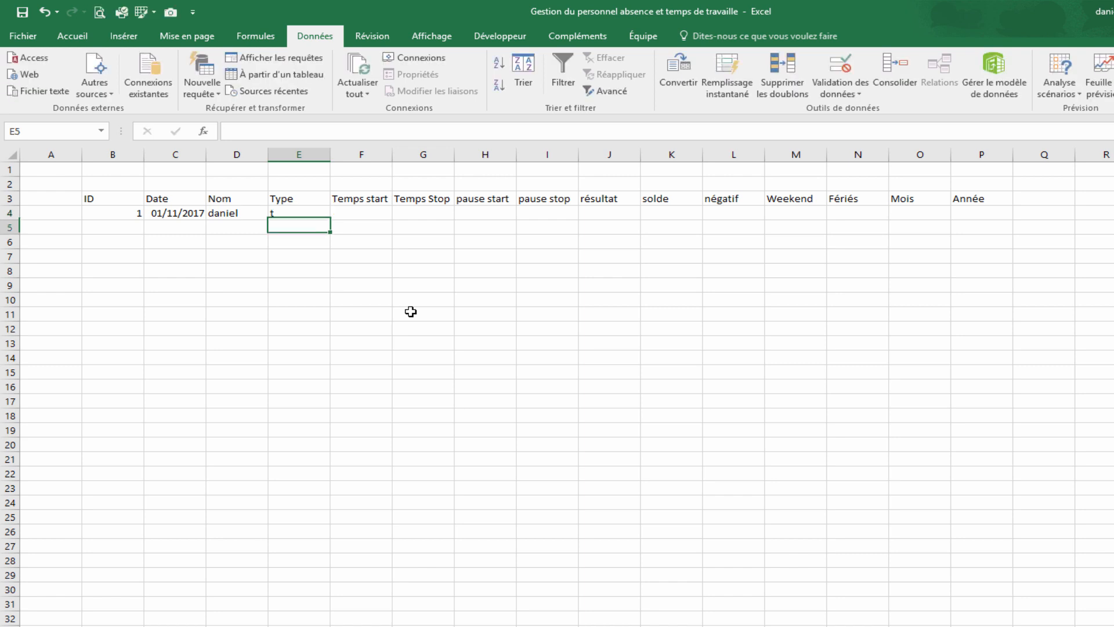
type("m")
key("Return")
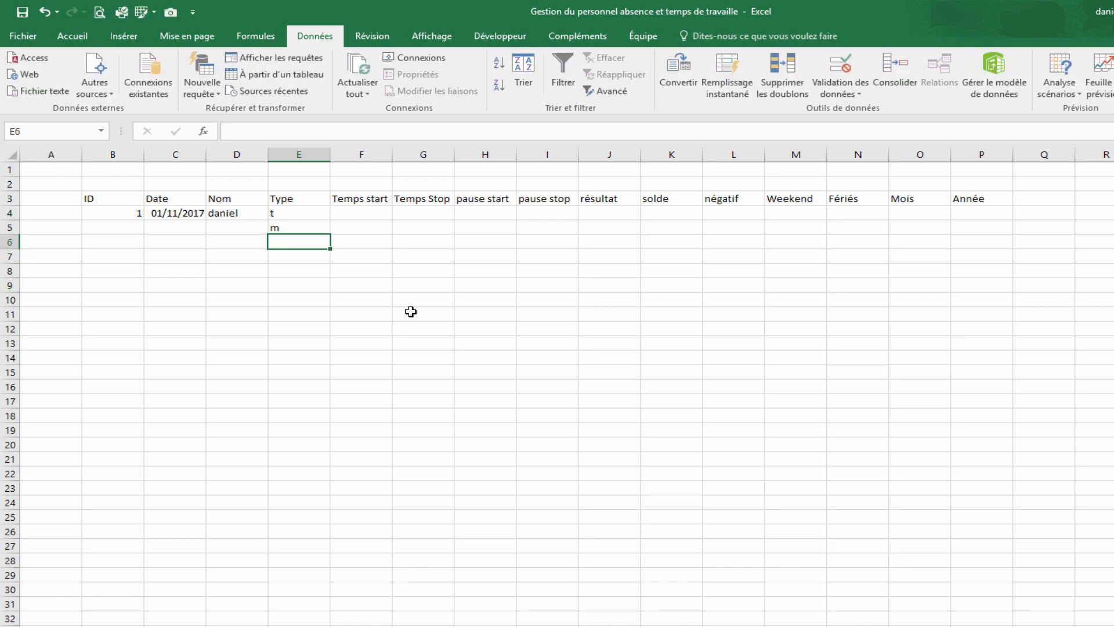
type("v")
key("Return")
type("RTT")
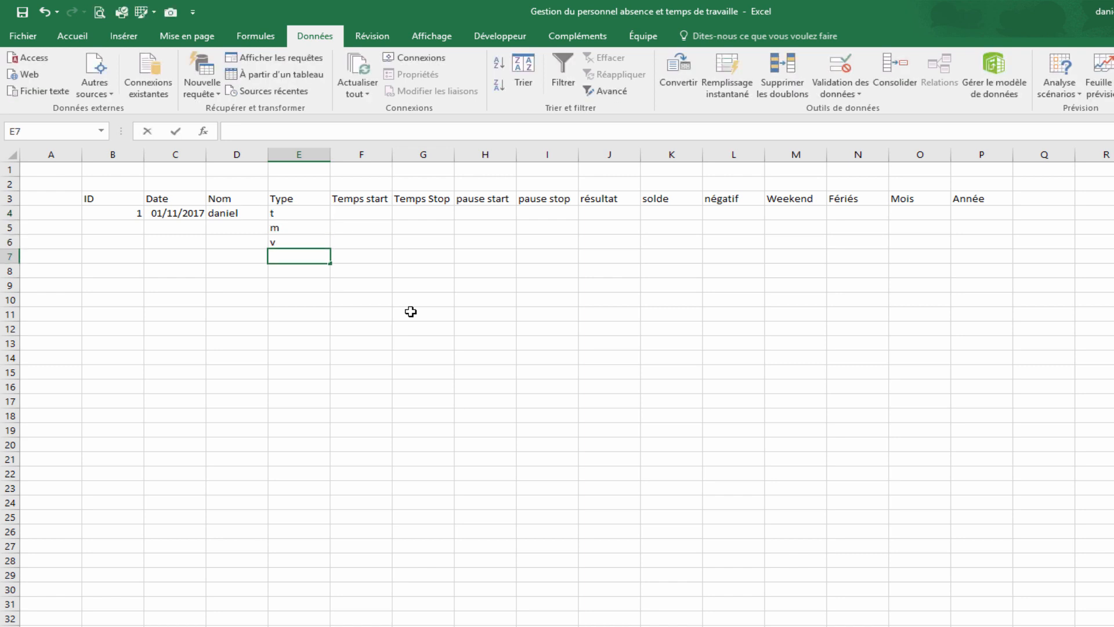
key("Return")
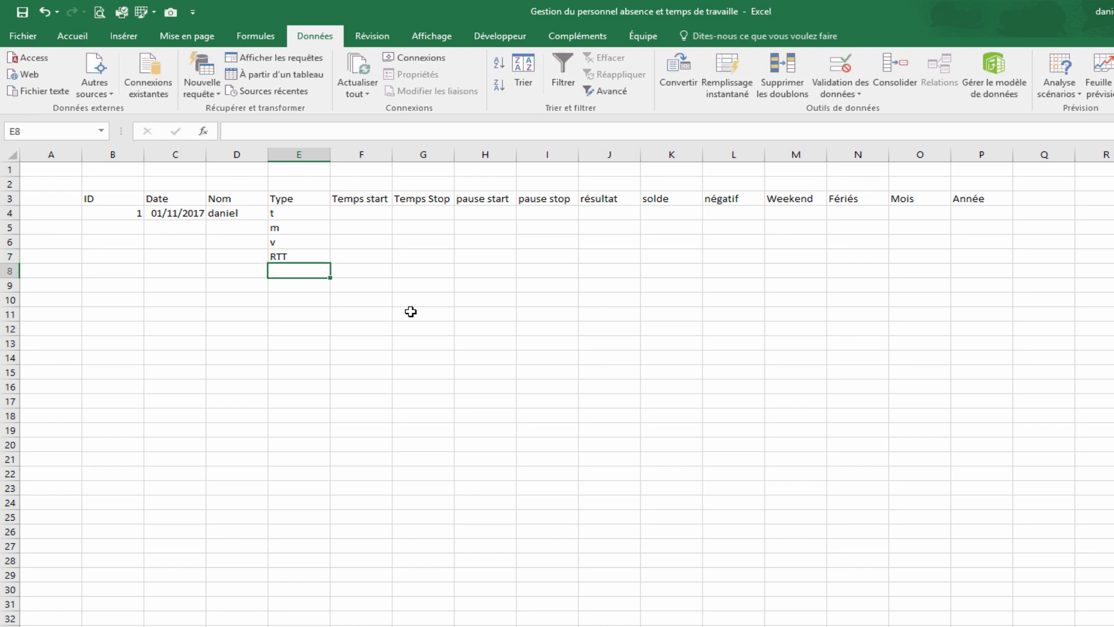
Clear the sample type codes from cells E4 to E7.
left_click_drag(302, 212, 302, 248)
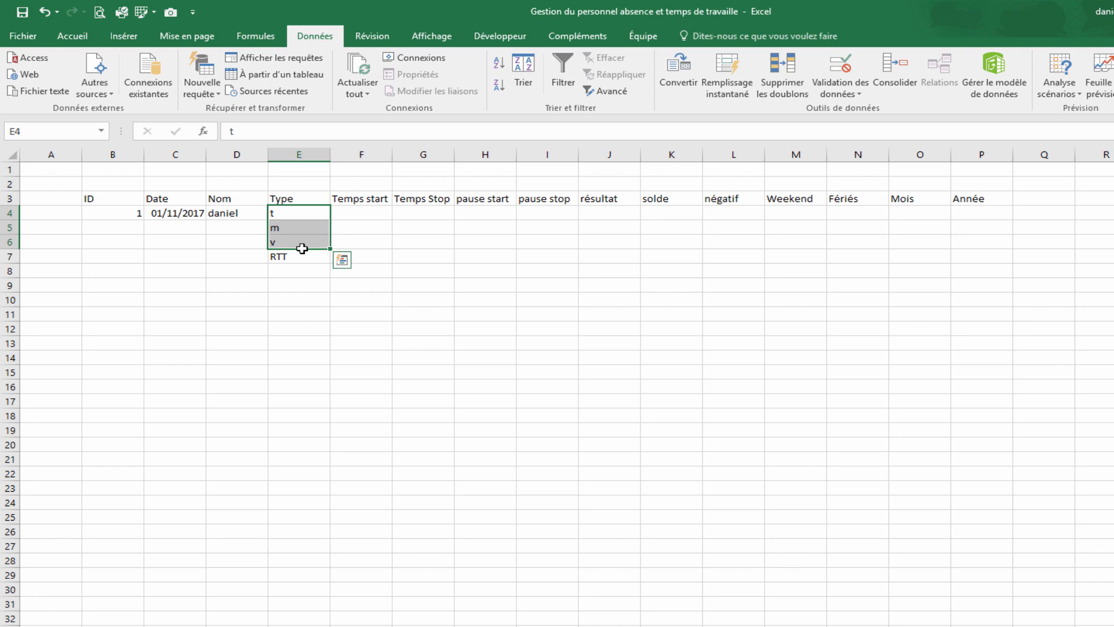
key("Delete")
left_click(302, 251)
key("Delete")
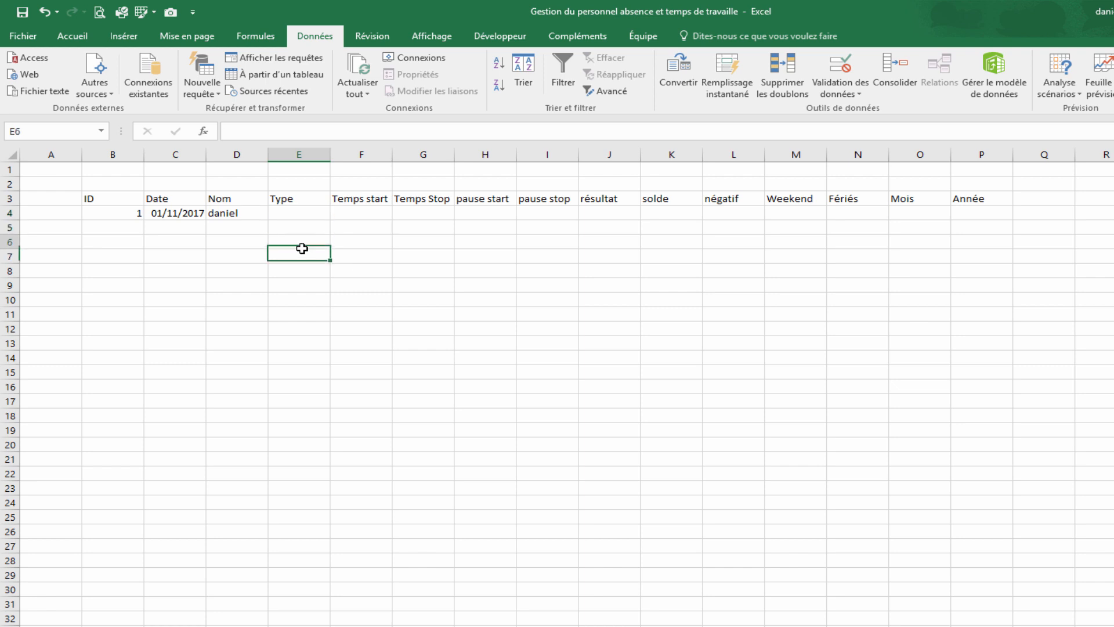
Enter the type code T in cell E4 under the Type header.
key("Up")
key("Up")
key("Up")
type("T")
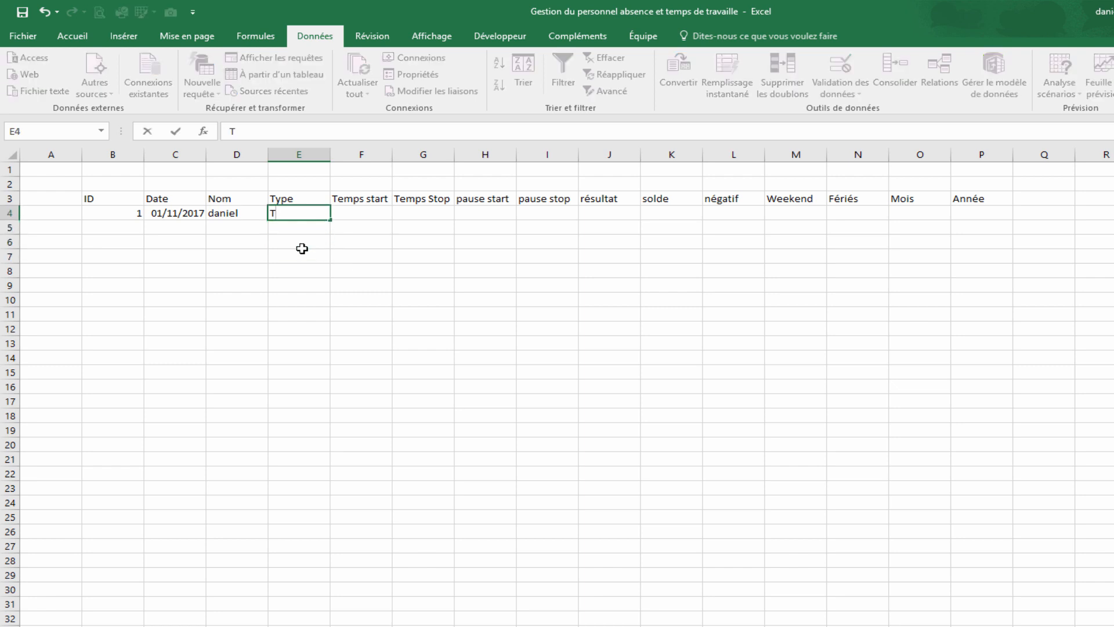
key("Tab")
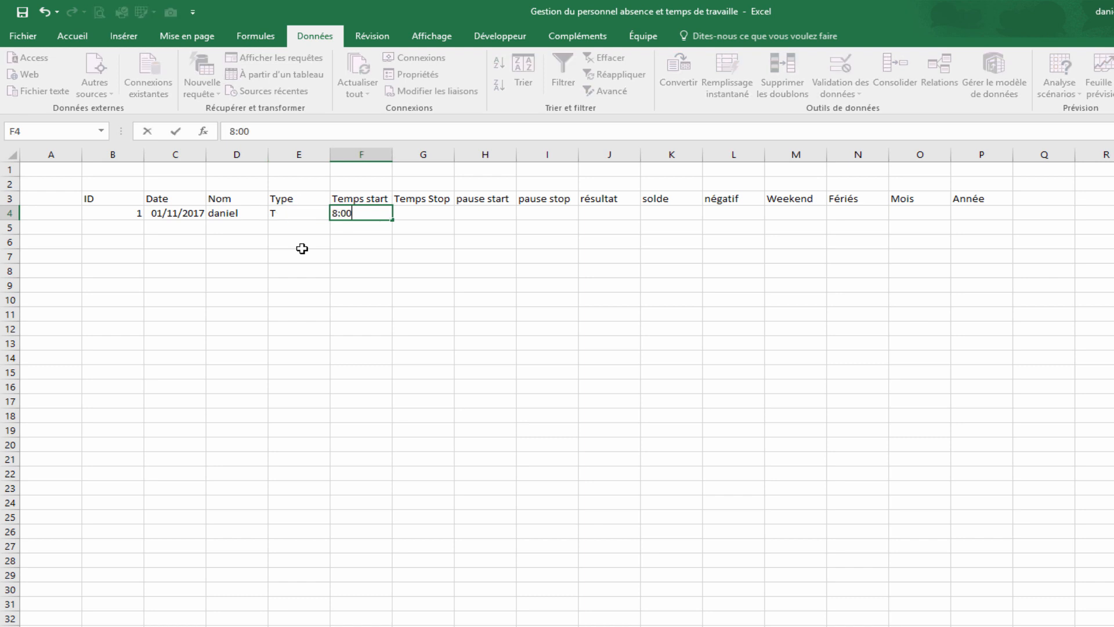
Enter the working hours 8:00 and 16:30 in F4 and G4, and the break times 12:00 and 12:30 in H4 and I4.
key("Tab")
type("1")
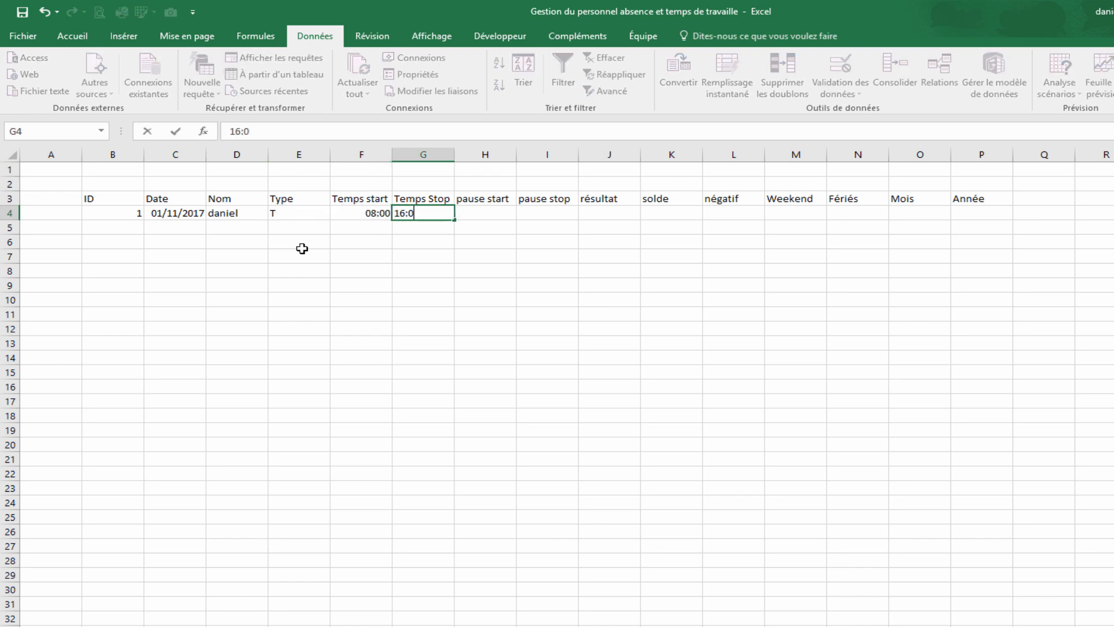
type("6:30")
key("BackSpace")
type("30")
key("Tab")
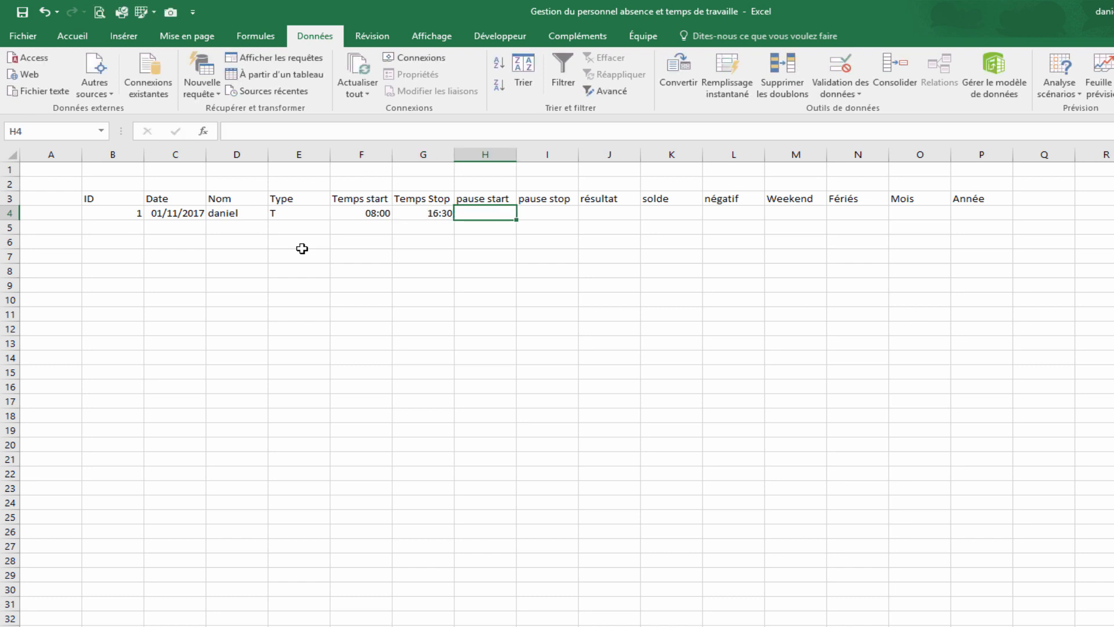
type("12:00")
key("Tab")
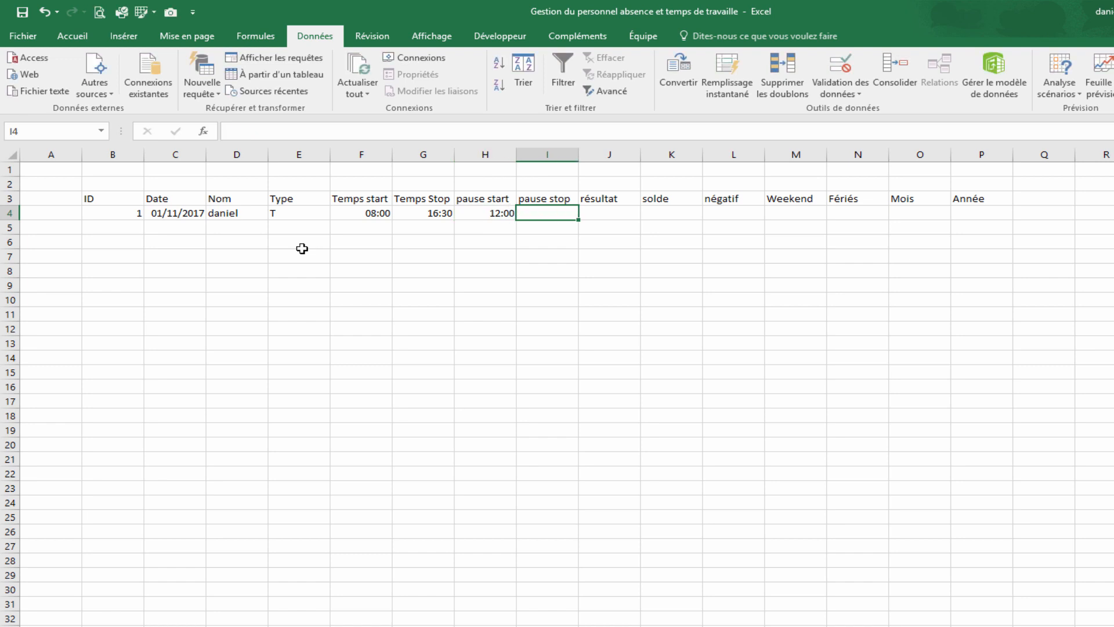
type("12:30")
key("Tab")
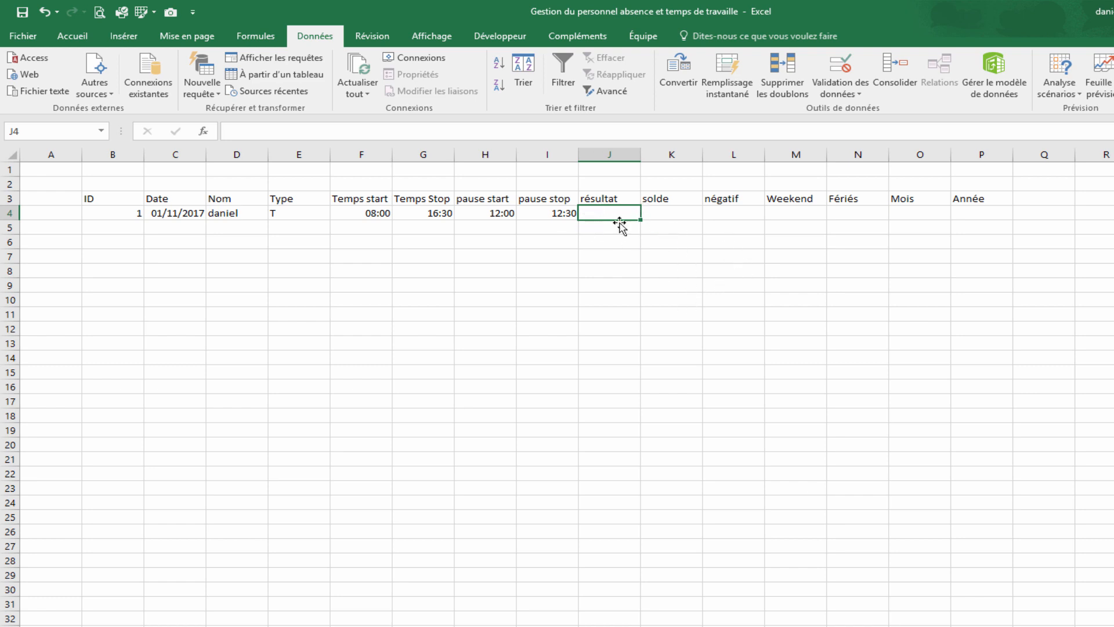
Change the type code in cell E4 to v and select the time entries in F4 to I4.
left_click(260, 217)
left_click(287, 214)
type("T")
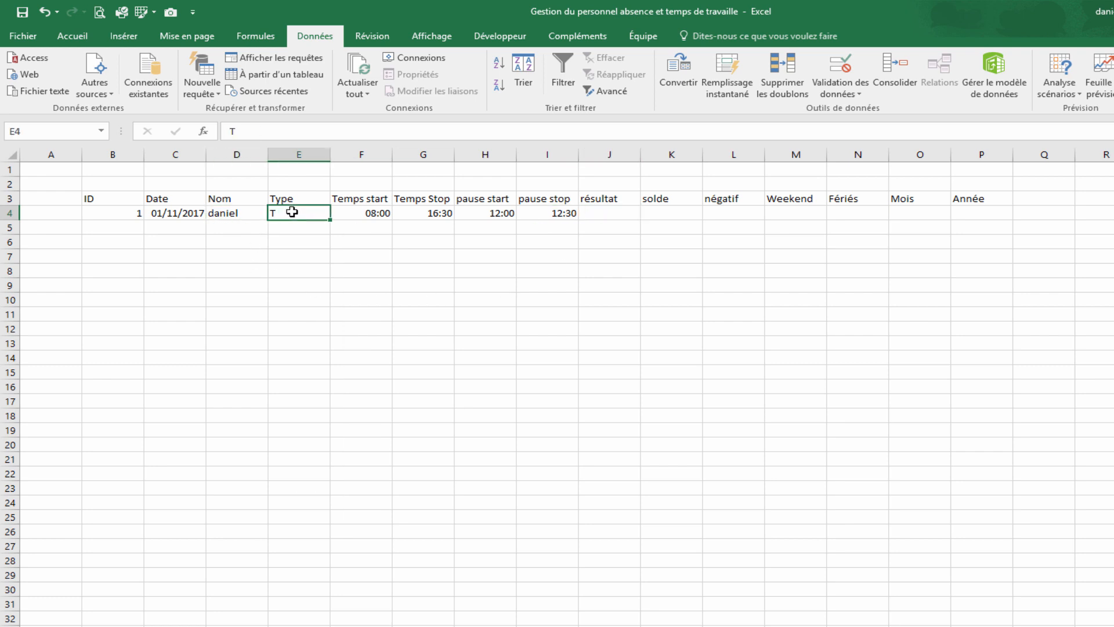
left_click_drag(373, 216, 560, 215)
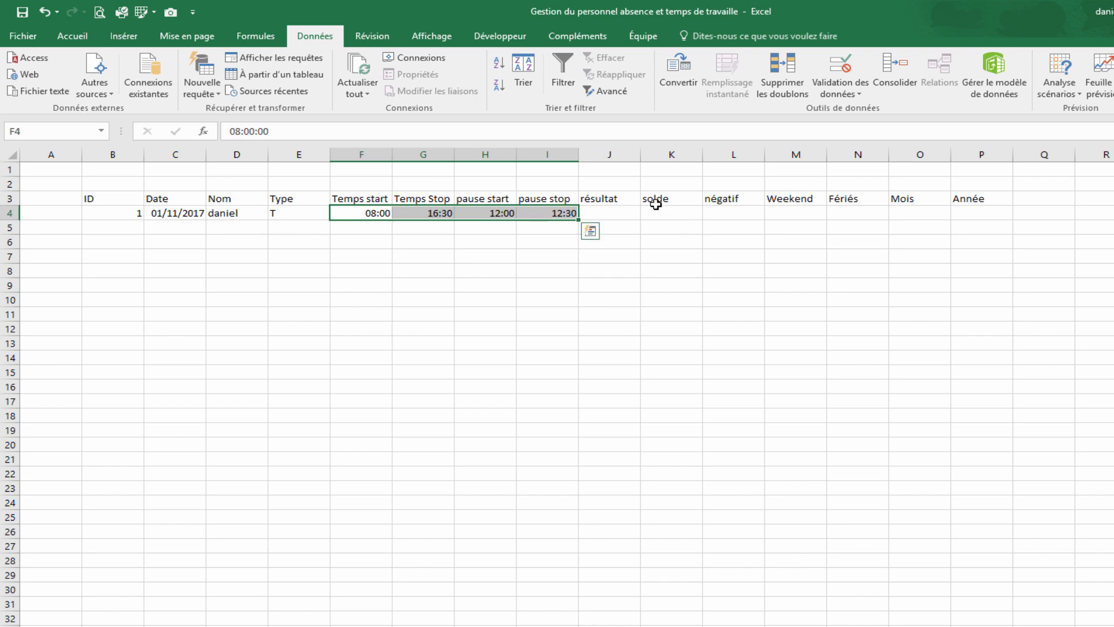
left_click(310, 217)
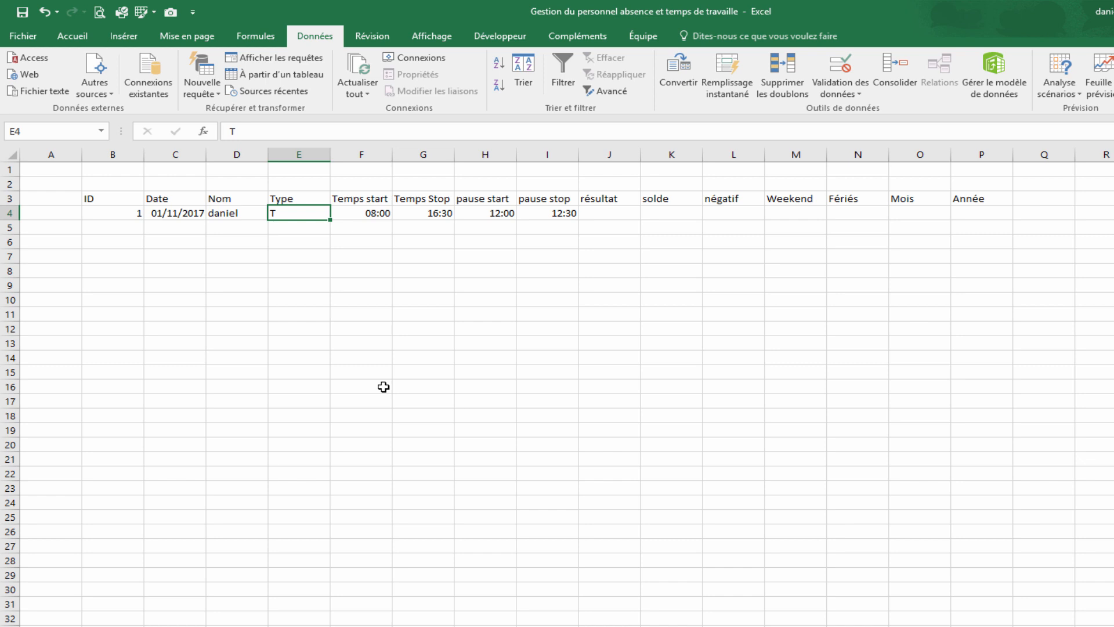
type("v")
left_click_drag(384, 217, 566, 218)
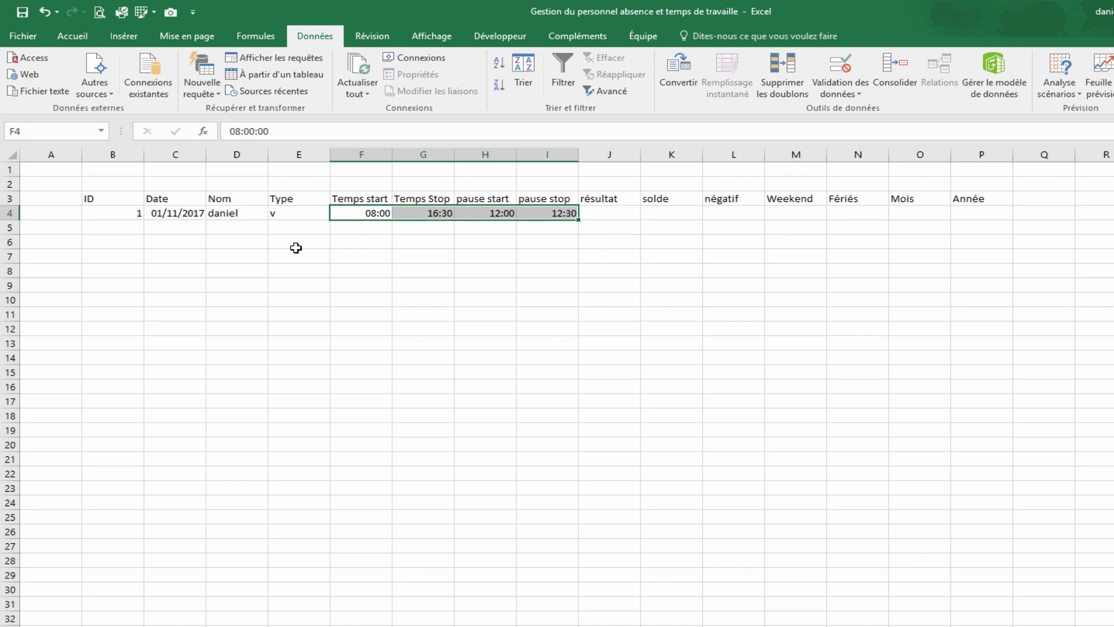
Set the type code in cell E4 to t.
left_click(301, 220)
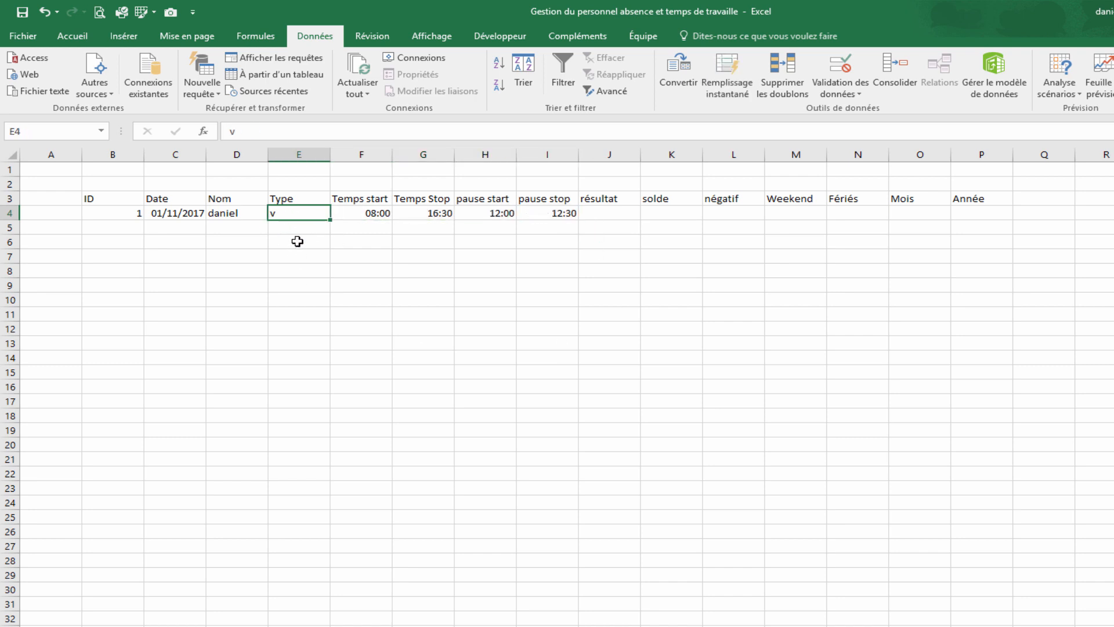
type("t")
left_click(609, 215)
left_click(285, 212)
left_click(497, 210)
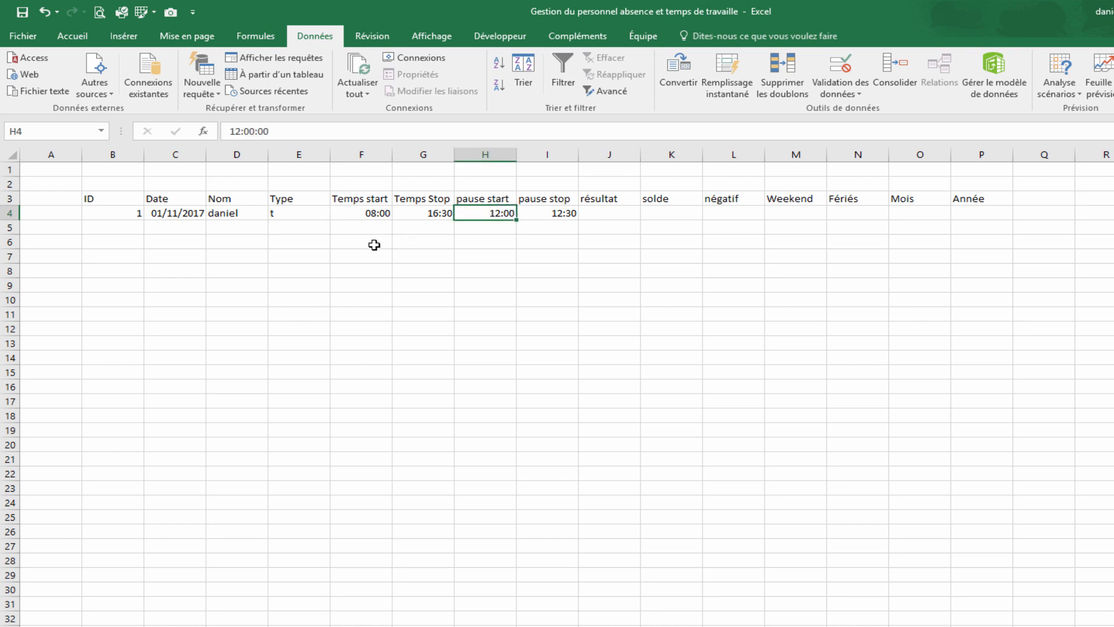
left_click(358, 215)
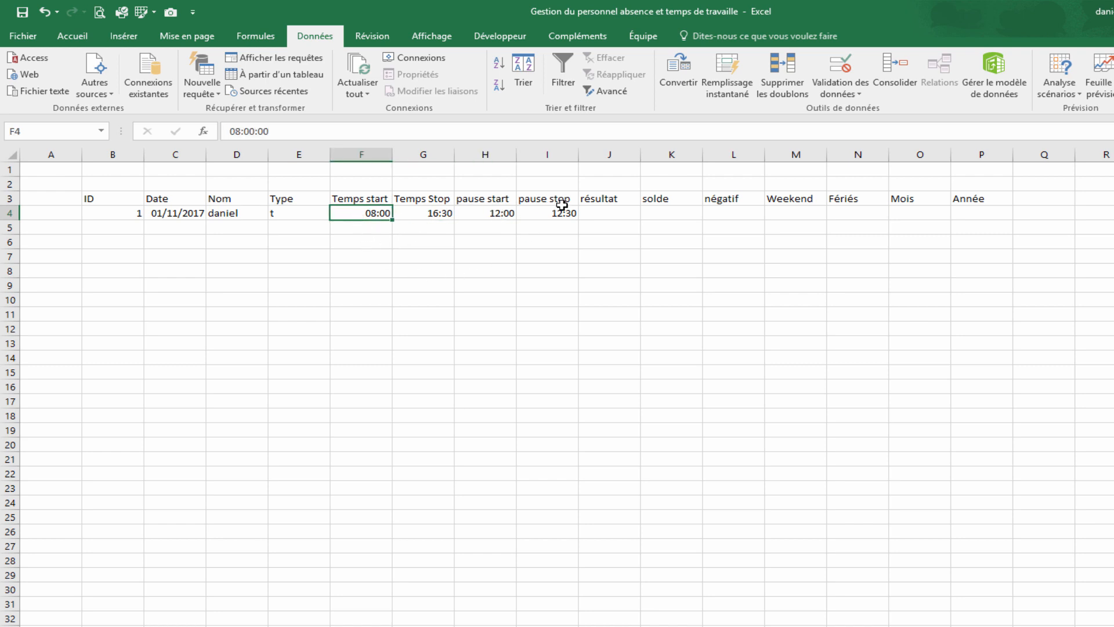
left_click(435, 213)
left_click(571, 215)
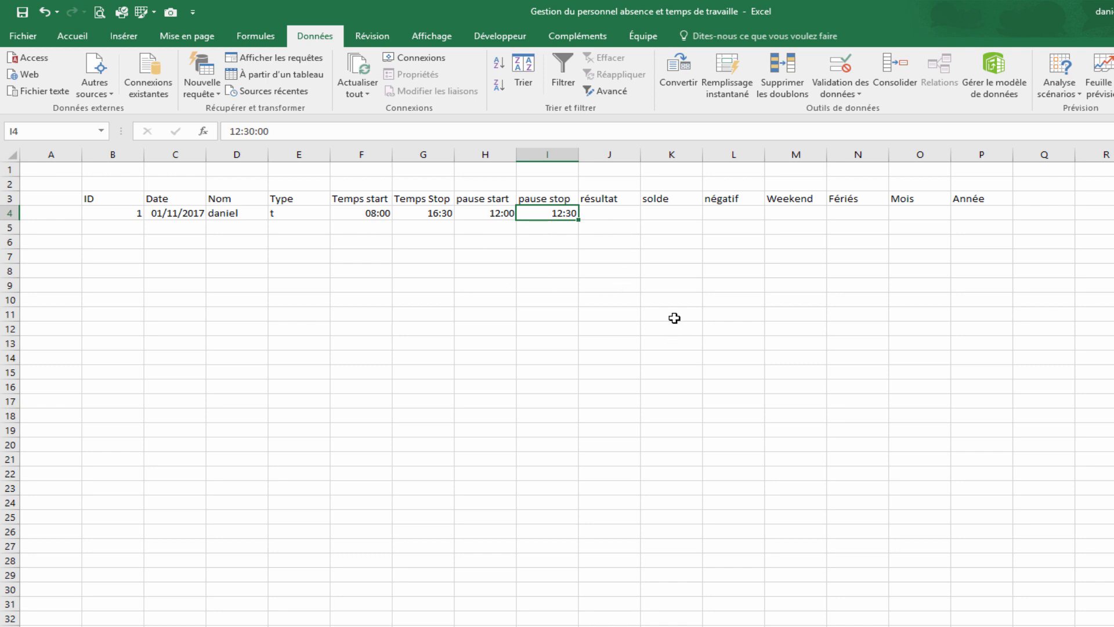
Begin a SI formula in J4 under the résultat header that returns E4 when E4<>"t".
left_click(617, 212)
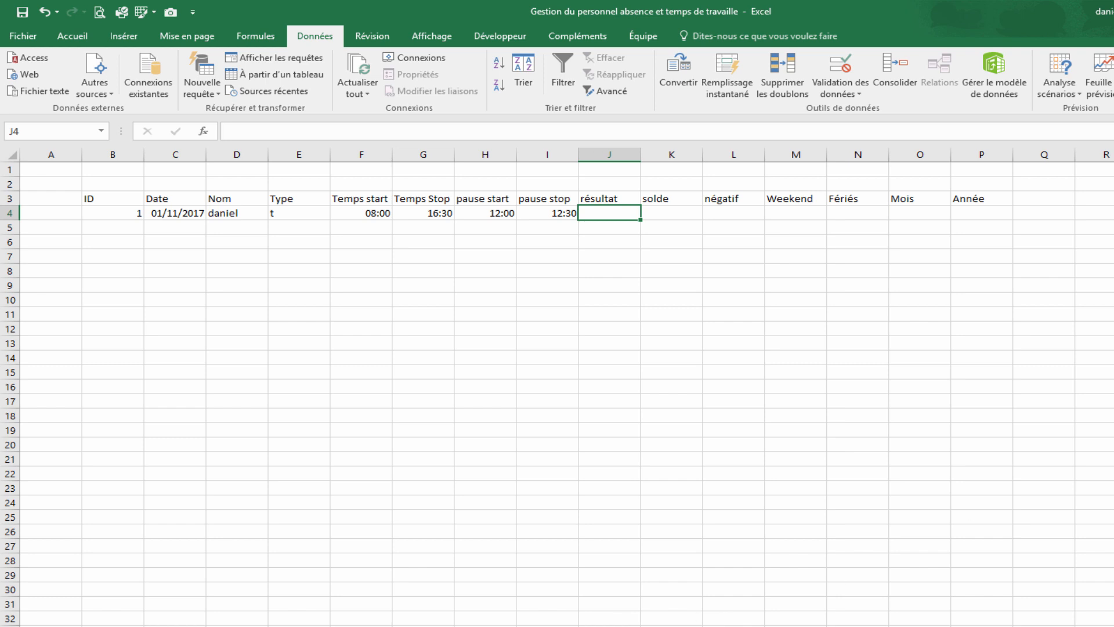
key("alt+Tab")
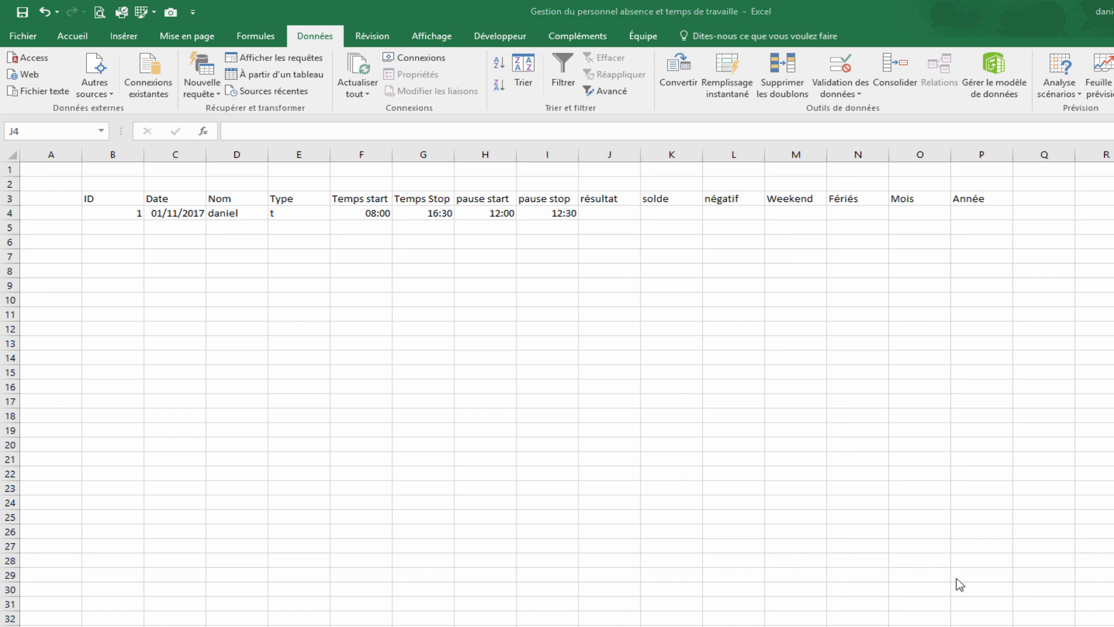
key("alt+Tab")
type("=")
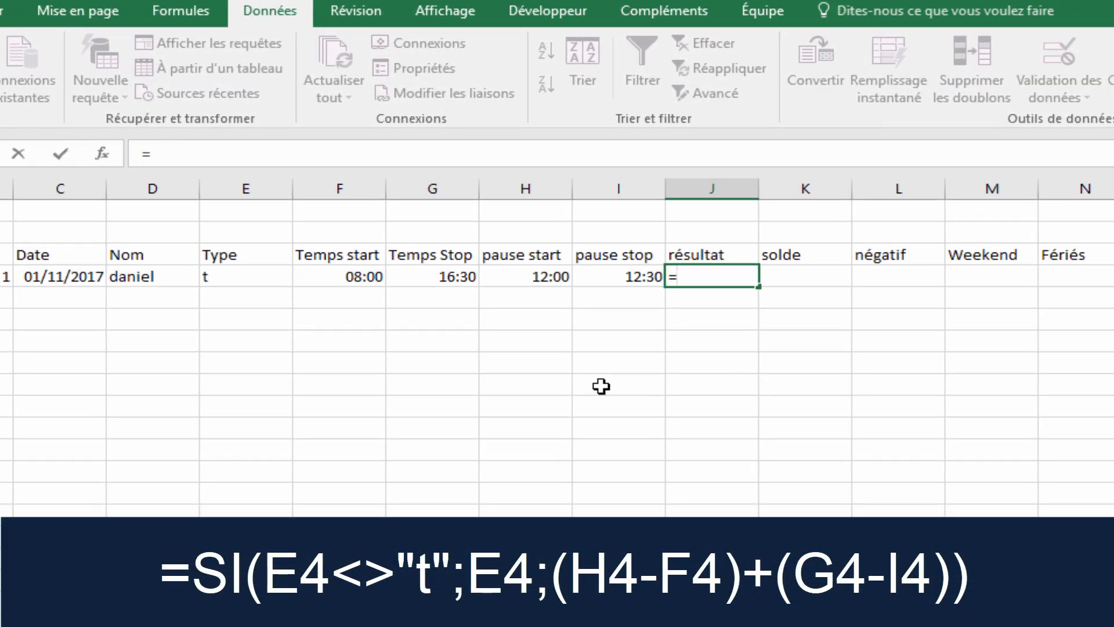
type("si(")
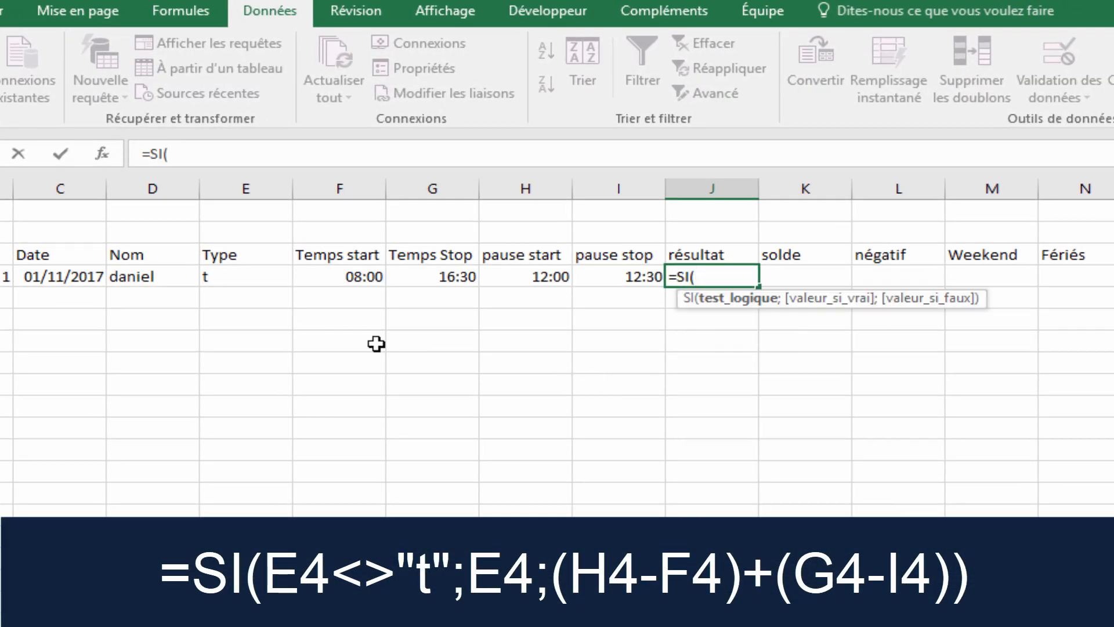
left_click(255, 278)
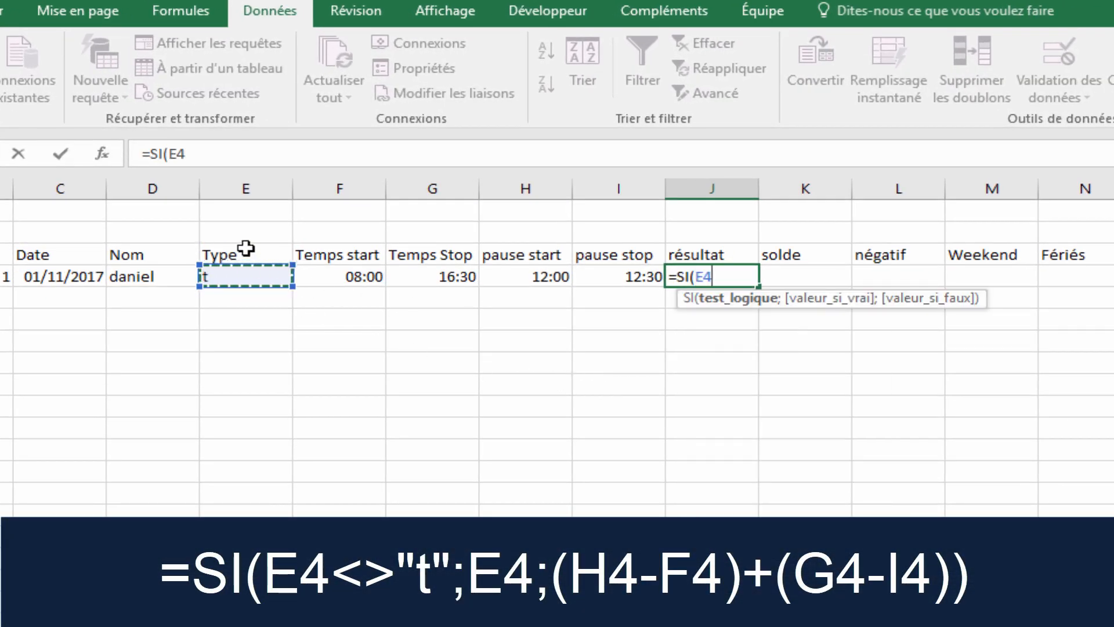
type("<")
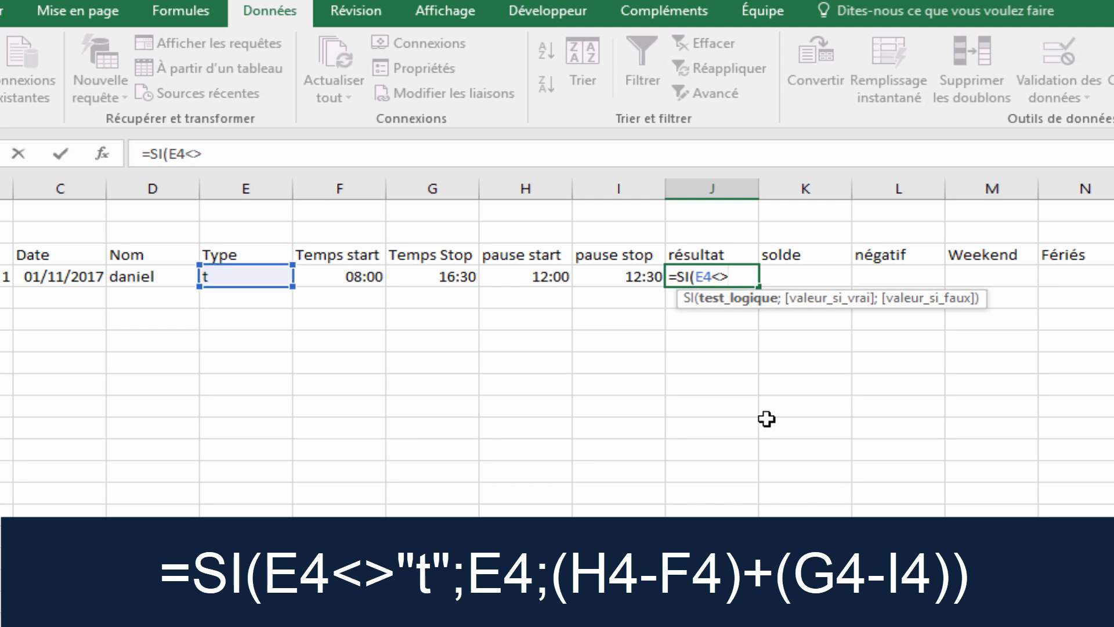
type(">\"t\";")
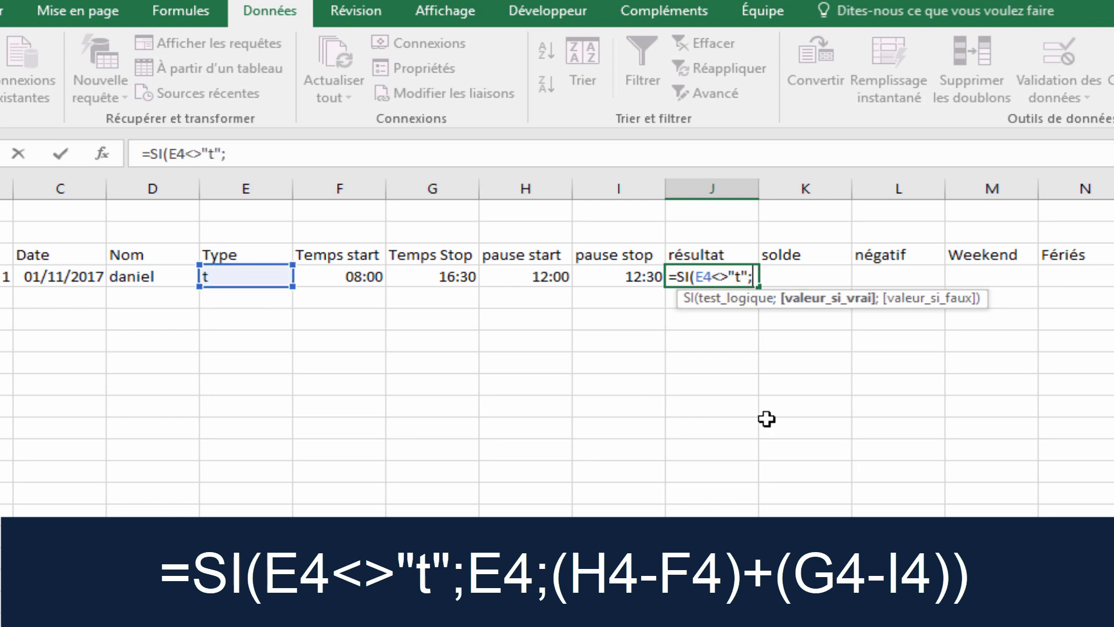
left_click(243, 277)
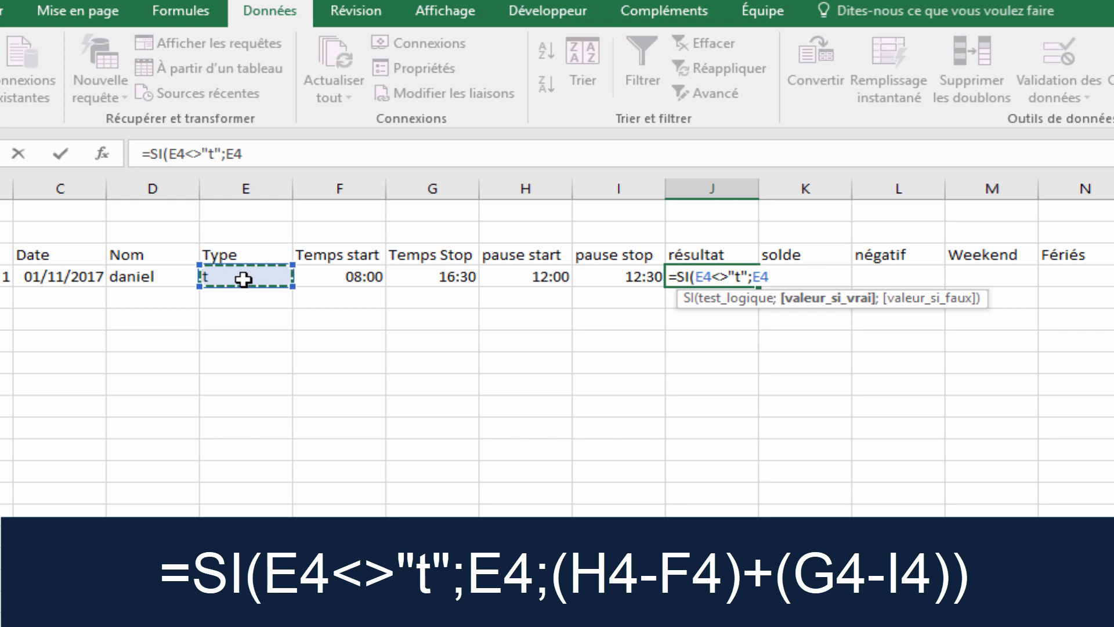
Complete the J4 formula with (H4-F4)+(G4-I4) as the value returned when the test is false.
type(";(")
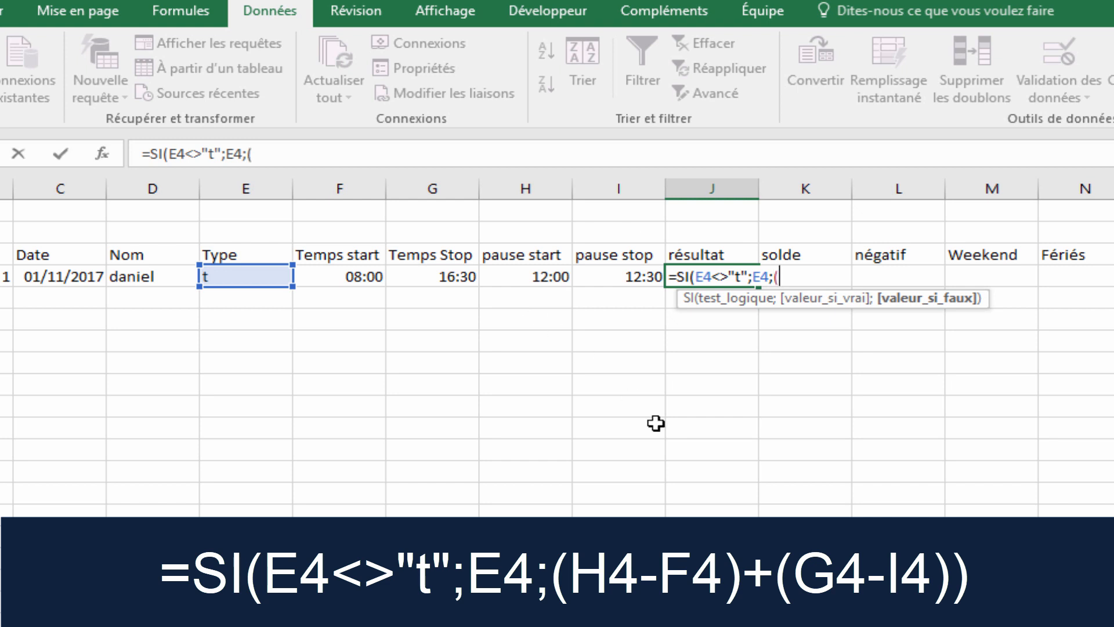
left_click(537, 278)
type("-")
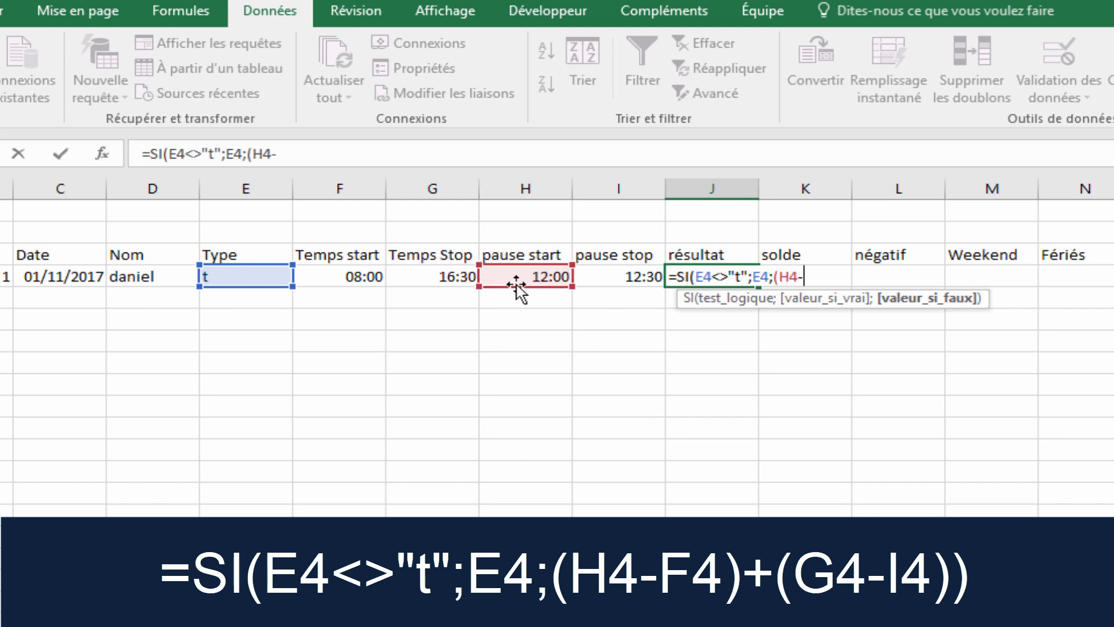
left_click(369, 281)
type(")+")
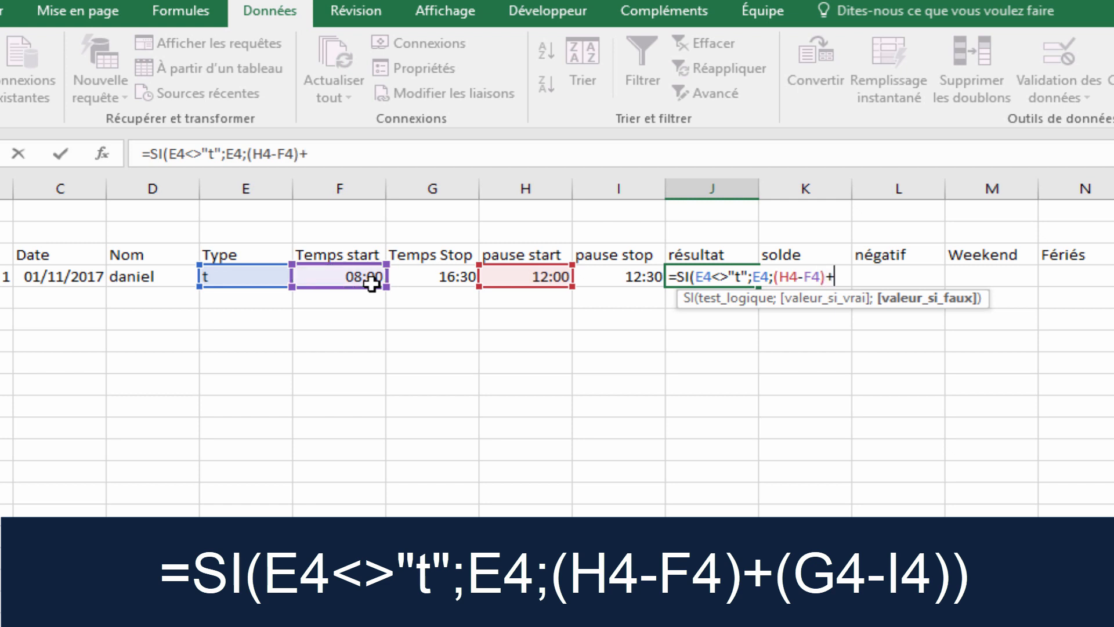
type("(")
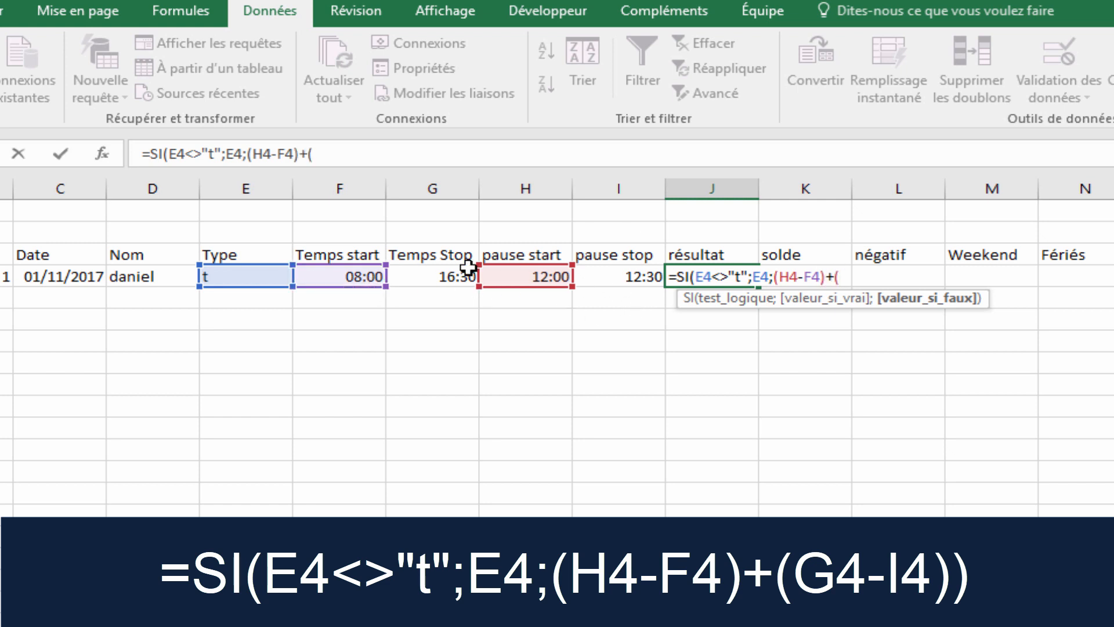
left_click(416, 283)
type("-")
left_click(628, 277)
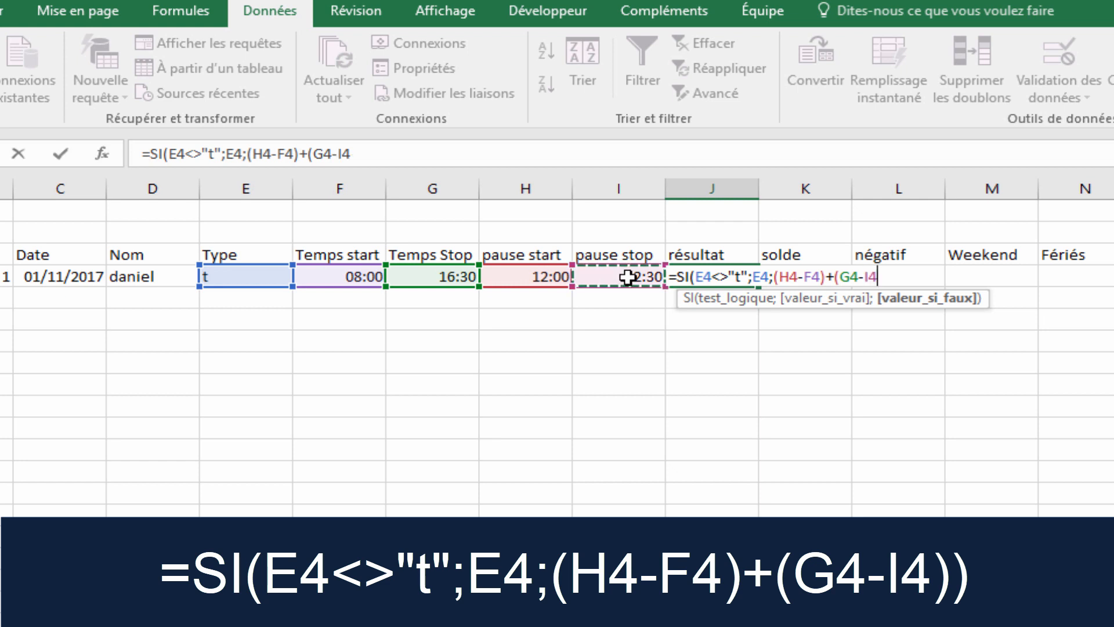
type(")")
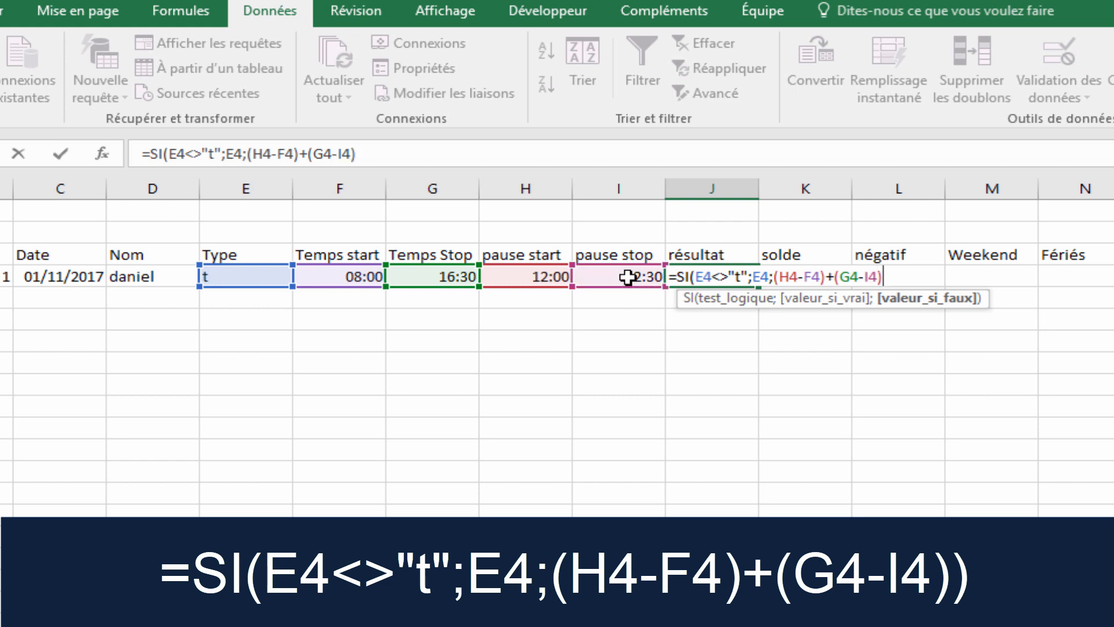
type(")")
key("Return")
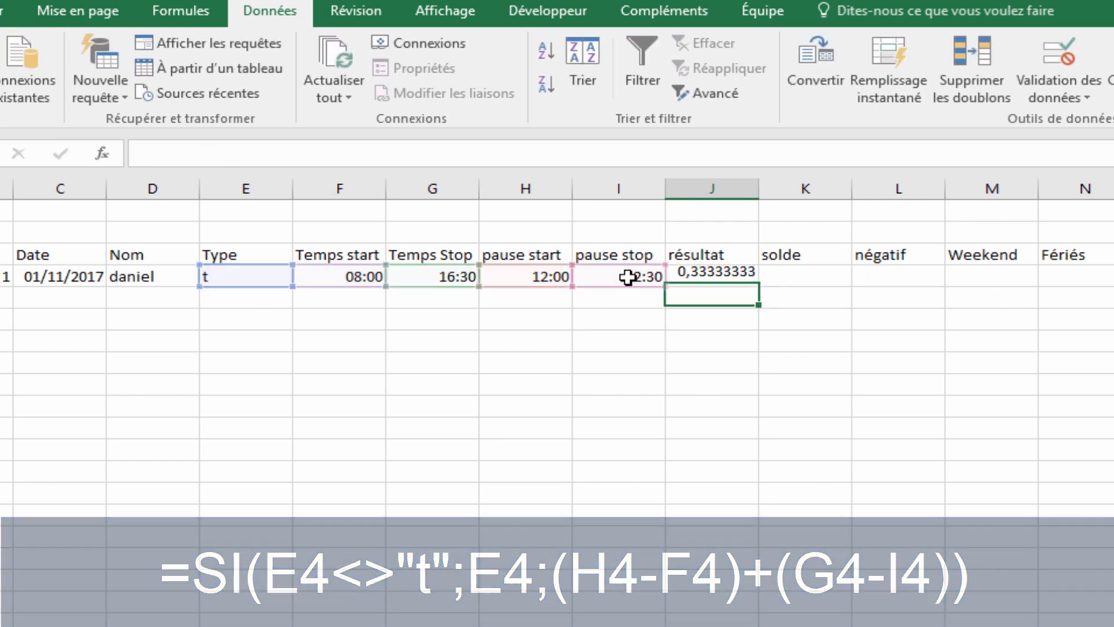
Apply the custom number format [h]:mm to the result cell J4.
left_click(620, 217)
right_click(622, 215)
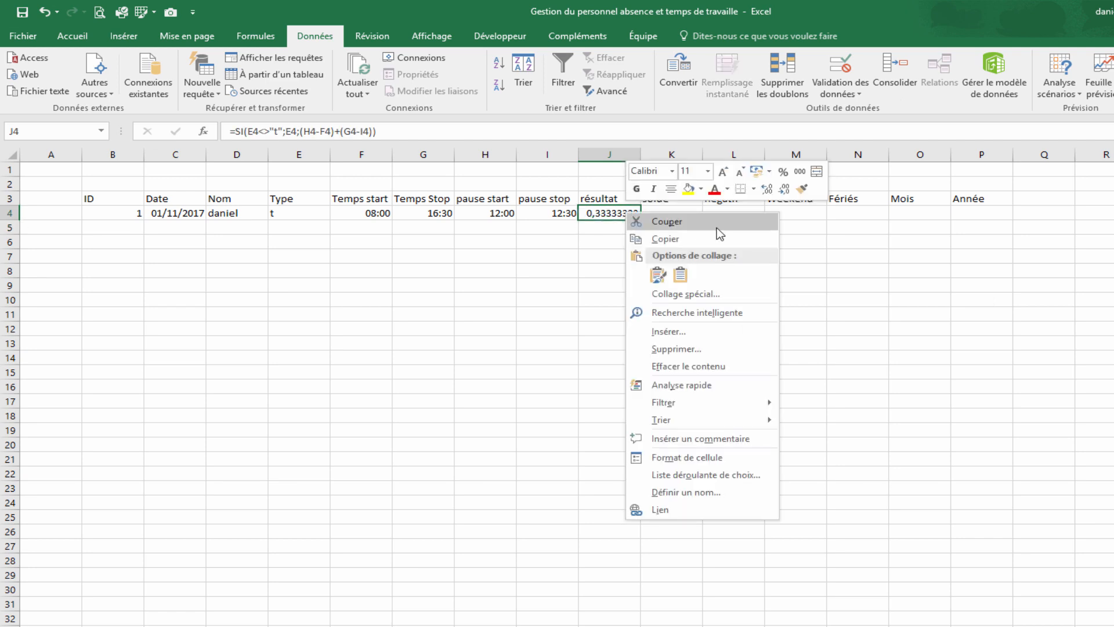
left_click(738, 463)
left_click(586, 451)
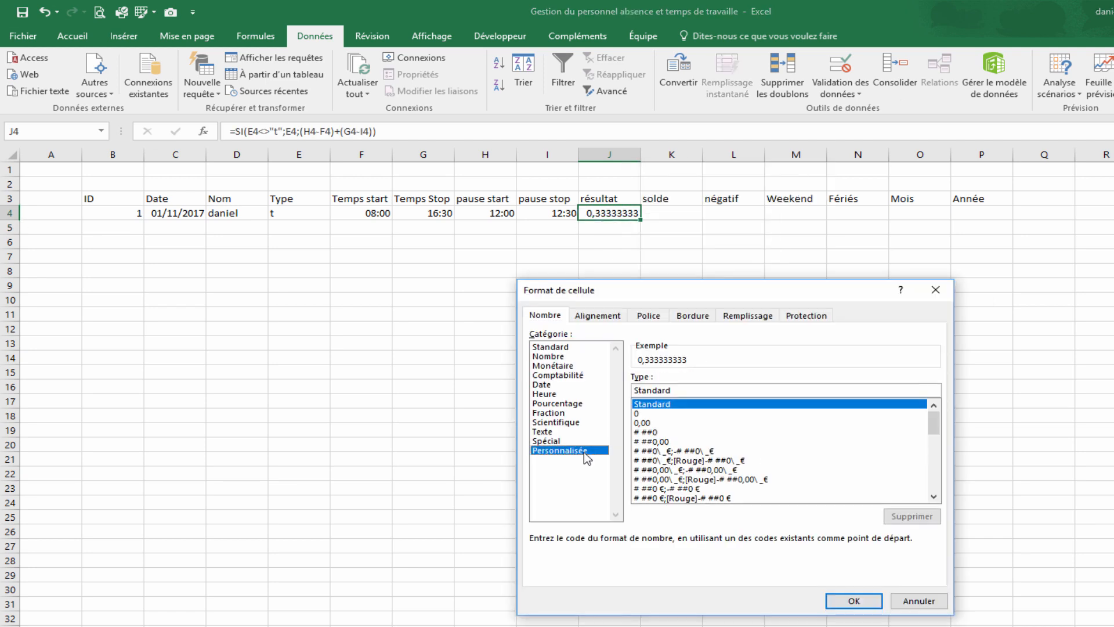
key("ctrl+a")
key("BackSpace")
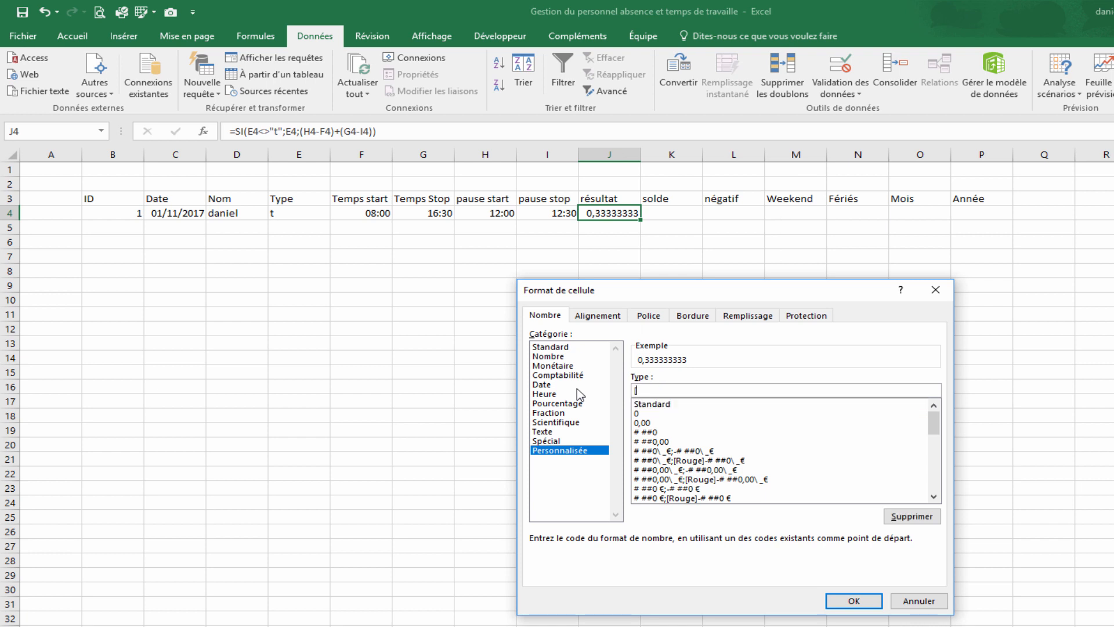
type("[h]")
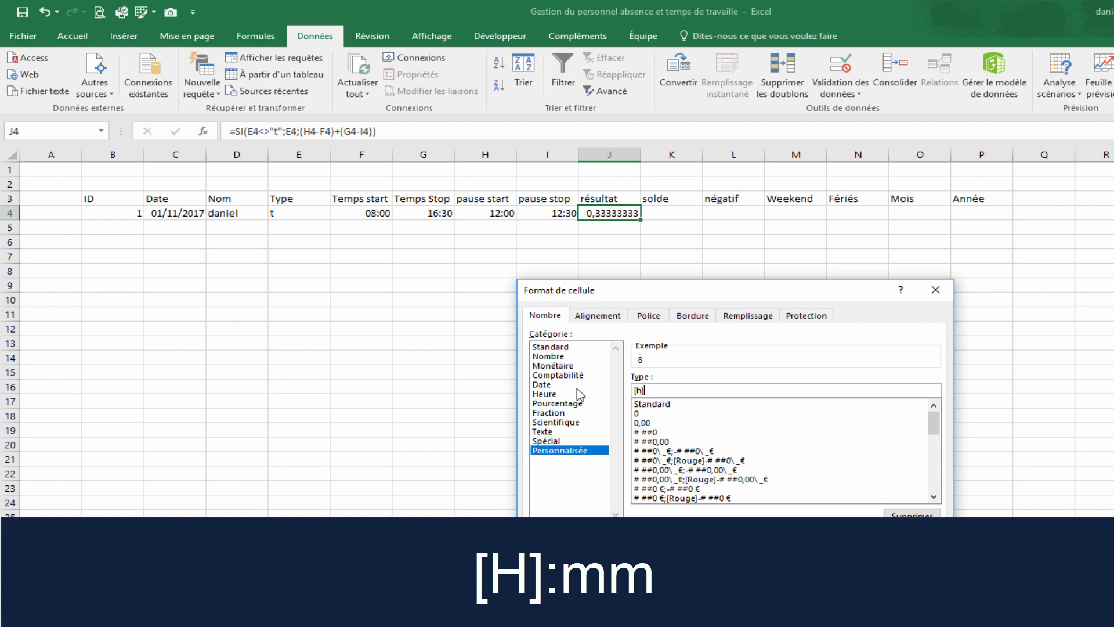
type(":mm")
key("Return")
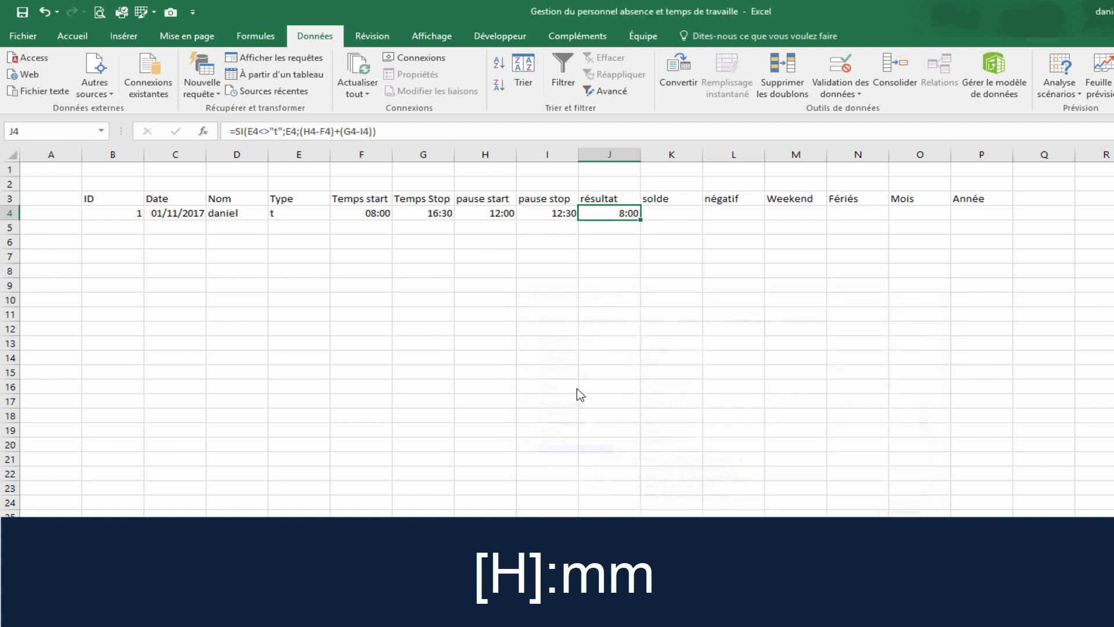
left_click(725, 255)
left_click(628, 213)
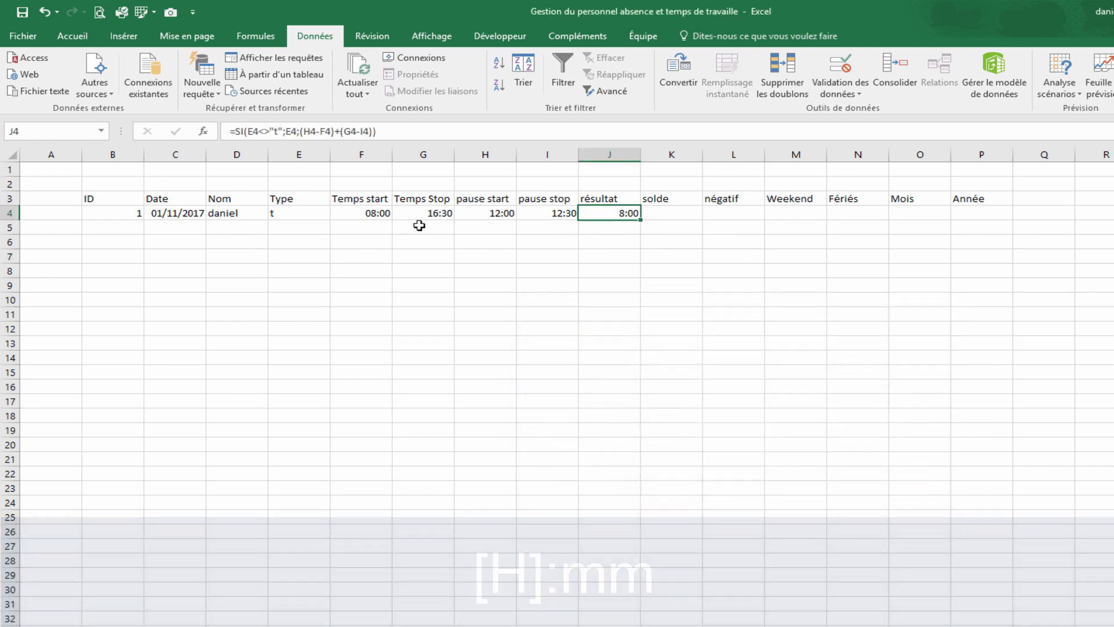
left_click(587, 271)
left_click(593, 287)
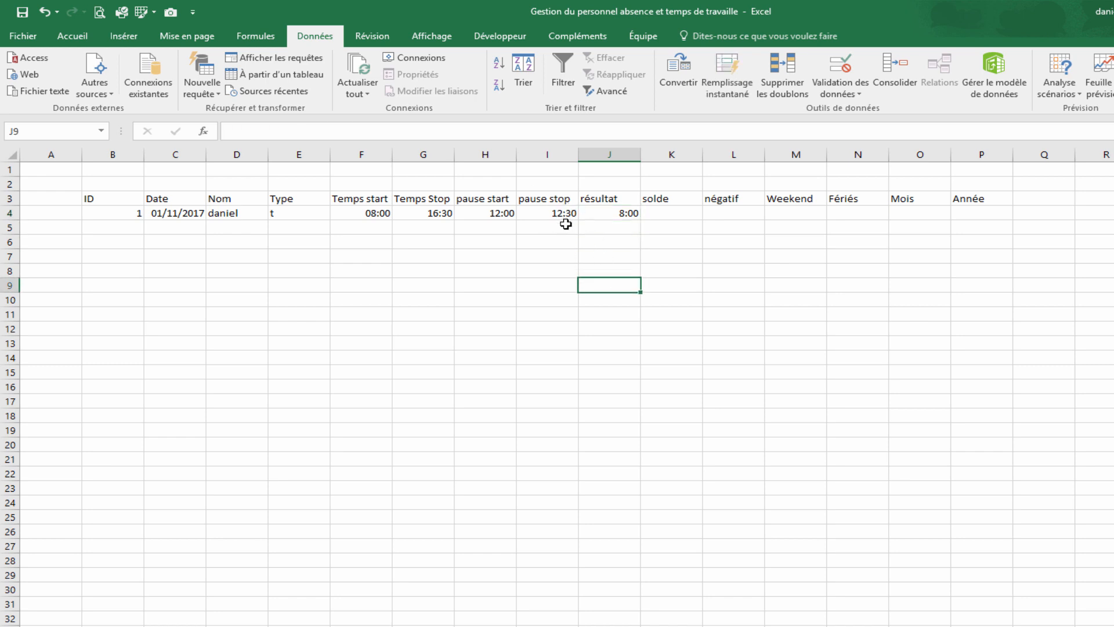
Clear the break start time in H4 and the break stop time in I4.
left_click(480, 218)
key("Delete")
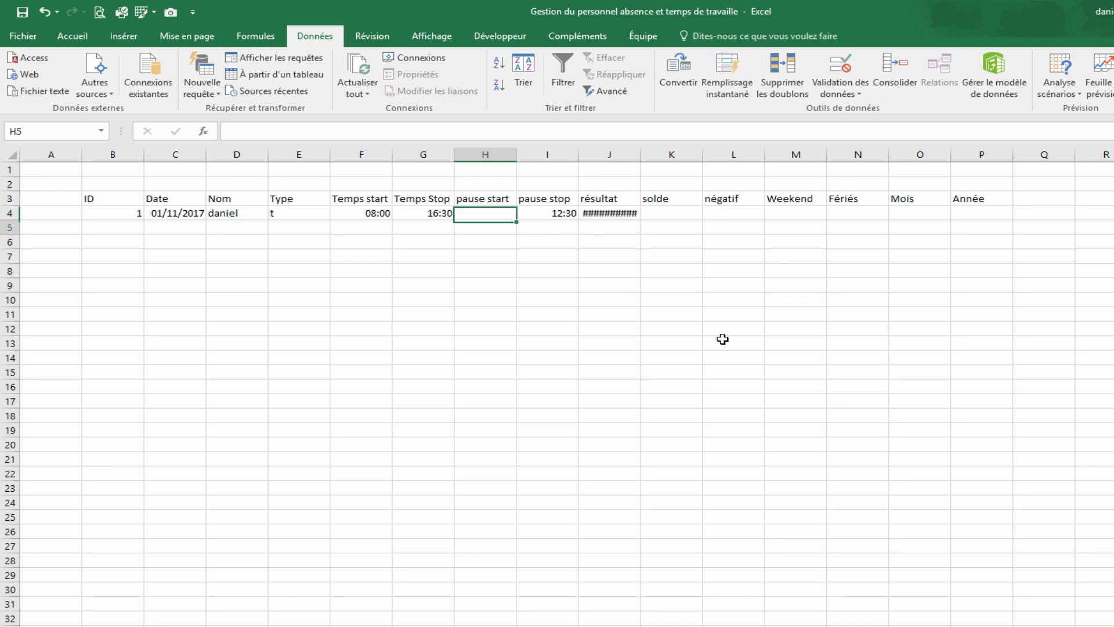
key("Return")
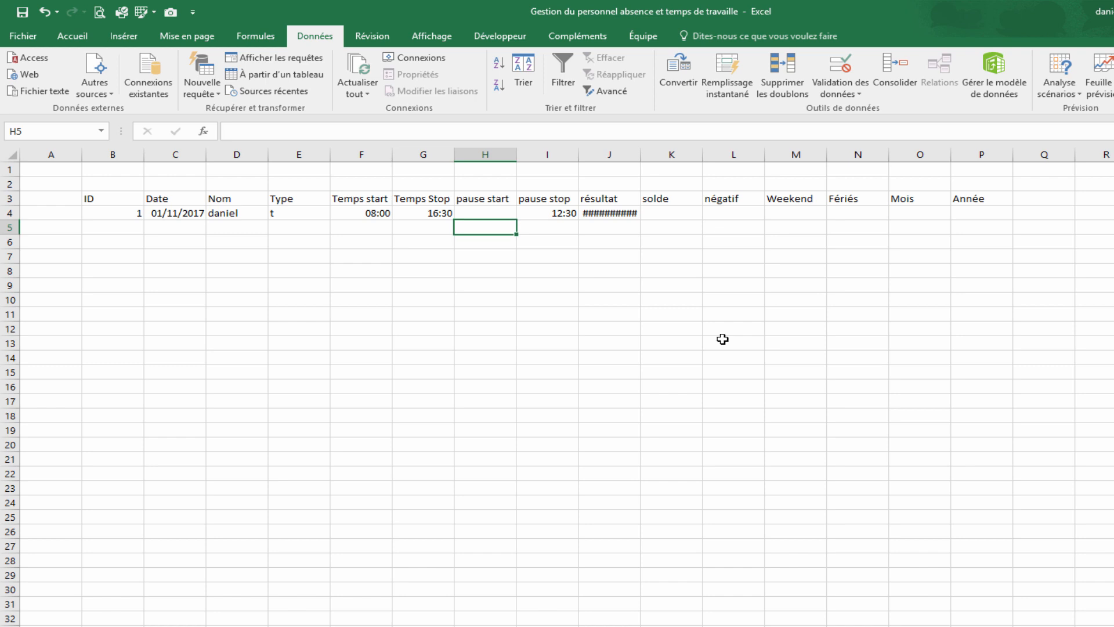
key("Up")
key("Right")
key("Delete")
key("Down")
key("Down")
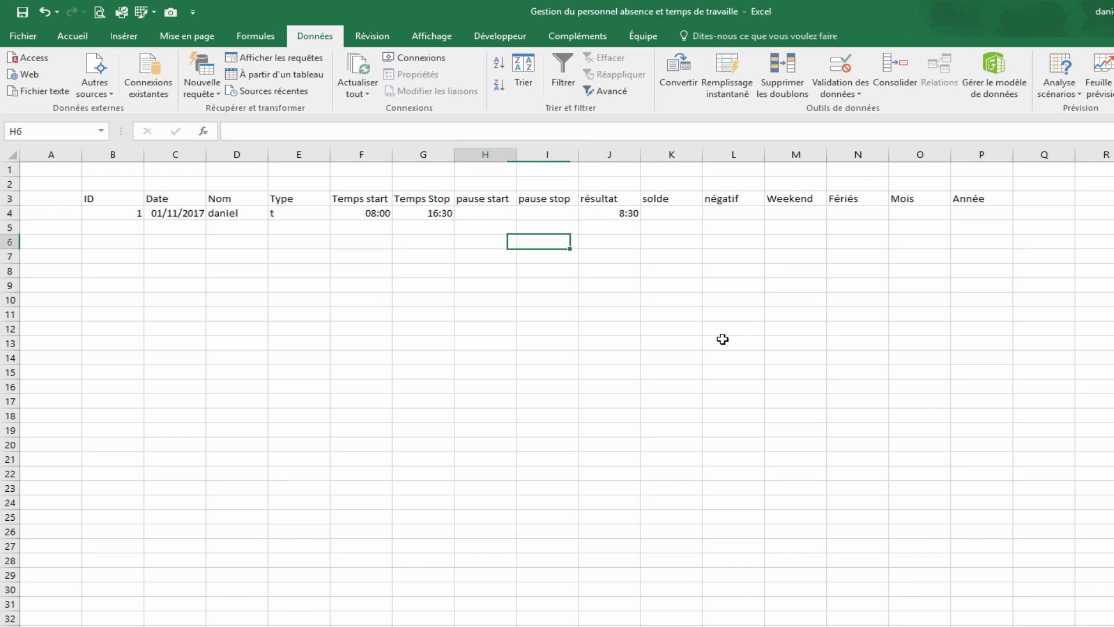
Undo the clearing of the break stop time in I4.
key("Up")
key("Right")
key("Up")
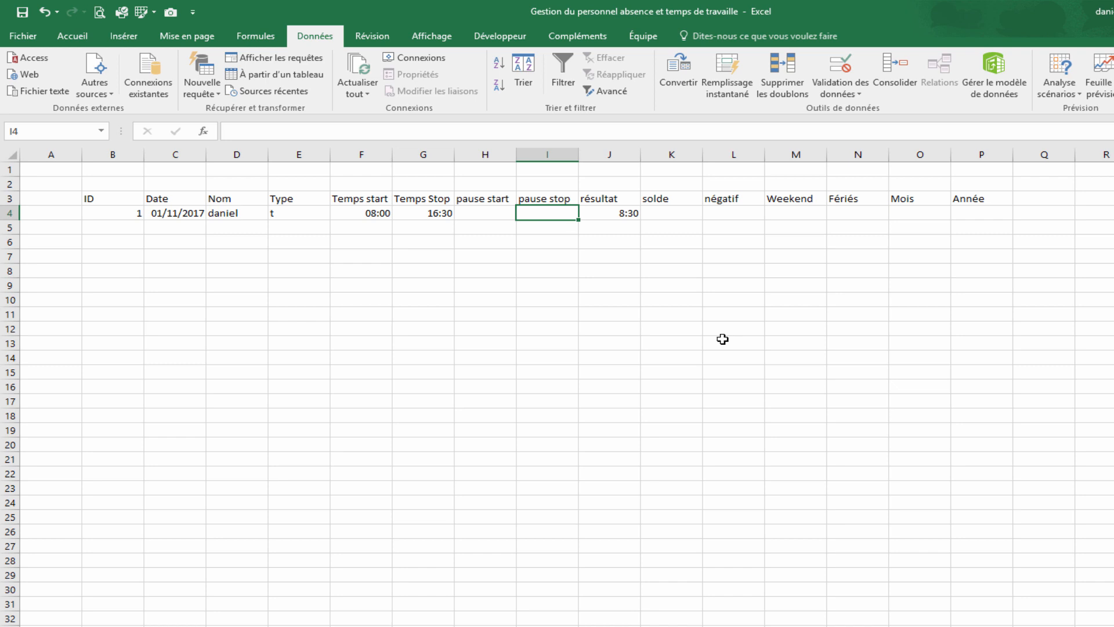
key("ctrl+z")
key("Left")
key("Left")
key("Right")
key("Right")
key("Left")
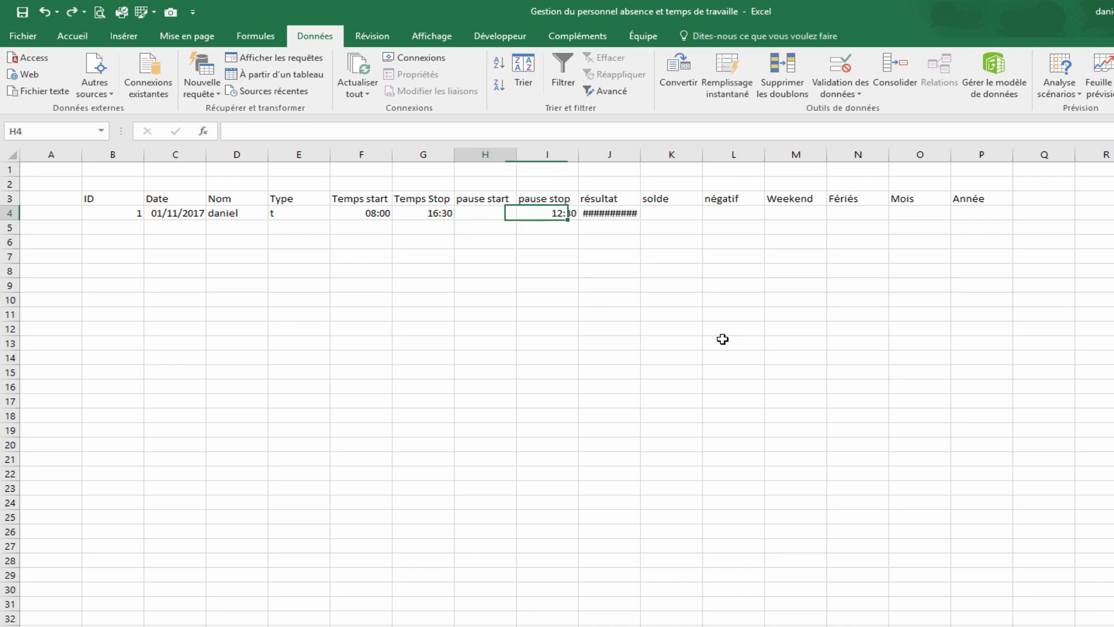
key("Right")
key("Left")
key("Right")
key("Left")
key("Right")
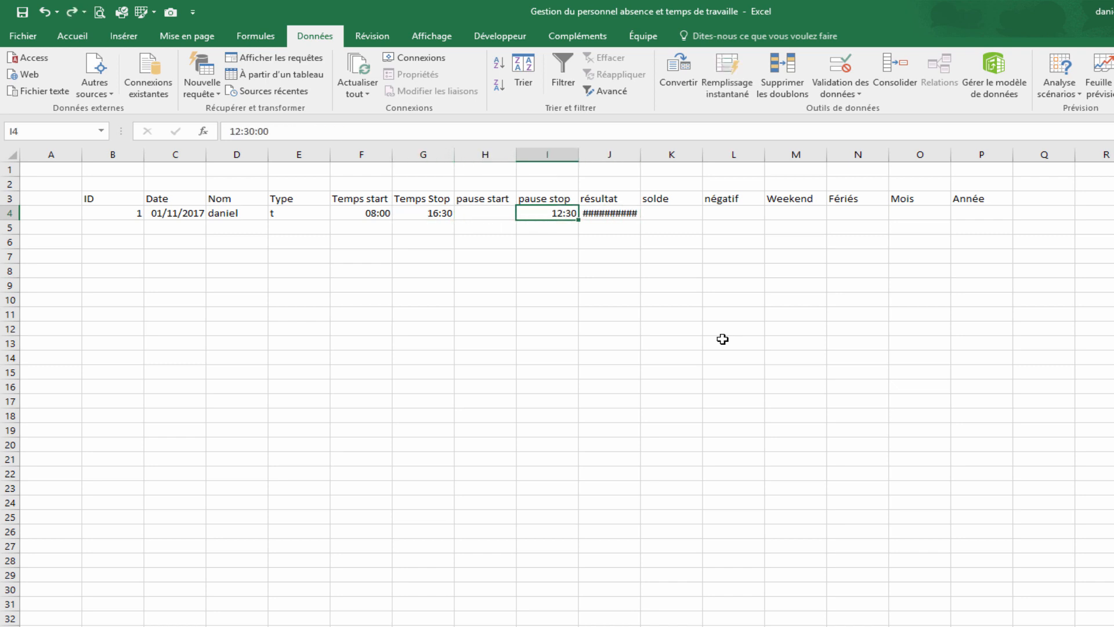
Set the break start time in H4 to 12:00 and select the result cell J4.
left_click(610, 218)
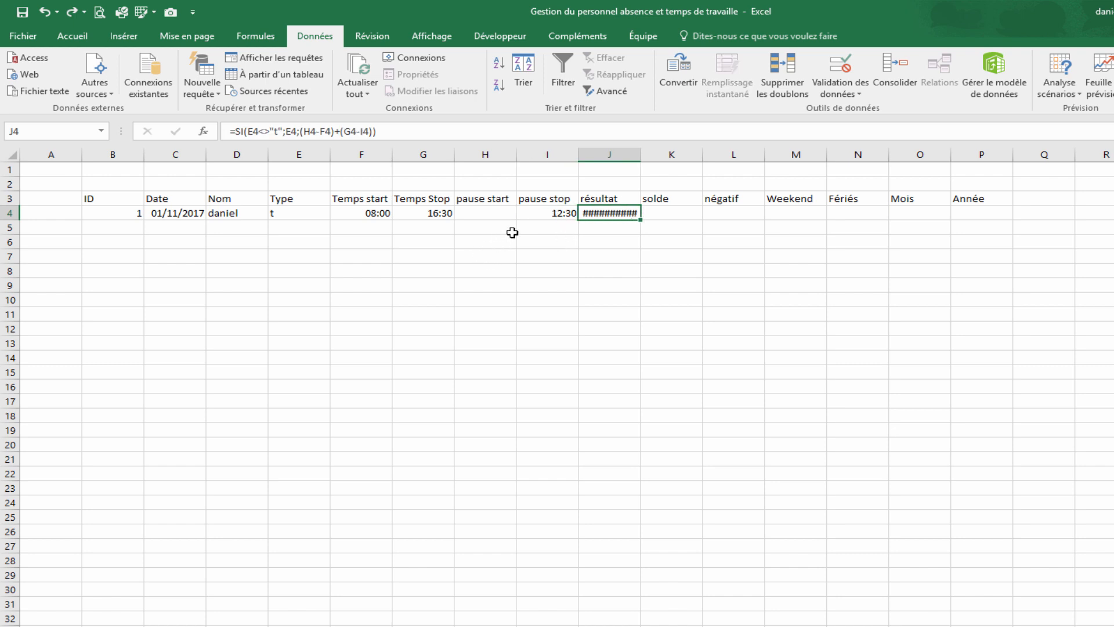
left_click(503, 215)
type("12:")
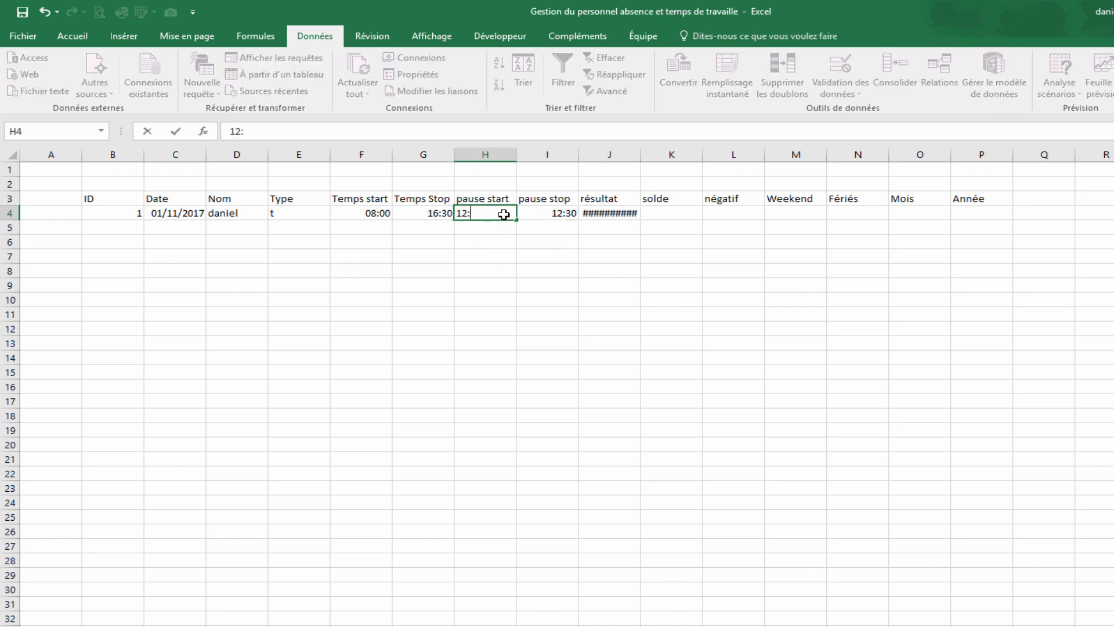
key("Return")
key("Right")
key("Right")
key("Up")
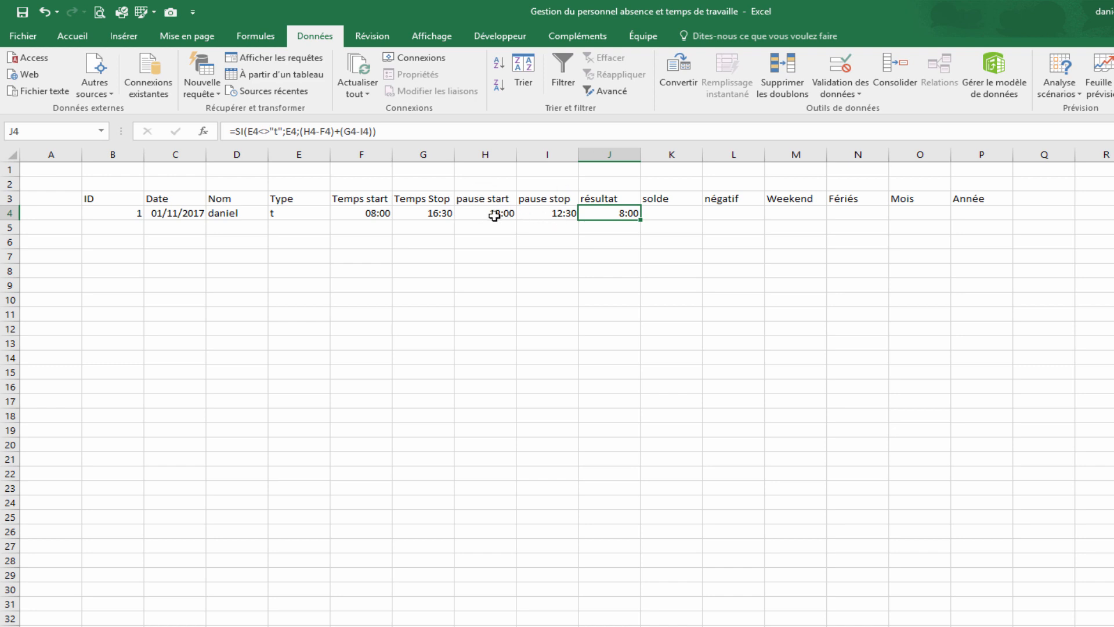
left_click(493, 214)
left_click(539, 211)
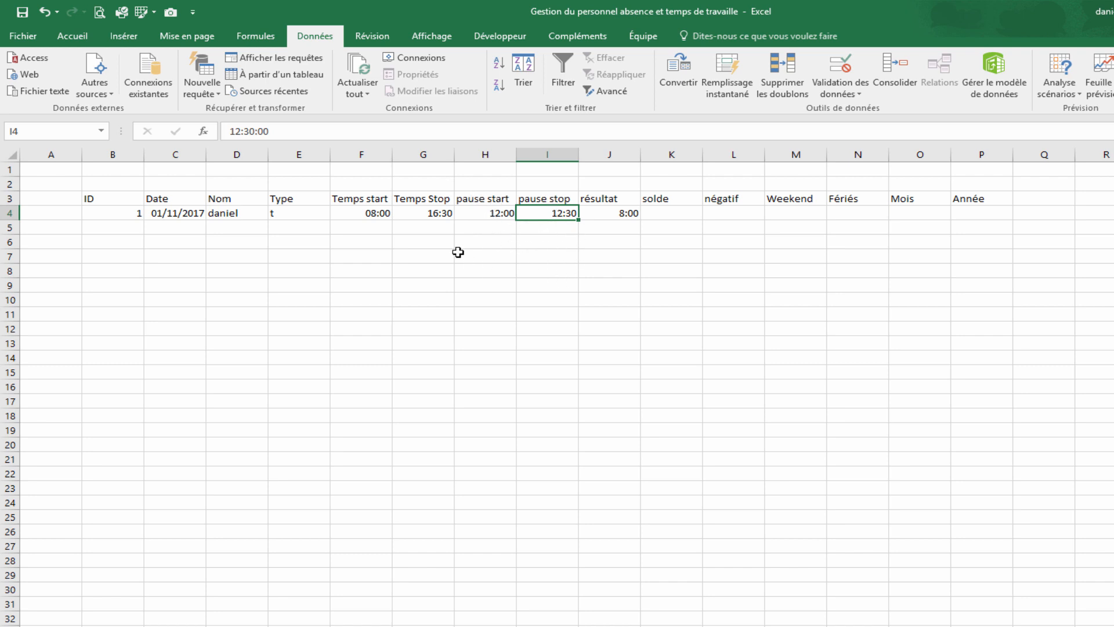
left_click(367, 213)
left_click(434, 216)
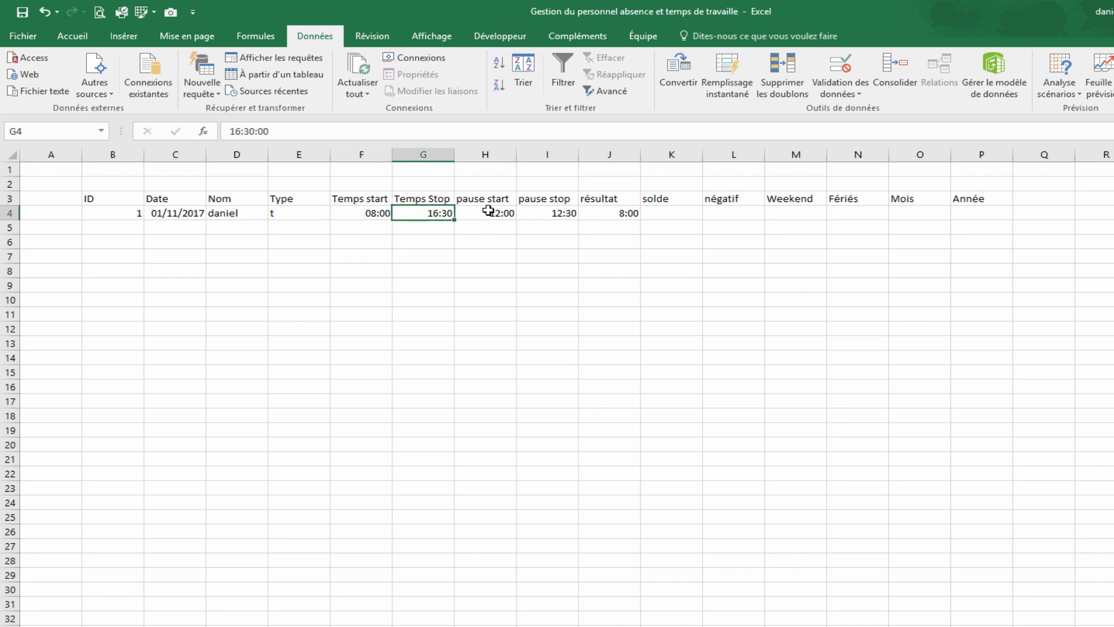
left_click_drag(488, 211, 536, 219)
Start a nested SI(OU( test before (H4-F4) in the formula of result cell J4.
left_click(612, 214)
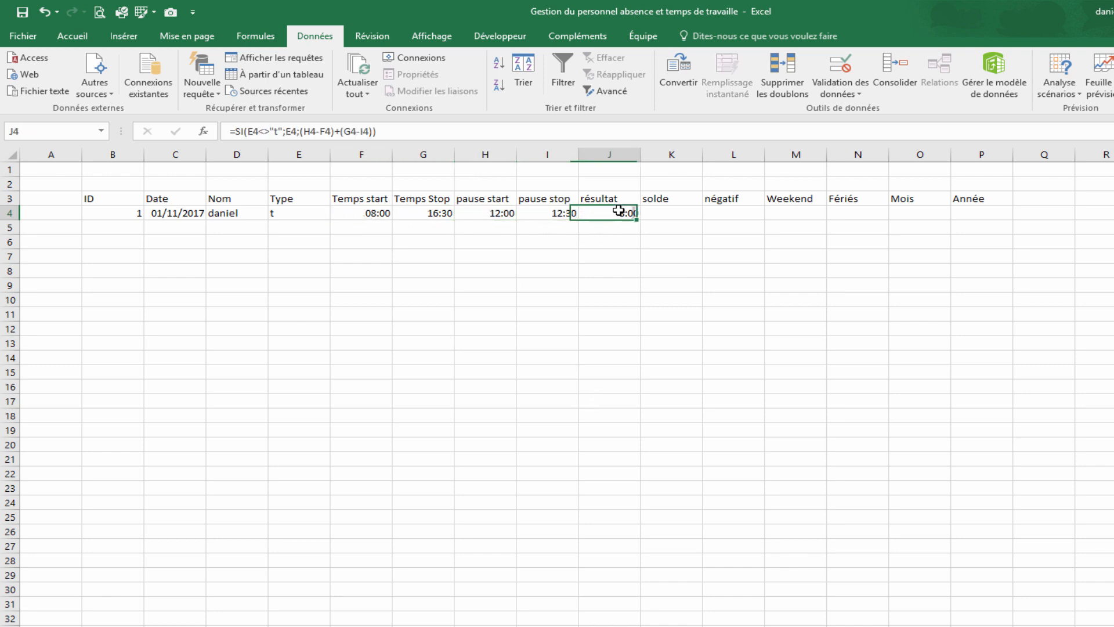
left_click(304, 131)
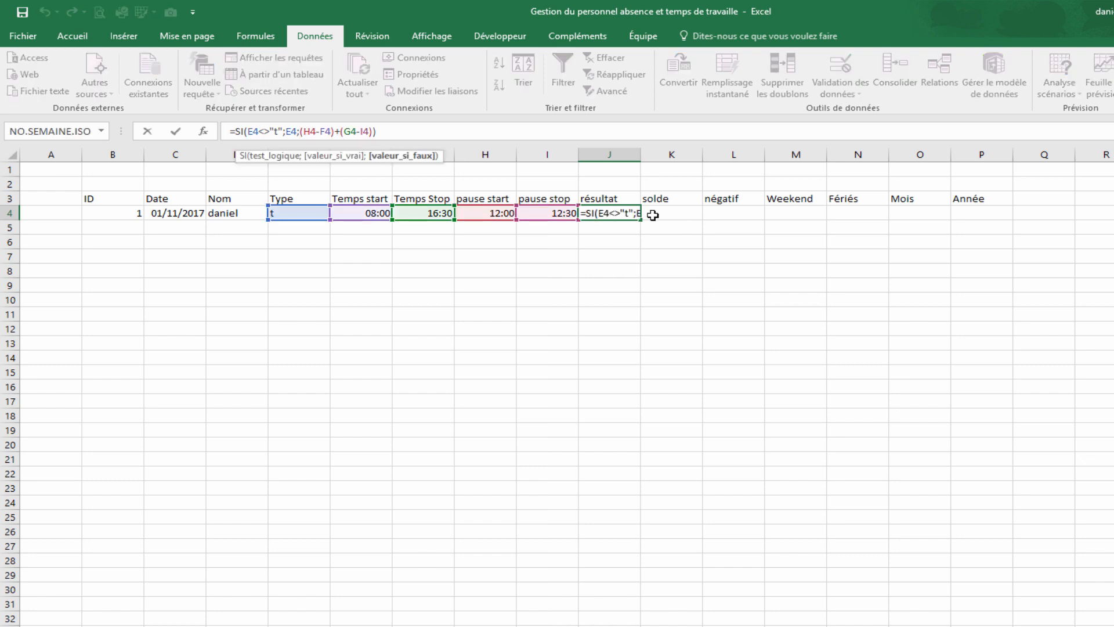
type("SI")
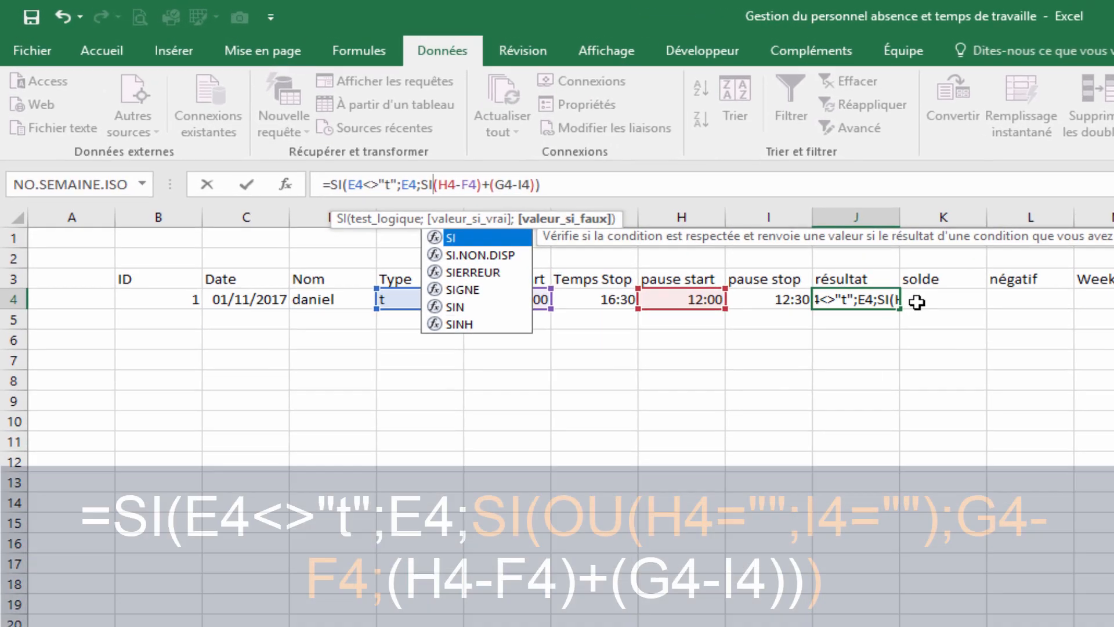
type("ou")
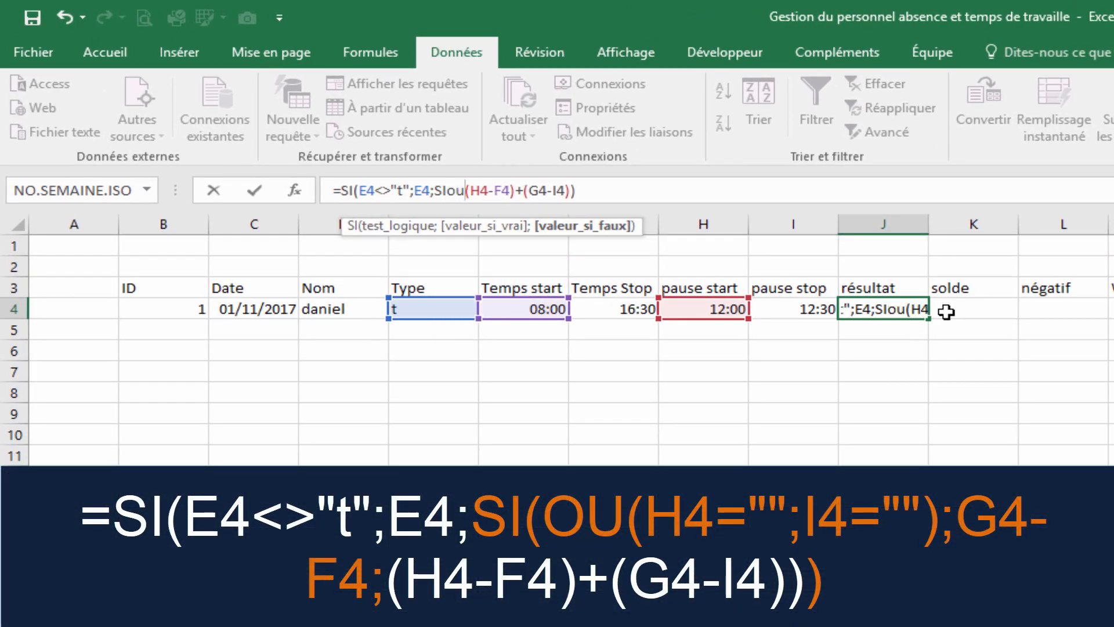
key("Left")
key("Left")
type("(")
key("Right")
key("Right")
type("(")
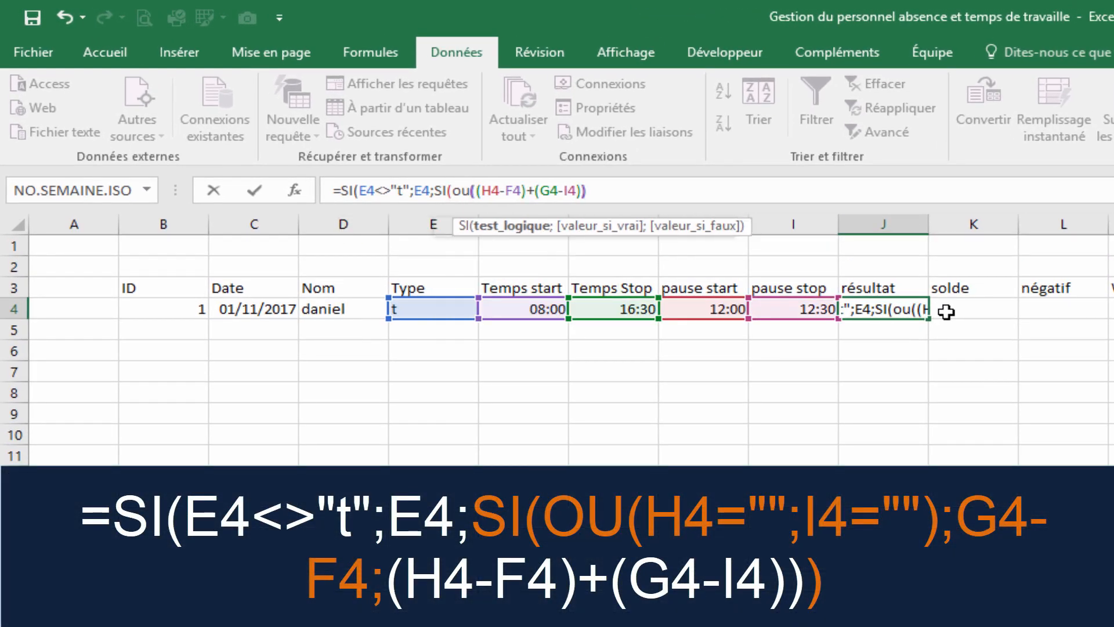
Complete the OU test in J4's formula with the empty-break conditions H4="" and I4="".
left_click(725, 308)
type("=\"\";")
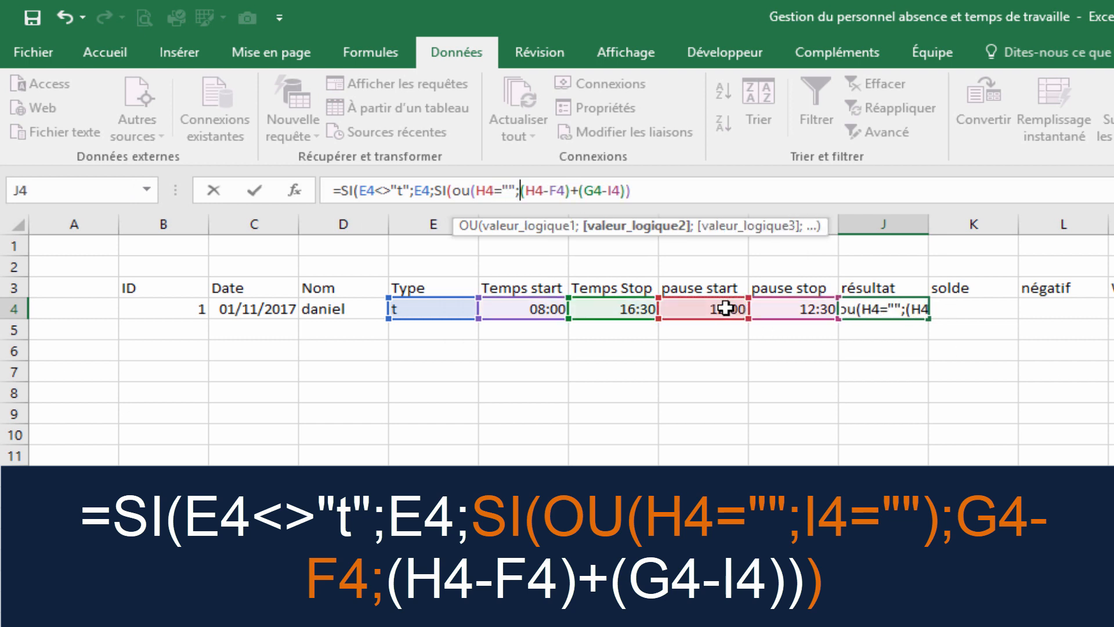
left_click(786, 309)
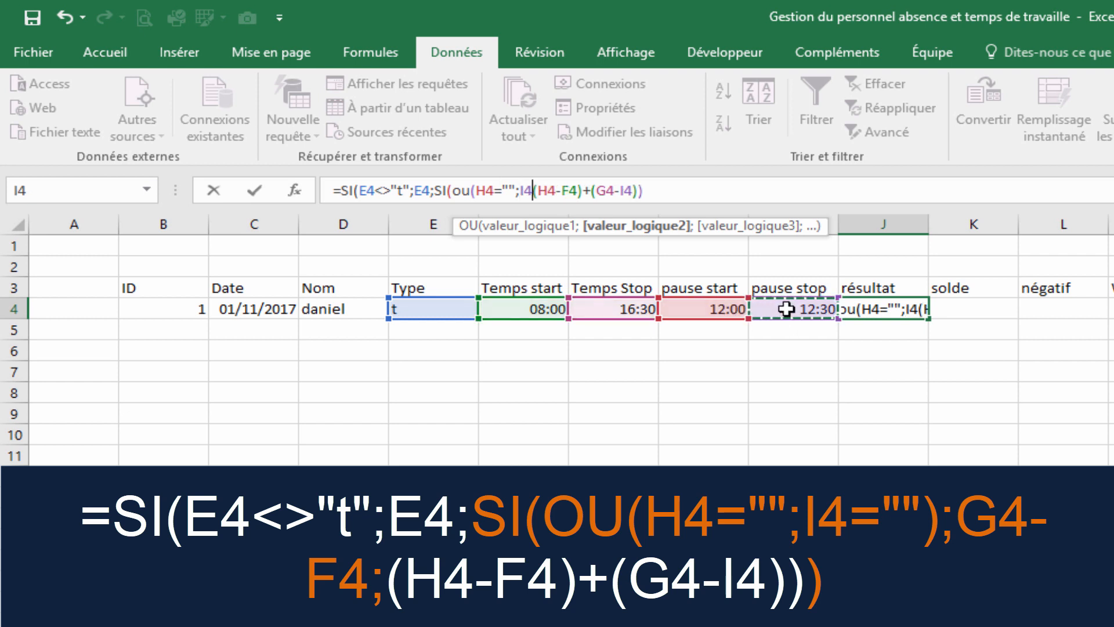
type("=\"\")")
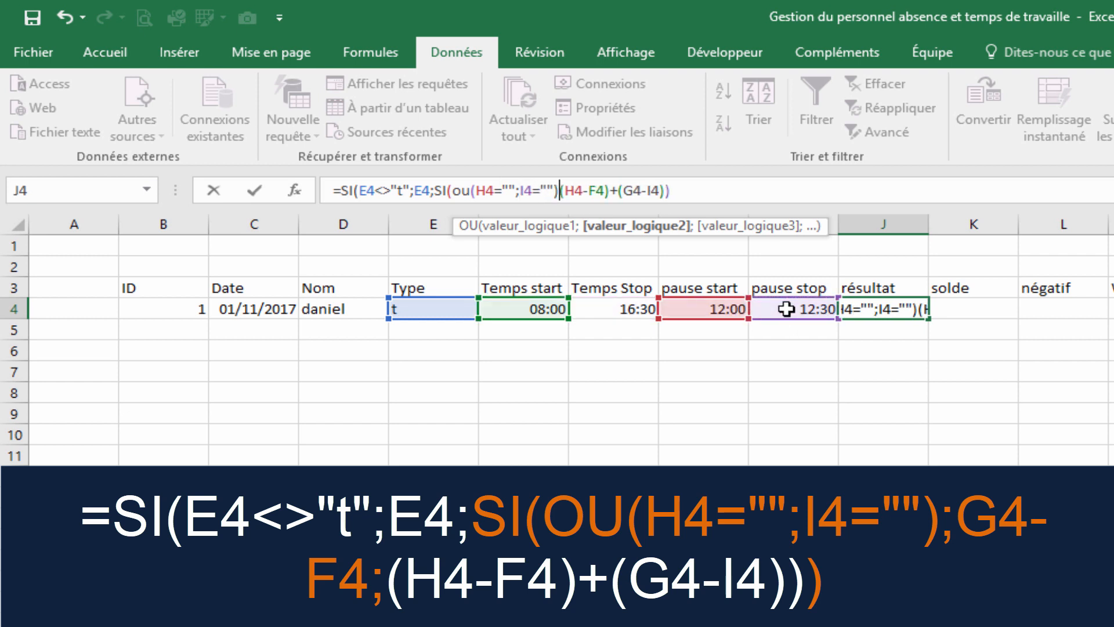
type(";")
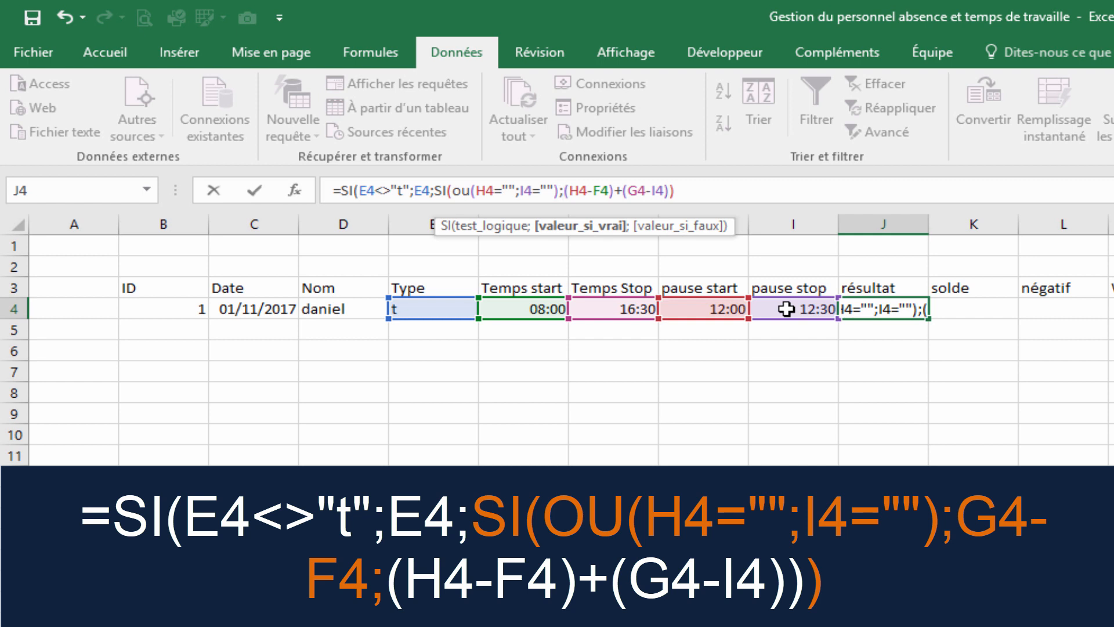
Add G4-F4 as the nested SI's value if true, keep (H4-F4)+(G4-I4) as the alternative, and confirm the formula in J4.
type("\"\"")
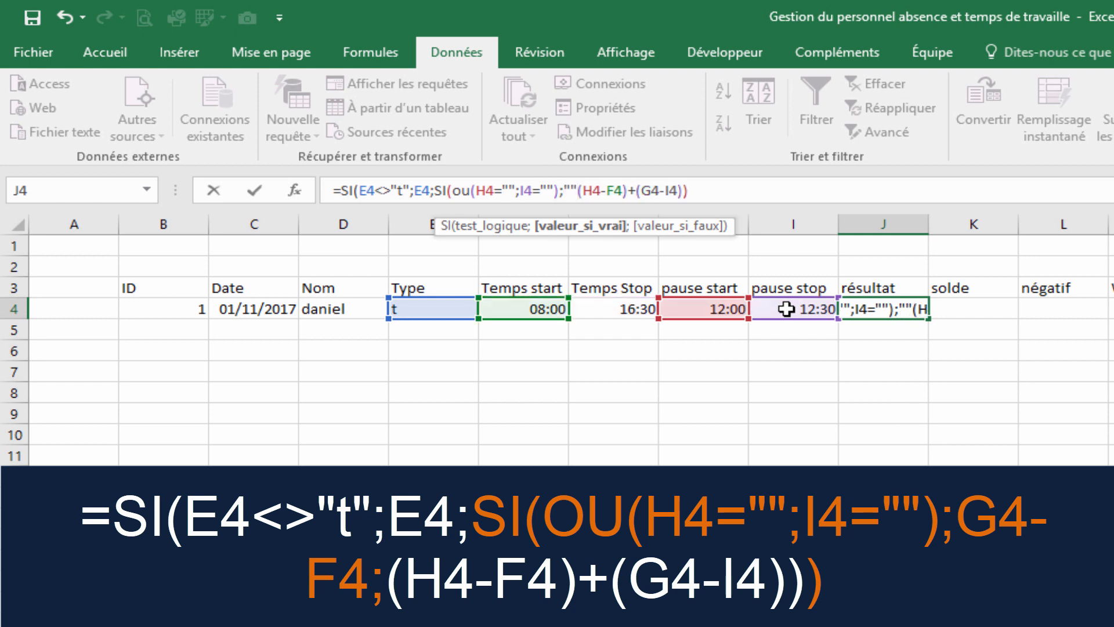
key("BackSpace")
key("BackSpace")
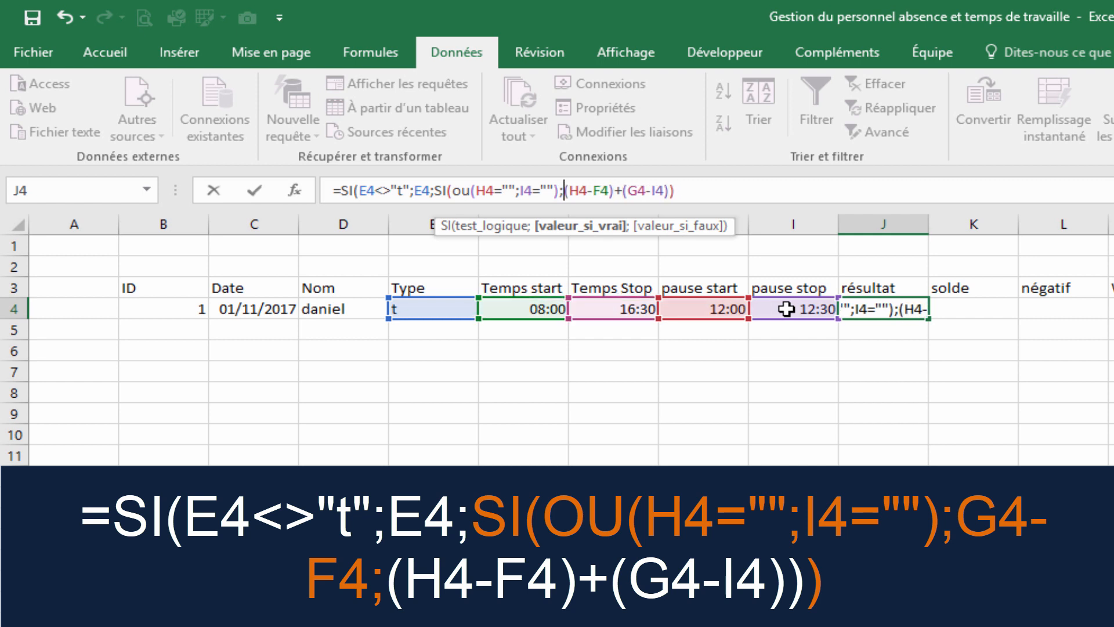
left_click(606, 309)
type("-")
left_click(549, 309)
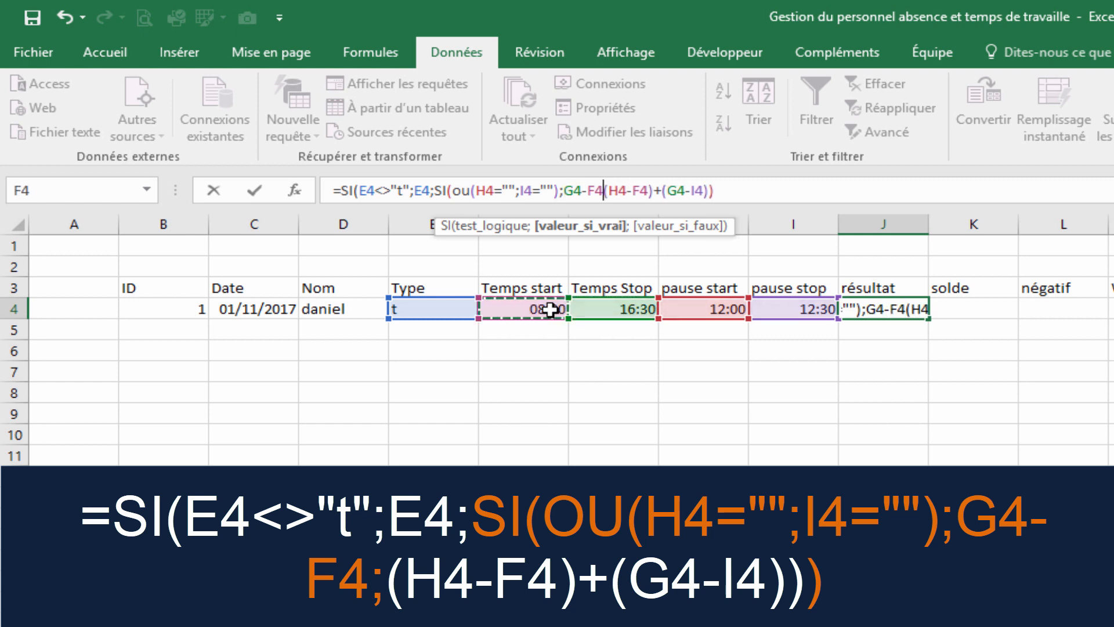
type(";")
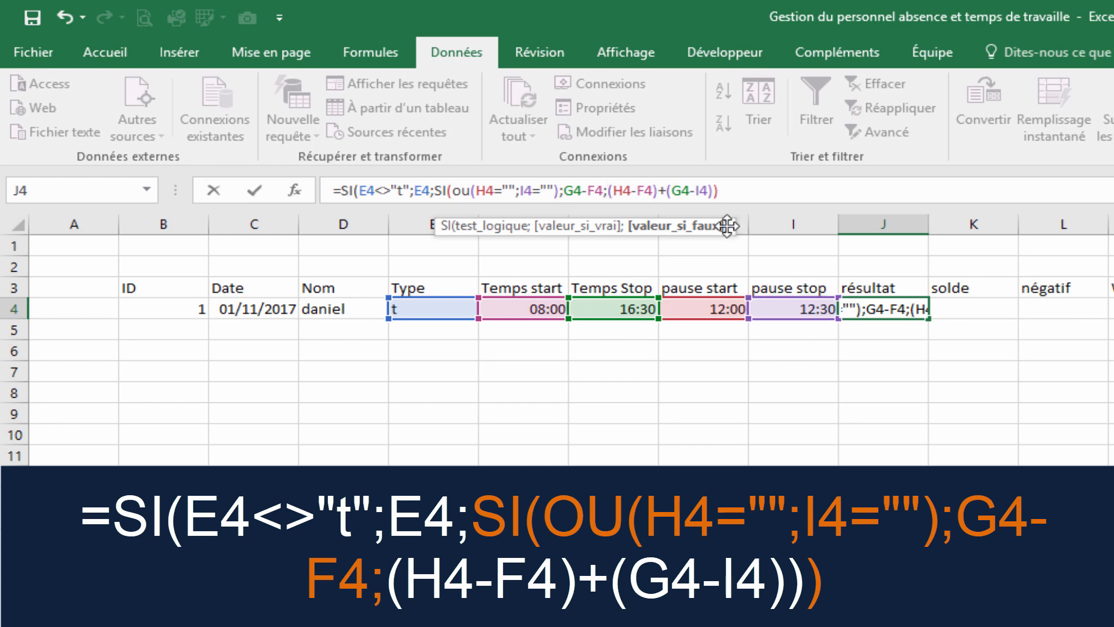
key("Return")
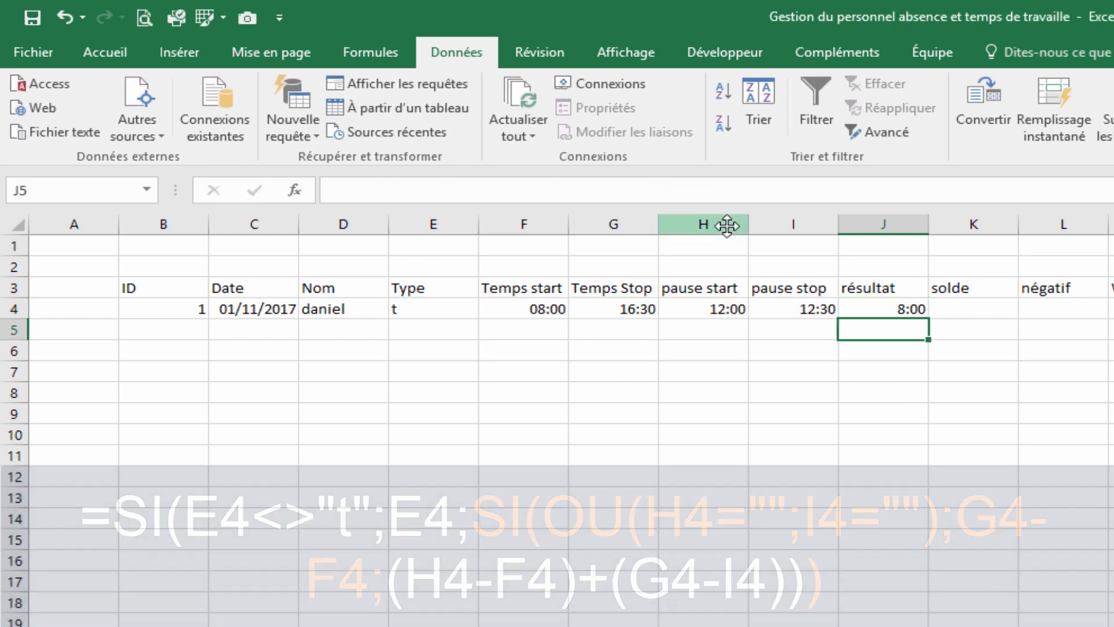
Clear the break start time in H4 to test the formula, and check the result in J4.
left_click(833, 389)
left_click(895, 327)
left_click(919, 316)
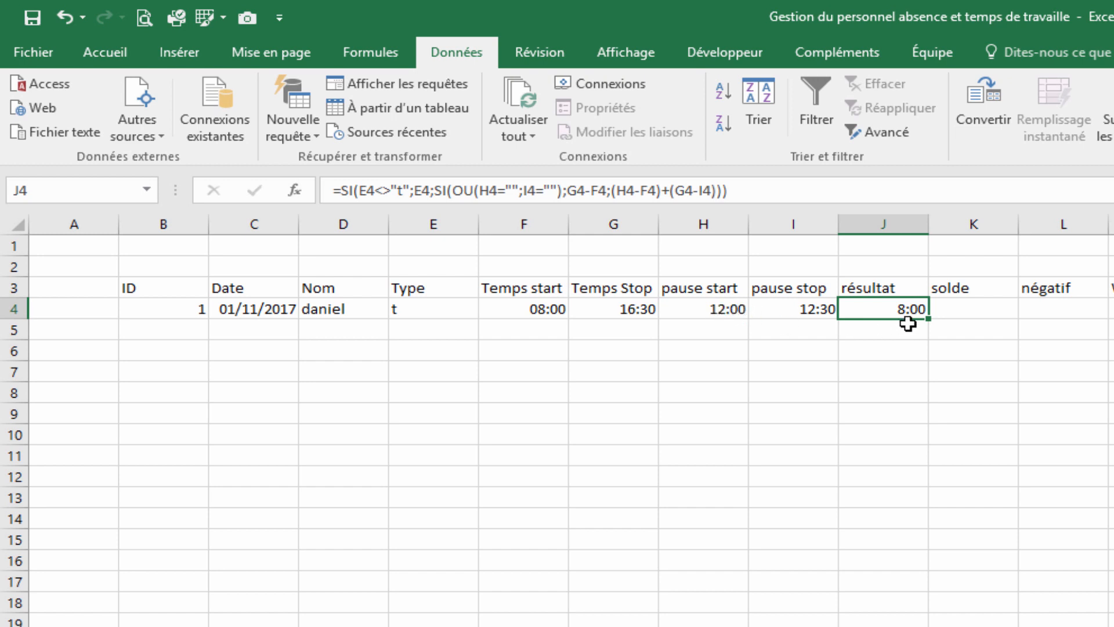
left_click(711, 312)
key("Delete")
key("Down")
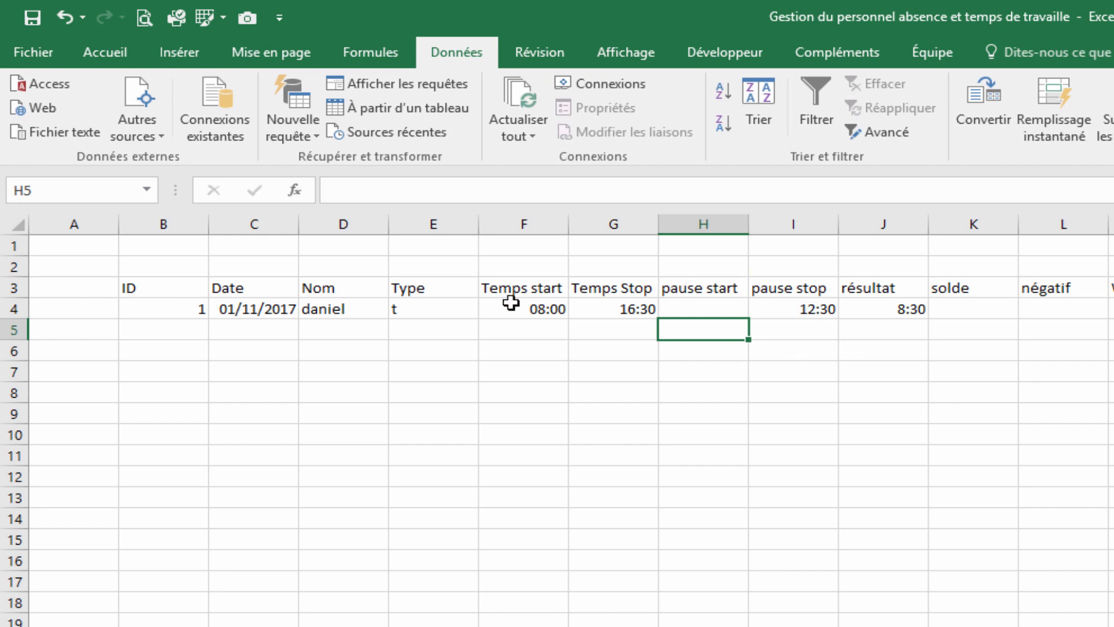
left_click_drag(511, 304, 627, 311)
left_click(918, 293)
left_click(926, 309)
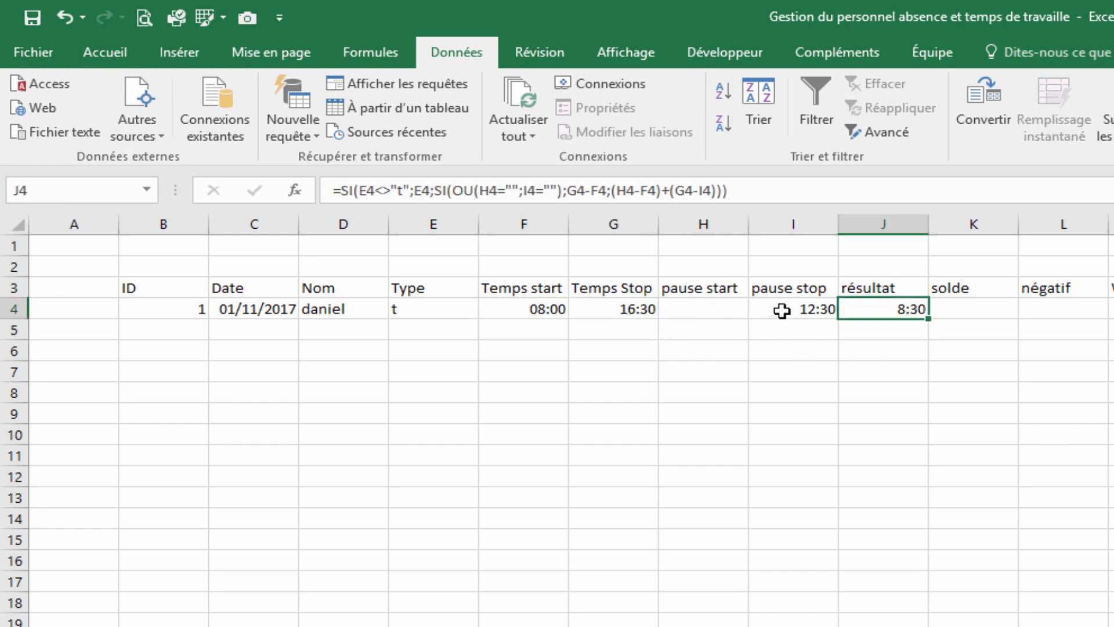
Set the break start time in H4 to 12:00 again.
key("Left")
key("Left")
type("12:00")
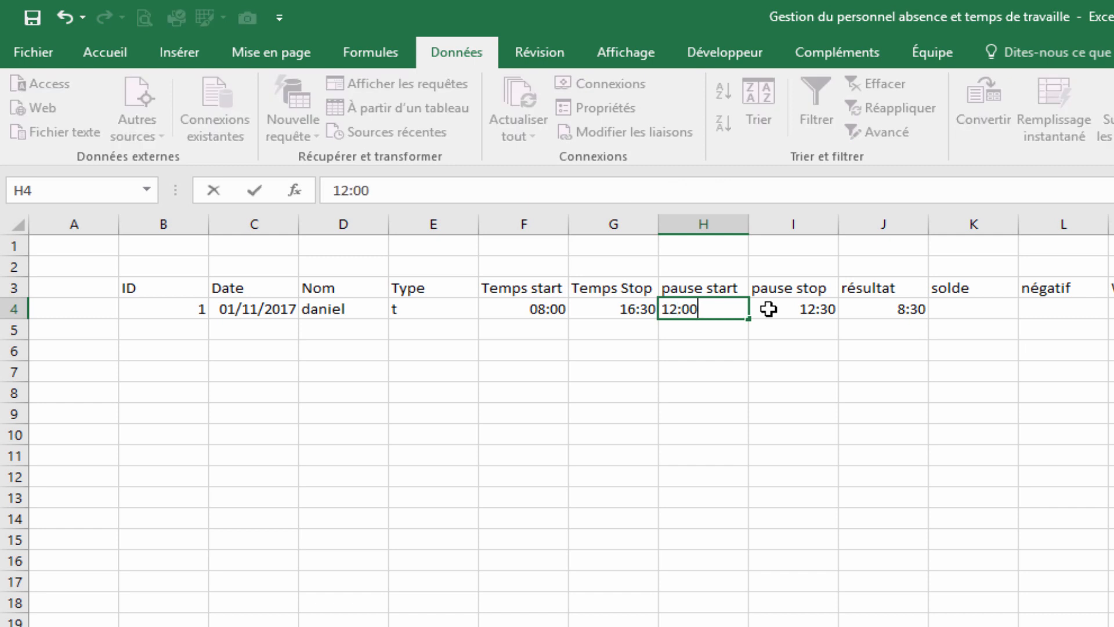
Test the formula by clearing the break stop time in I4, undo the clearing, and select J4.
left_click(769, 309)
key("Delete")
key("Return")
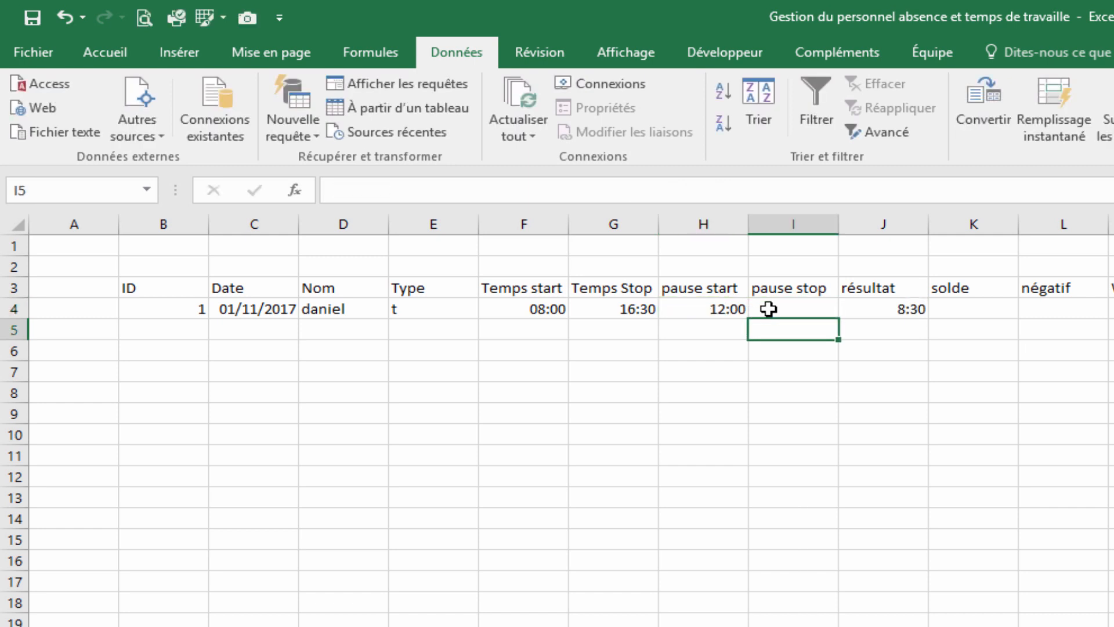
key("ctrl+z")
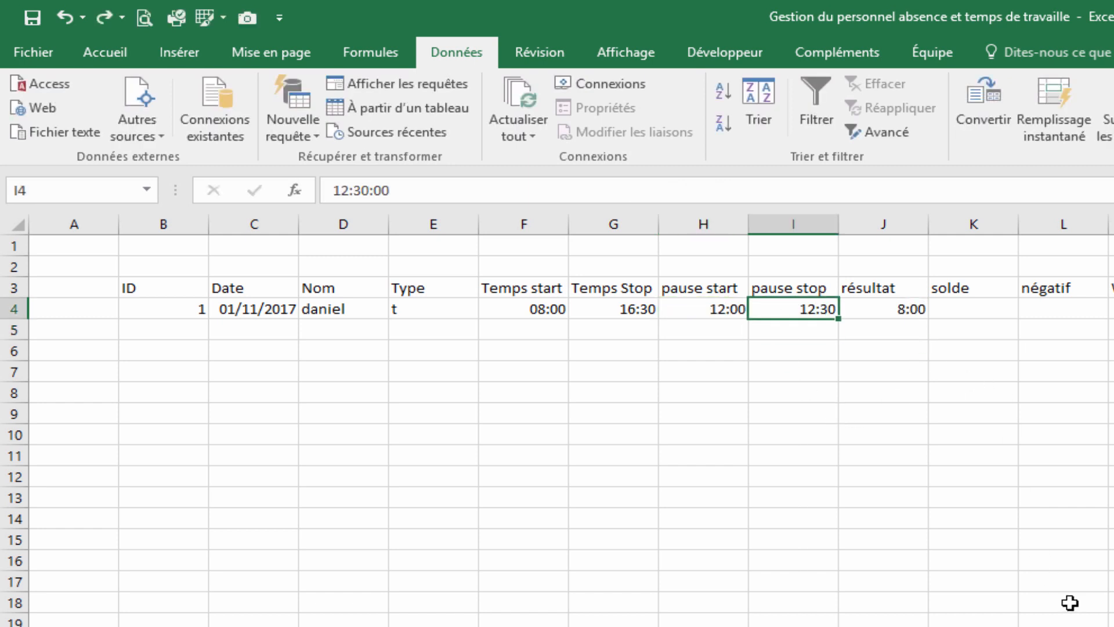
left_click(859, 450)
left_click(895, 345)
key("Up")
key("Up")
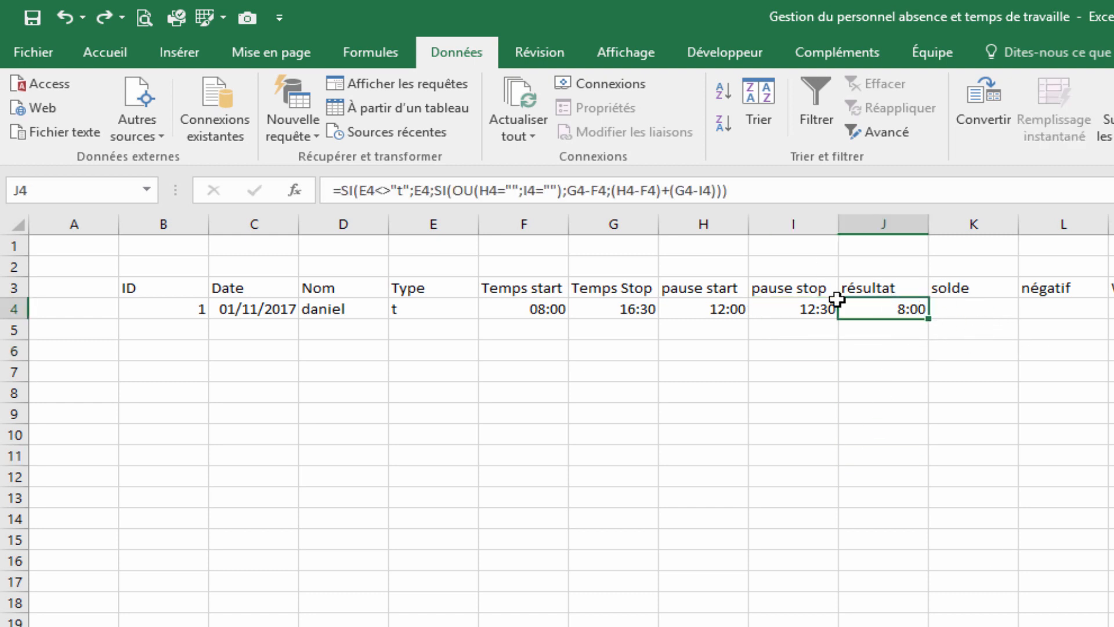
Set the work stop time in G4 to 17:30 and compare the result cell J4 with the solde cell K4.
left_click(625, 317)
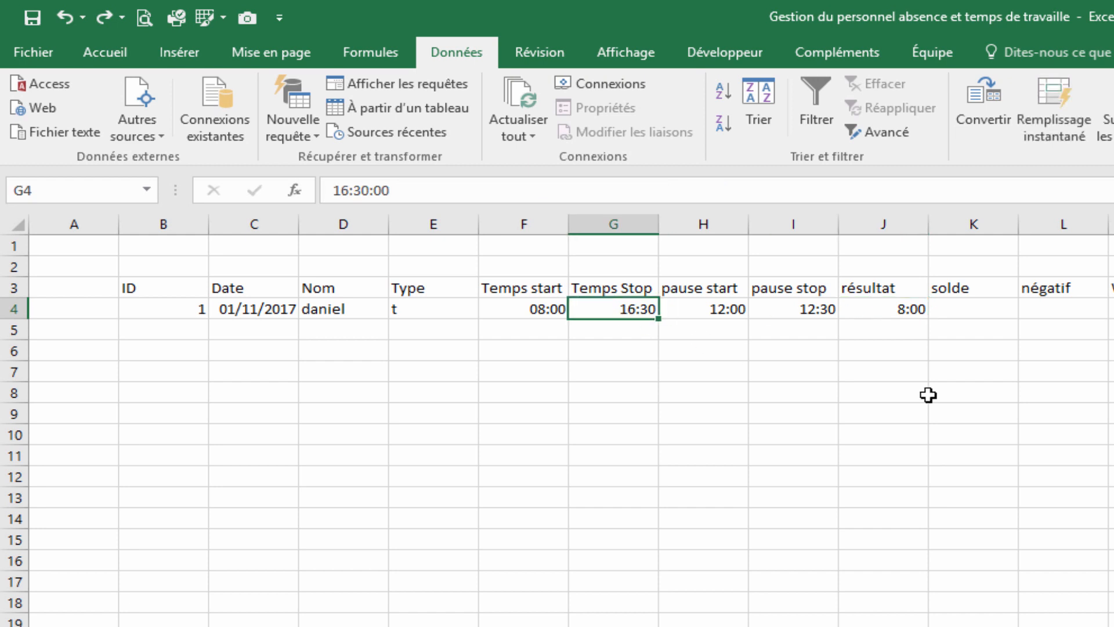
type("17")
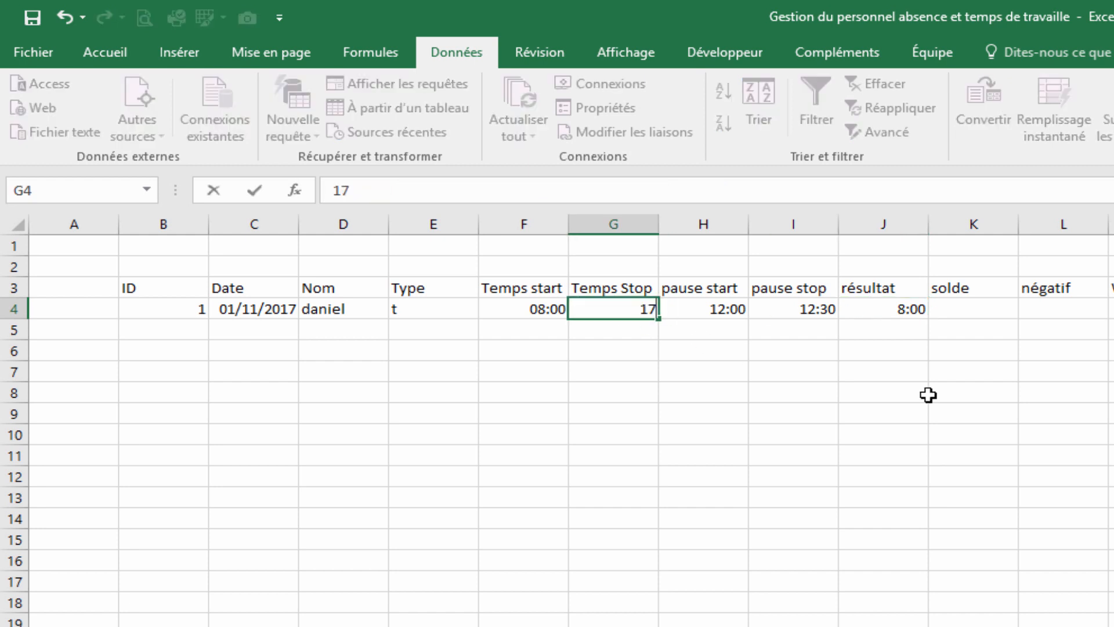
type(":30")
key("Return")
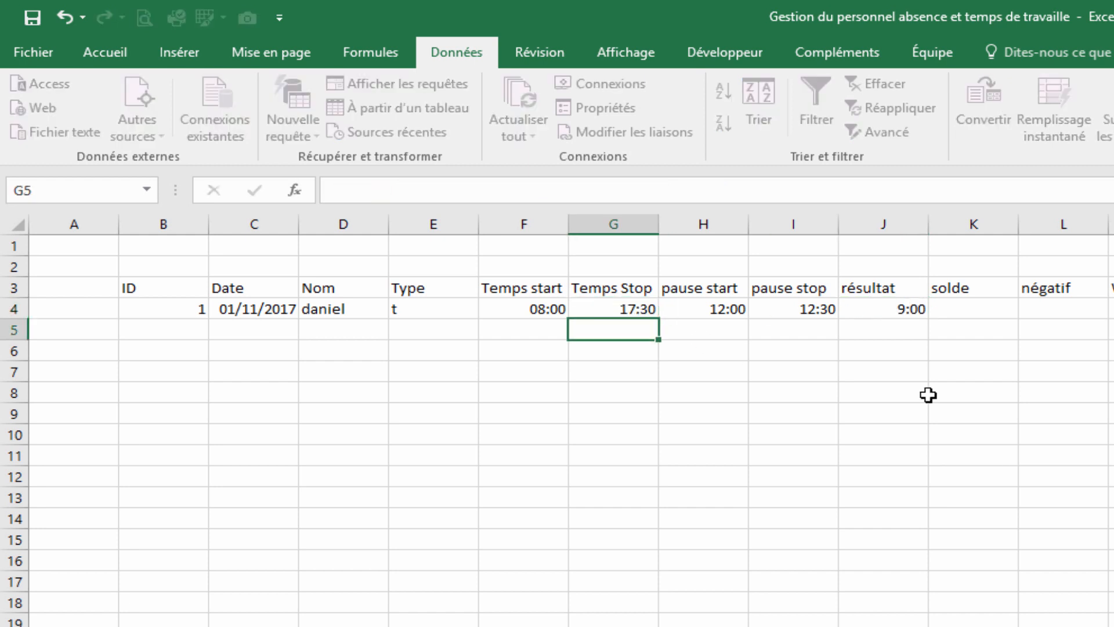
left_click(989, 371)
left_click(890, 323)
left_click(929, 310)
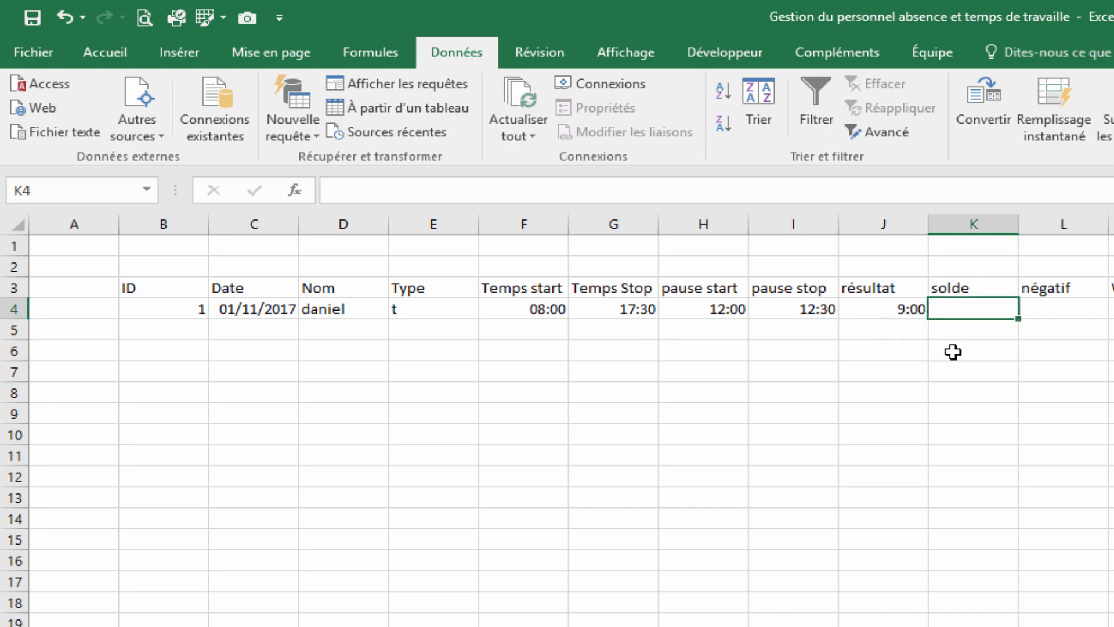
left_click(872, 309)
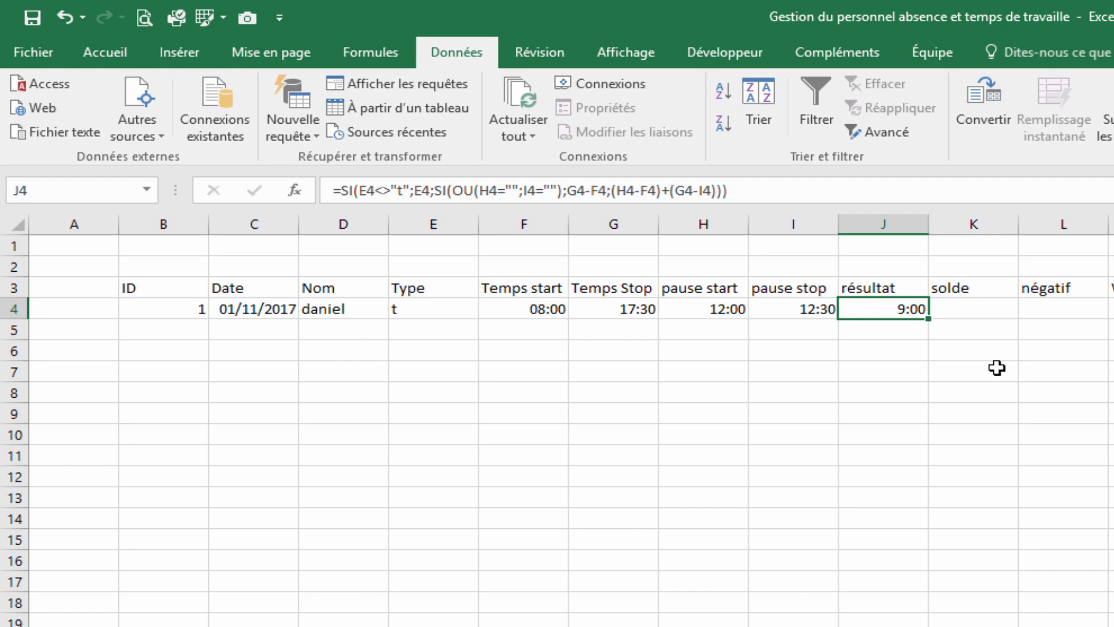
left_click(968, 304)
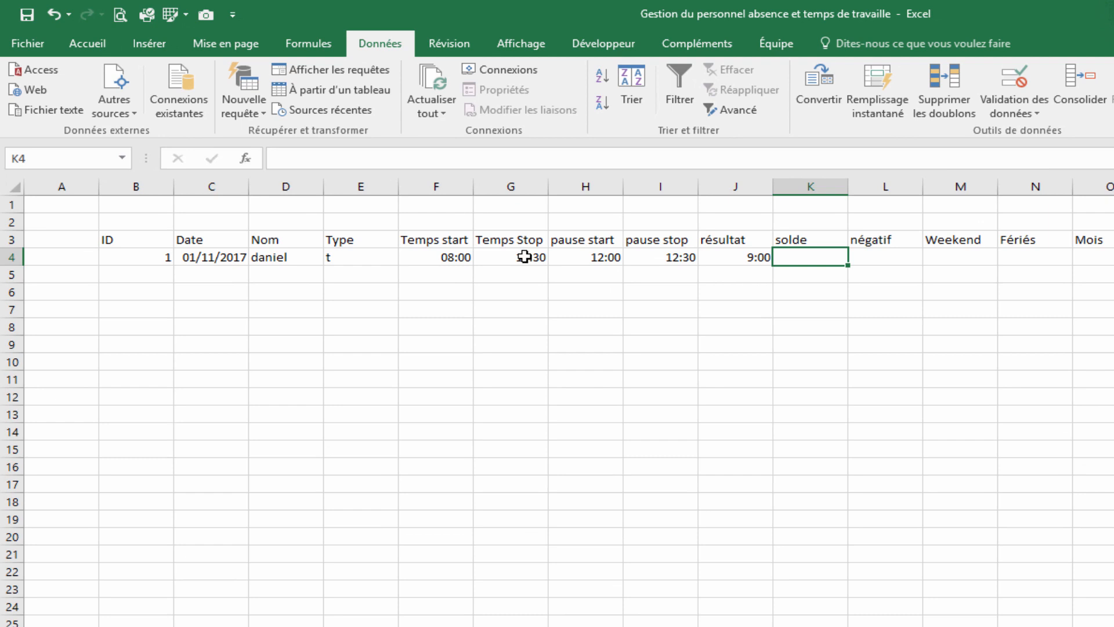
Set the work stop time in G4 to 13:00 and check the result in J4.
left_click(525, 256)
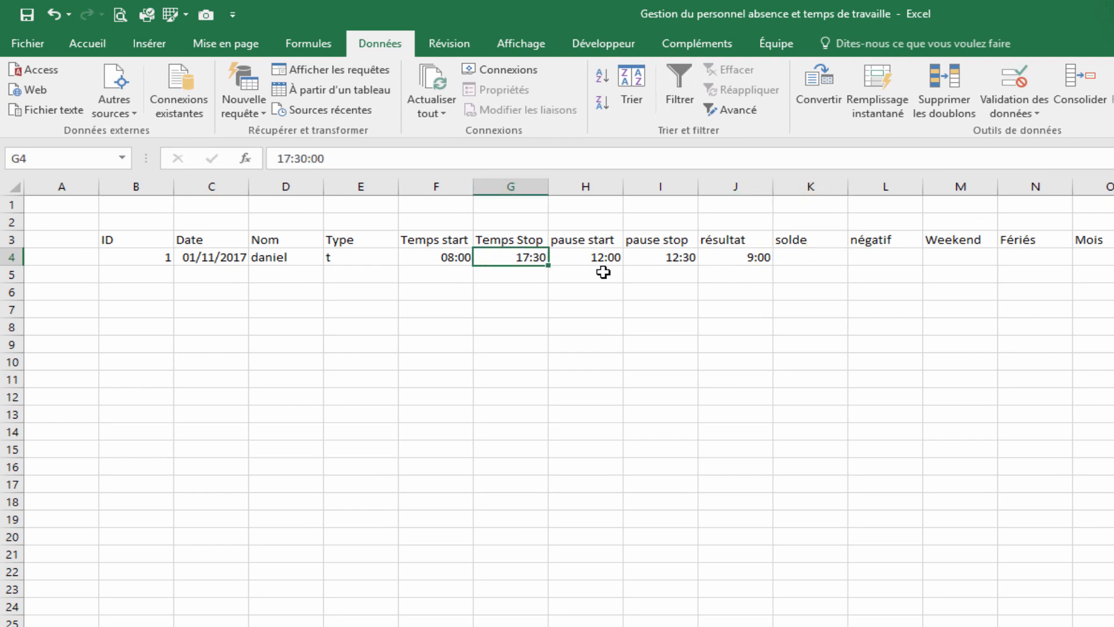
type("13")
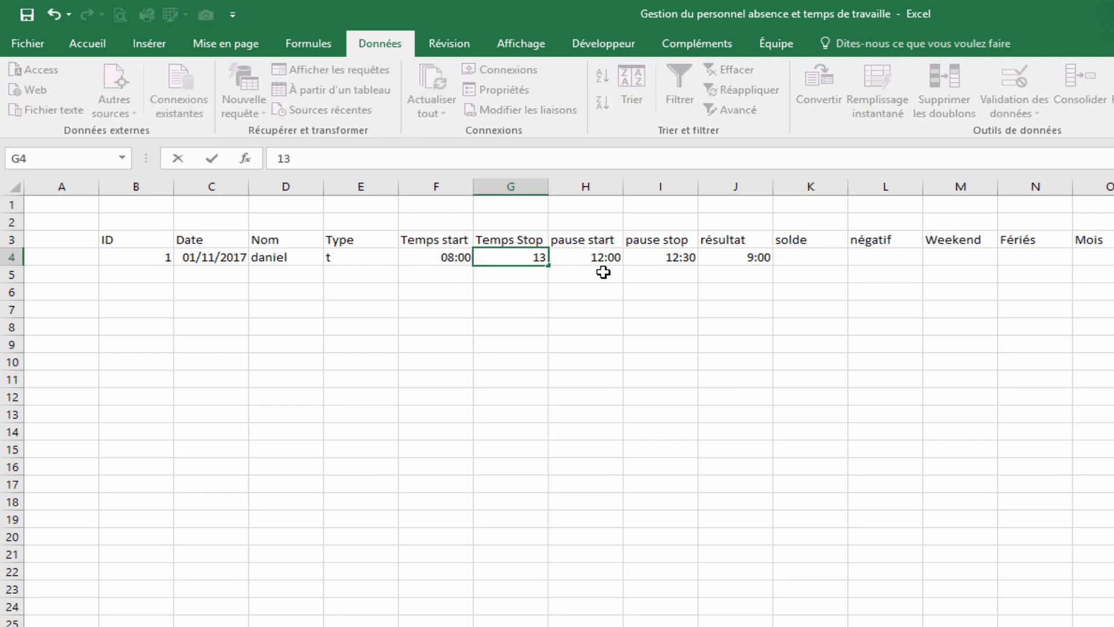
type(":00")
key("Return")
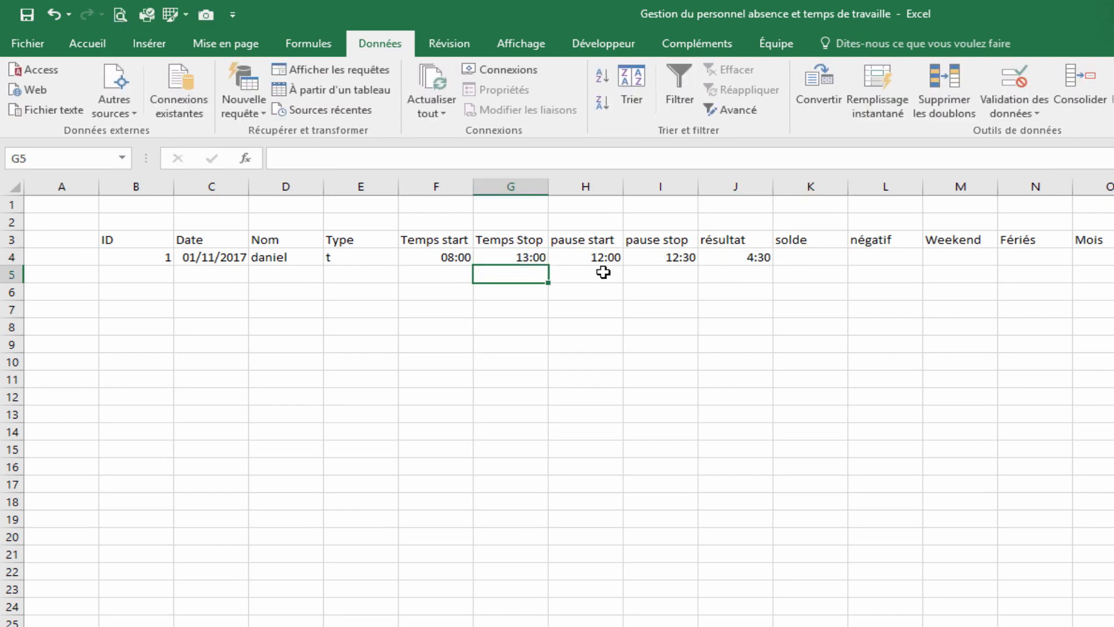
left_click(760, 255)
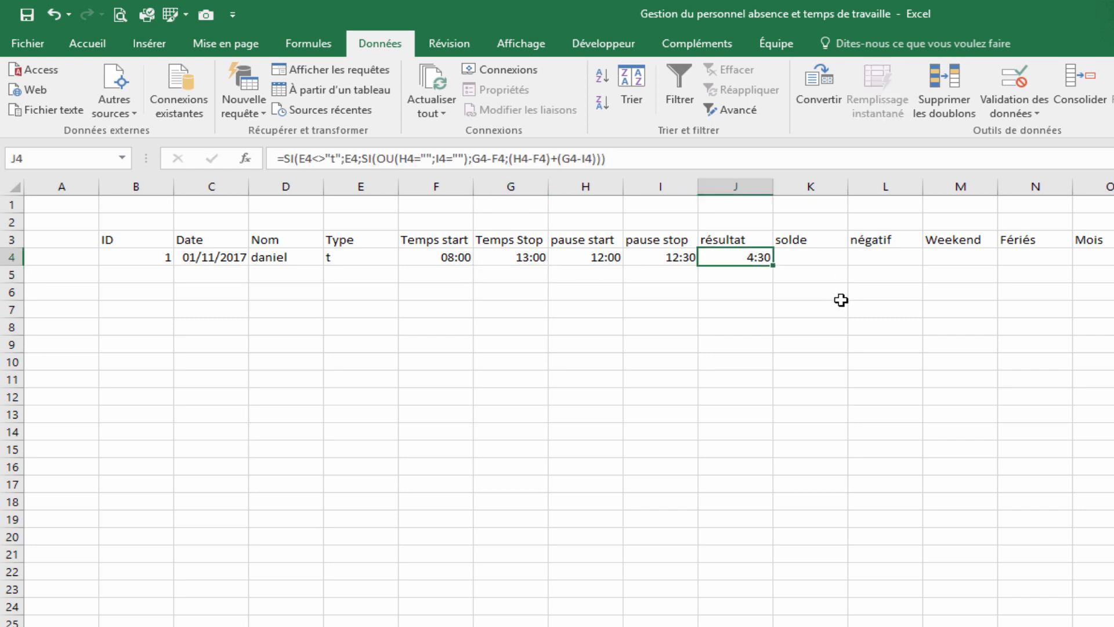
Apply the custom number format + [h]:mm to the solde cell K4.
left_click(819, 259)
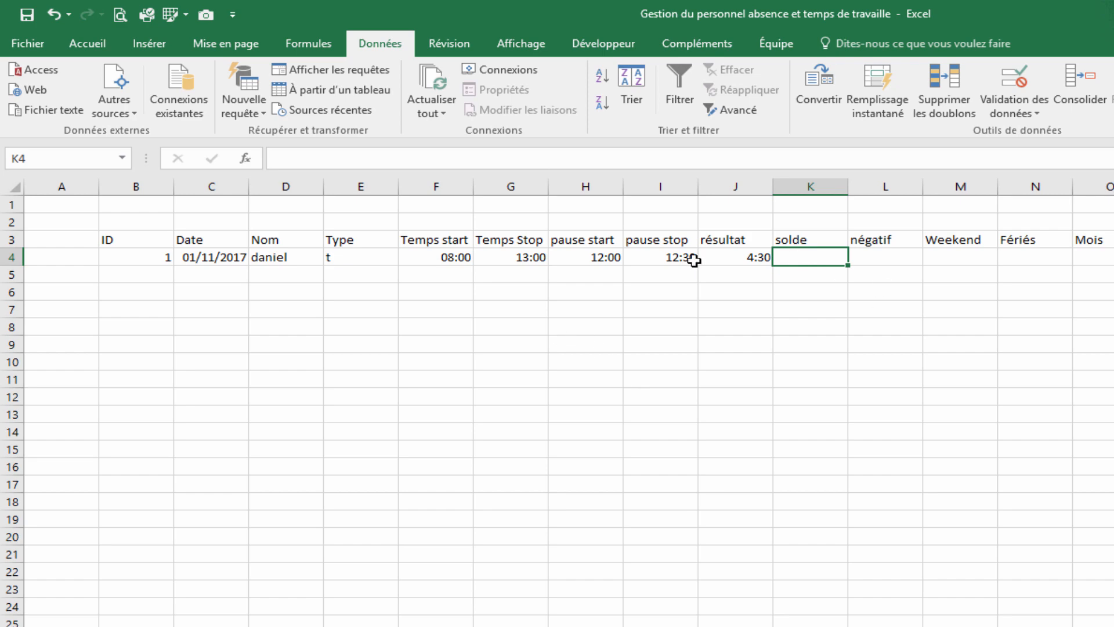
right_click(807, 257)
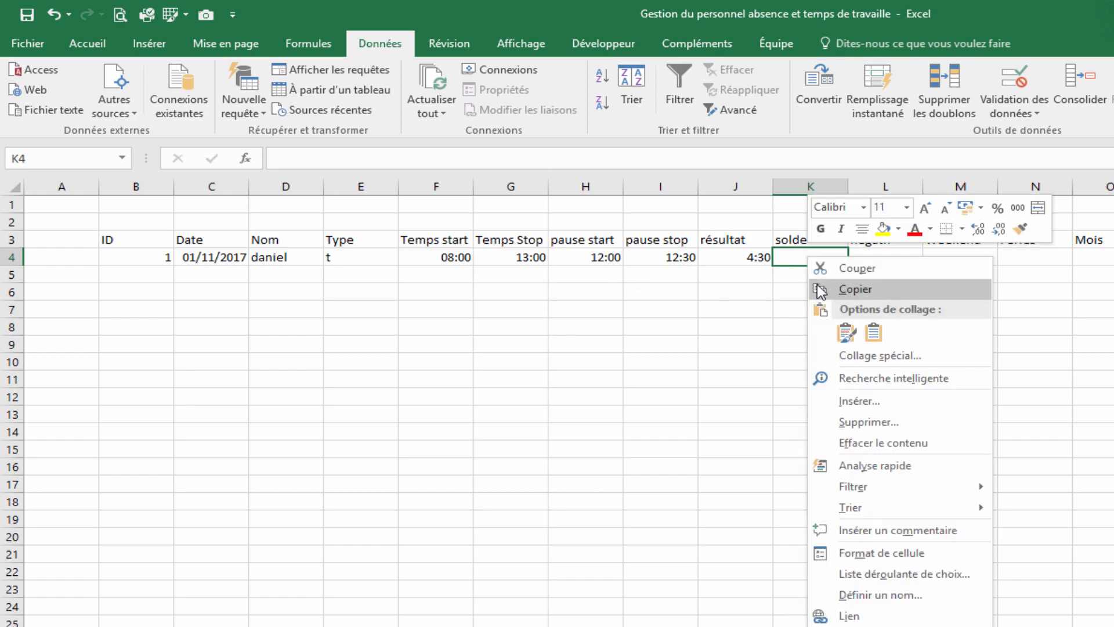
left_click(718, 322)
right_click(794, 255)
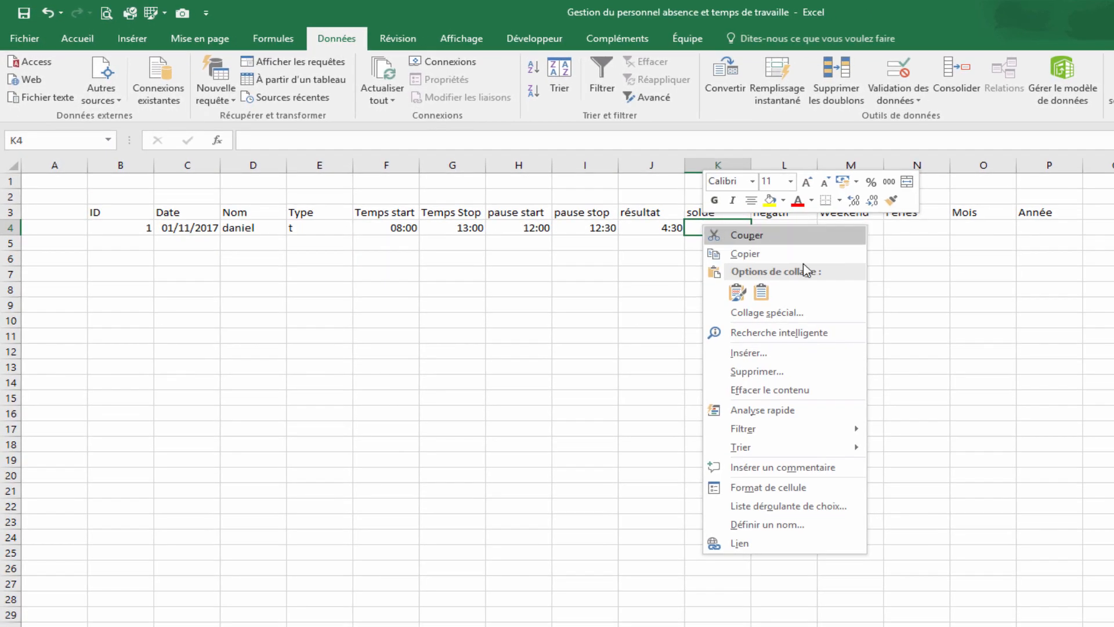
left_click(792, 490)
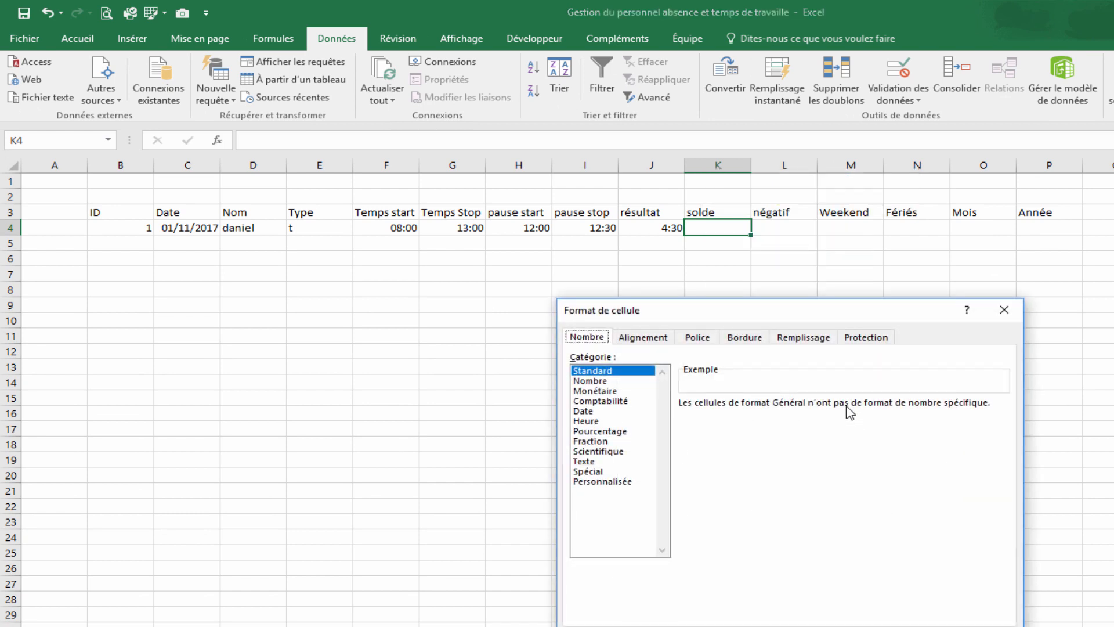
left_click(597, 483)
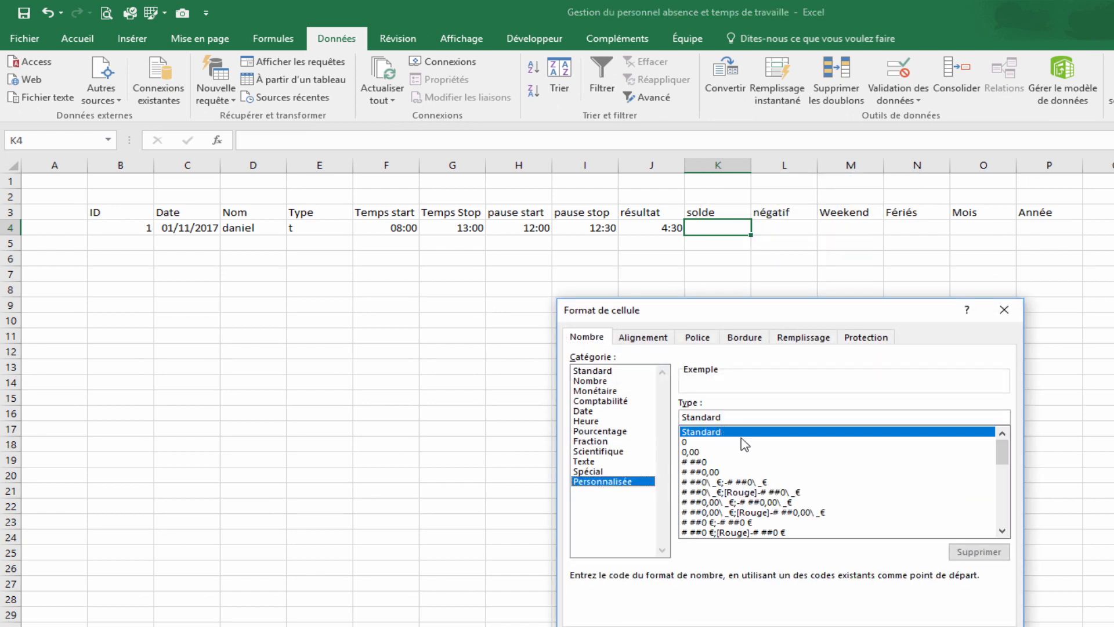
left_click_drag(730, 417, 645, 416)
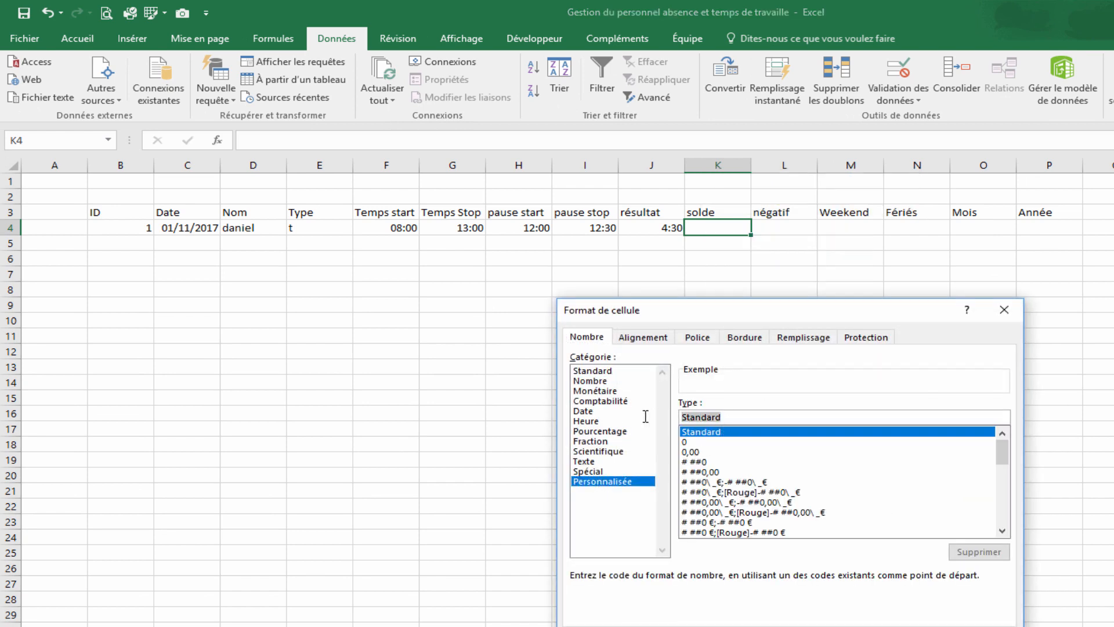
type("+")
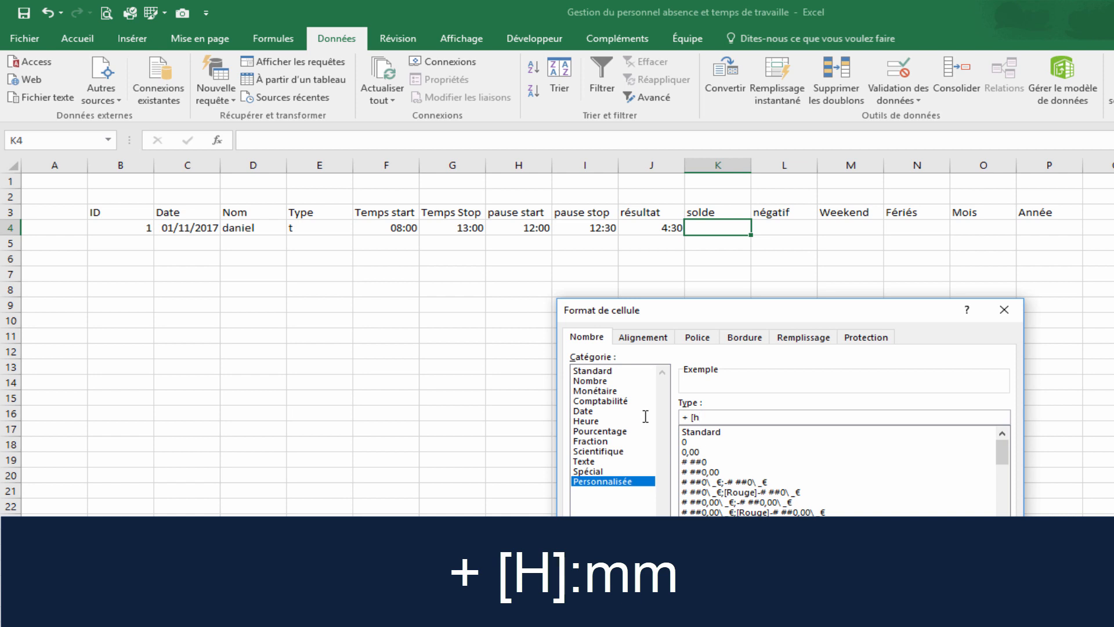
type("[h]:mm")
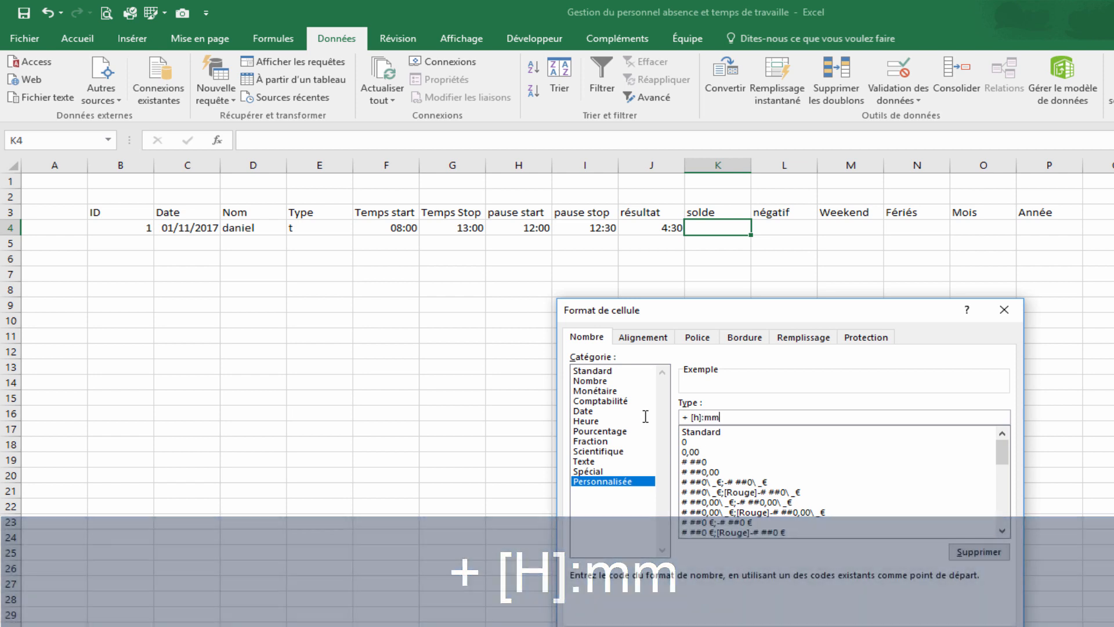
key("Return")
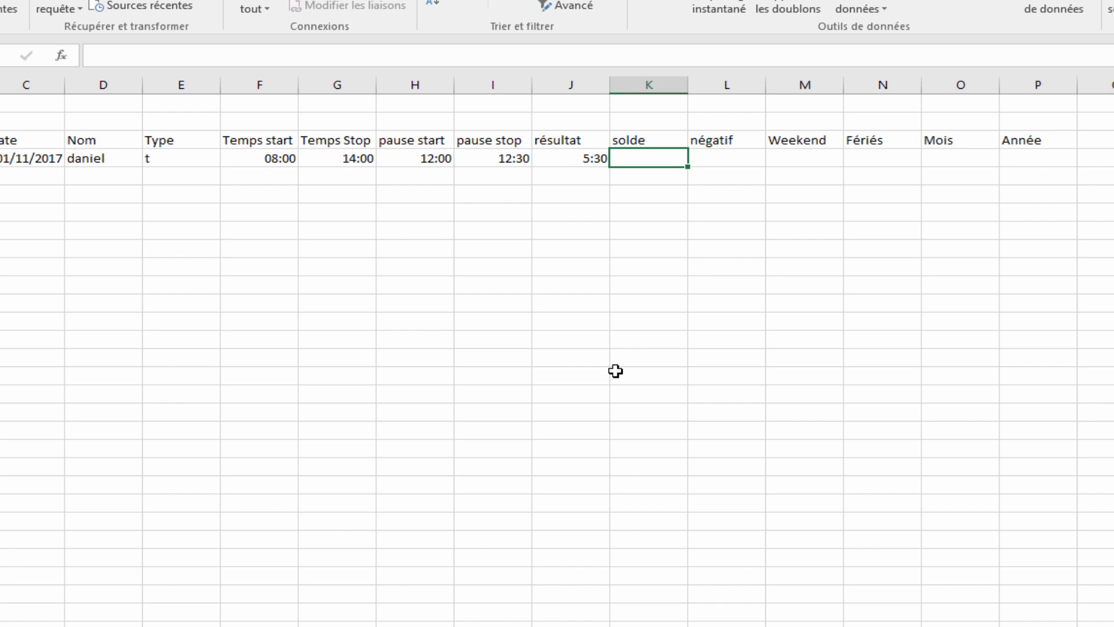
Enter the formula =SI(E4<>"t";"";SI(J4>(8/24);J4-(8/24);(8/24)-J4)) in the solde cell K4.
type("=")
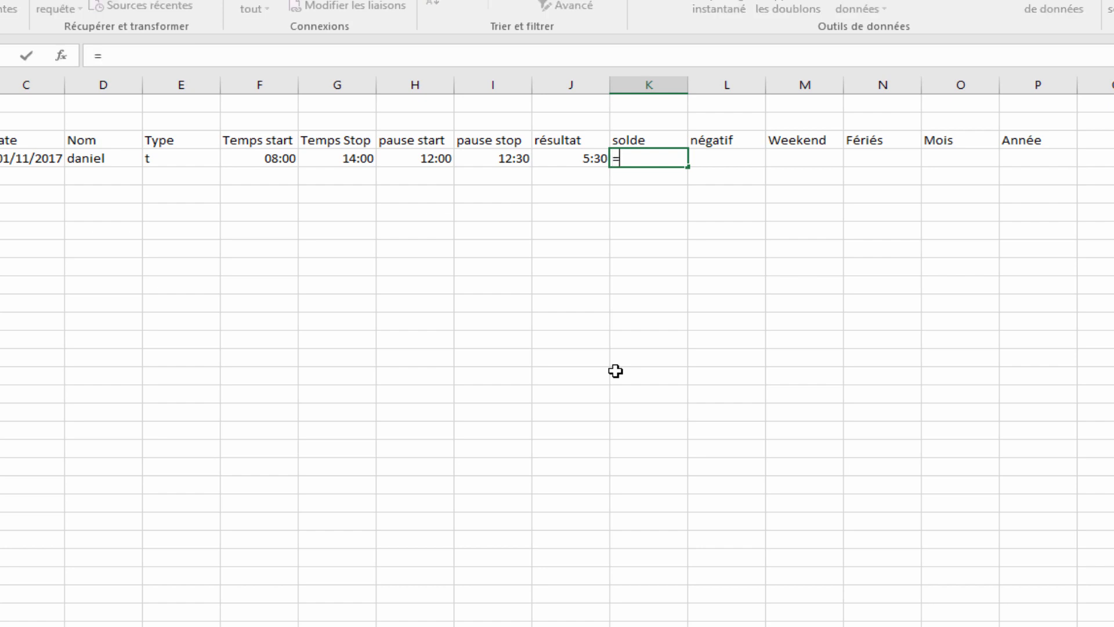
type("si(")
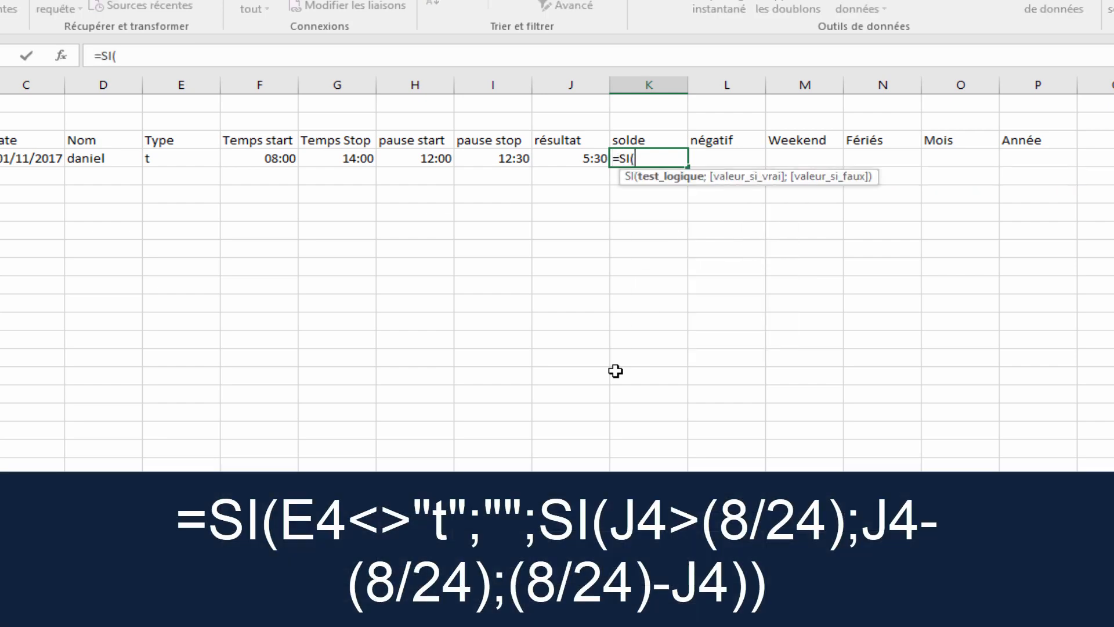
left_click(180, 160)
type(">")
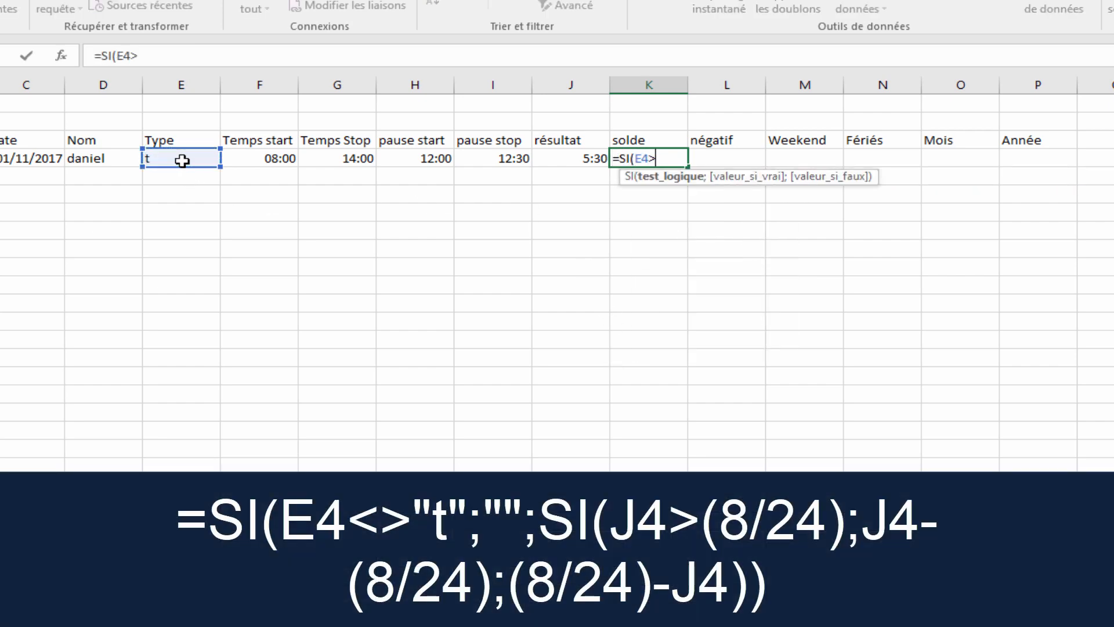
type("<>\"t\";\"\";")
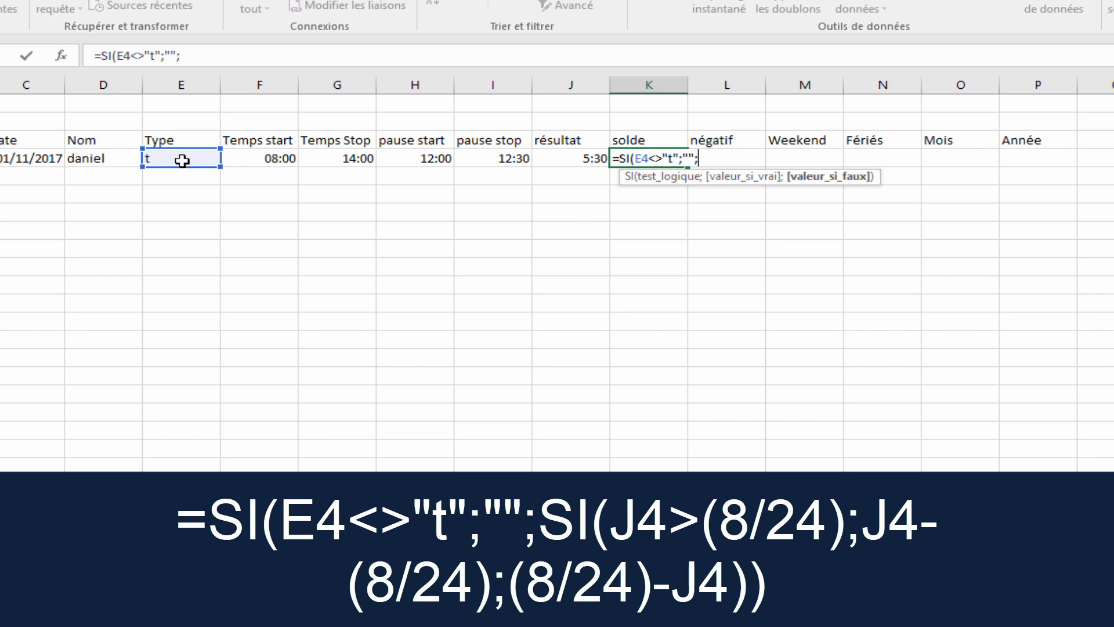
type("SI(")
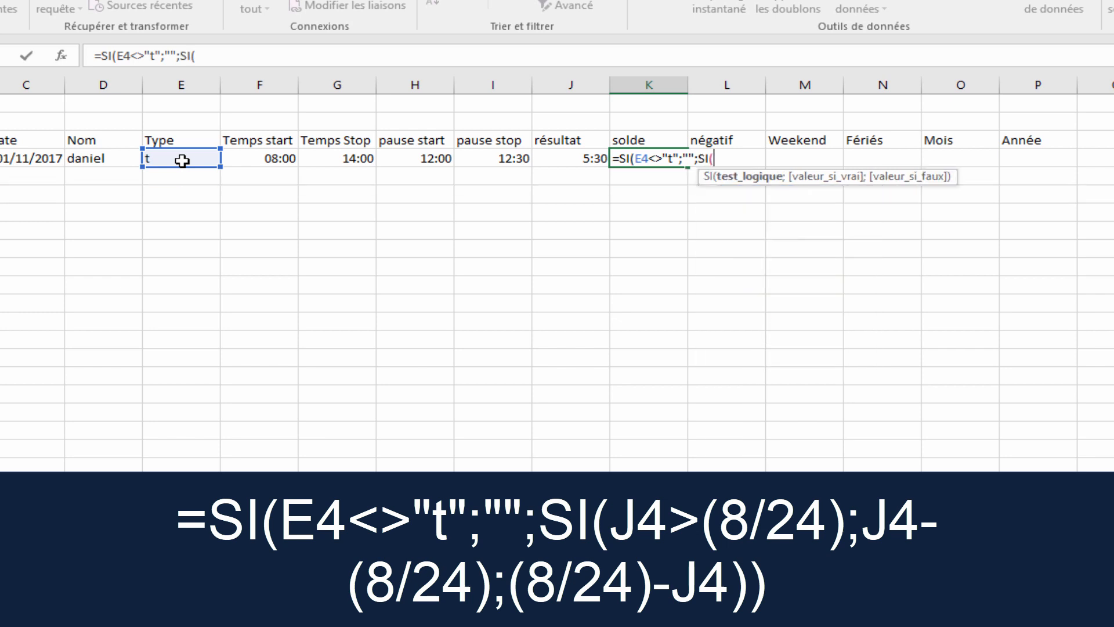
left_click(556, 163)
type(">")
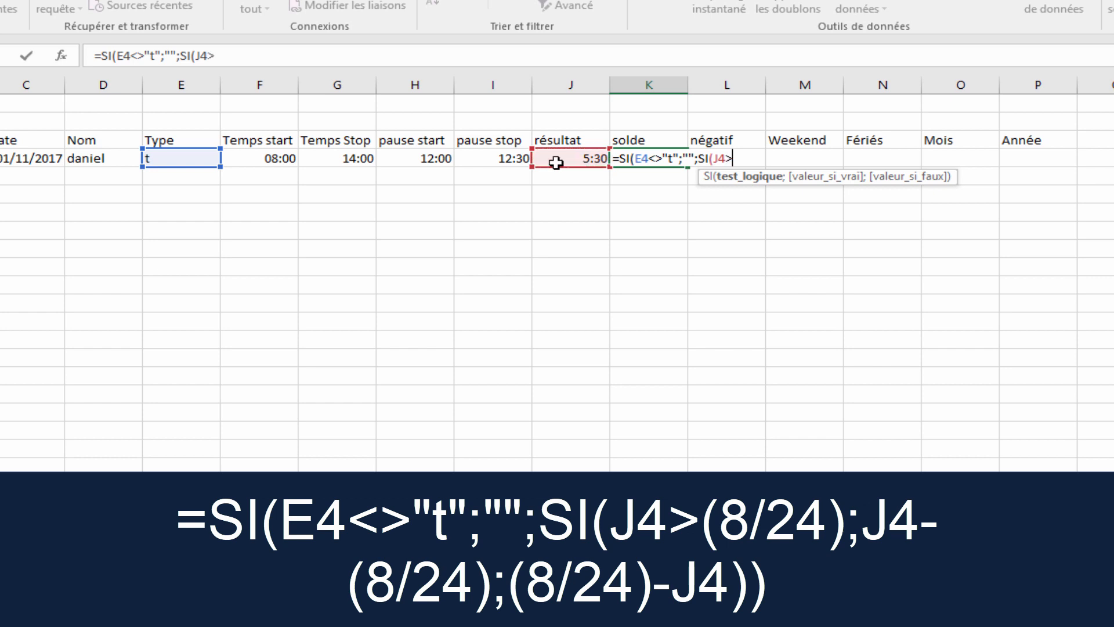
type("(8/24);")
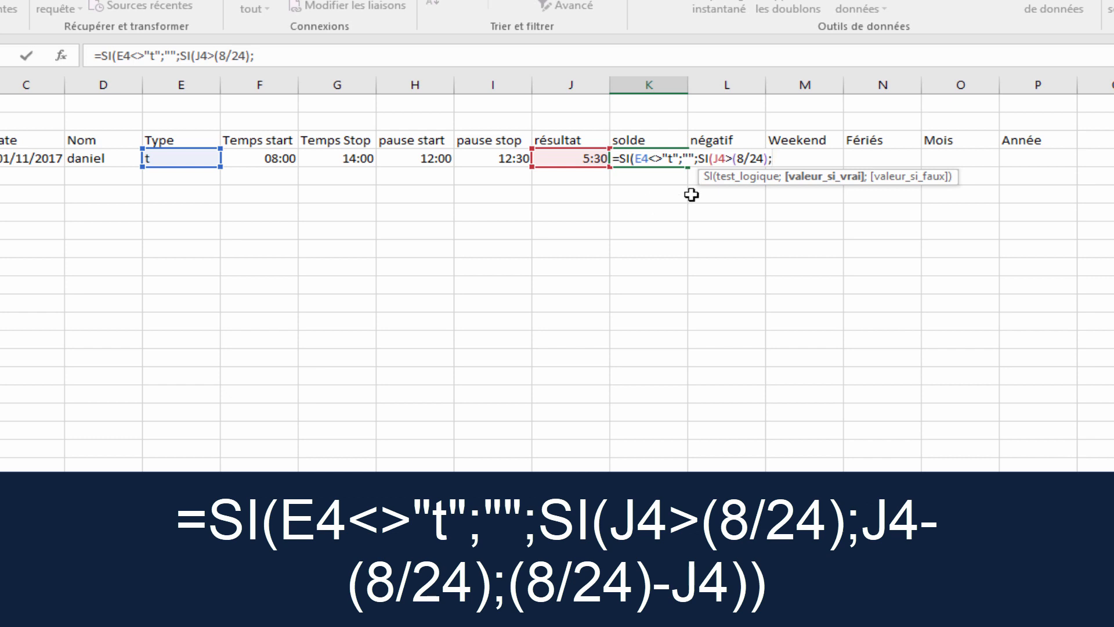
left_click(574, 155)
type("-")
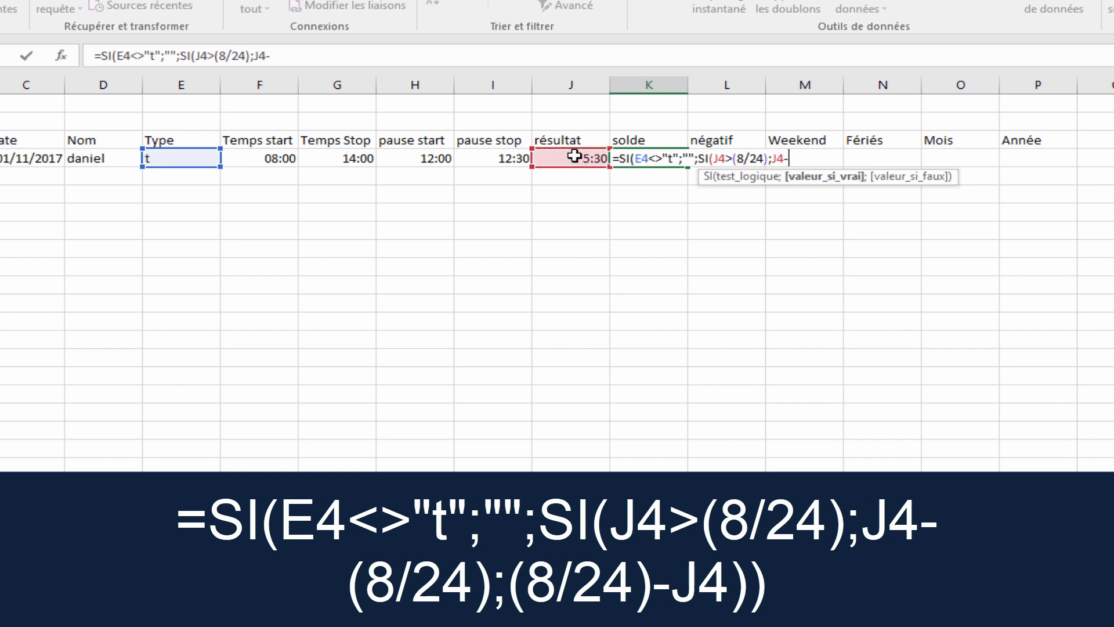
type("(8/24);")
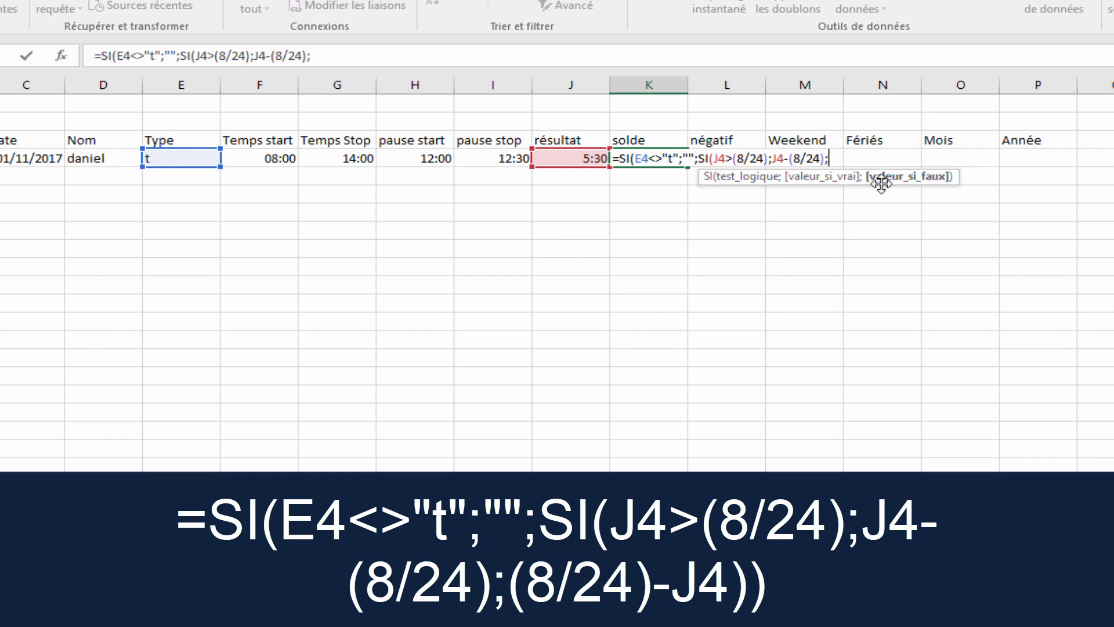
type("(8/24)-")
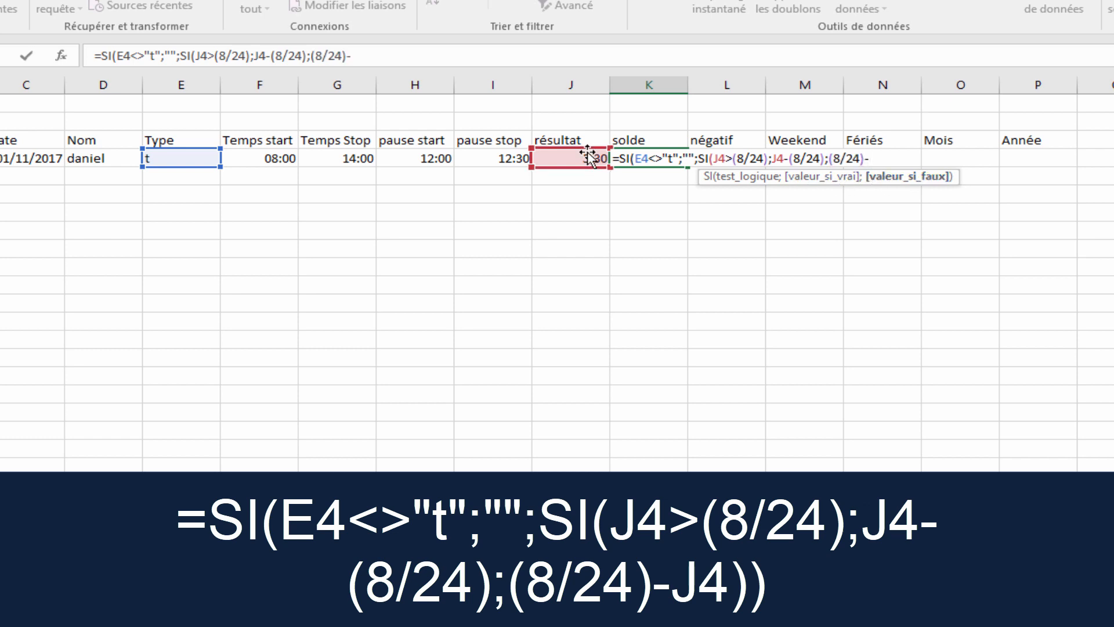
type("J4)")
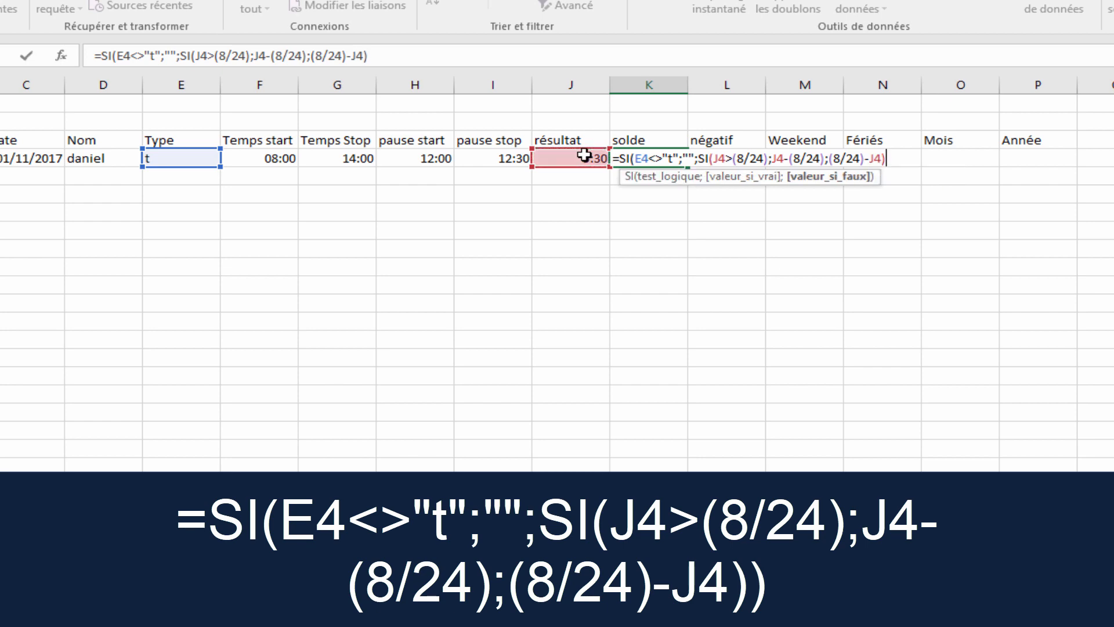
type(")")
key("Return")
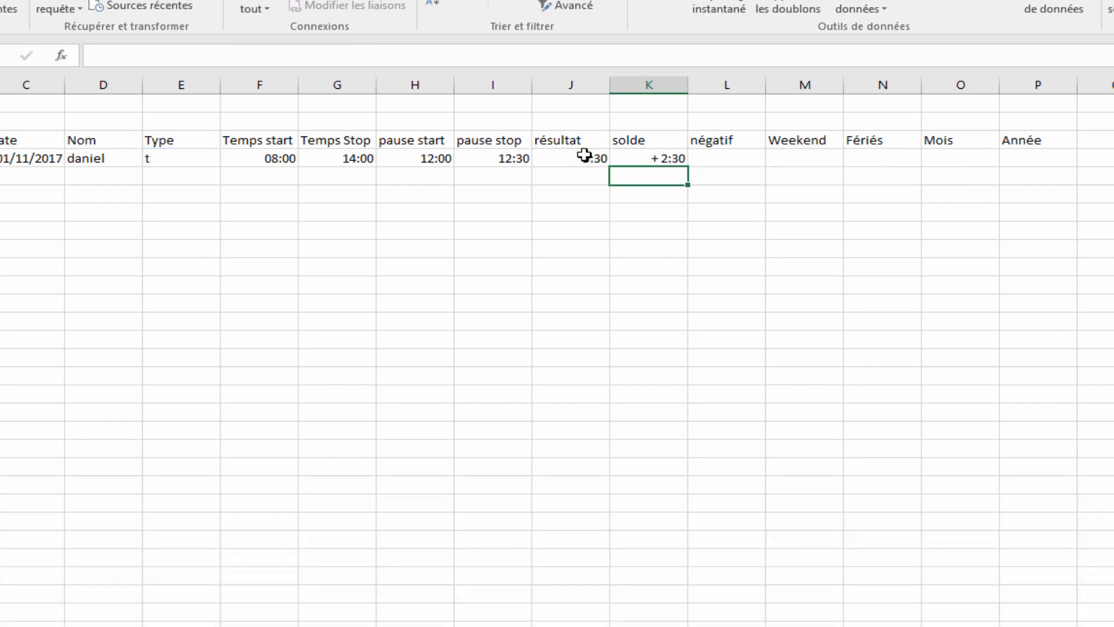
Wrap the final (8/24)-J4 part of the K4 formula in TEXTE with the format "- [h]:mm".
left_click(569, 155)
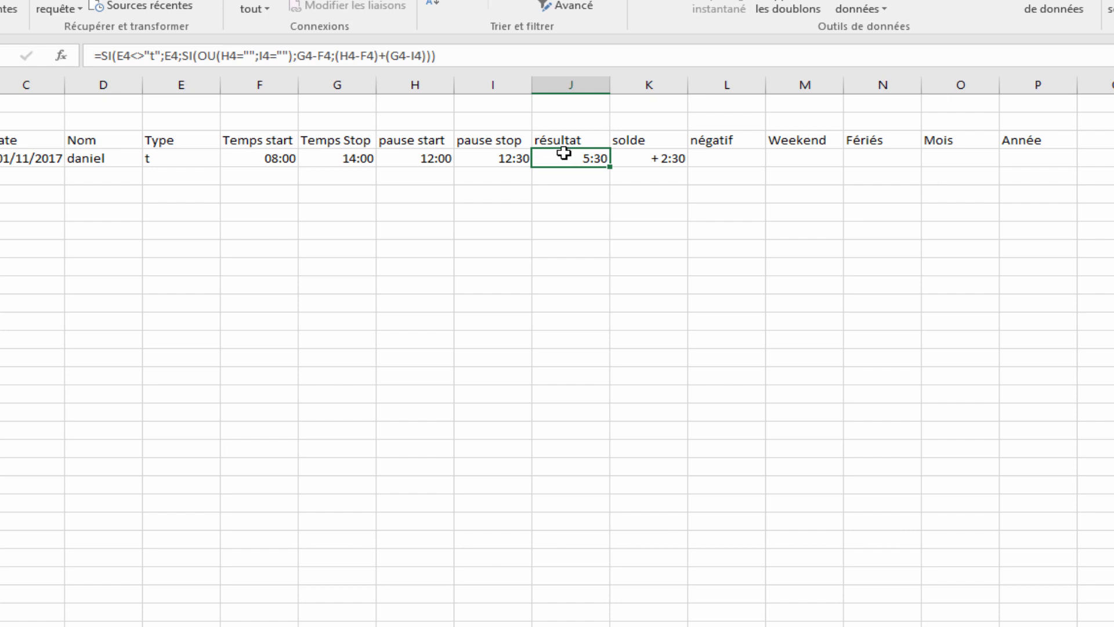
left_click(666, 162)
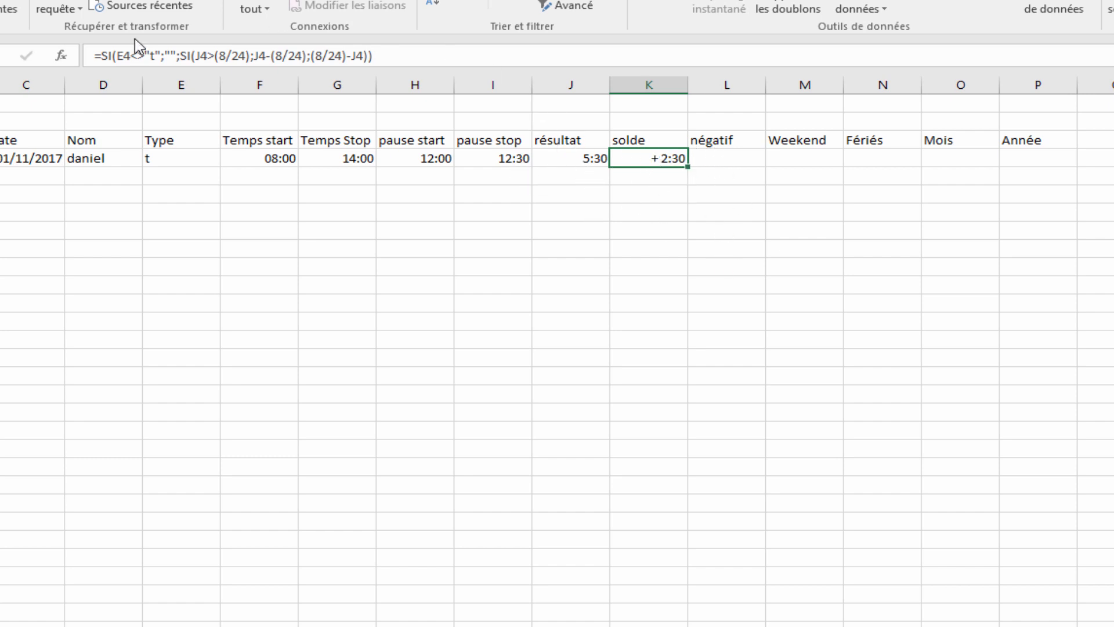
left_click(302, 56)
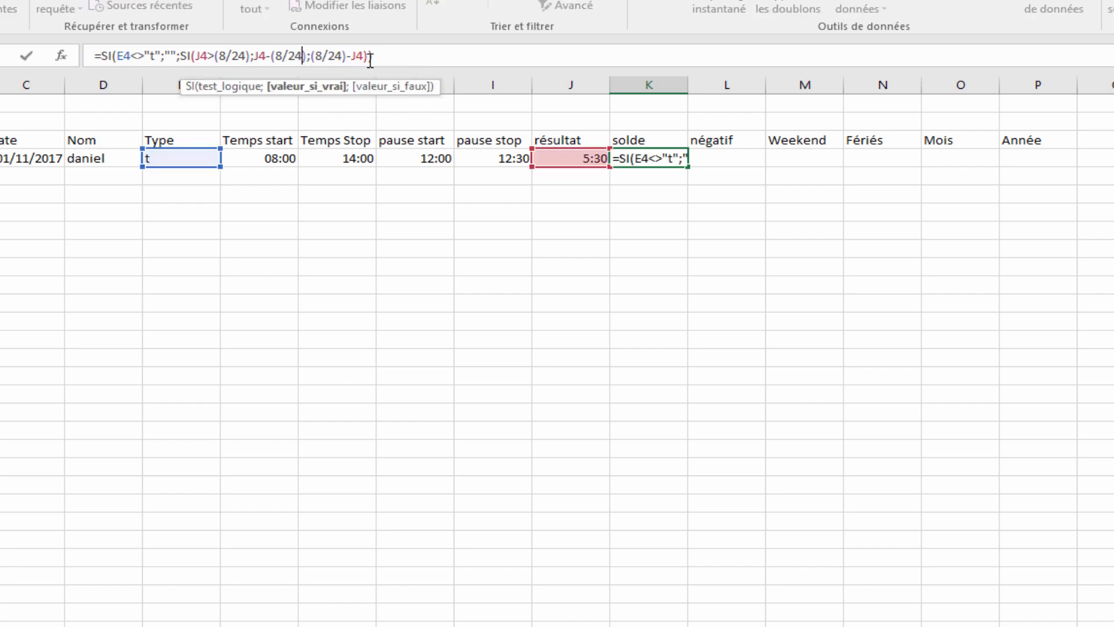
left_click_drag(364, 55, 319, 56)
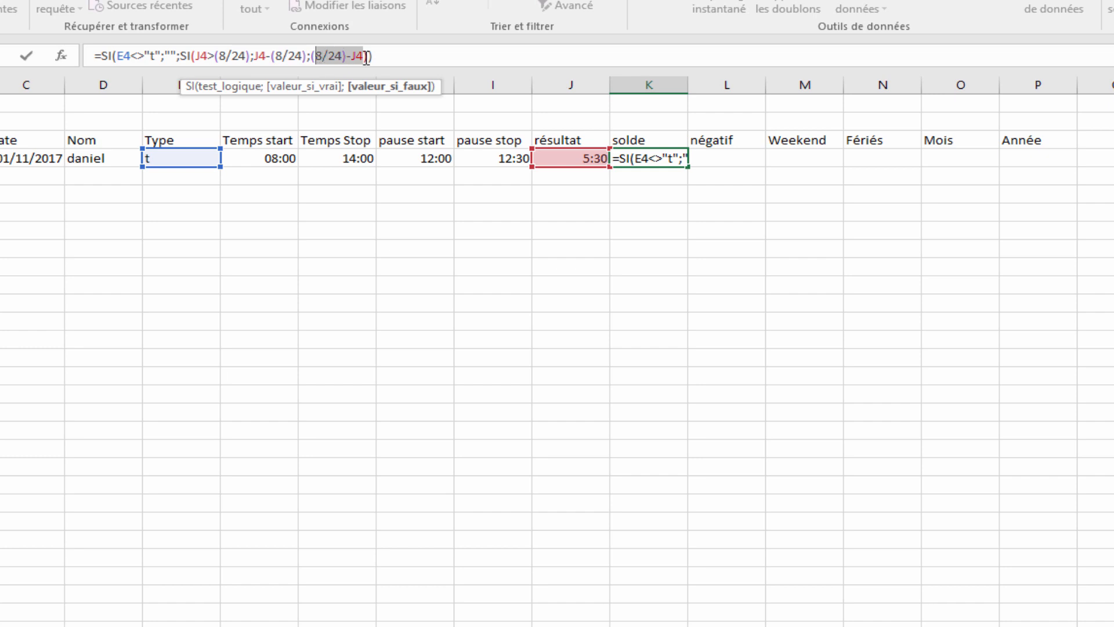
left_click(312, 55)
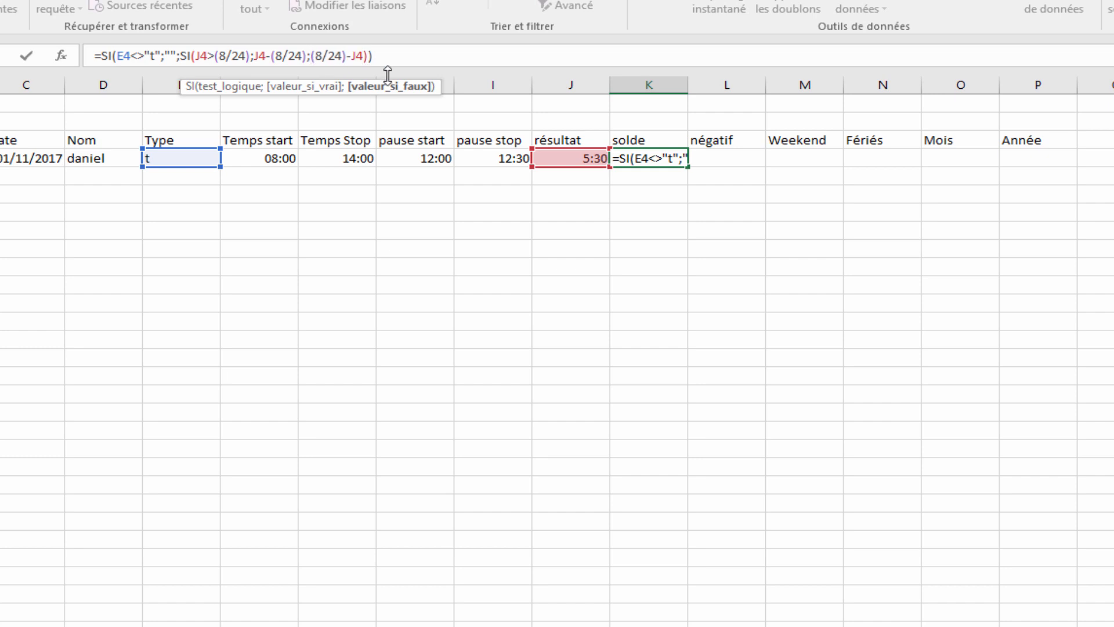
type("TEXTE")
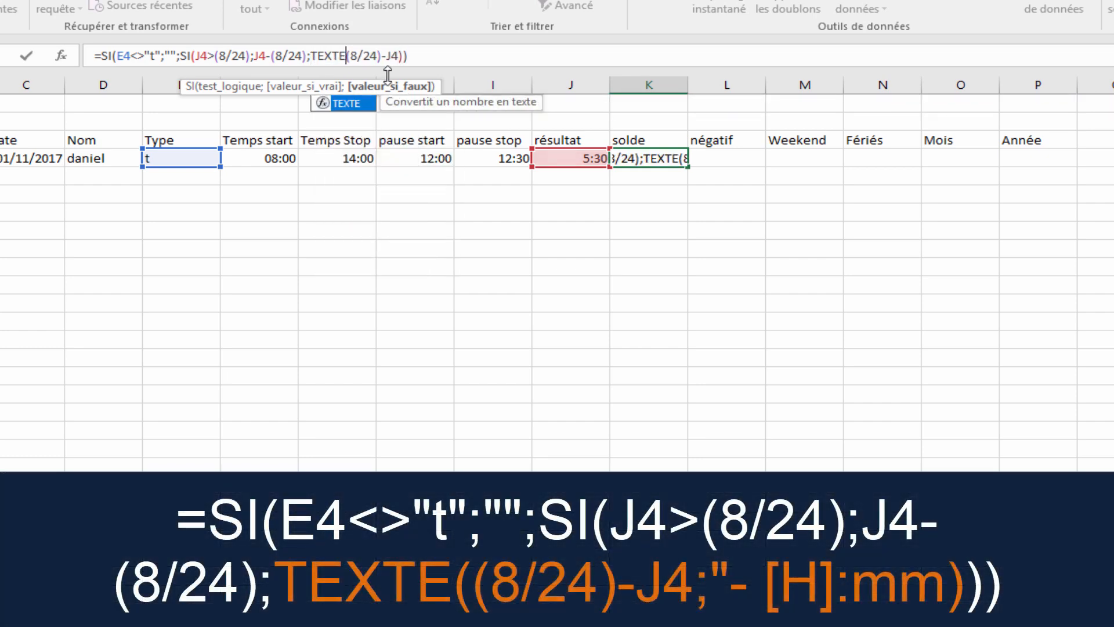
type("((8/24)-J4")
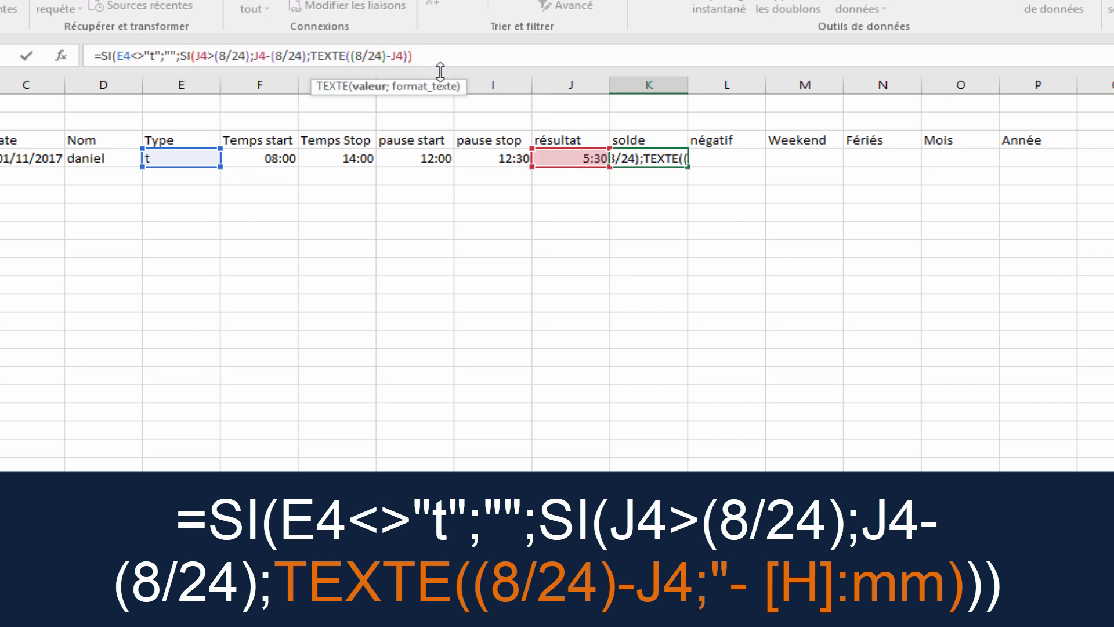
type(";\"")
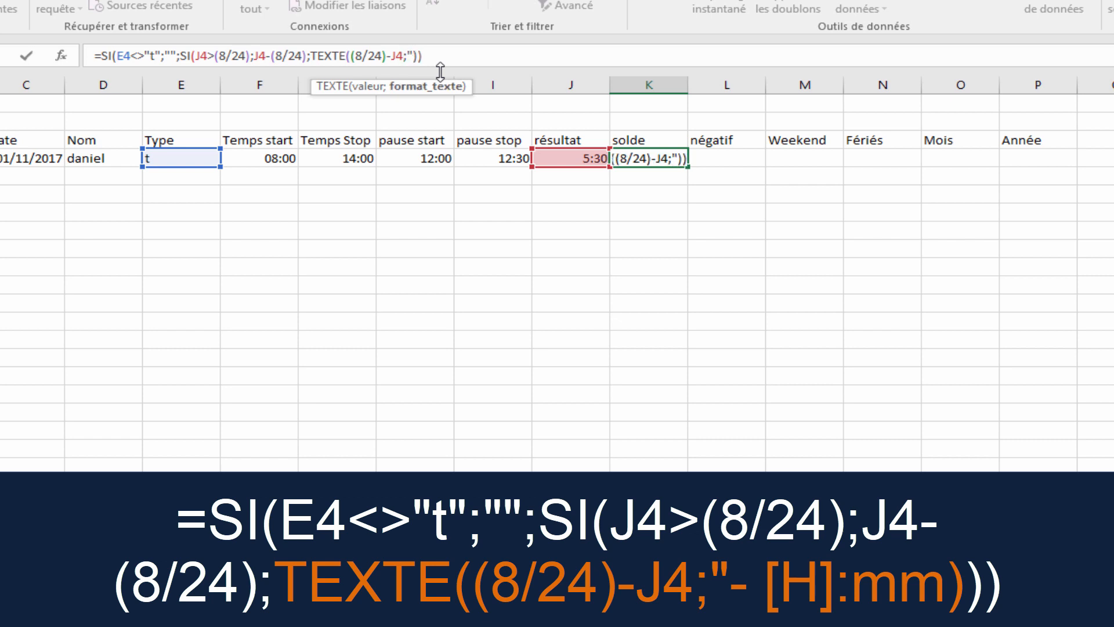
type("- [")
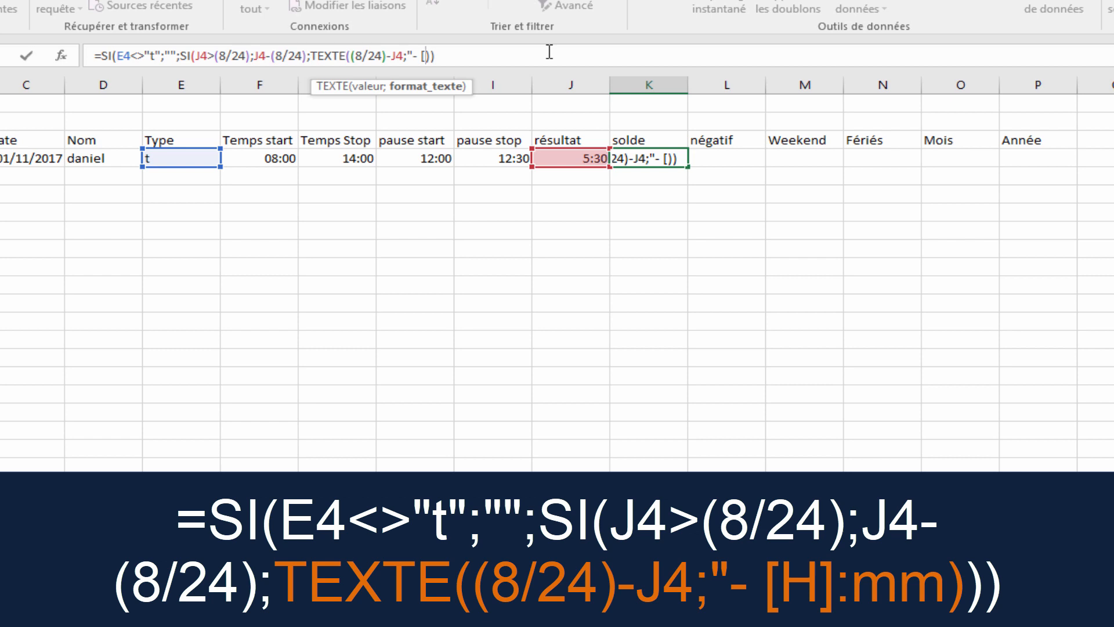
type("h]:mm\"")
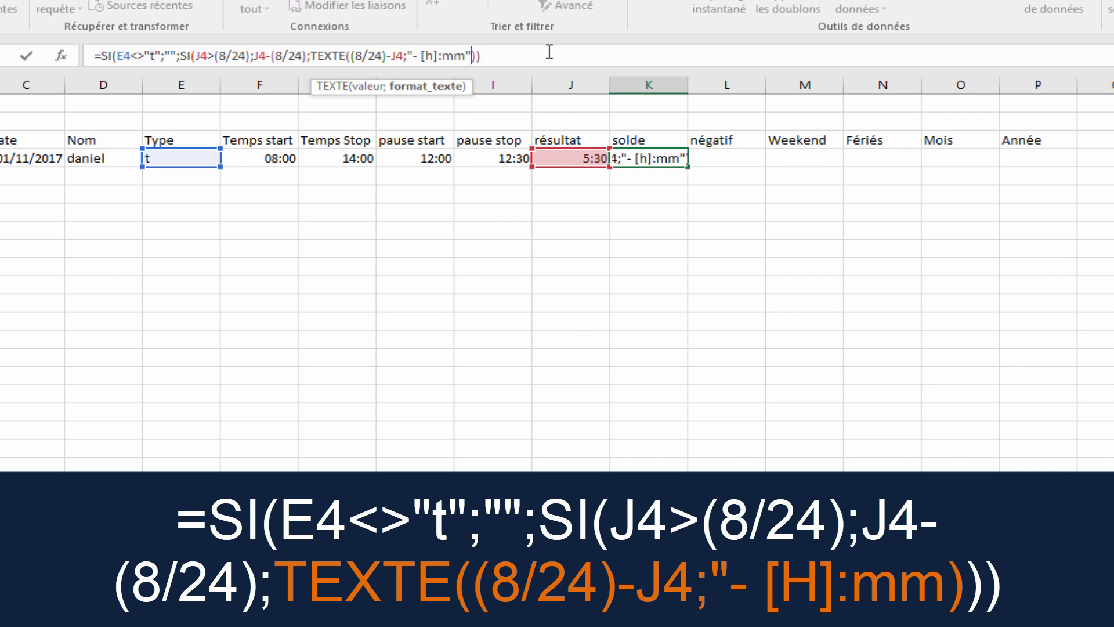
type("))")
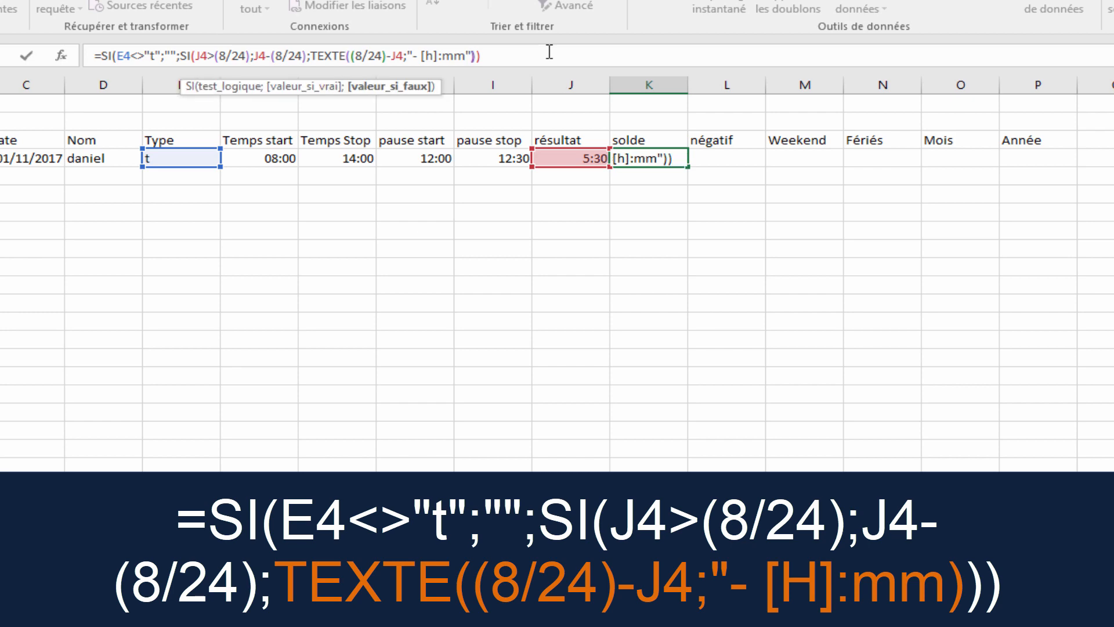
key("Left")
key("Left")
key("Left")
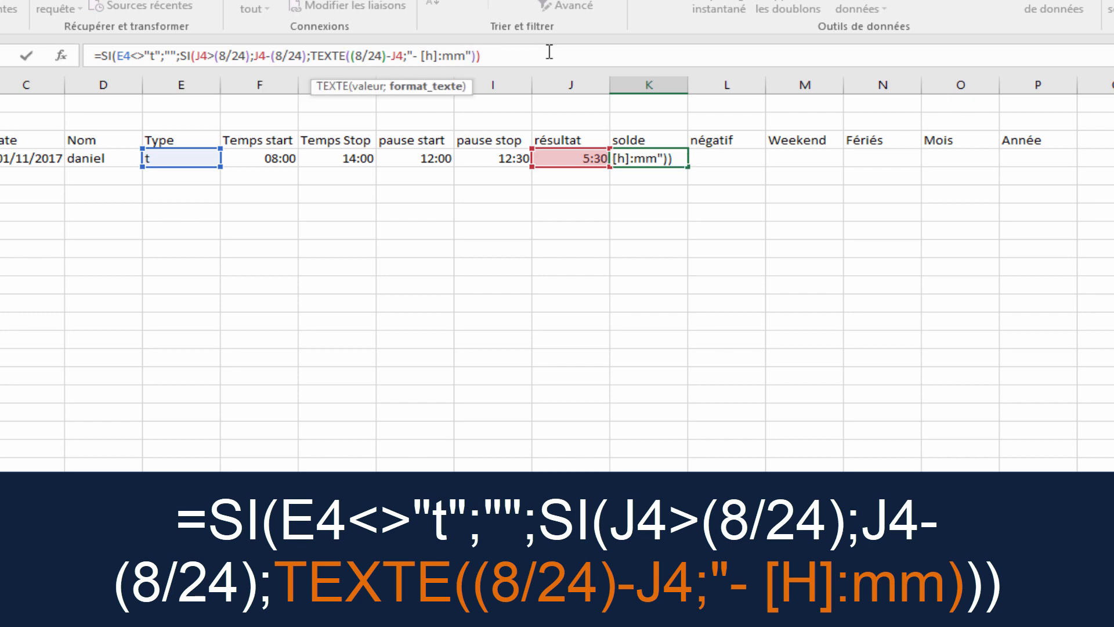
key("Return")
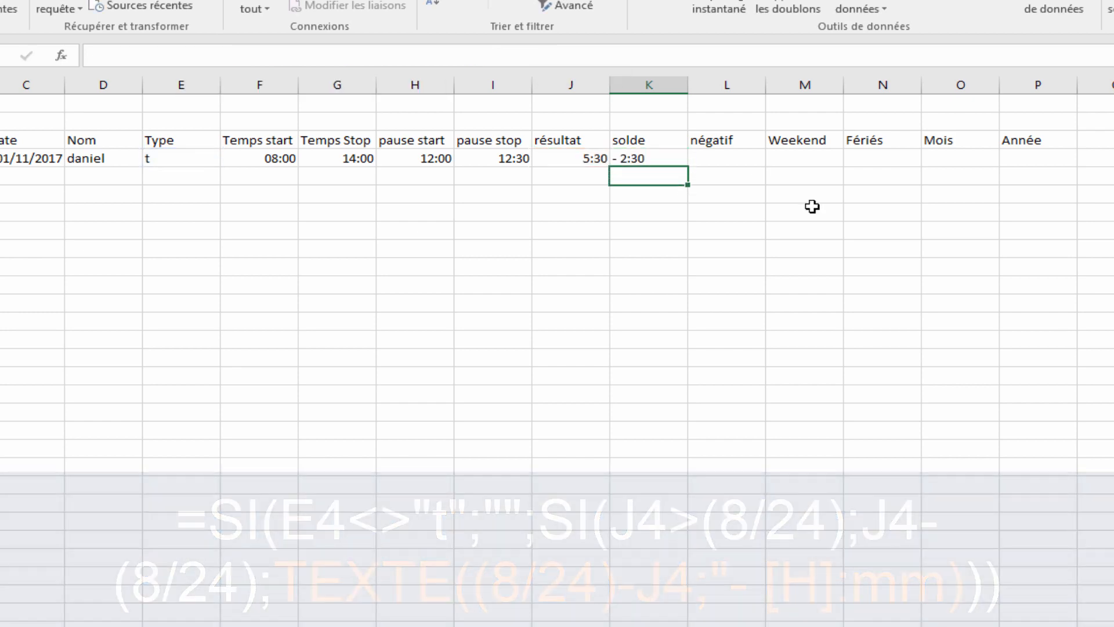
left_click(727, 265)
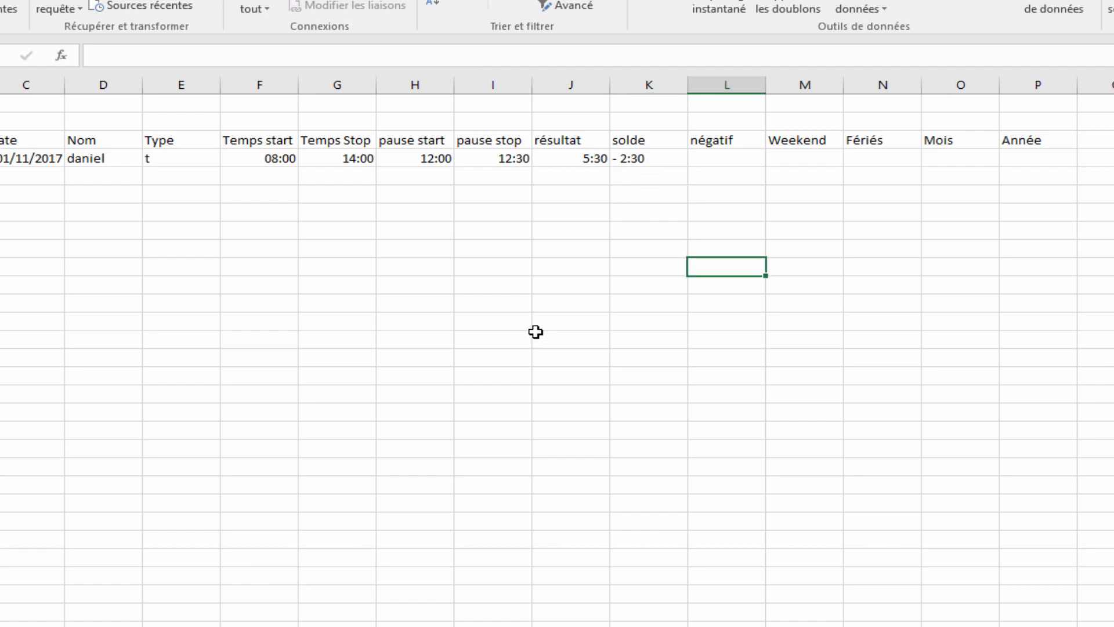
Set the work stop time in G4 to 19:00 to test the solde formula with a positive balance.
left_click(636, 162)
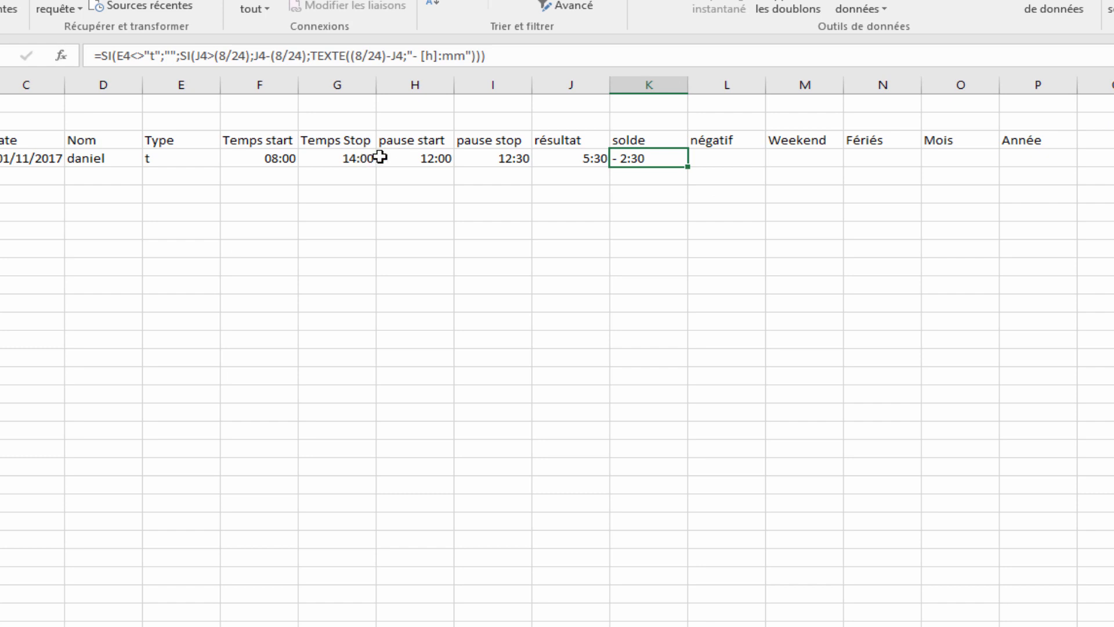
left_click(352, 156)
type("19")
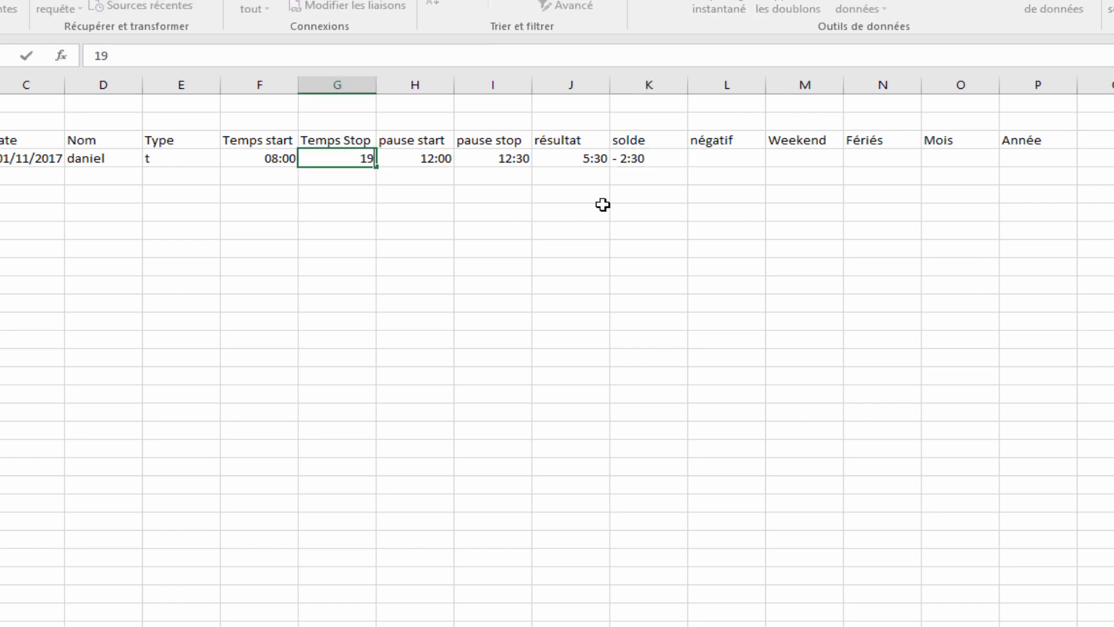
type(":00")
key("Return")
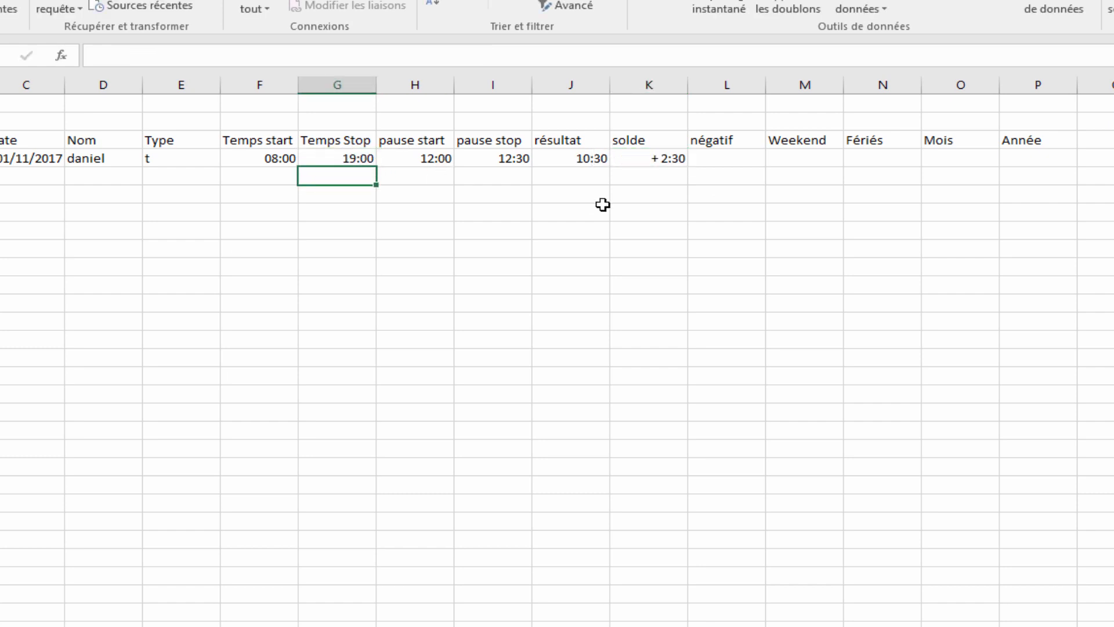
left_click_drag(886, 216, 886, 230)
left_click(702, 174)
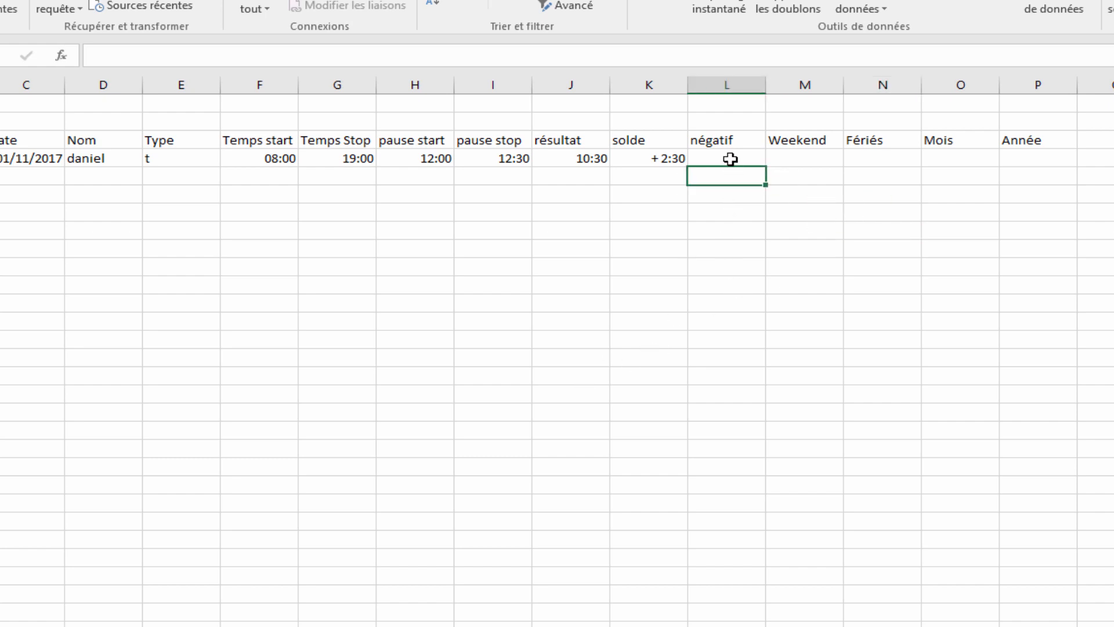
Set the type in E4 to v to test the résultat and solde formulas, and restore it to t.
left_click(177, 159)
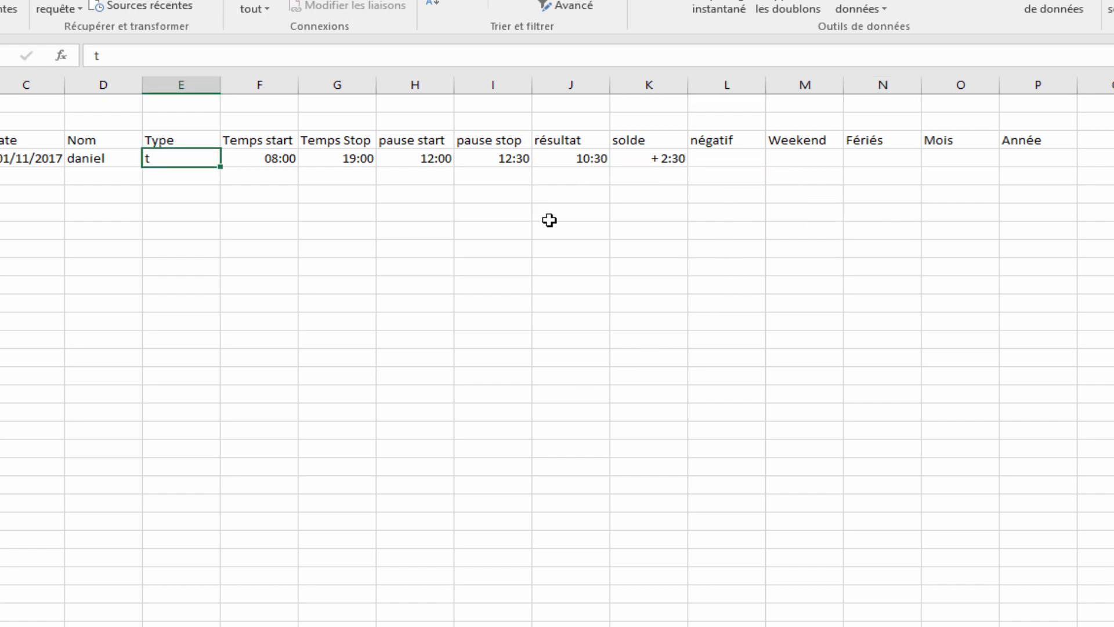
type("v")
key("Return")
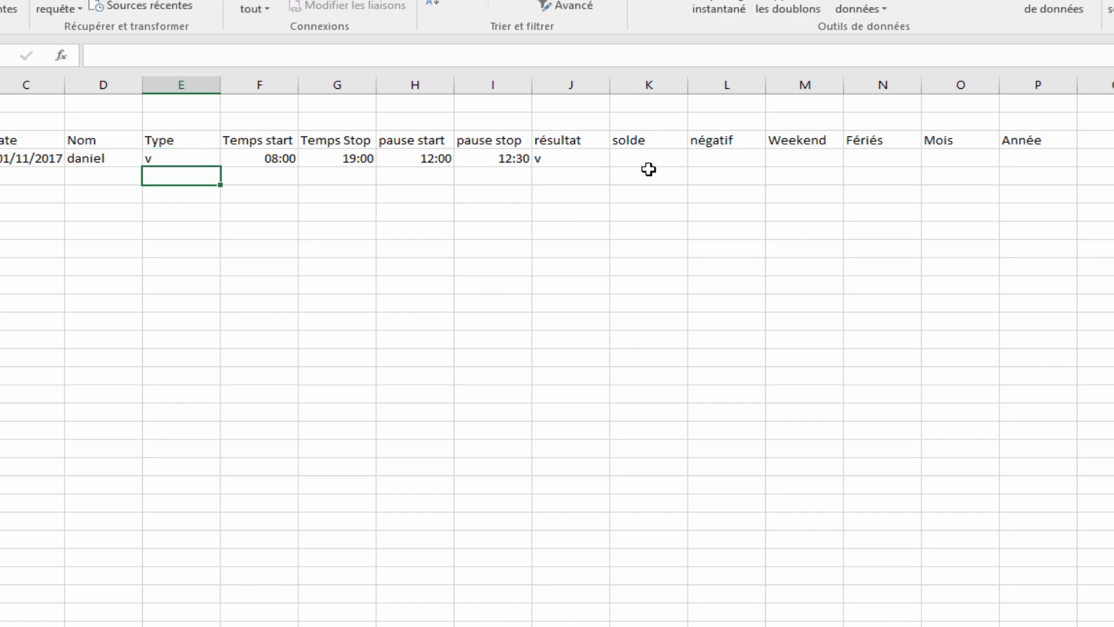
left_click(626, 157)
left_click(539, 152)
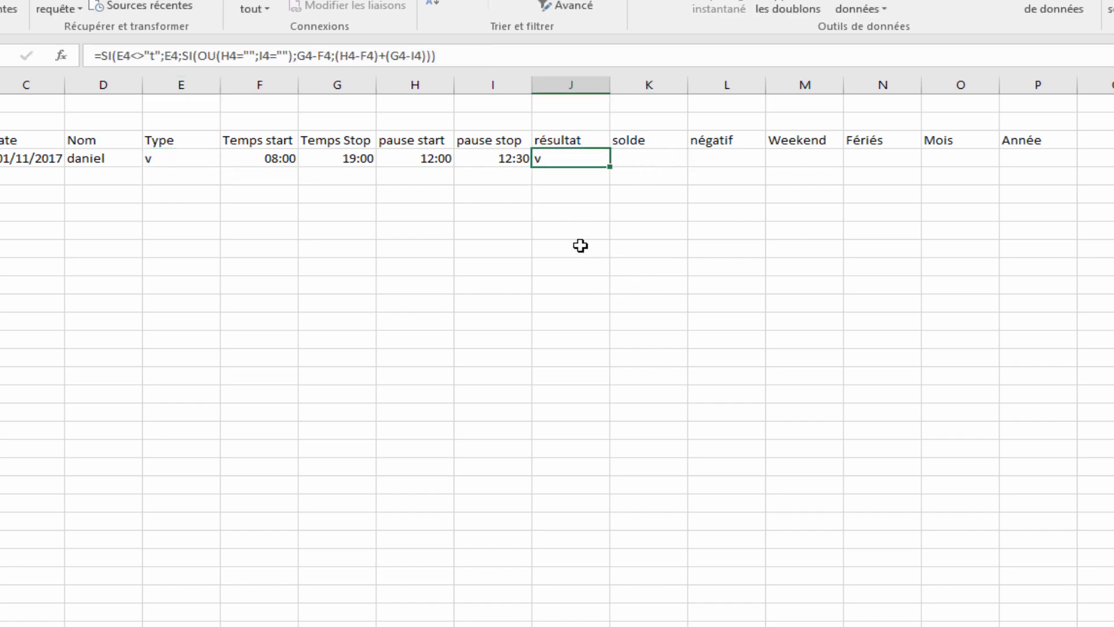
left_click(168, 159)
type("t")
left_click(488, 244)
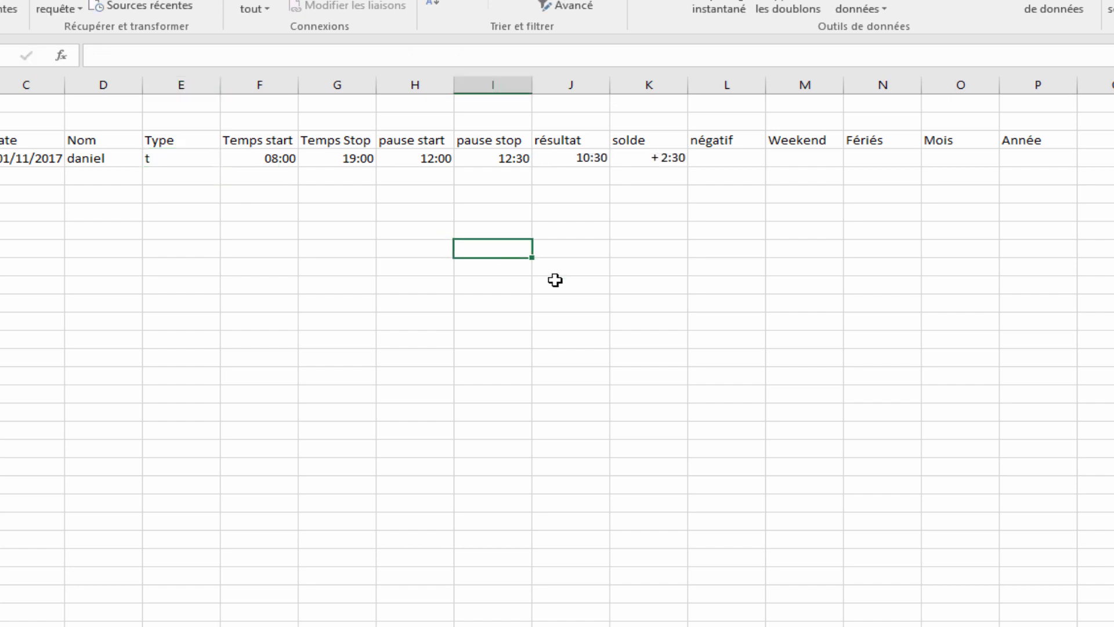
key("Right")
key("Right")
key("Right")
key("Right")
key("Right")
left_click(711, 155)
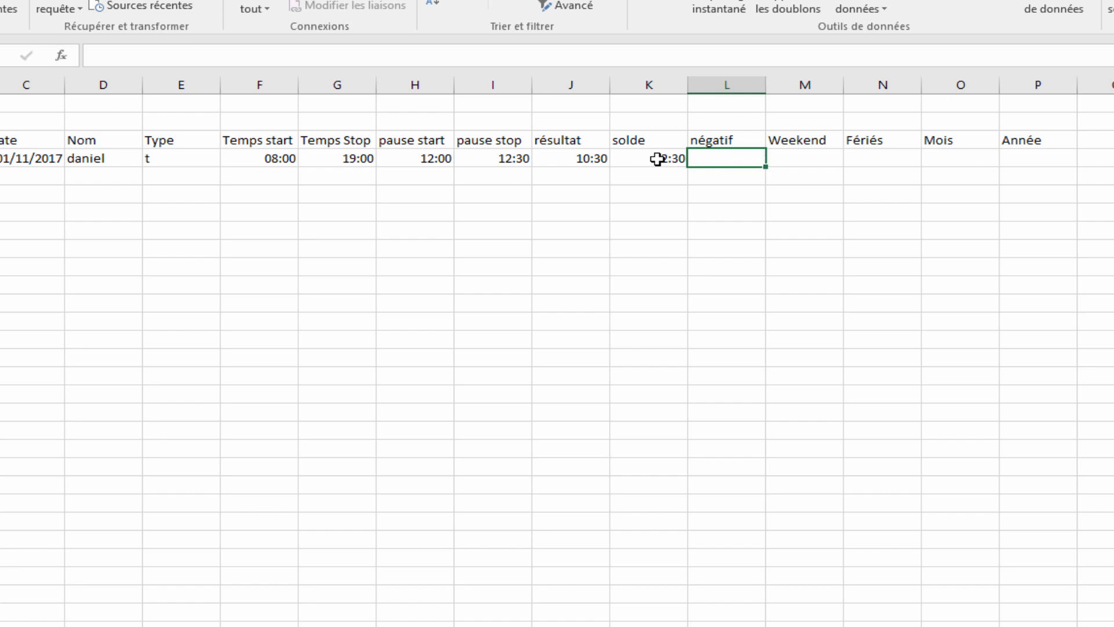
left_click(562, 166)
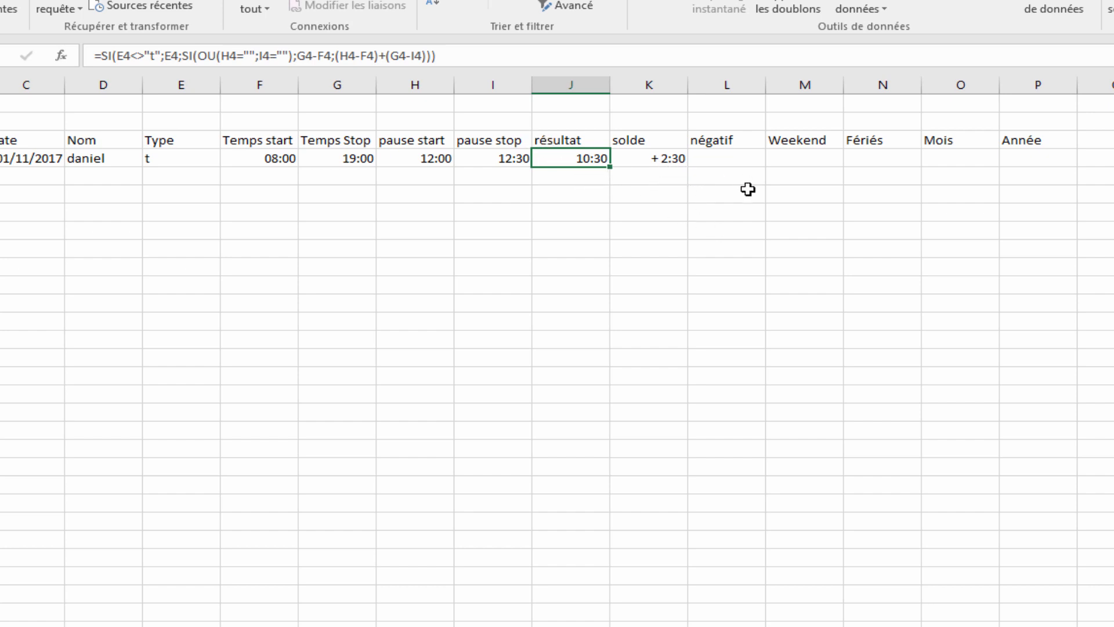
left_click_drag(728, 165, 736, 509)
left_click_drag(667, 146, 587, 527)
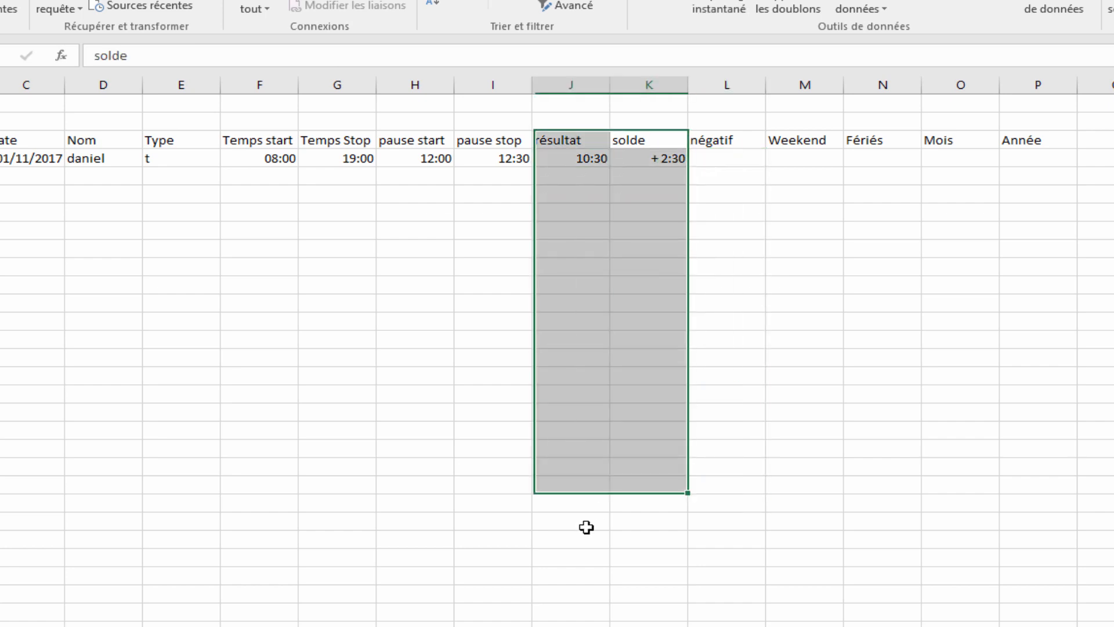
left_click(659, 163)
left_click_drag(659, 163, 658, 560)
left_click_drag(770, 381, 771, 357)
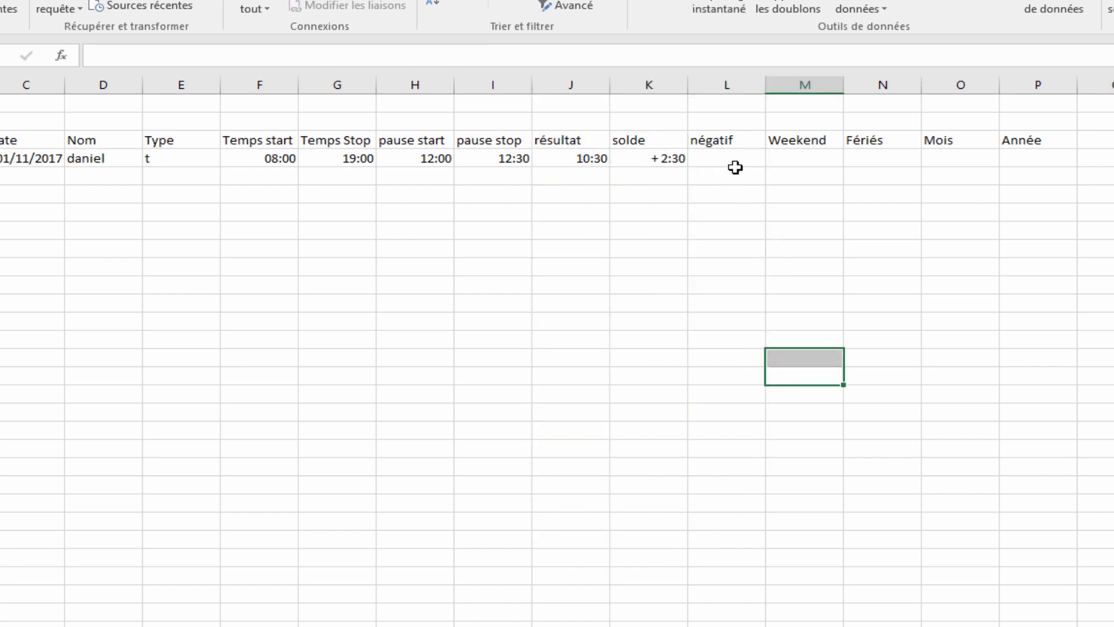
Write the formula =SI(ET(E4="t";J4<(8/24);(8/24)-J4) in the négatif cell L4.
left_click(736, 165)
type("=")
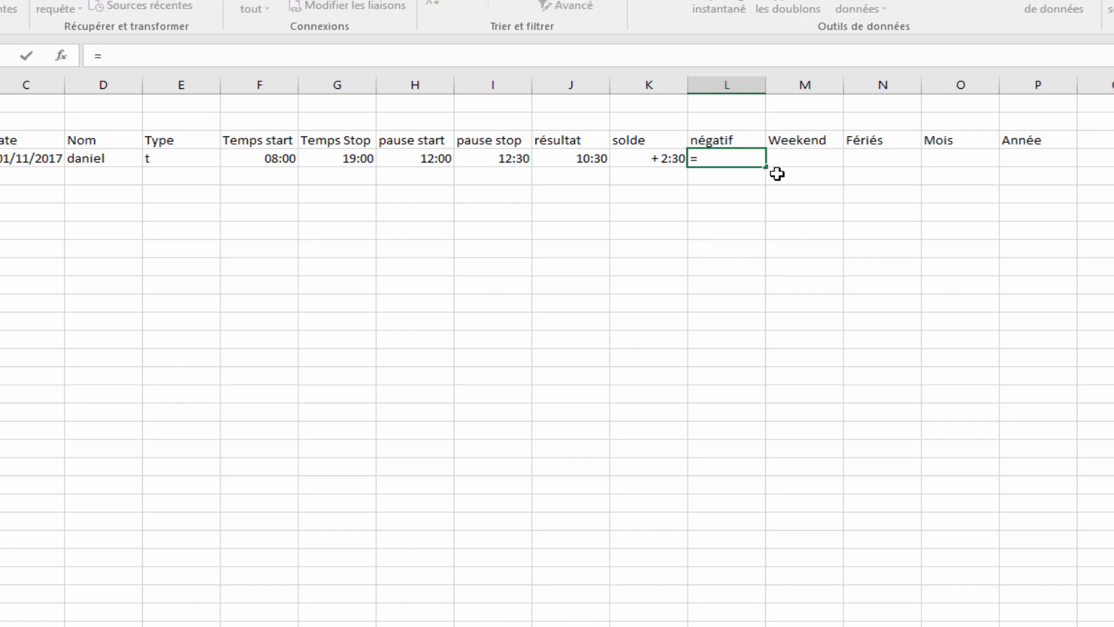
type("si")
key("Tab")
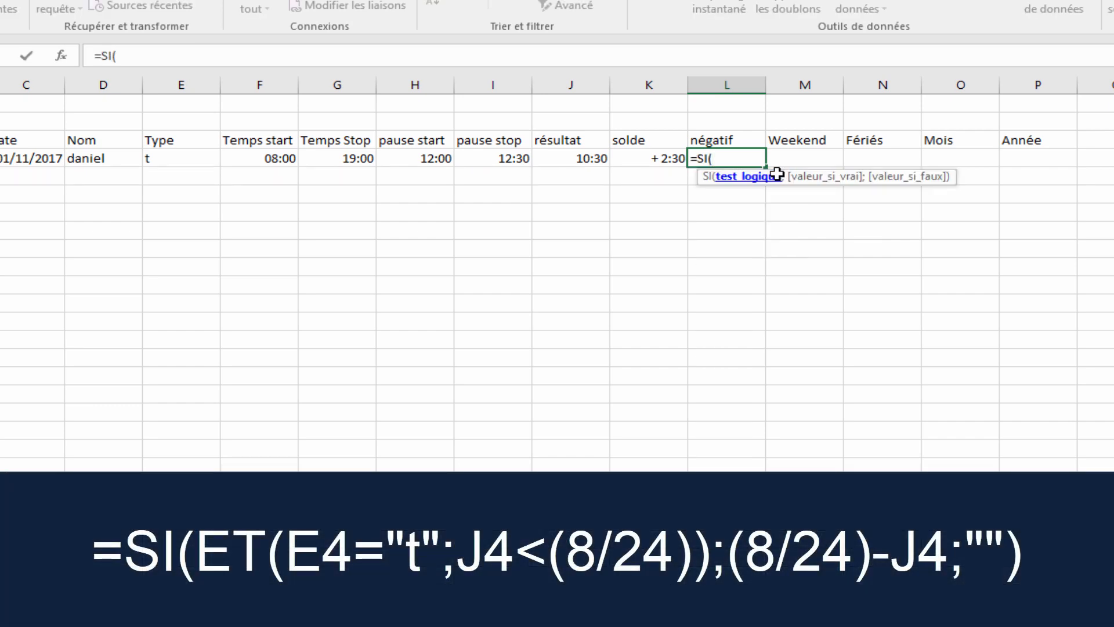
type("et")
key("Tab")
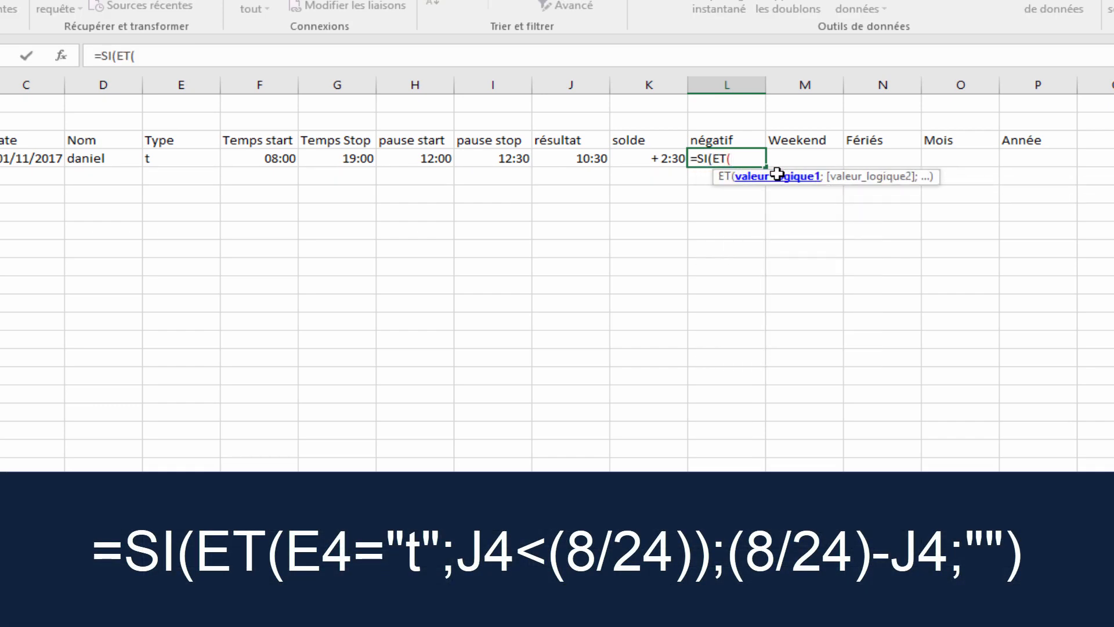
left_click(192, 164)
type("=\"")
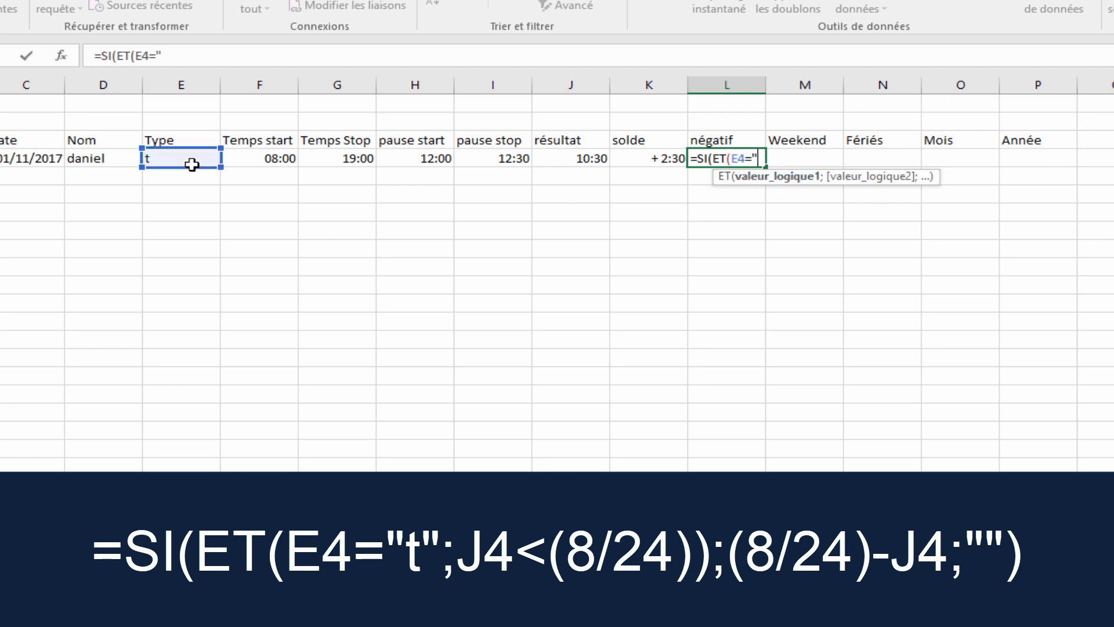
type("t\";")
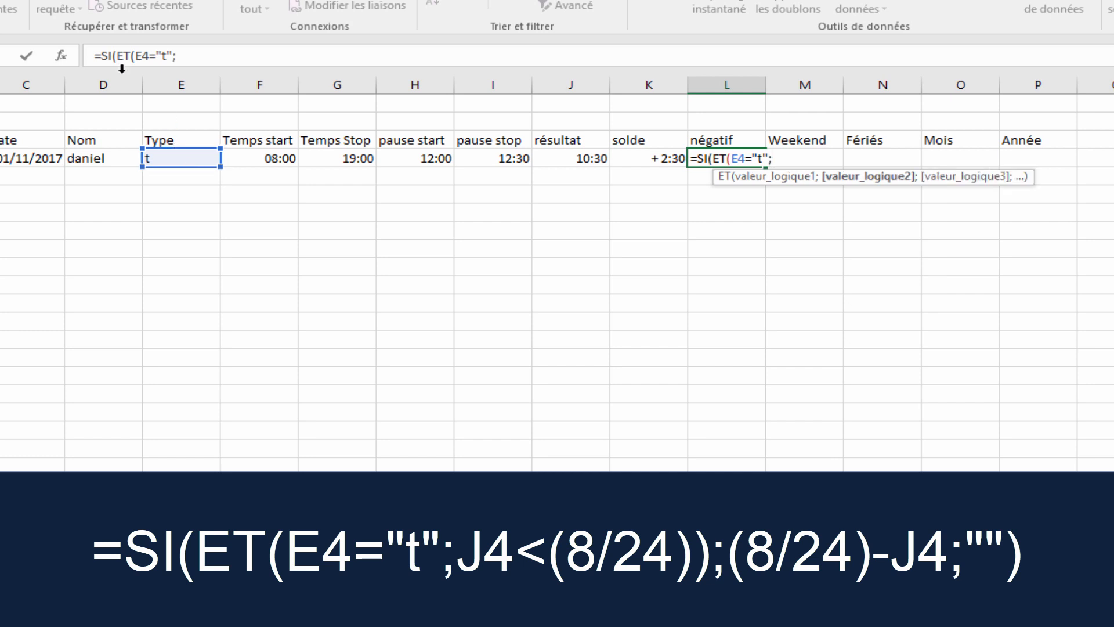
left_click(594, 153)
type(">")
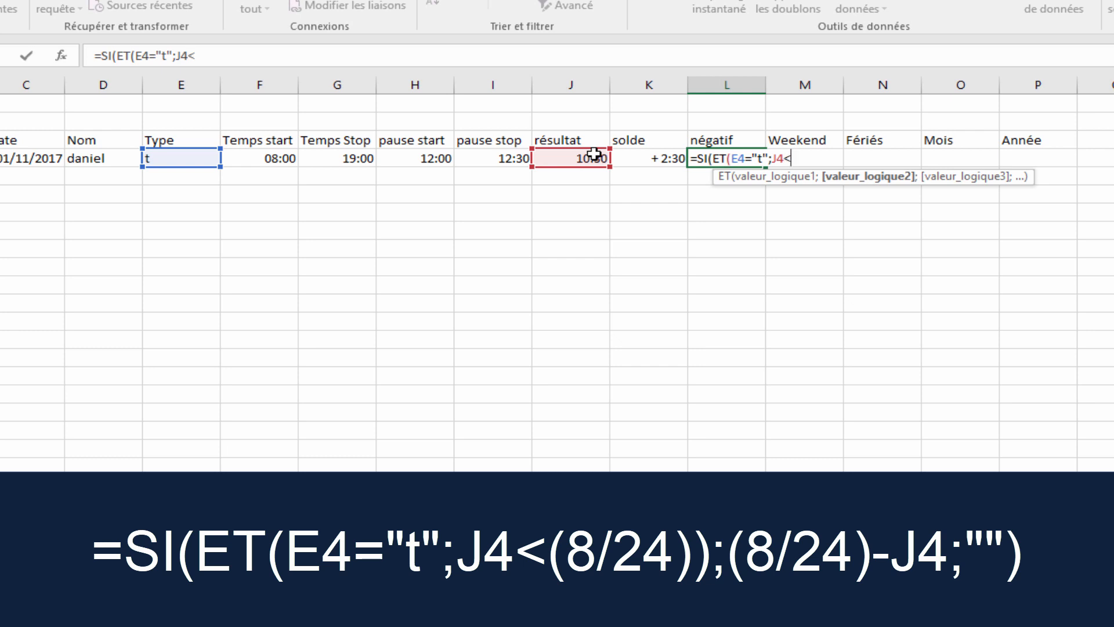
type("(8/24);")
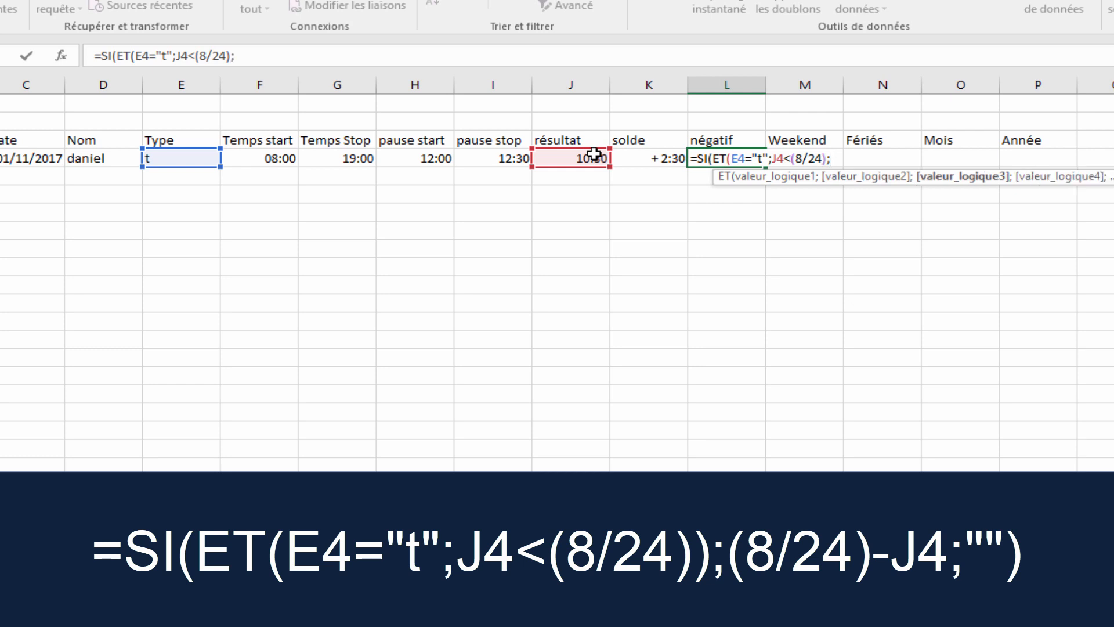
type("(8/24)-")
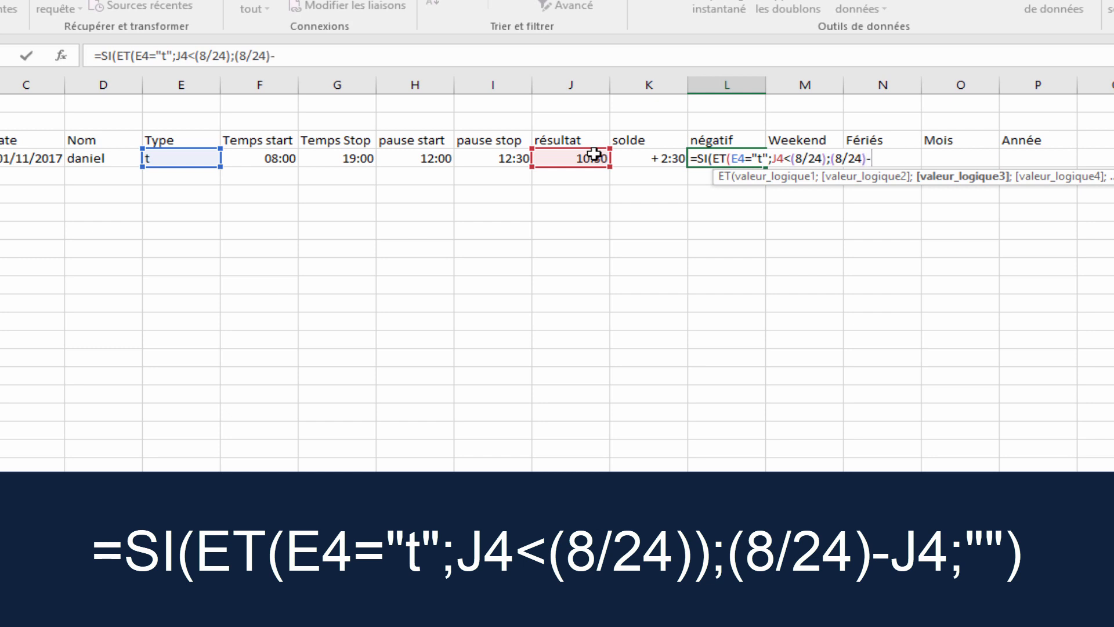
left_click(564, 163)
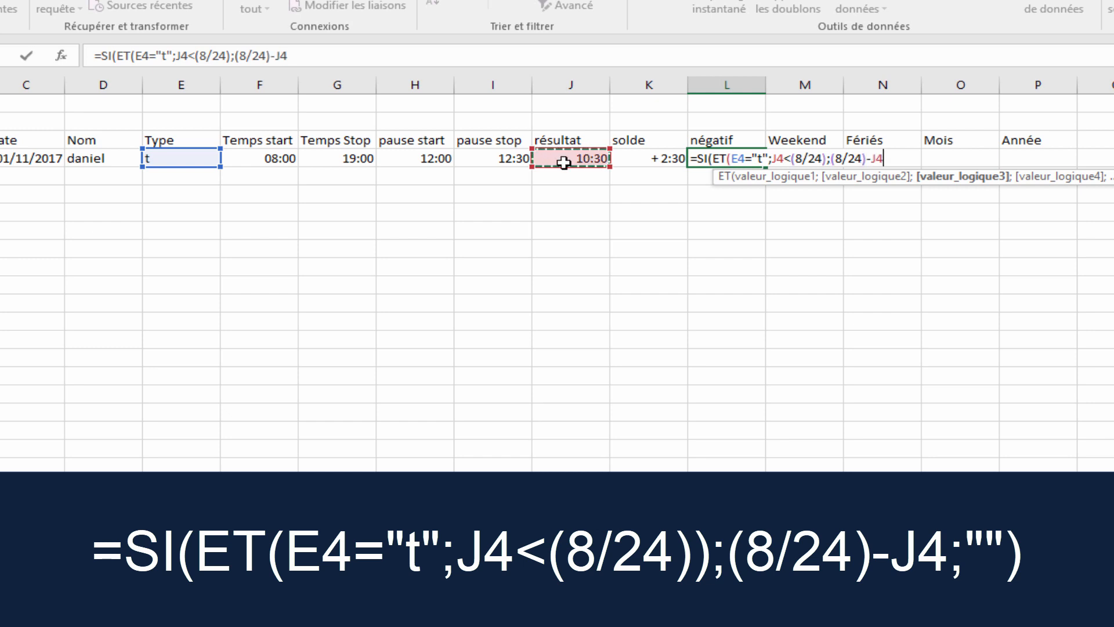
type(")")
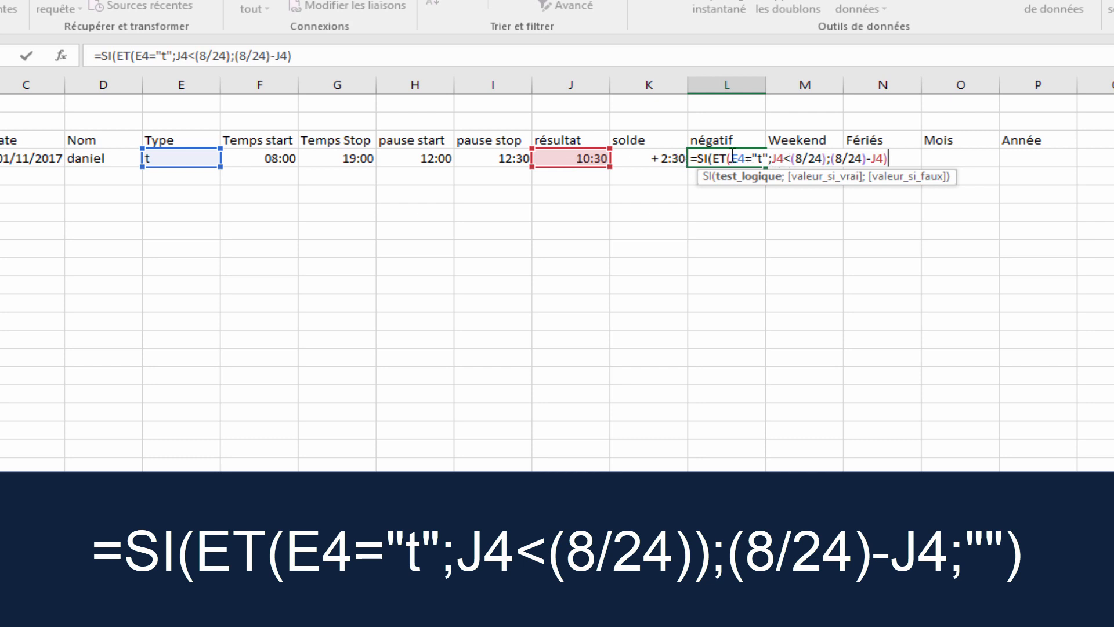
Add the parenthesis closing the ET function after J4<(8/24) in the L4 formula and validate it.
left_click(824, 158)
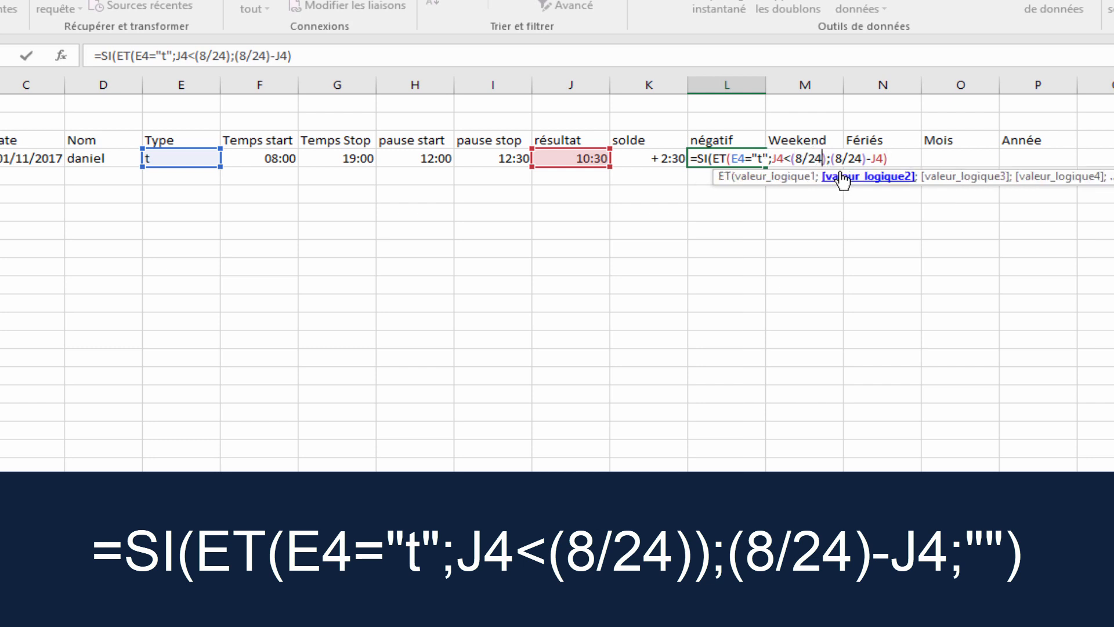
type(")")
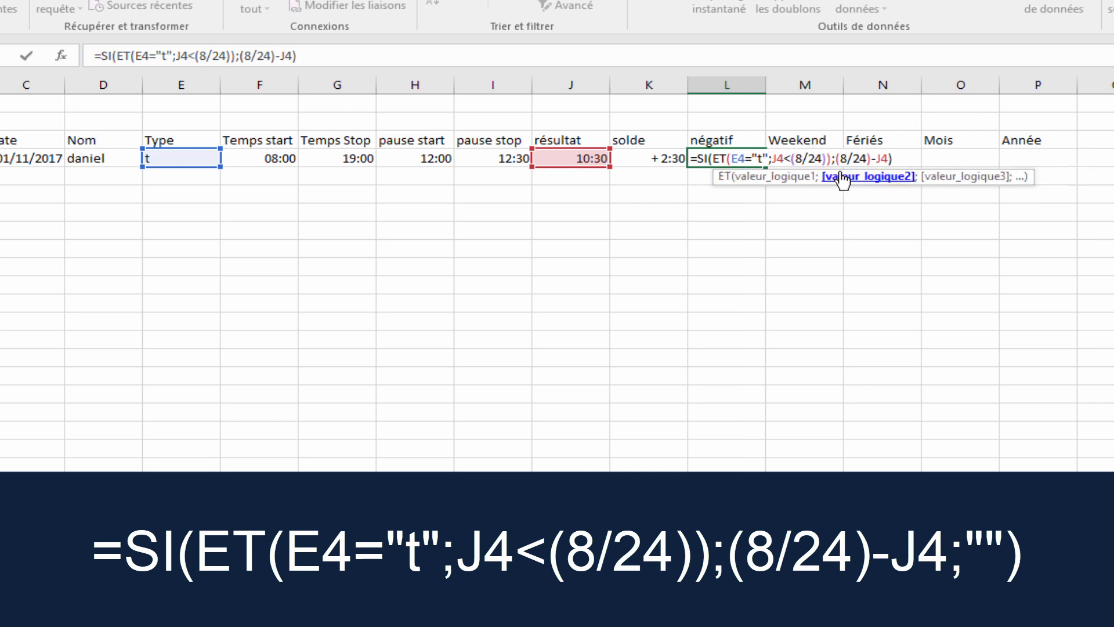
left_click(896, 160)
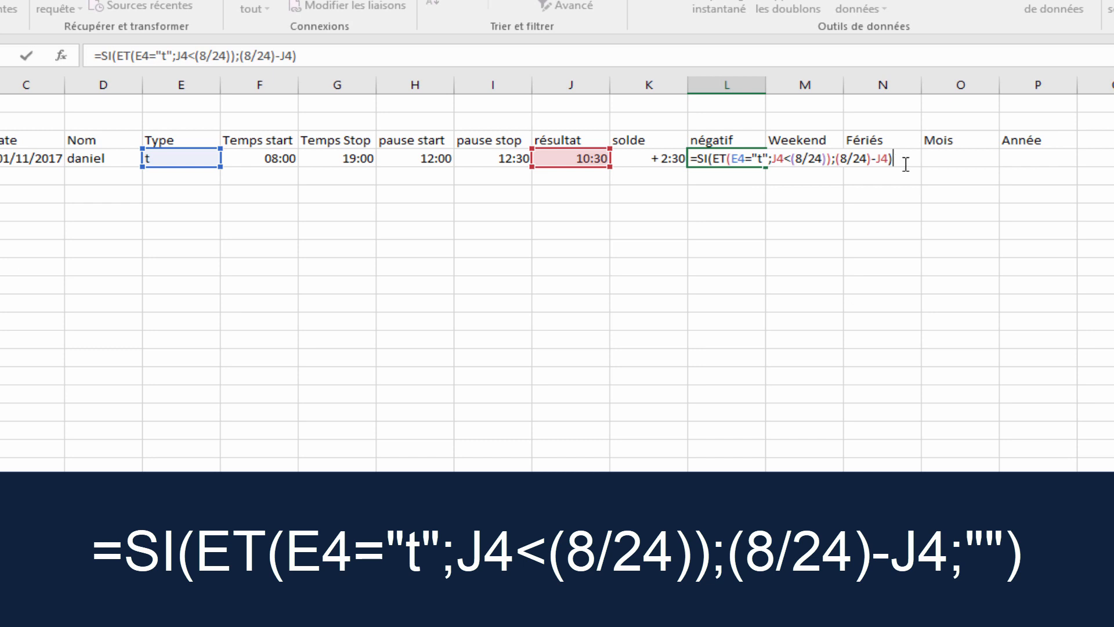
key("Return")
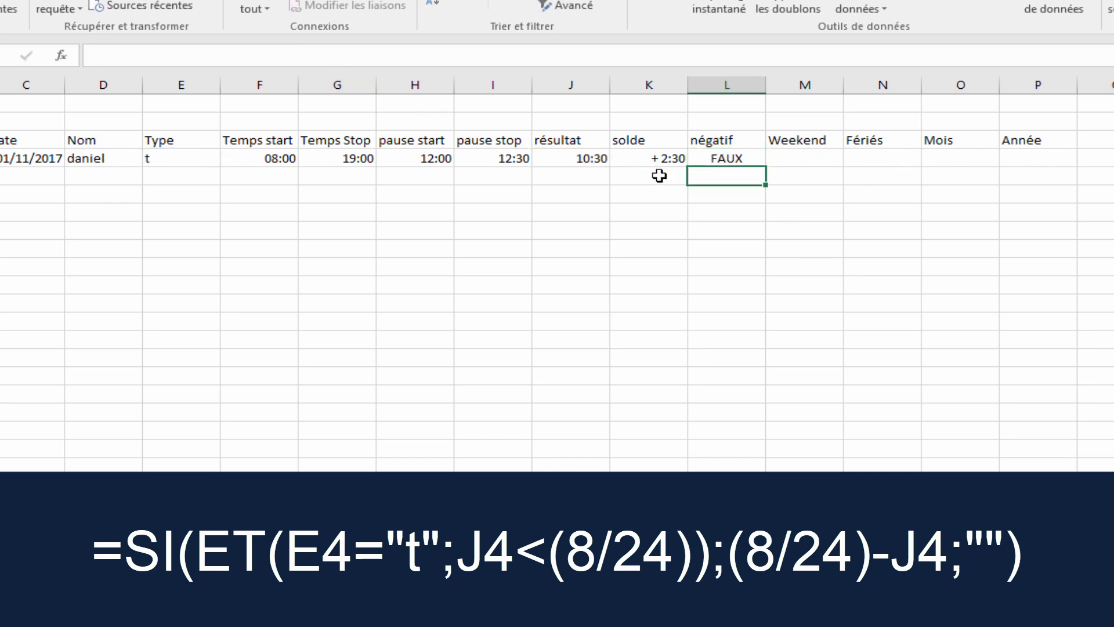
Add the empty text "" as the value-if-false argument of the SI formula in L4.
left_click(711, 159)
left_click(303, 56)
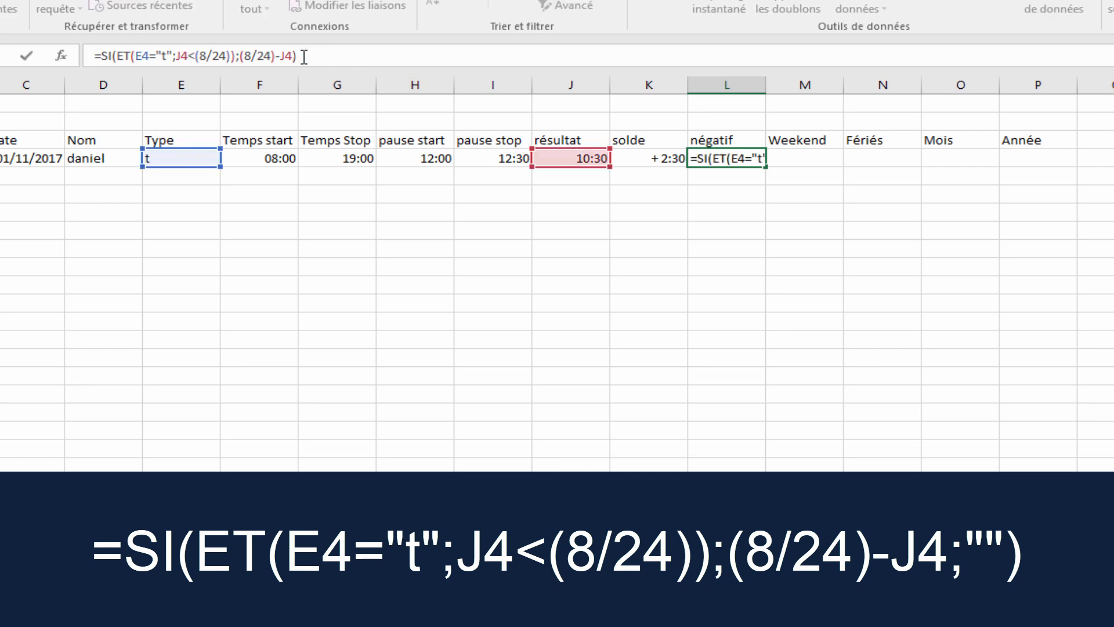
key("Left")
type(";")
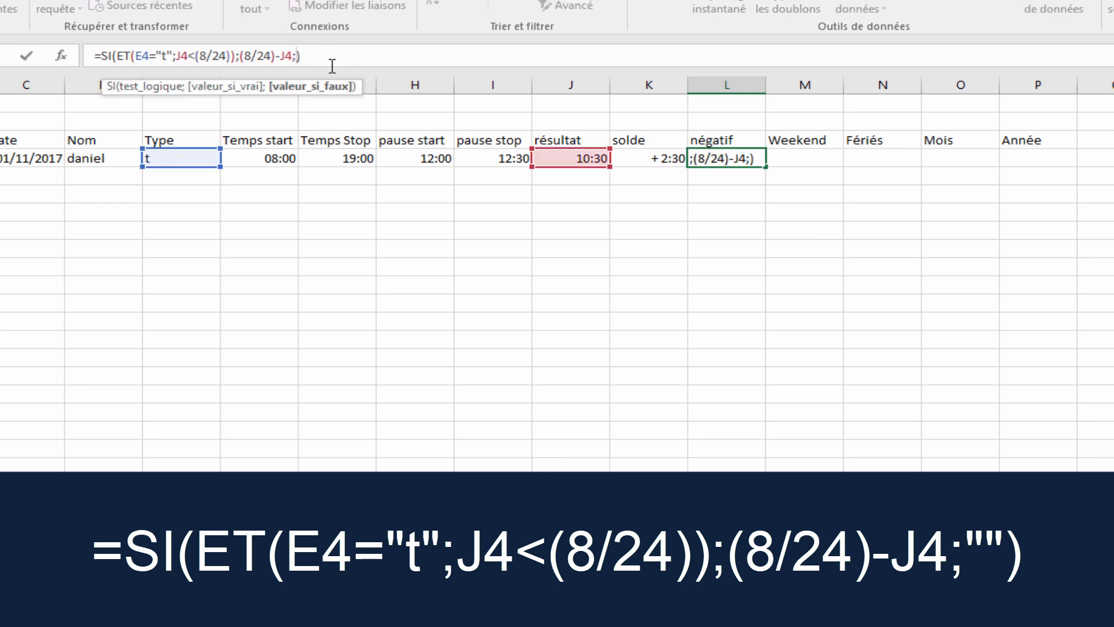
type("\"\"")
key("Return")
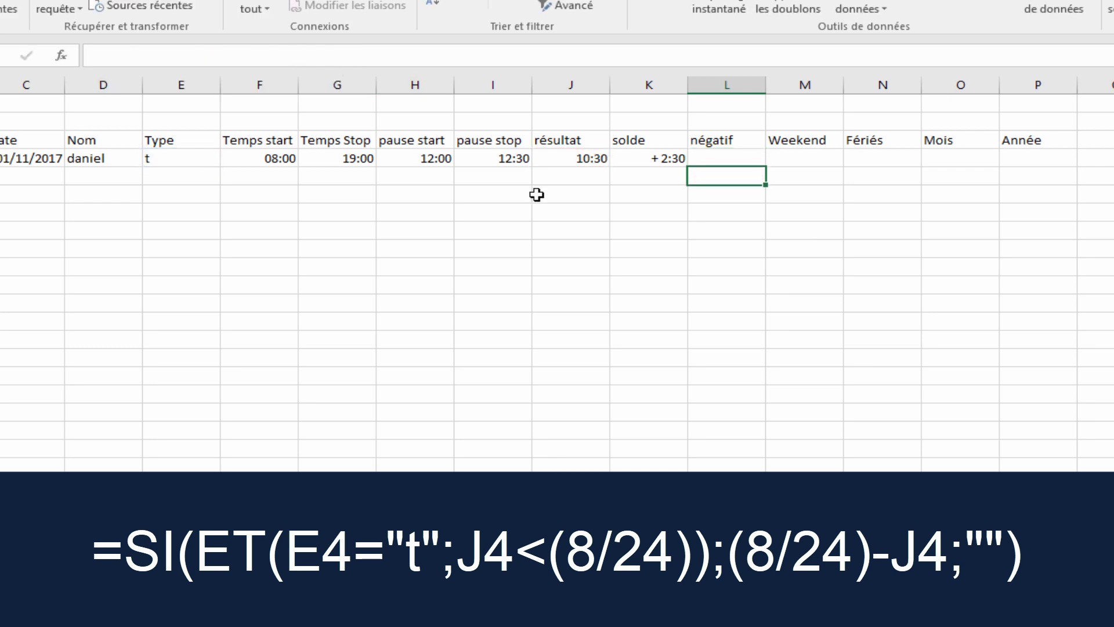
key("Down")
key("Down")
key("Down")
key("Down")
key("Down")
key("Down")
key("Down")
key("Down")
key("Down")
key("Down")
left_click(718, 177)
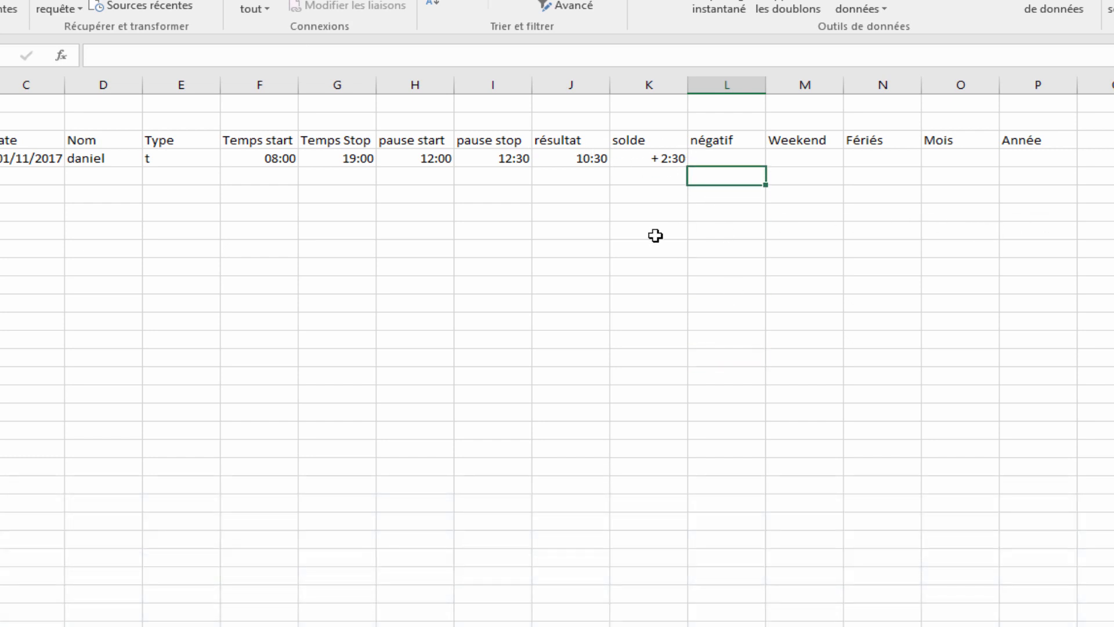
left_click(576, 245)
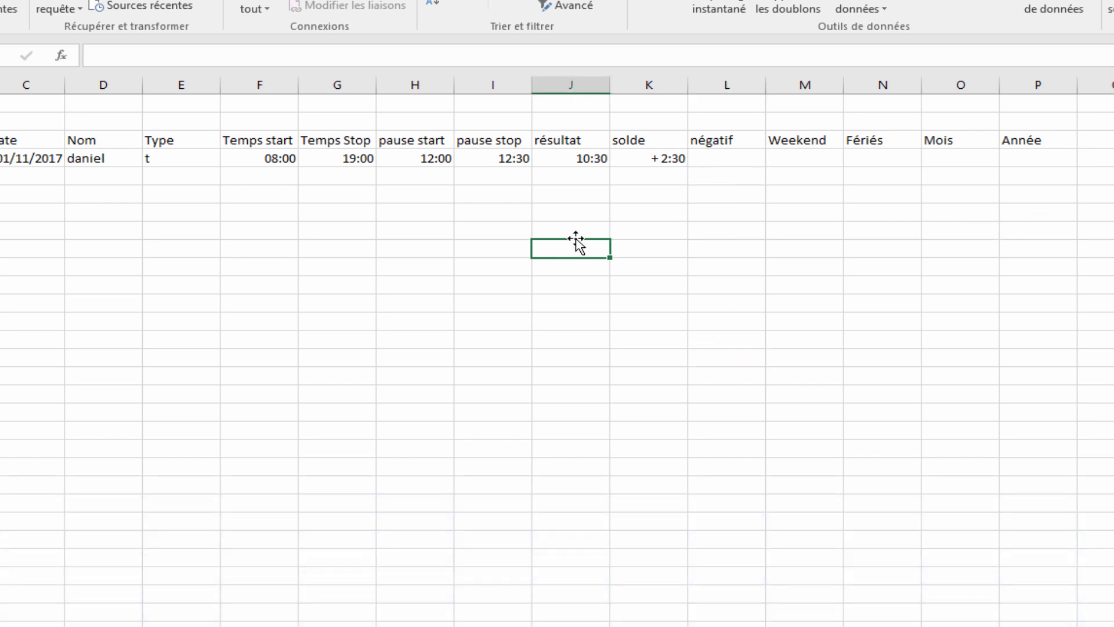
Set the work stop time in G4 to 14:00 and check the solde formula in K4.
left_click(366, 158)
type("14")
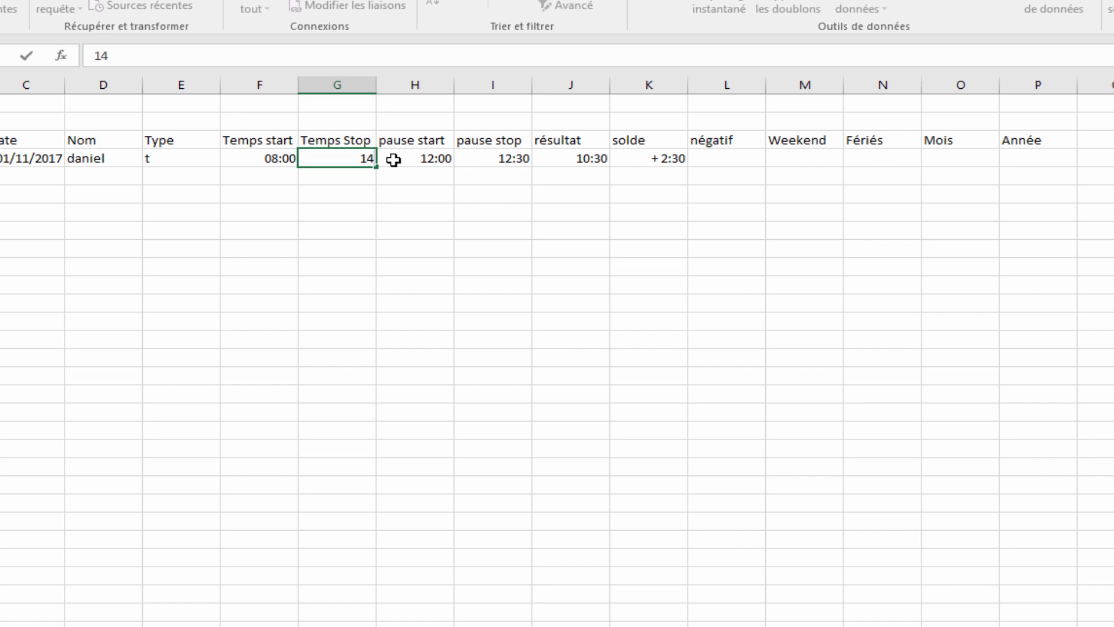
type(":00")
key("Return")
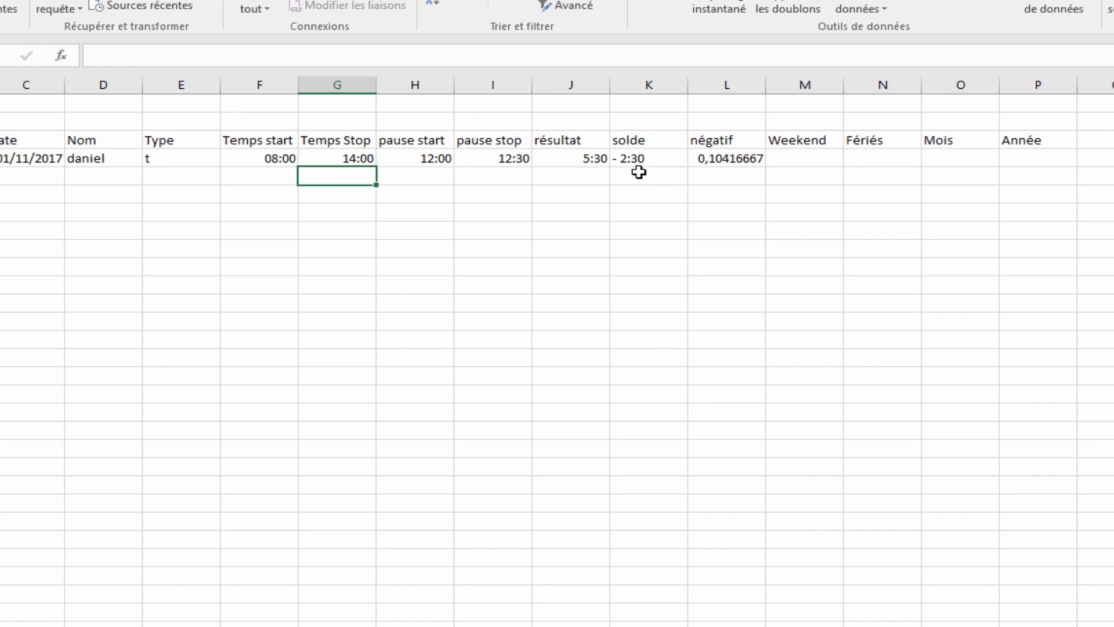
left_click(634, 160)
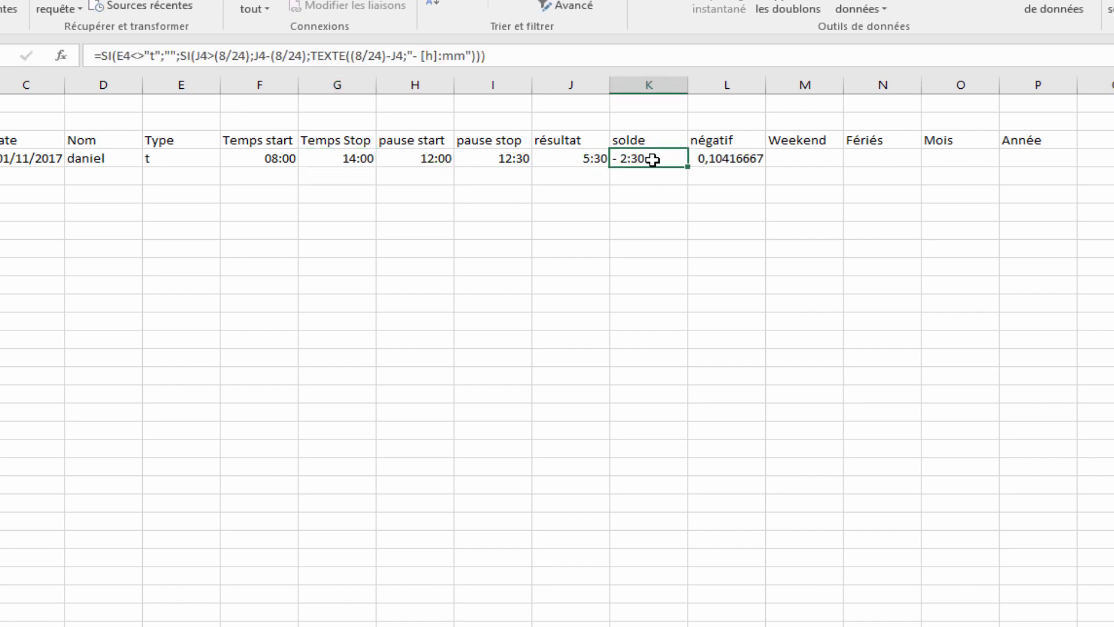
Apply the custom number format [h]:mm to the négatif cell L4.
left_click(763, 158)
right_click(754, 158)
left_click(841, 467)
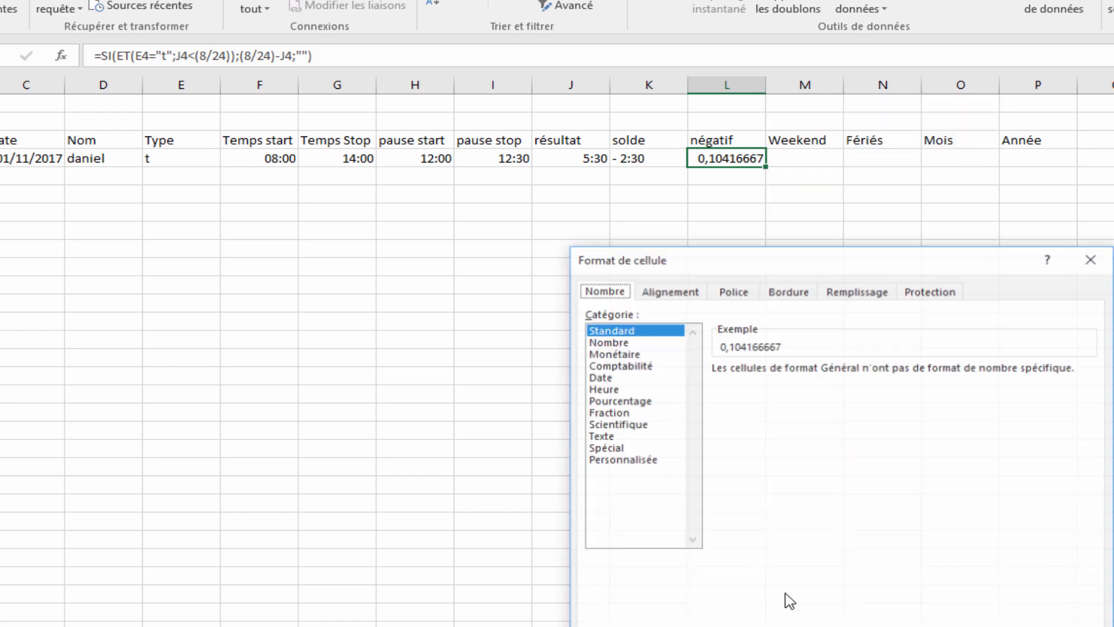
left_click(637, 461)
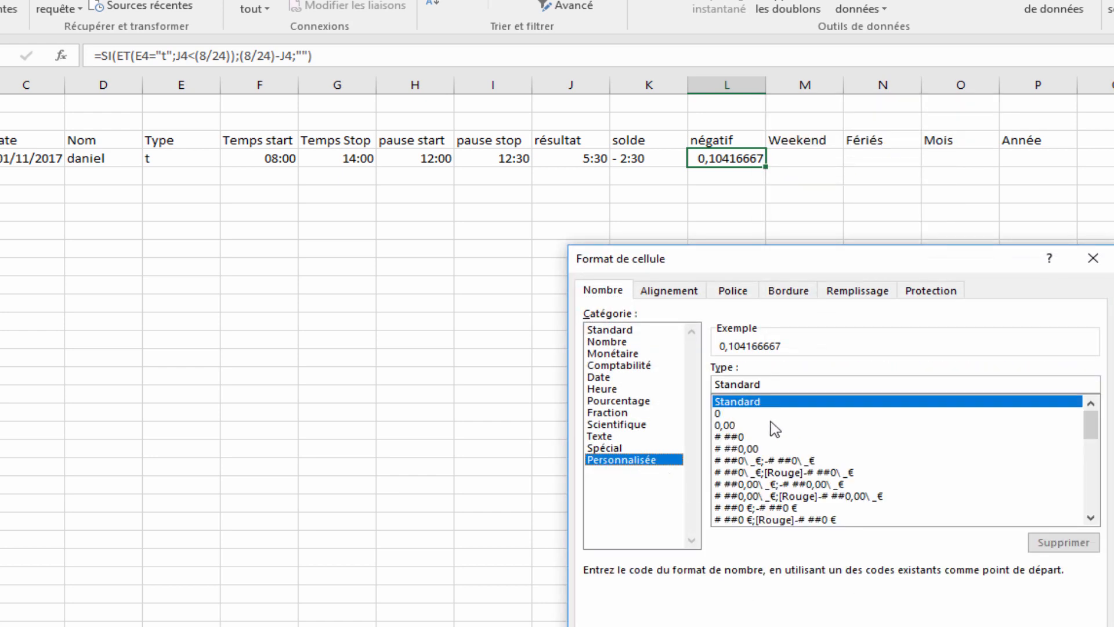
left_click_drag(712, 384, 765, 384)
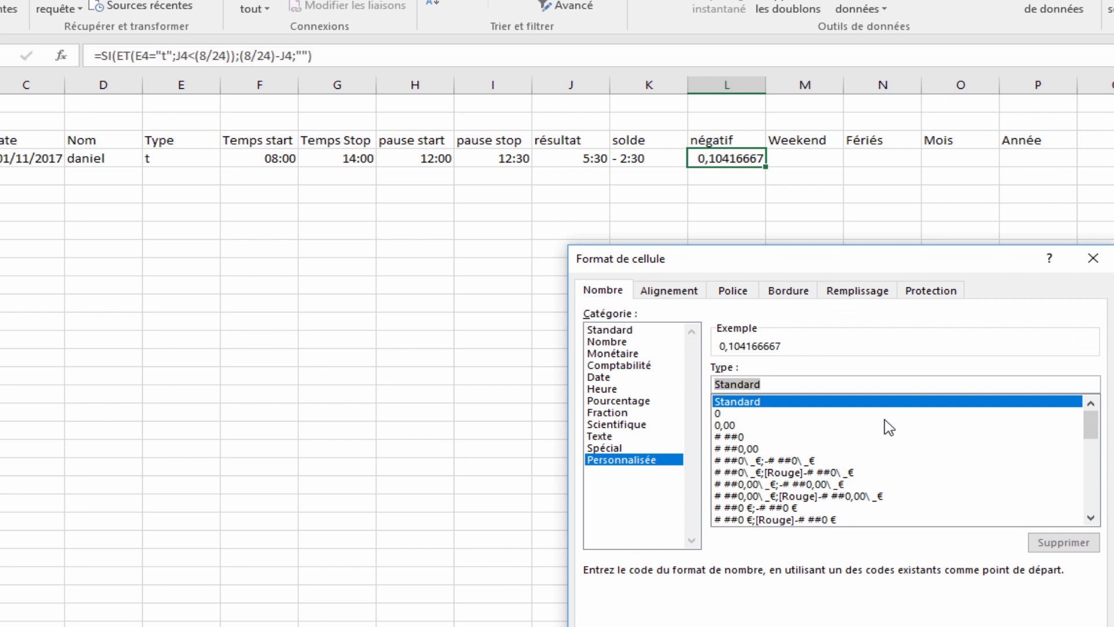
type("-")
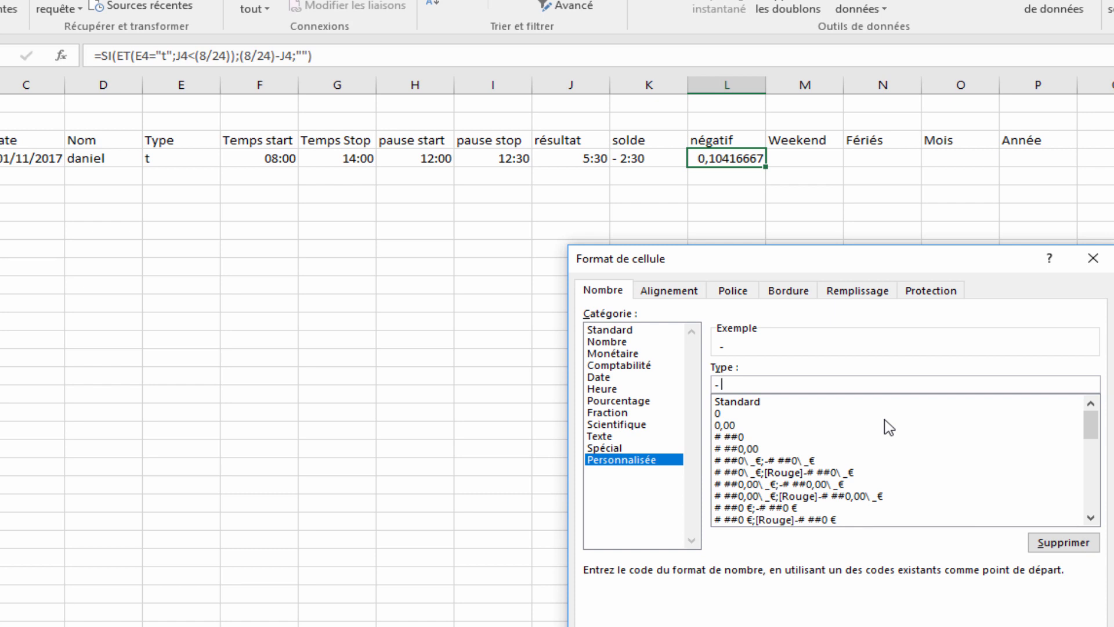
key("BackSpace")
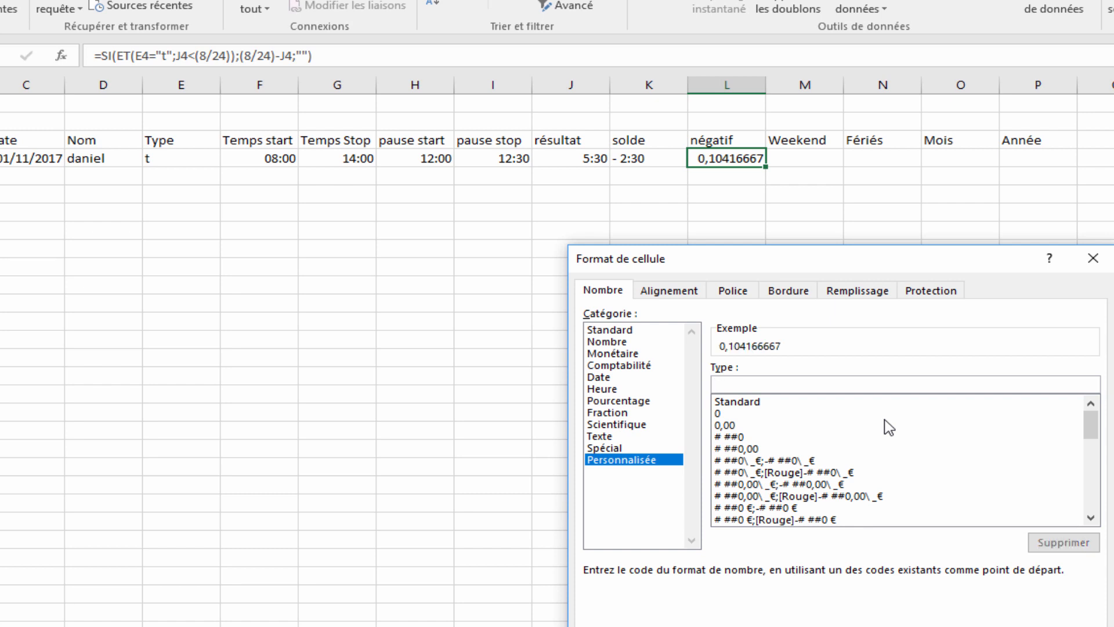
type("[h]:mm")
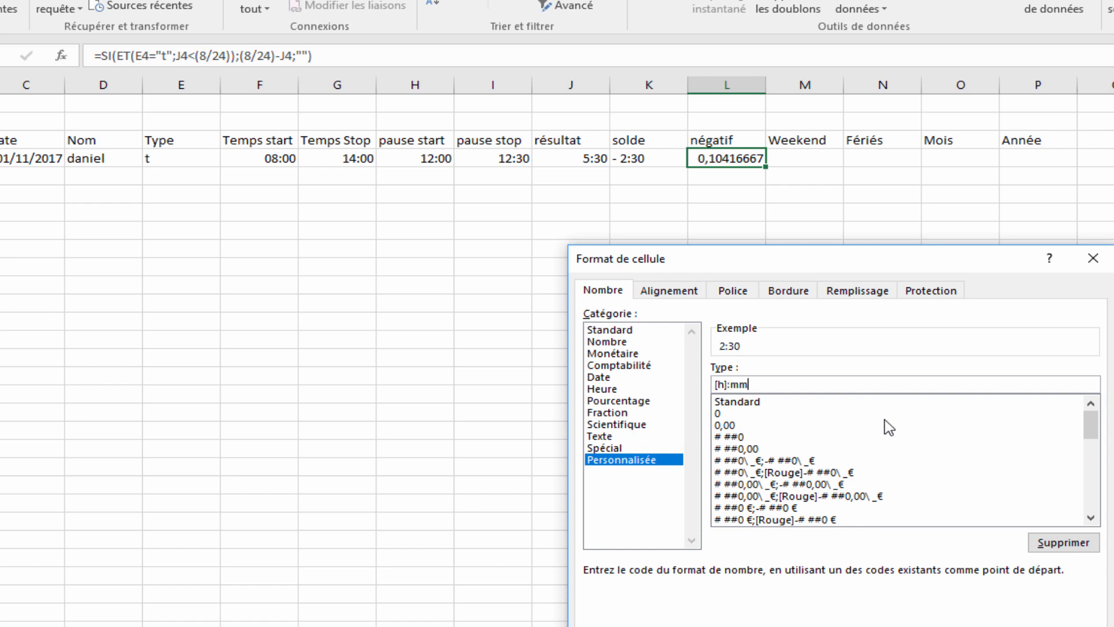
key("Return")
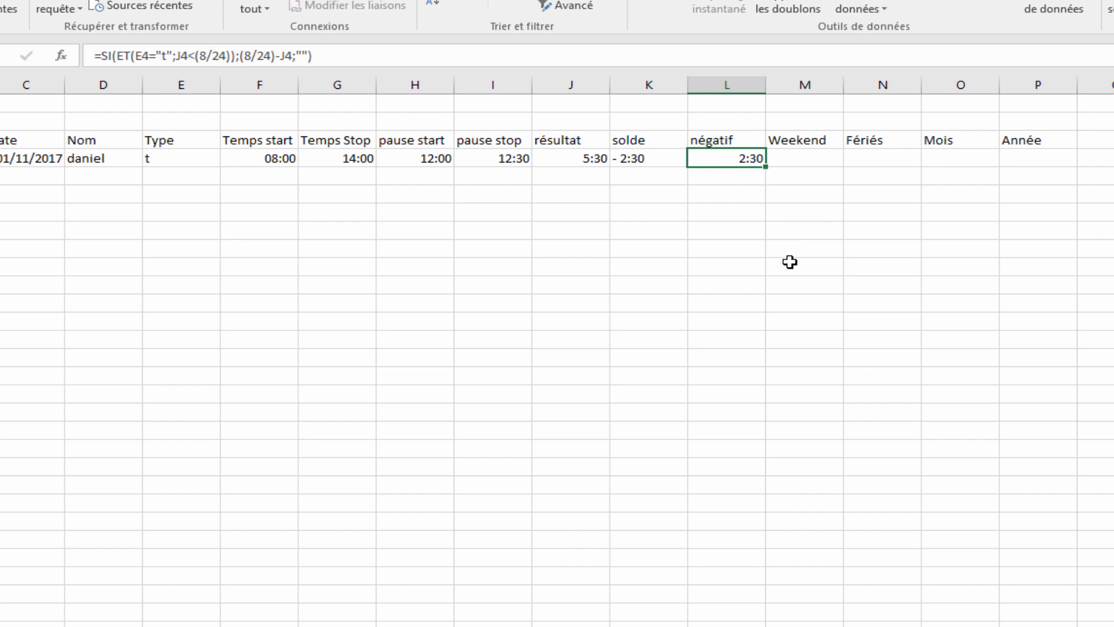
Add a leading minus sign to the custom [h]:mm format of cell L4.
right_click(725, 157)
left_click(835, 464)
left_click(704, 382)
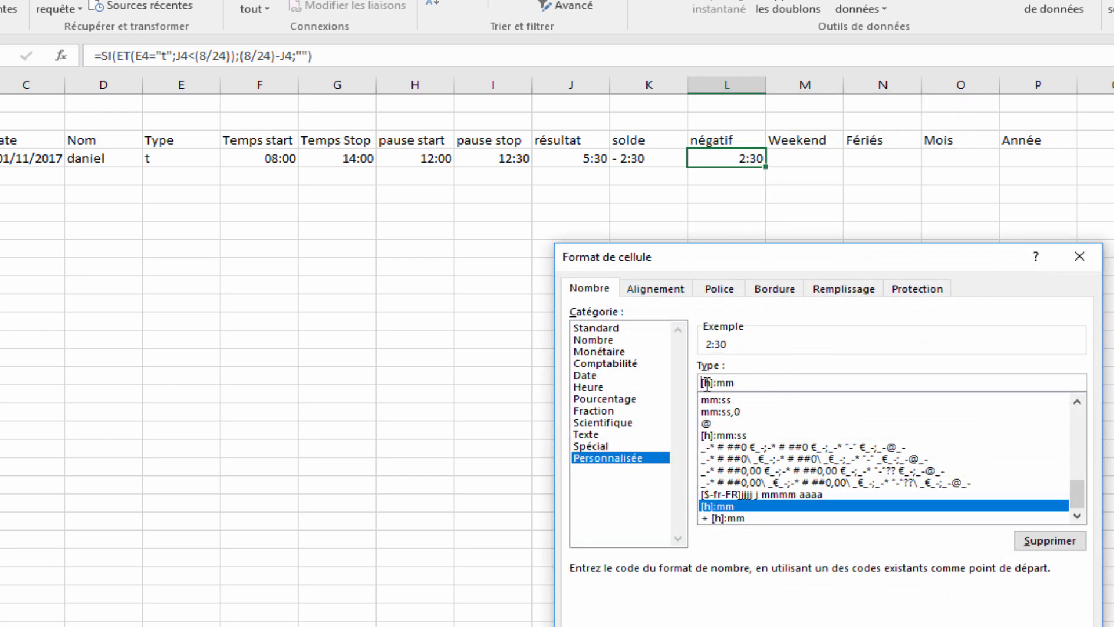
type("-")
key("Return")
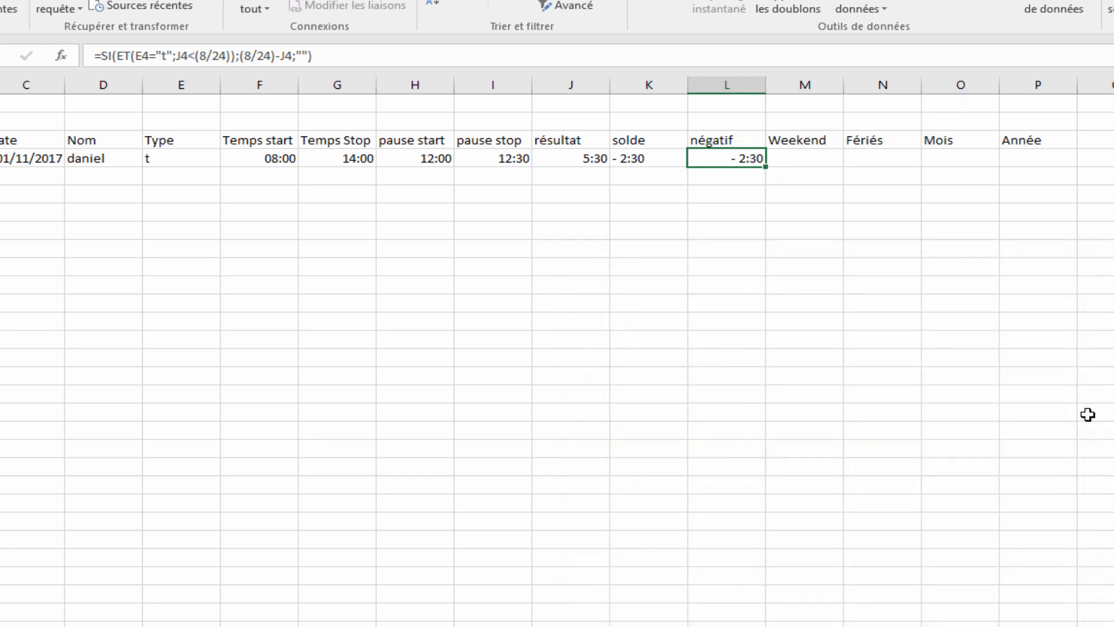
left_click(859, 363)
left_click(847, 415)
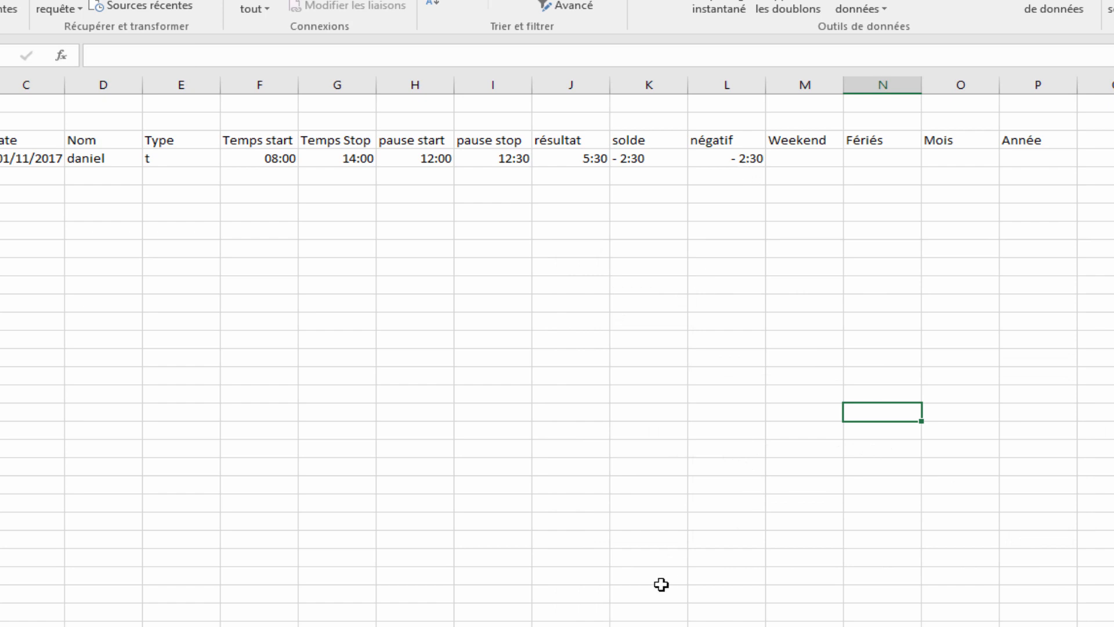
Center the contents of all table columns up to the Année column P.
left_click(427, 352)
left_click_drag(26, 85, 1046, 87)
key("alt+h")
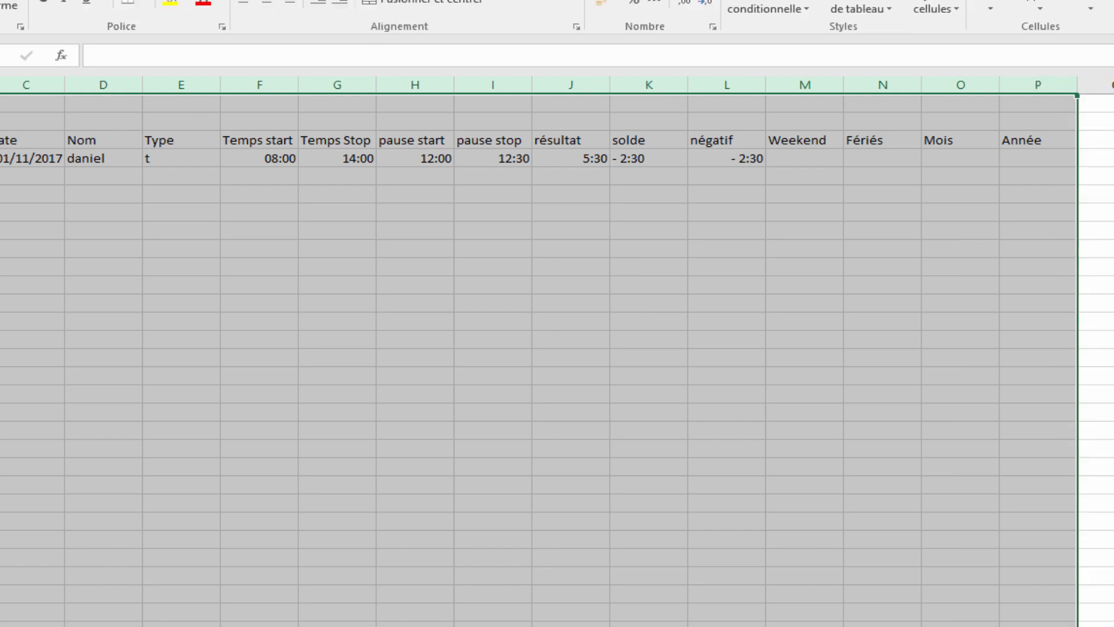
left_click(266, 3)
left_click(570, 284)
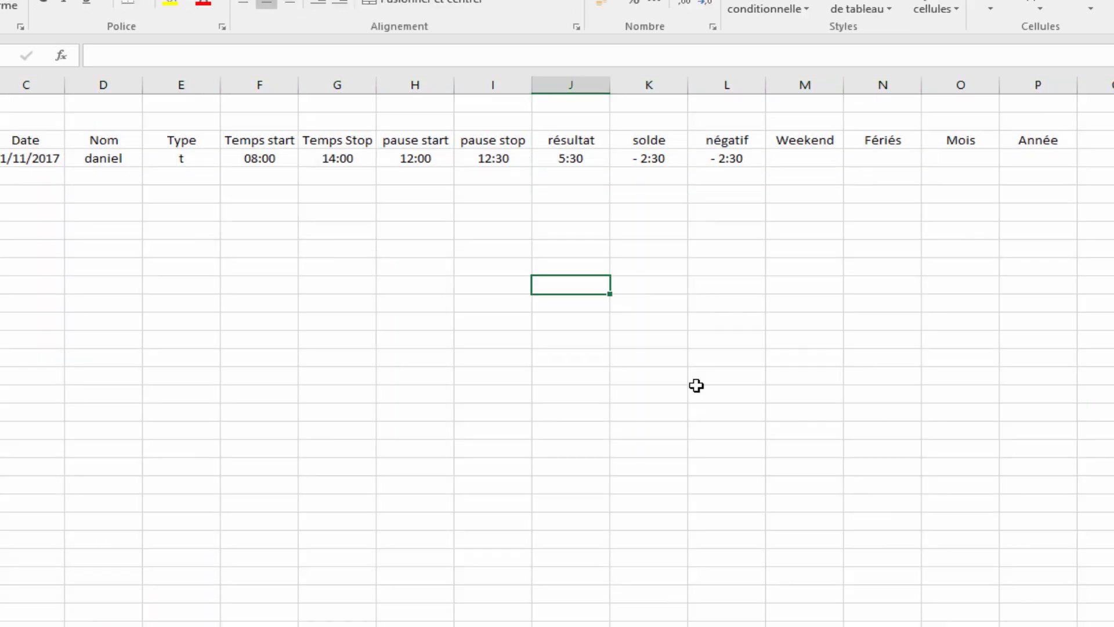
left_click(696, 385)
Start the Weekend formula in M4 with =SI(OU(JOURSEM(C4)=1; as the first weekday condition.
left_click(783, 165)
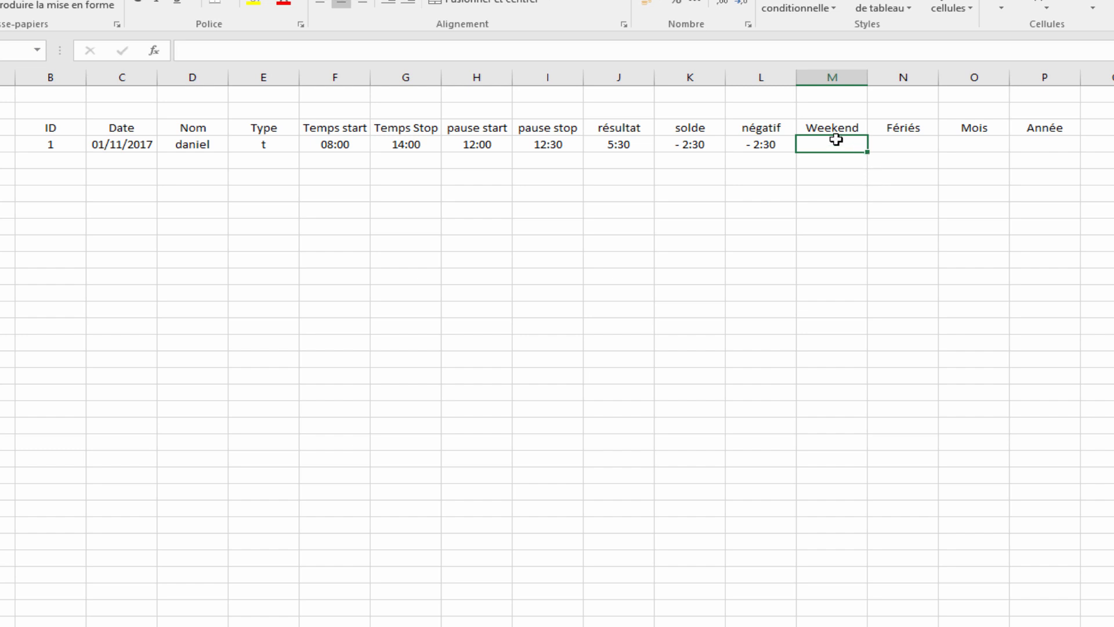
left_click(144, 146)
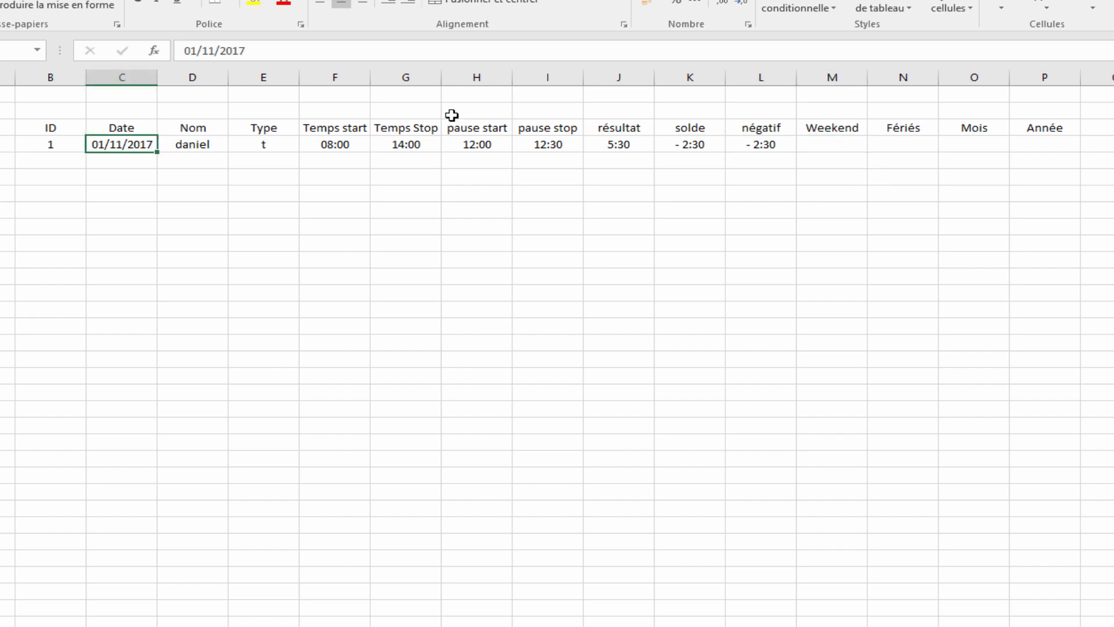
left_click(834, 149)
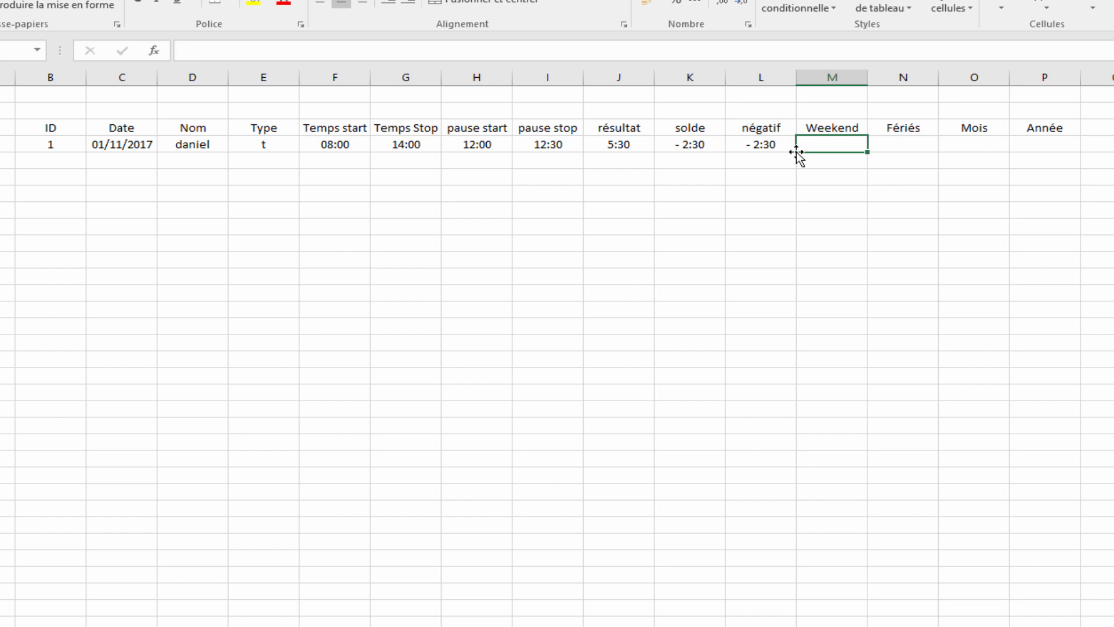
type("=si(ou(")
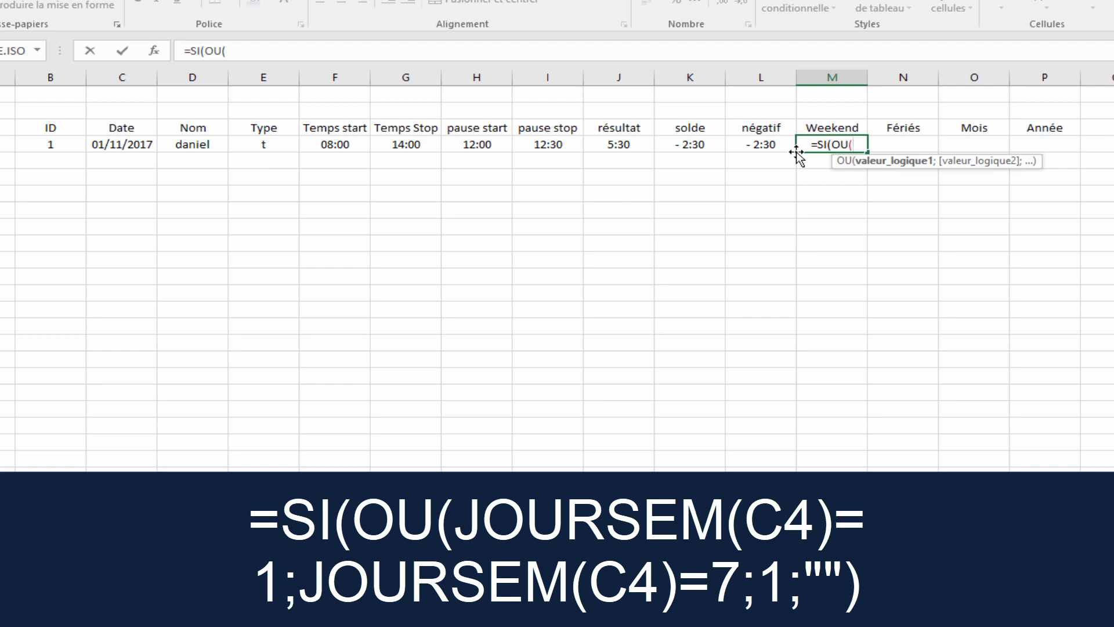
type("jour")
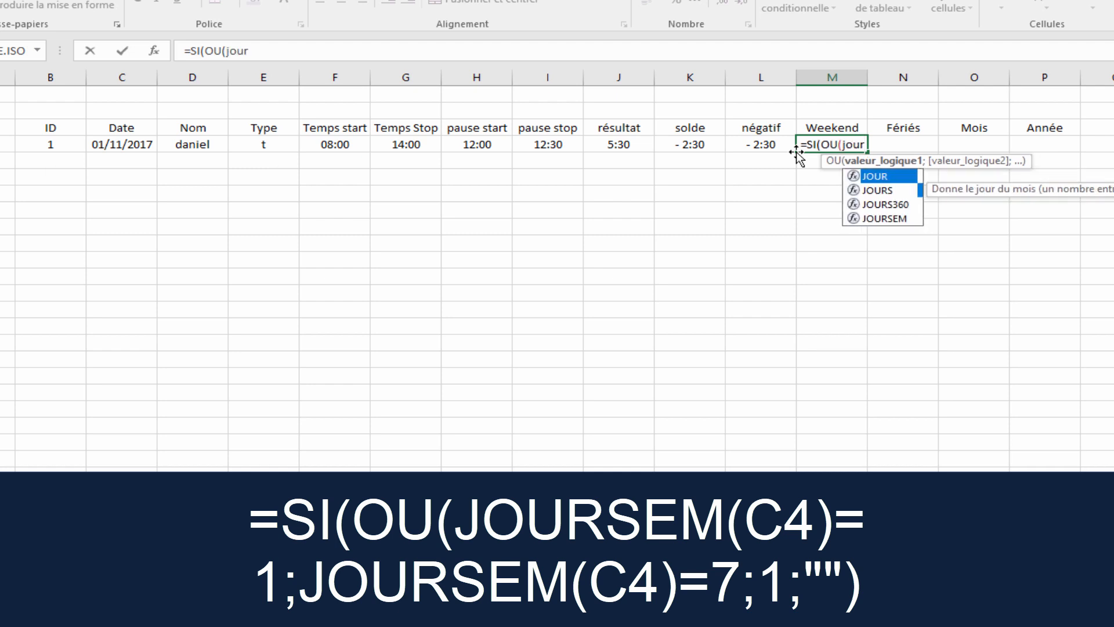
key("Down")
key("Down")
key("Down")
key("Tab")
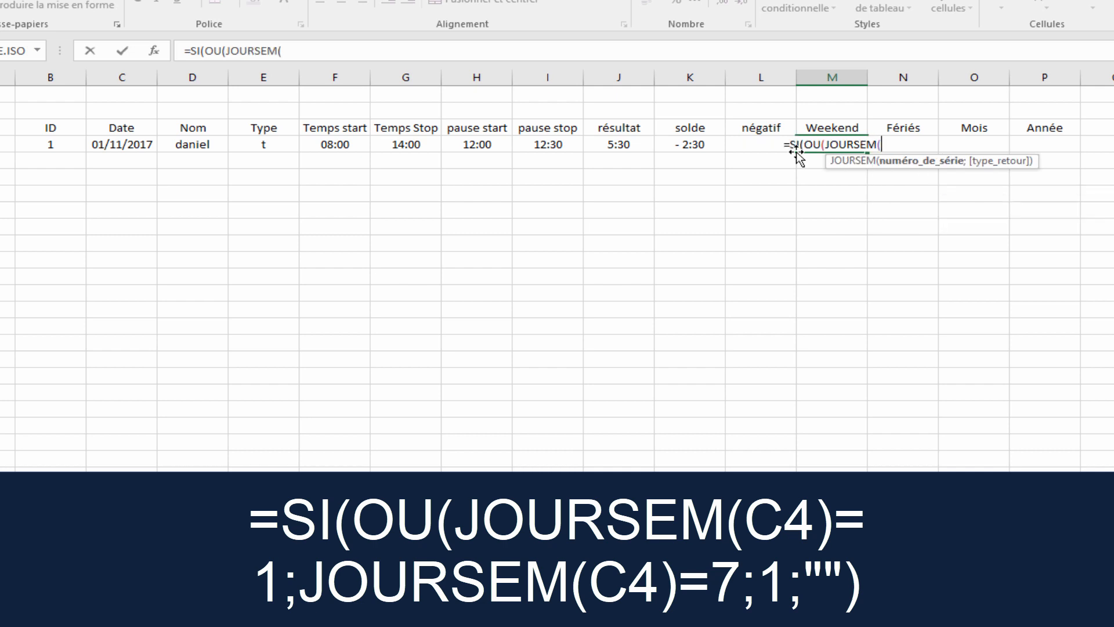
left_click(135, 146)
type(")")
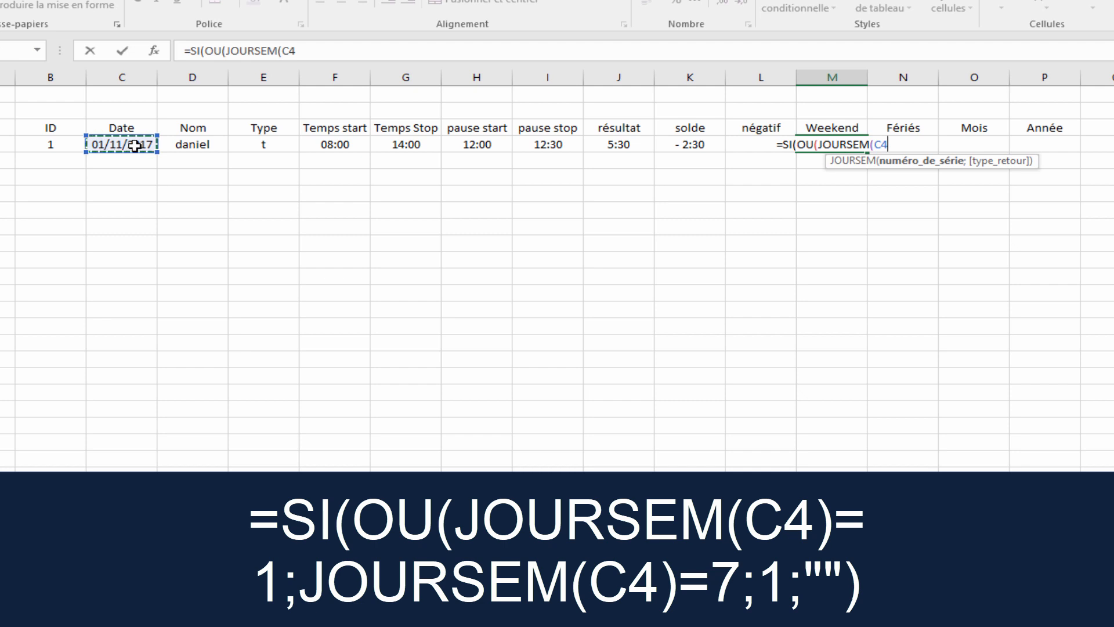
type("=")
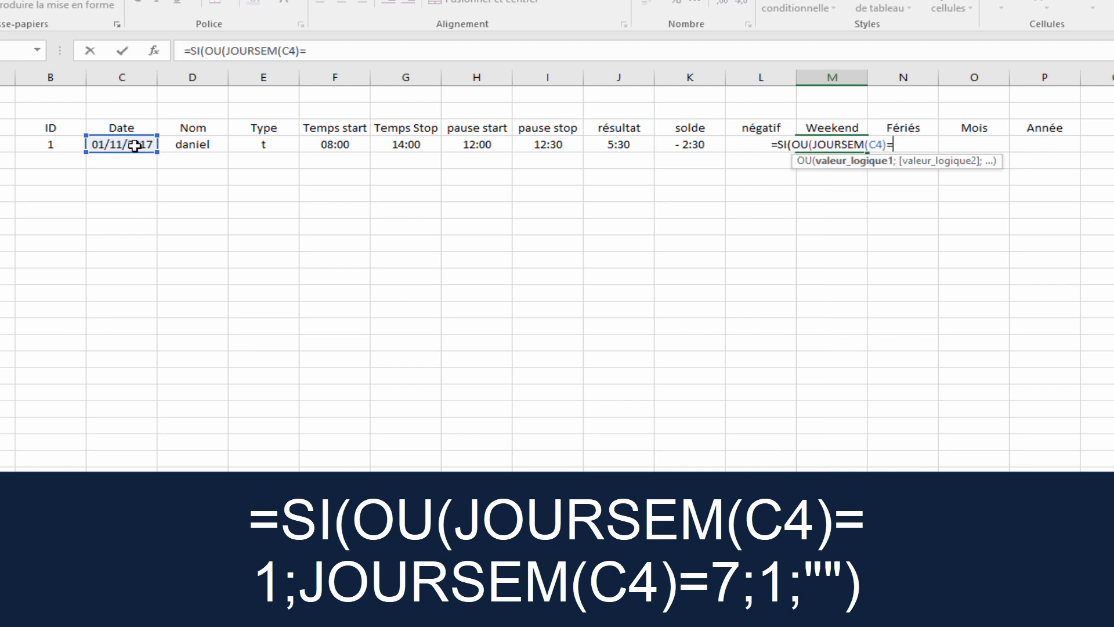
type("1;")
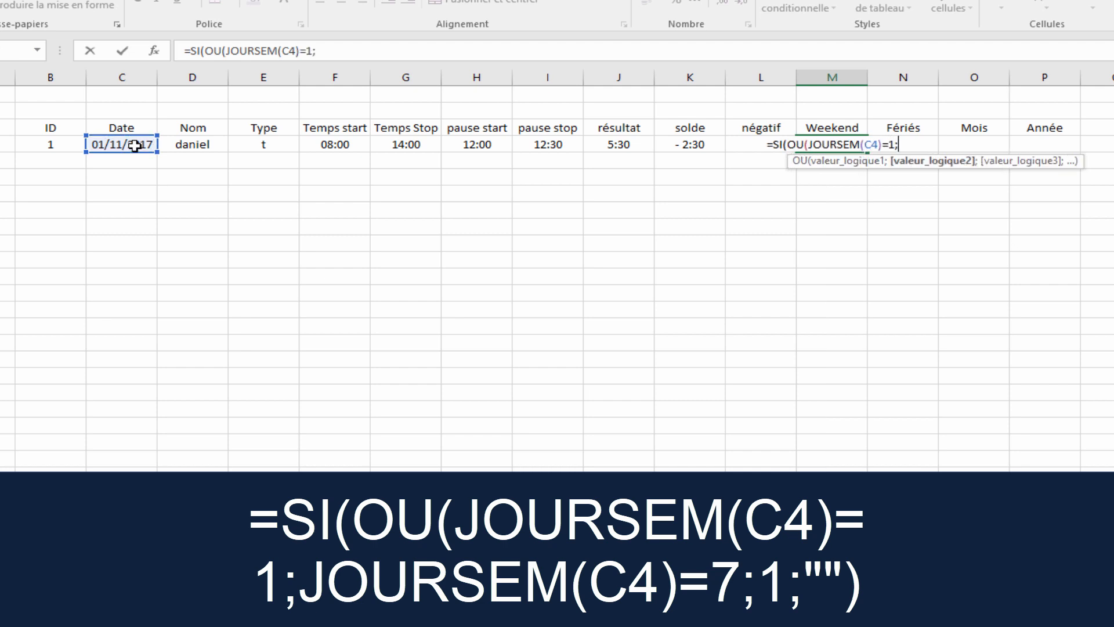
Add JOURSEM(C4)=7 as the second condition in the M4 formula and close the OU function.
type("jou")
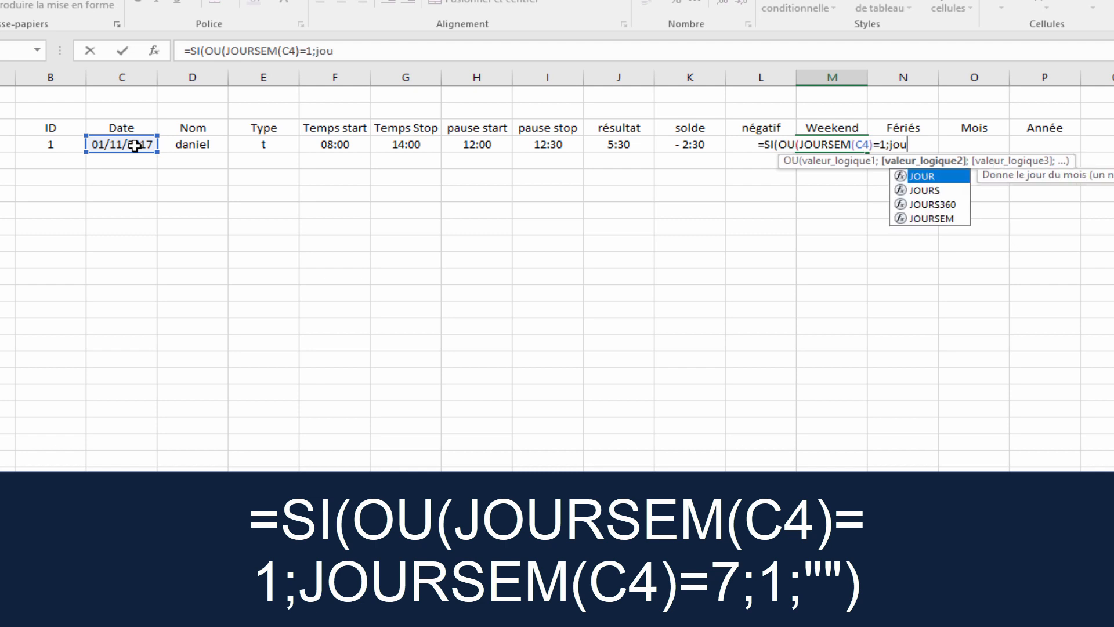
key("Down")
key("Down")
key("Down")
key("Tab")
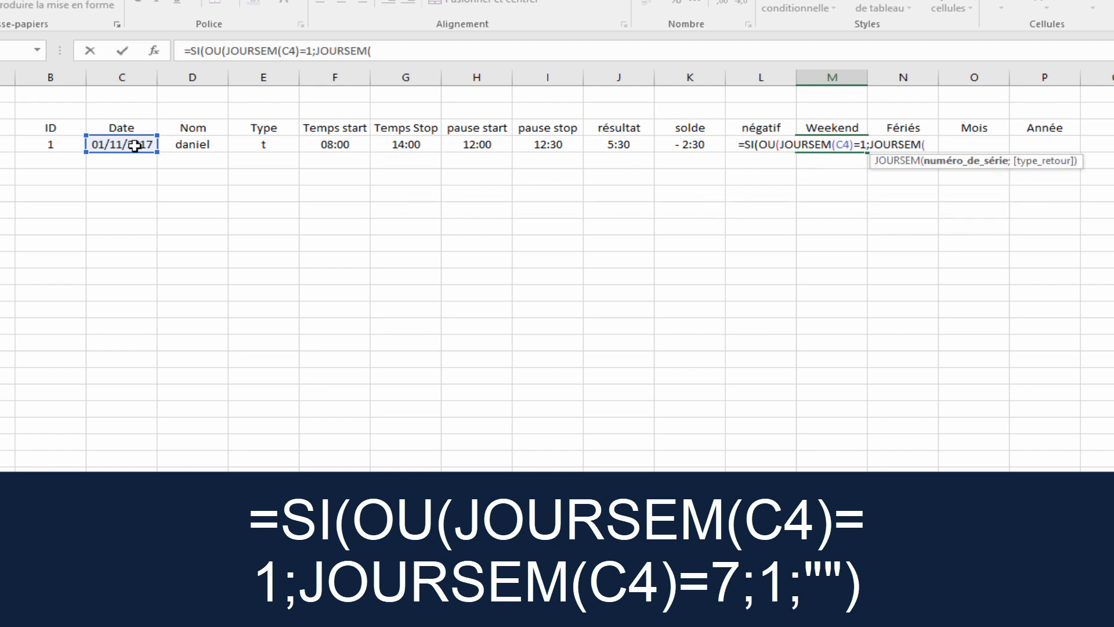
left_click(136, 146)
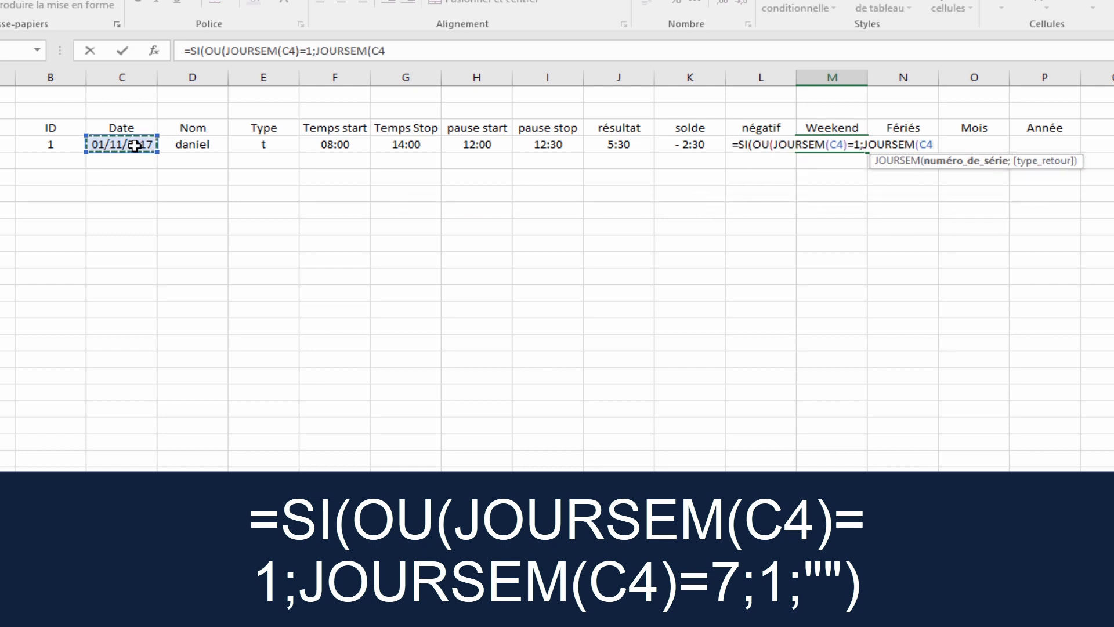
type(")")
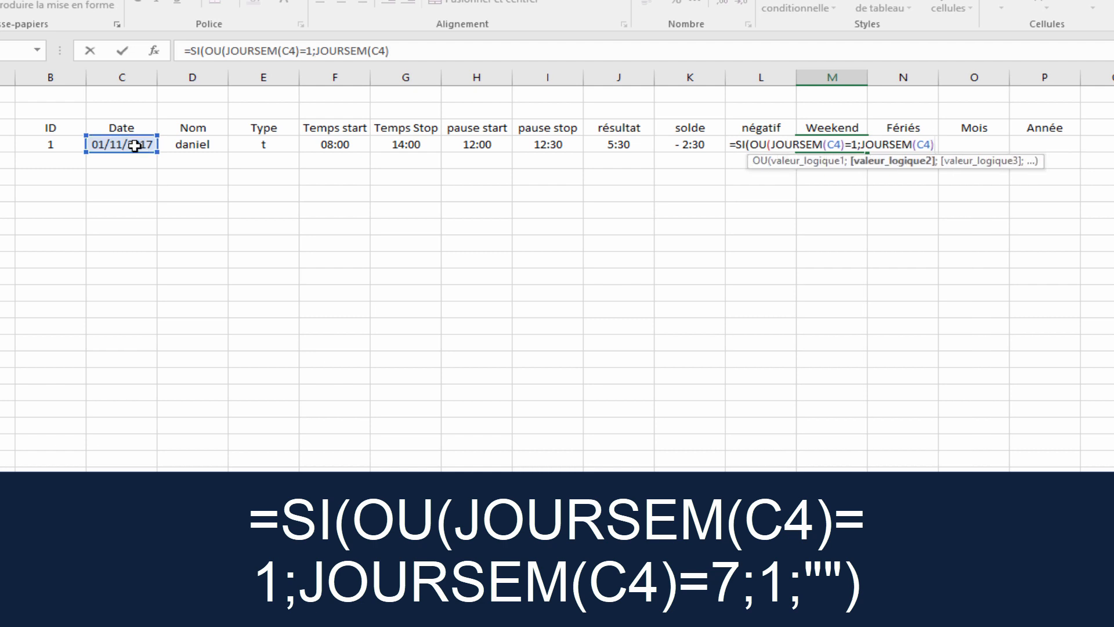
type("=7)")
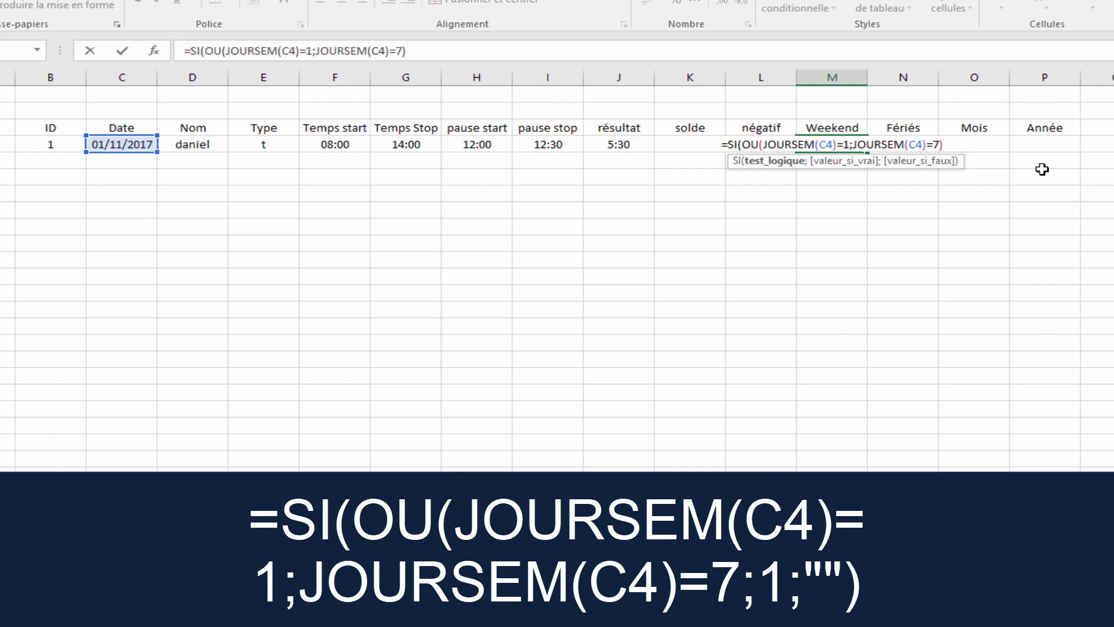
Complete the M4 formula with 1 as the value if true and "" as the value if false, and validate it.
type(";")
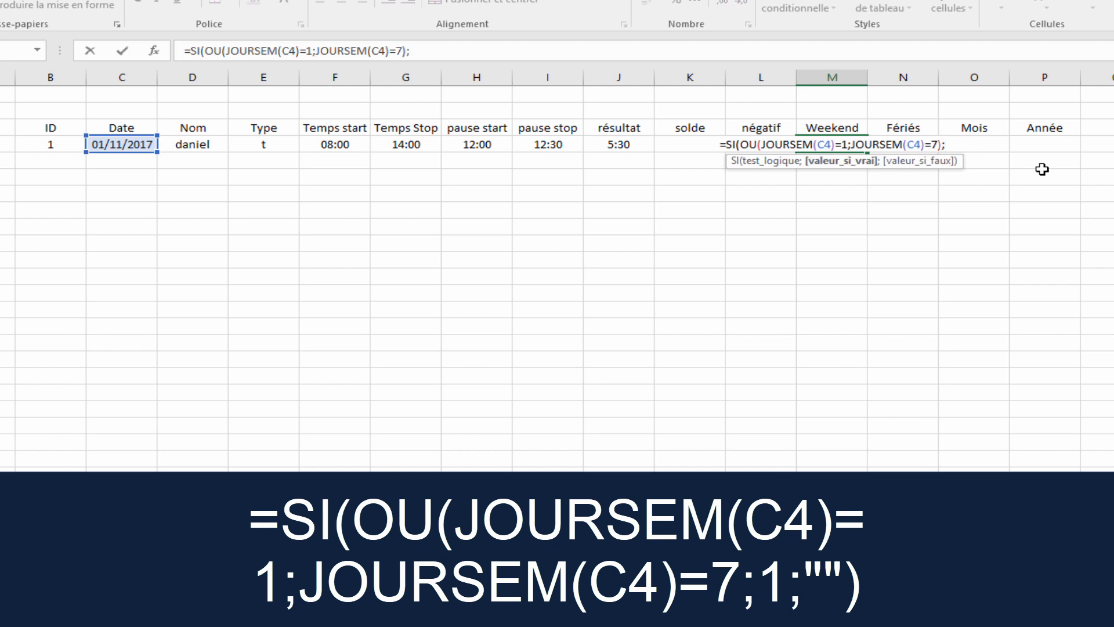
type("\"")
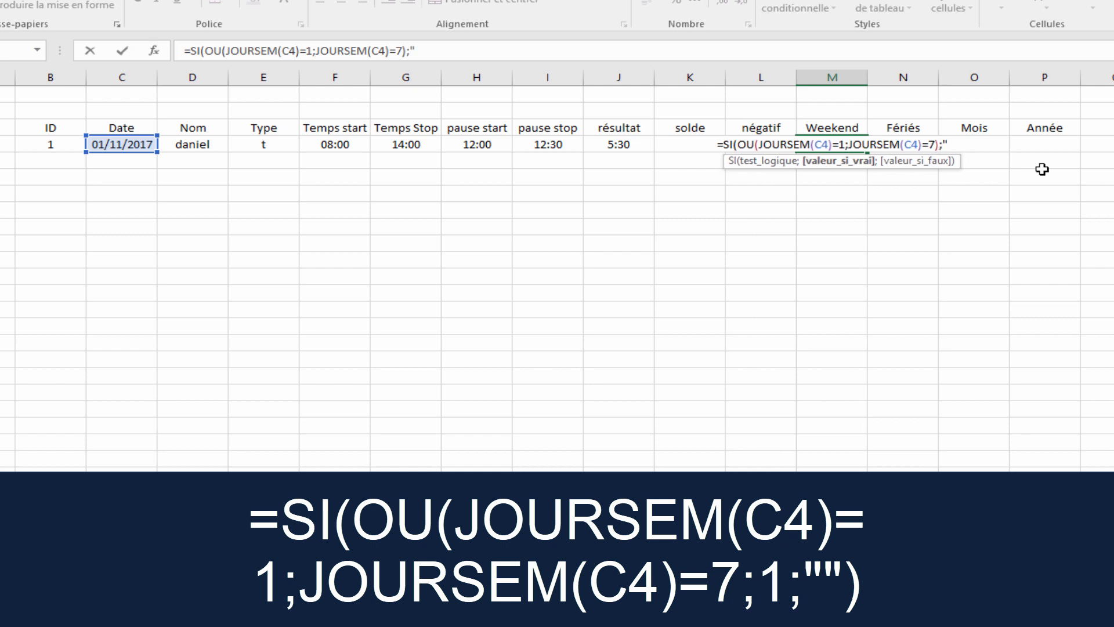
key("BackSpace")
type("2")
key("BackSpace")
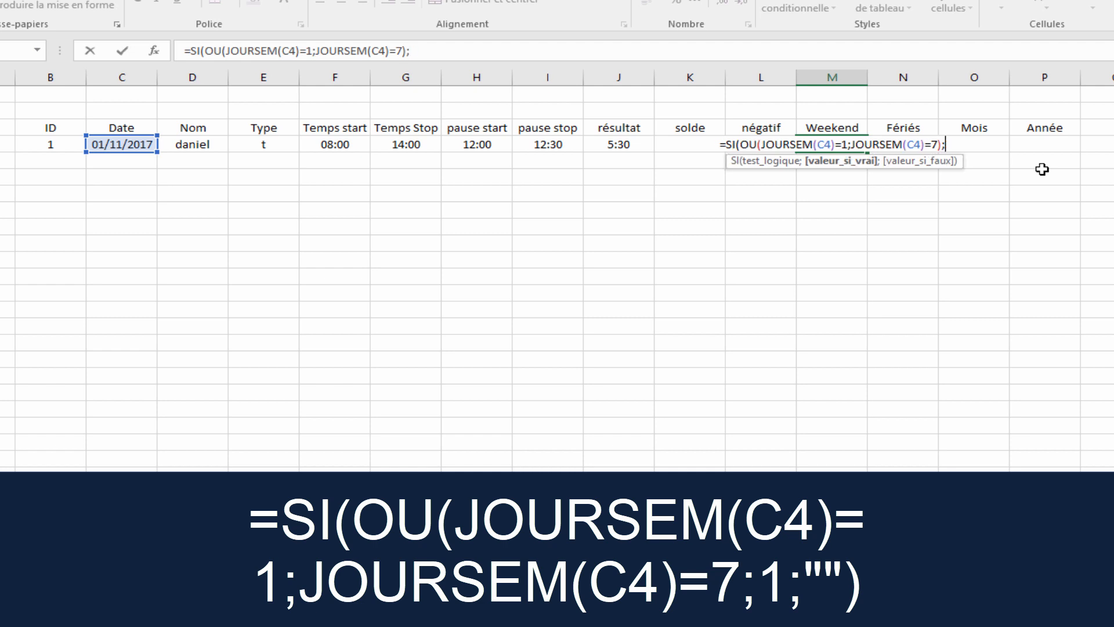
type("1;")
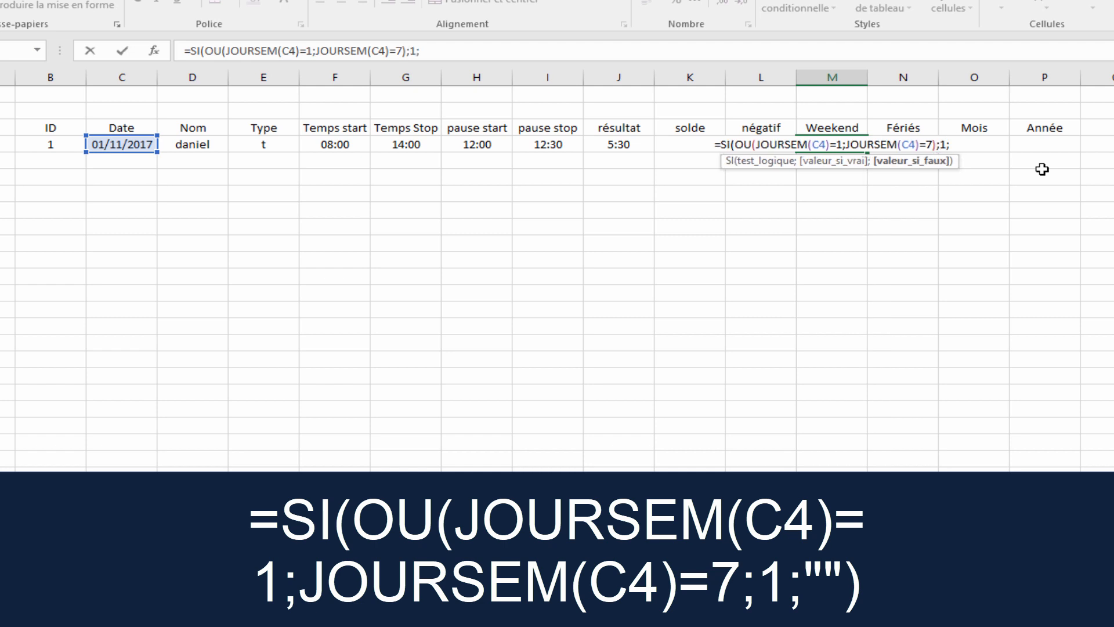
type("\"\")")
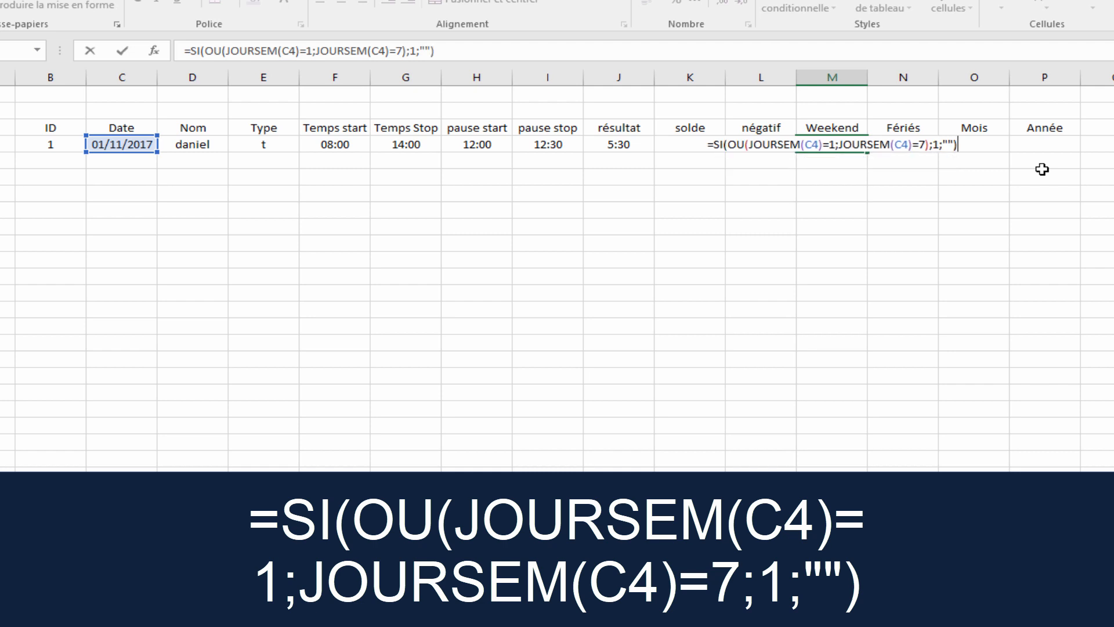
key("Return")
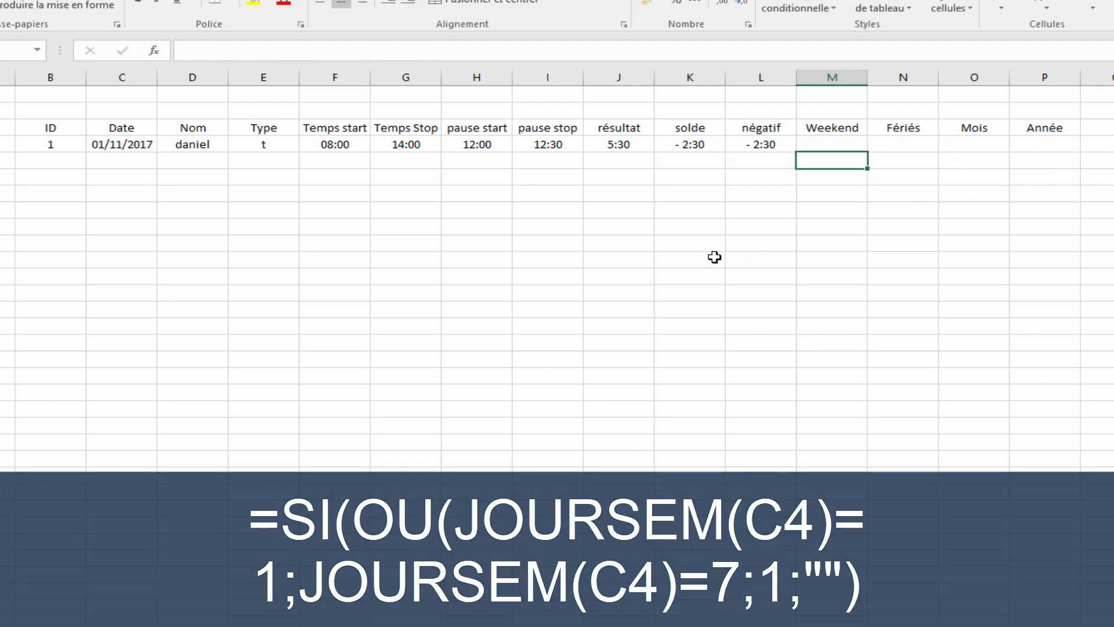
Check the date in C4 against the Weekend formula in M4.
left_click(619, 258)
left_click(102, 141)
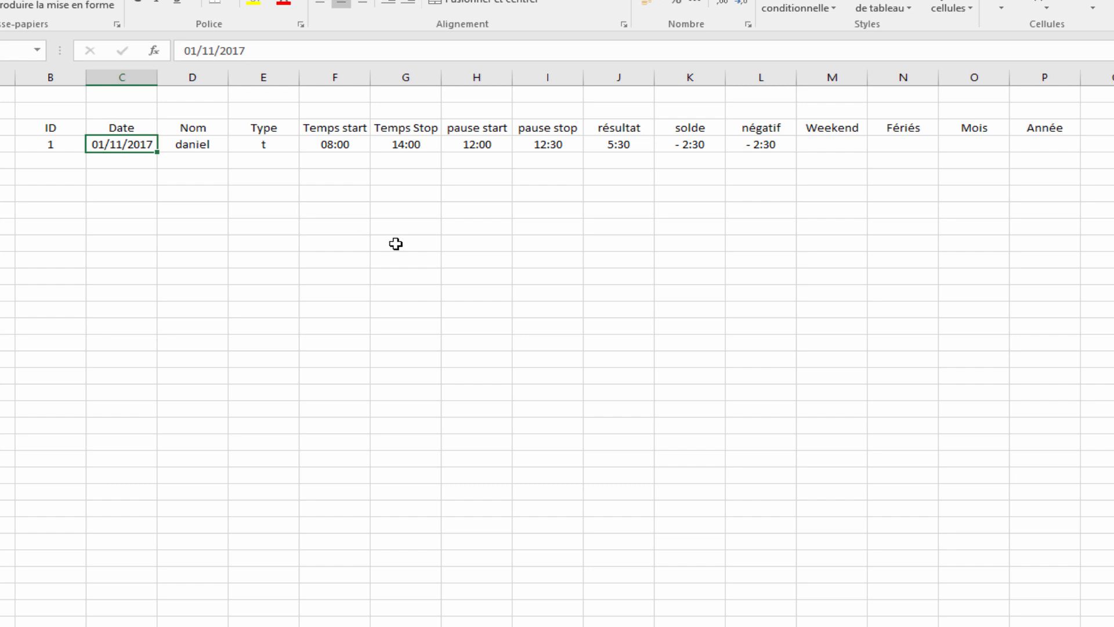
left_click(820, 143)
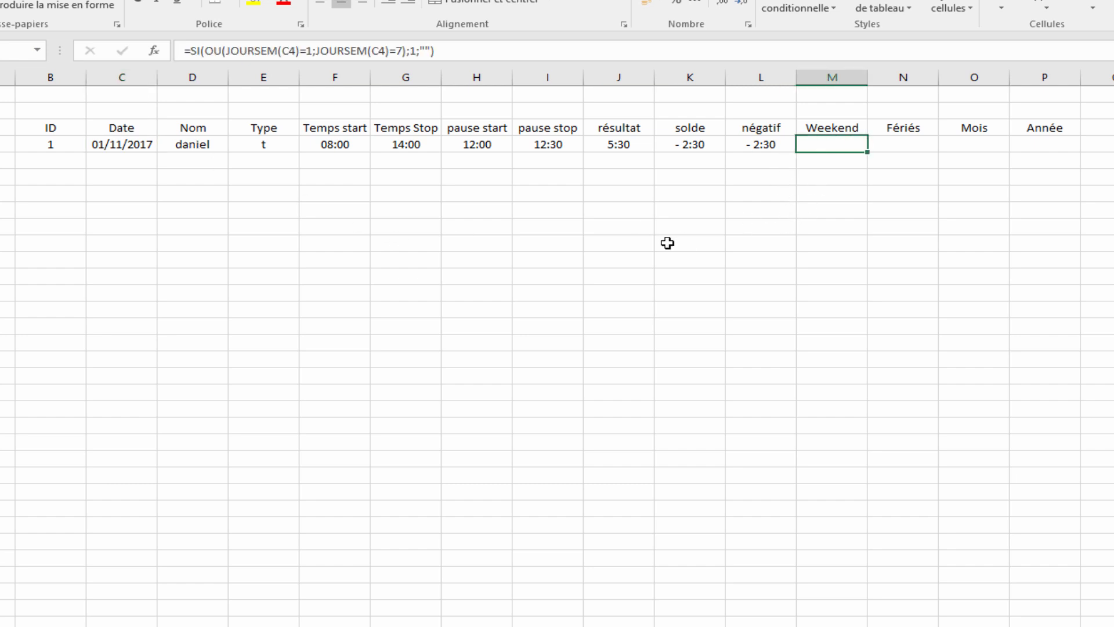
key("Up")
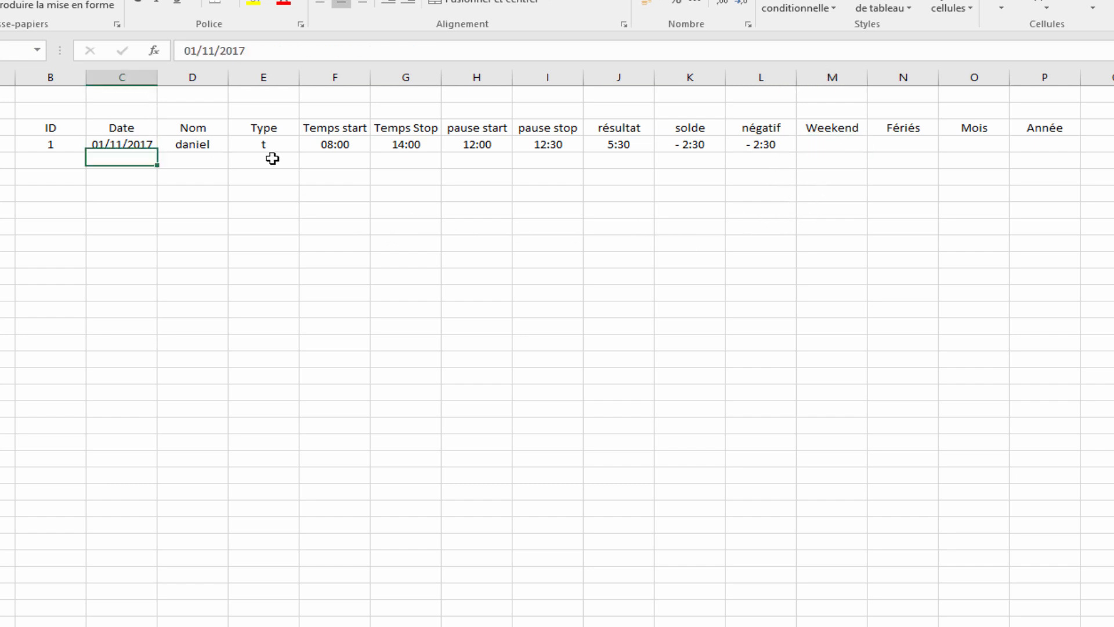
Test the Weekend formula in M4 by setting the date in C4 to 12/11/2017.
type("12/11/2017")
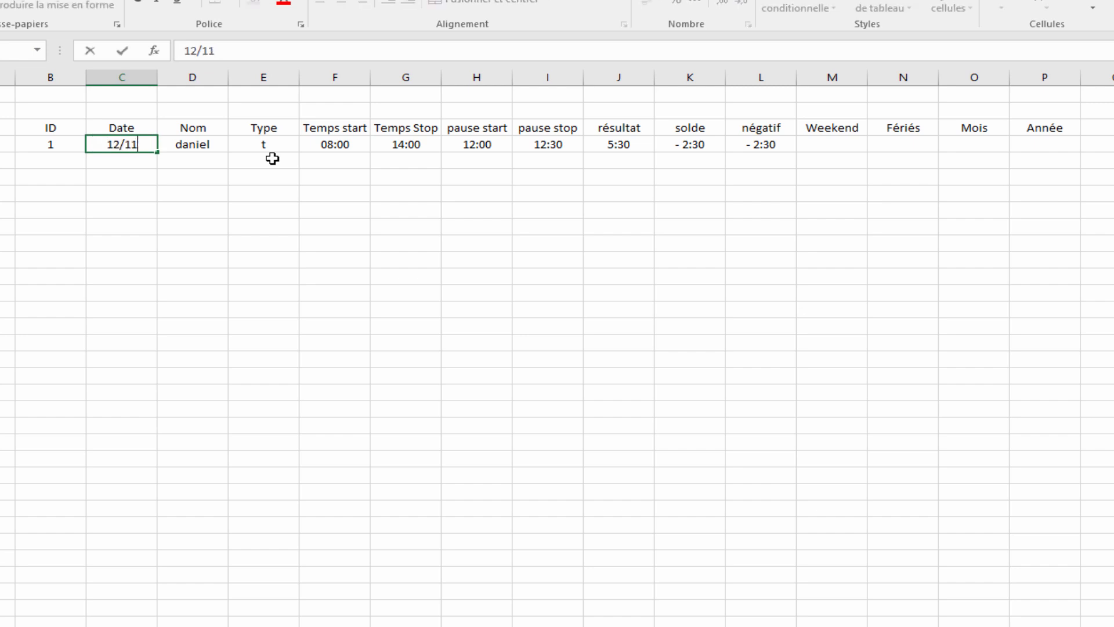
key("Return")
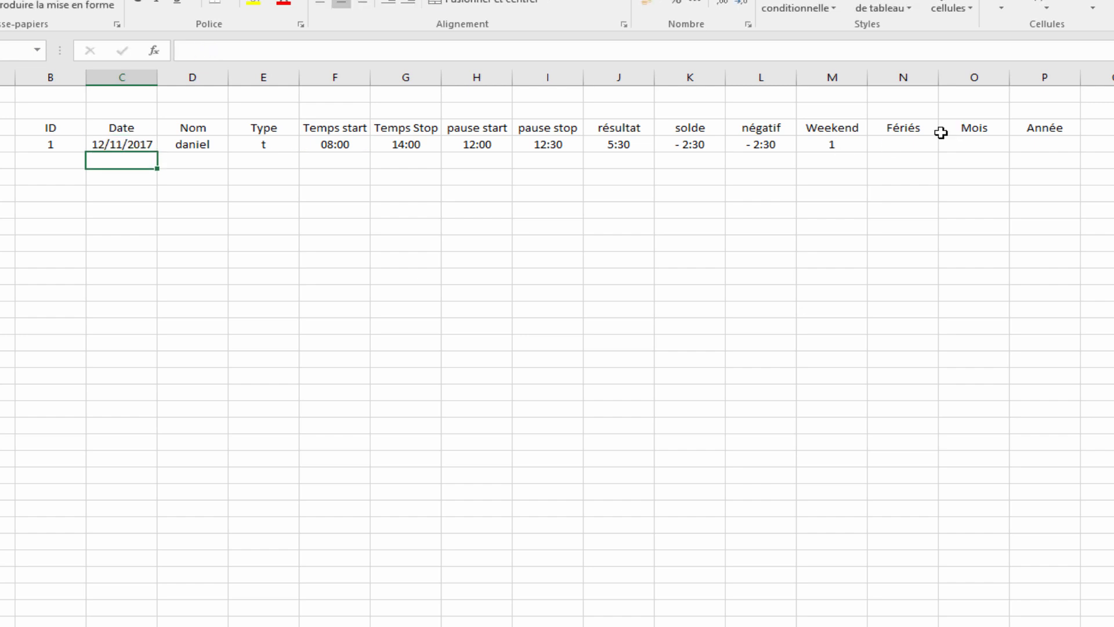
left_click(833, 143)
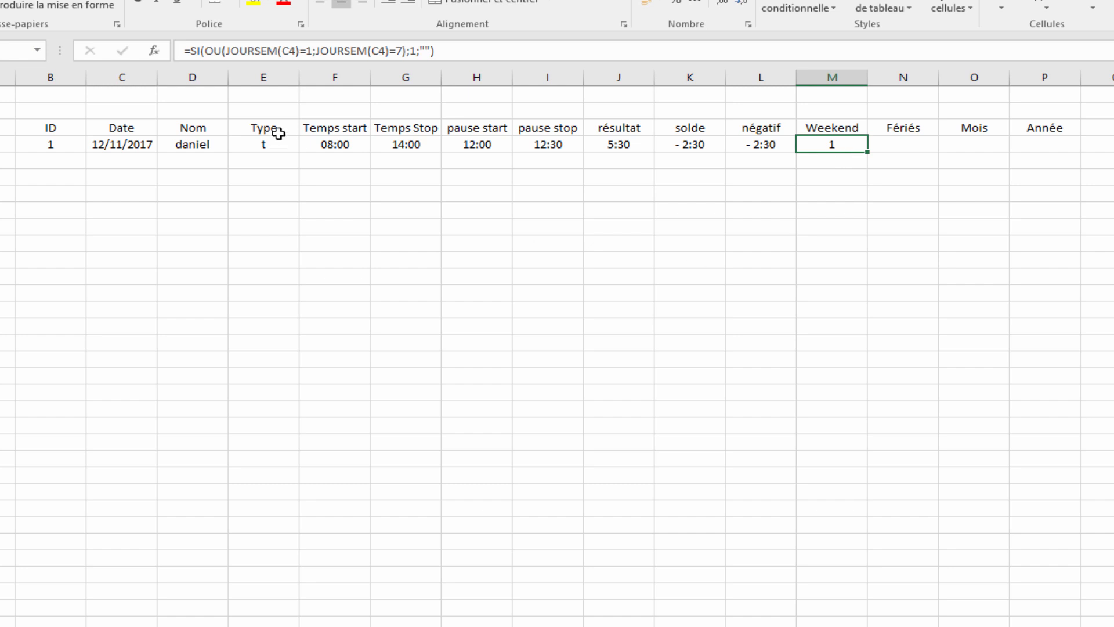
Set the date in C4 to 11/11/2017 to test the Weekend formula on another day.
left_click(123, 143)
key("F2")
type("11/11/")
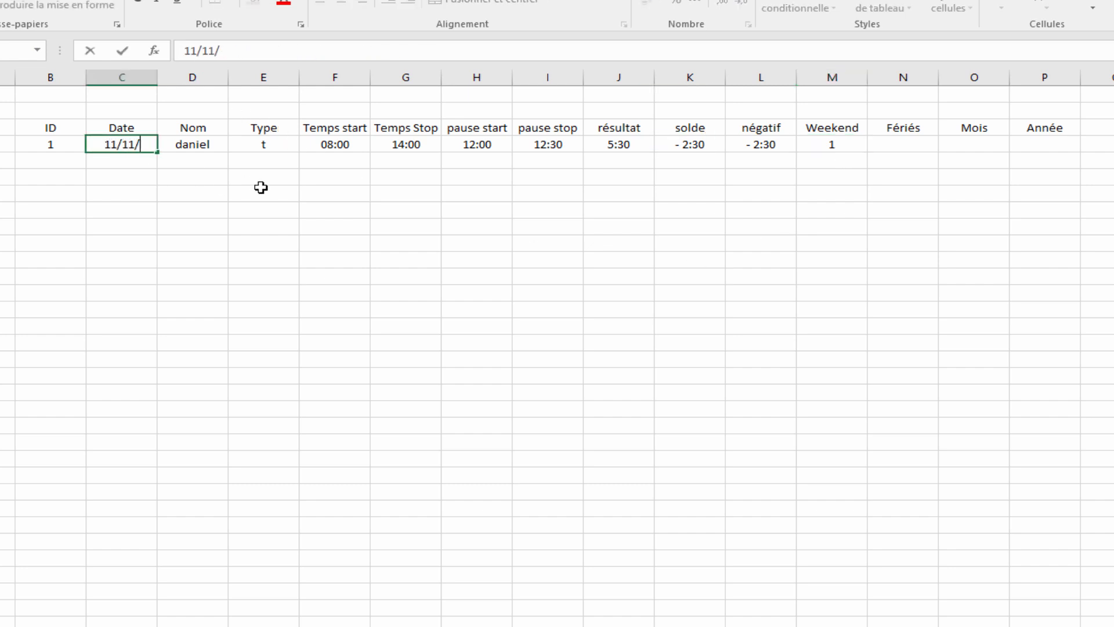
type("2017")
key("Return")
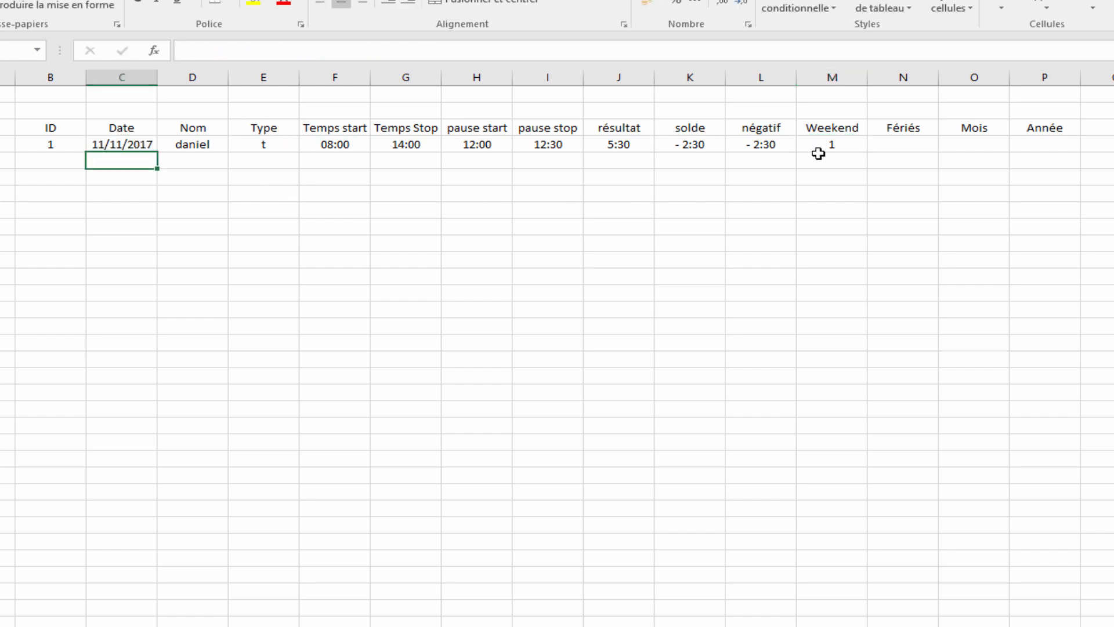
Test the Weekend formula with the date 13/11 in C4 and restore the date to 1/11.
left_click(110, 145)
type("13/11")
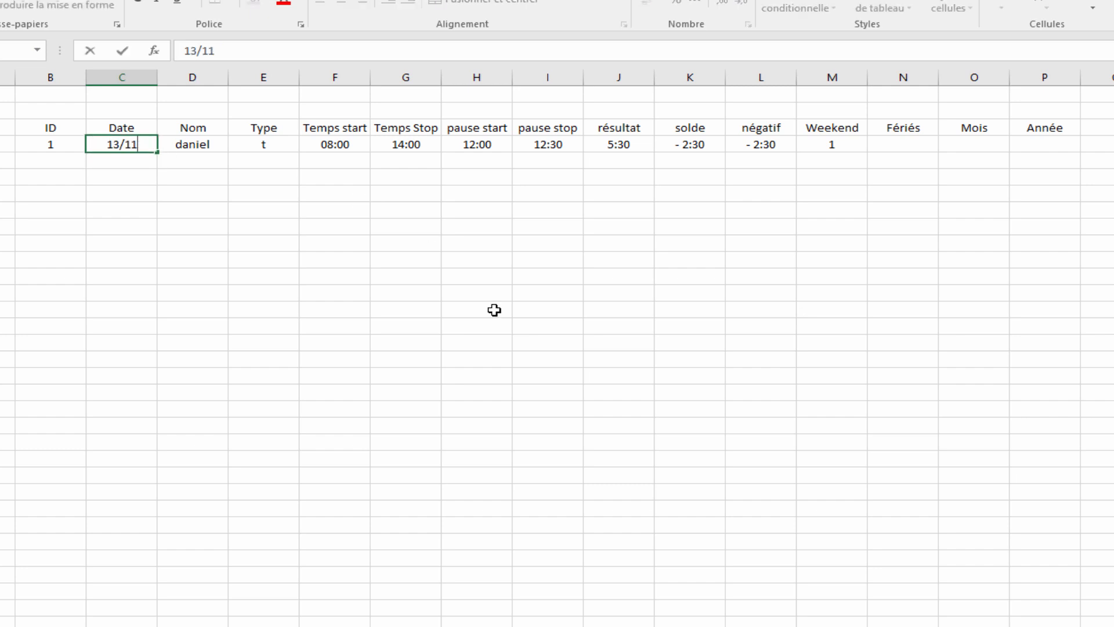
key("Return")
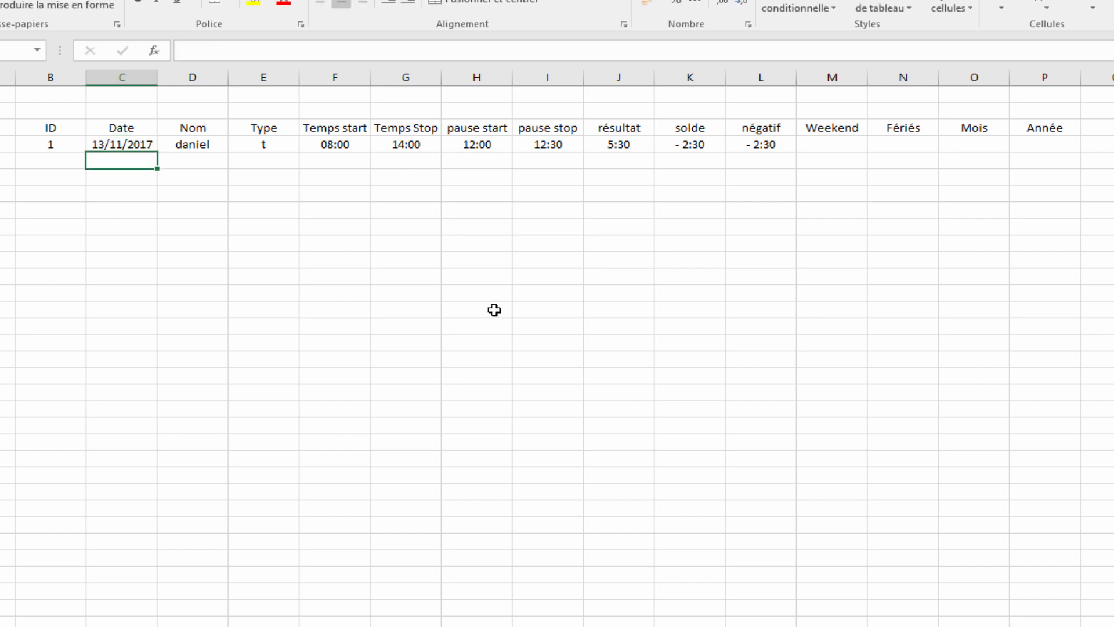
key("Up")
type("1/11")
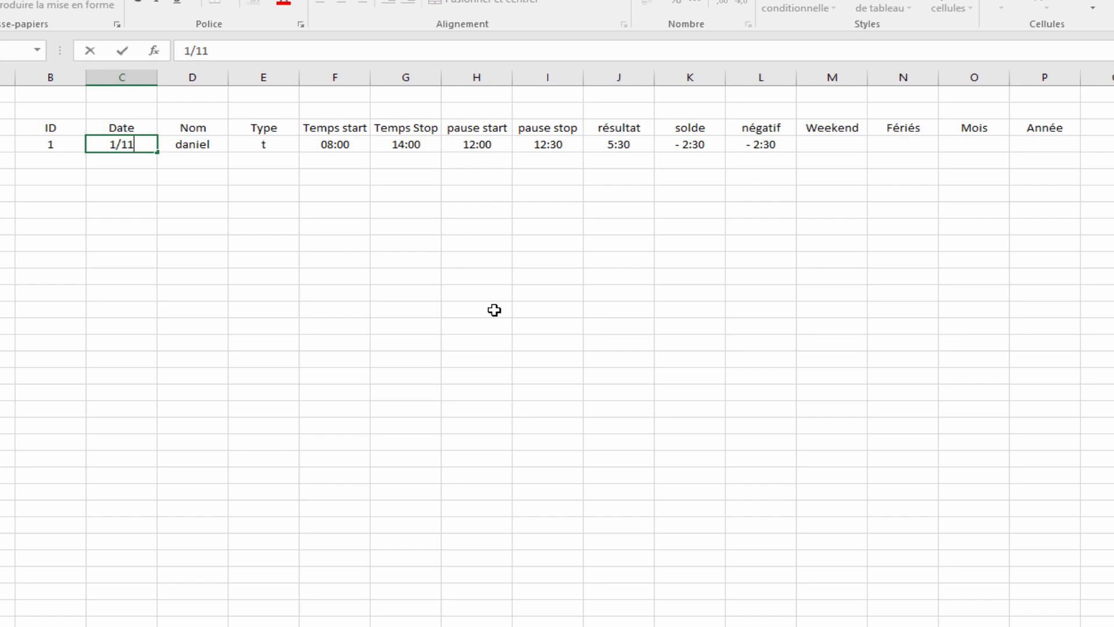
key("Return")
Review the Weekend formula in M4, the Fériés cell N4 and the date in C4.
left_click(542, 293)
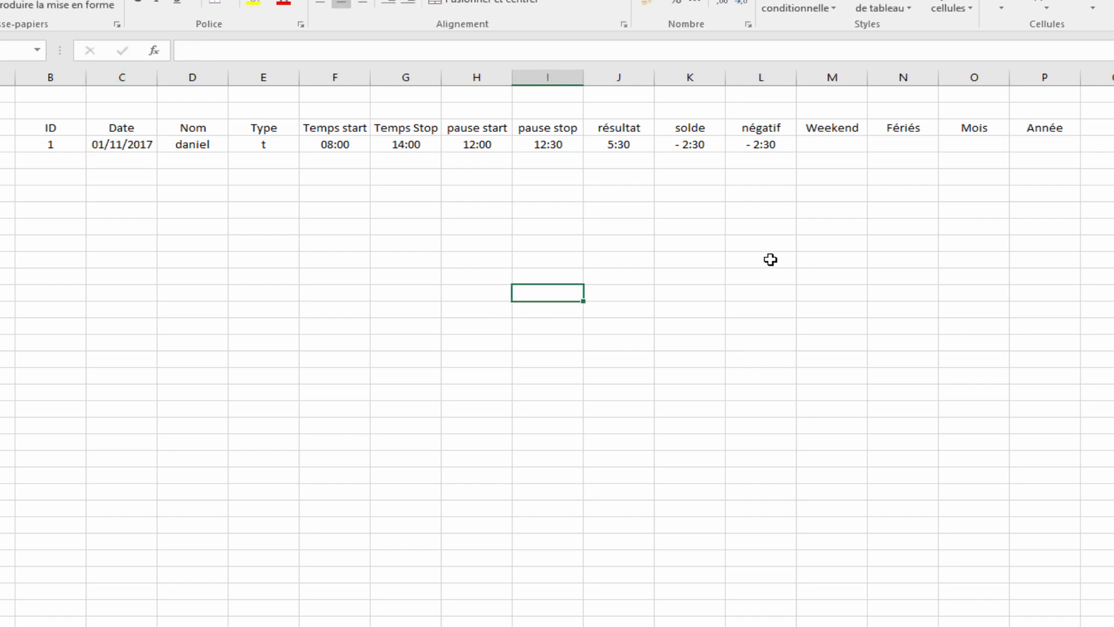
left_click(771, 259)
left_click(830, 145)
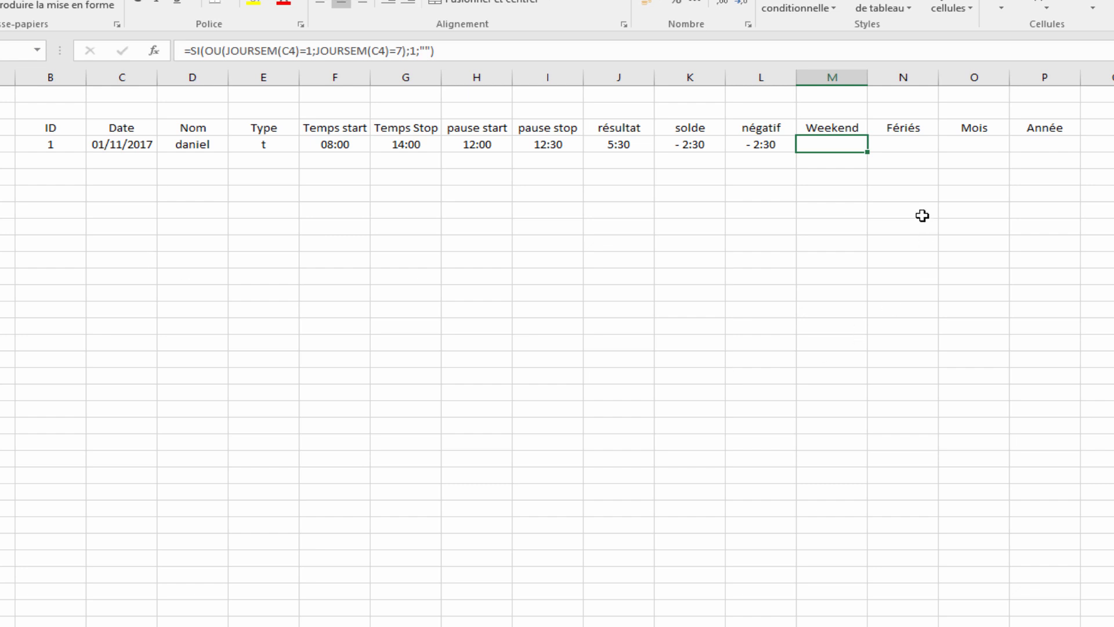
left_click(908, 149)
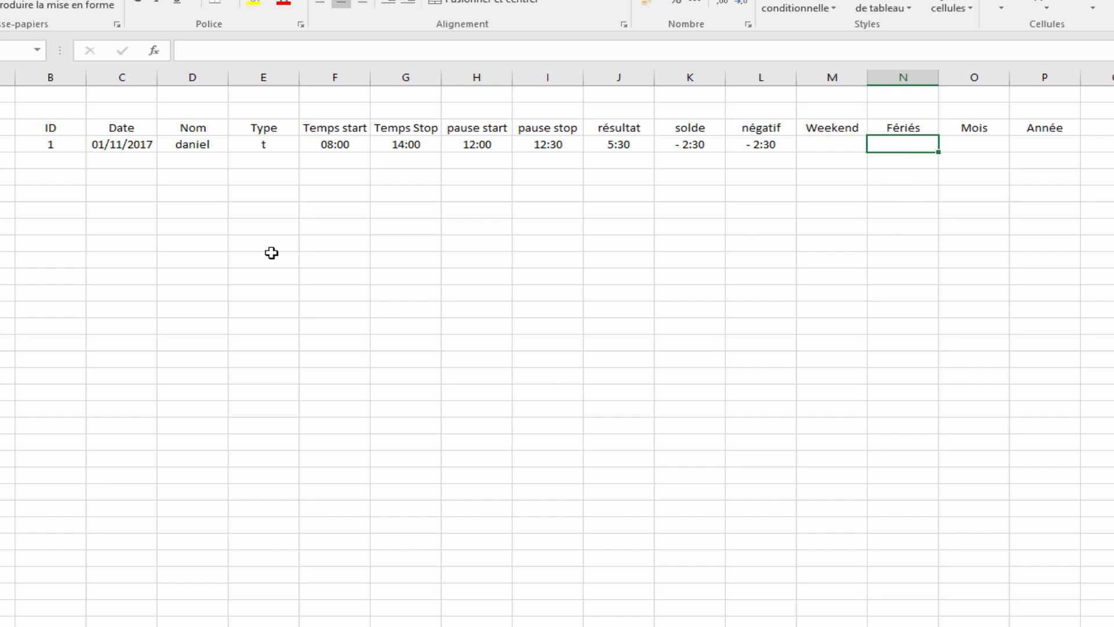
left_click(99, 142)
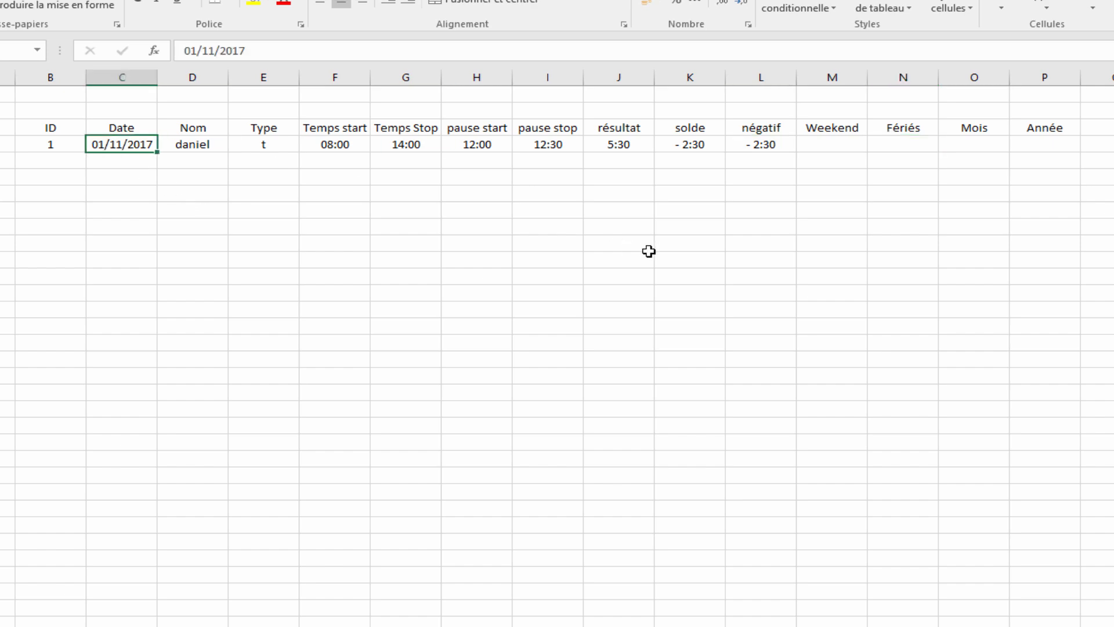
left_click(875, 174)
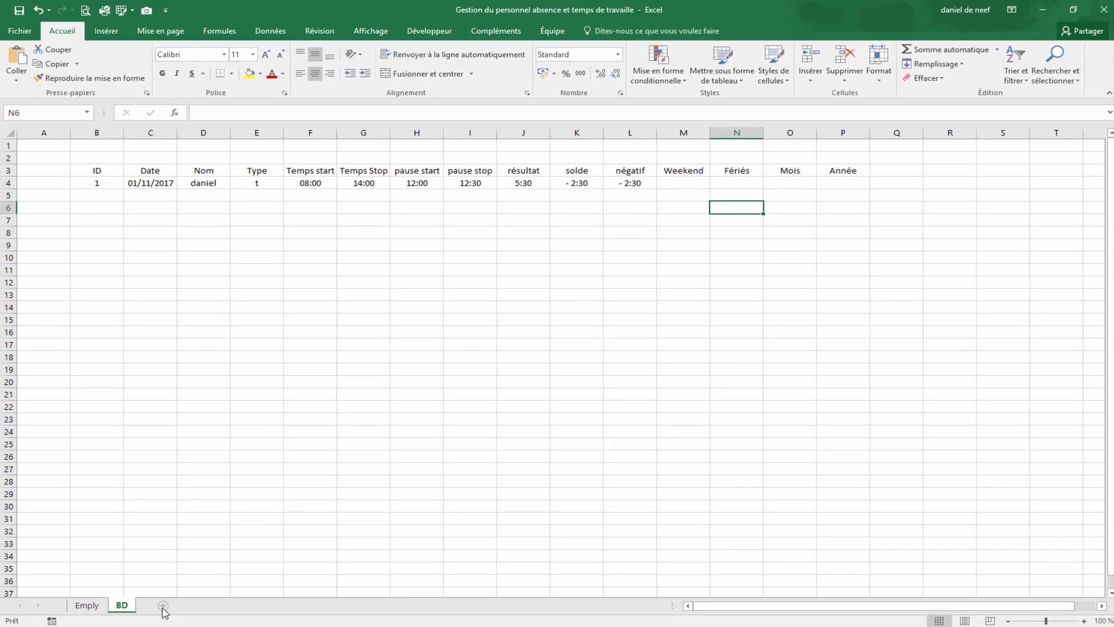
Add a new worksheet after BD and rename it Config.
left_click(160, 606)
right_click(176, 616)
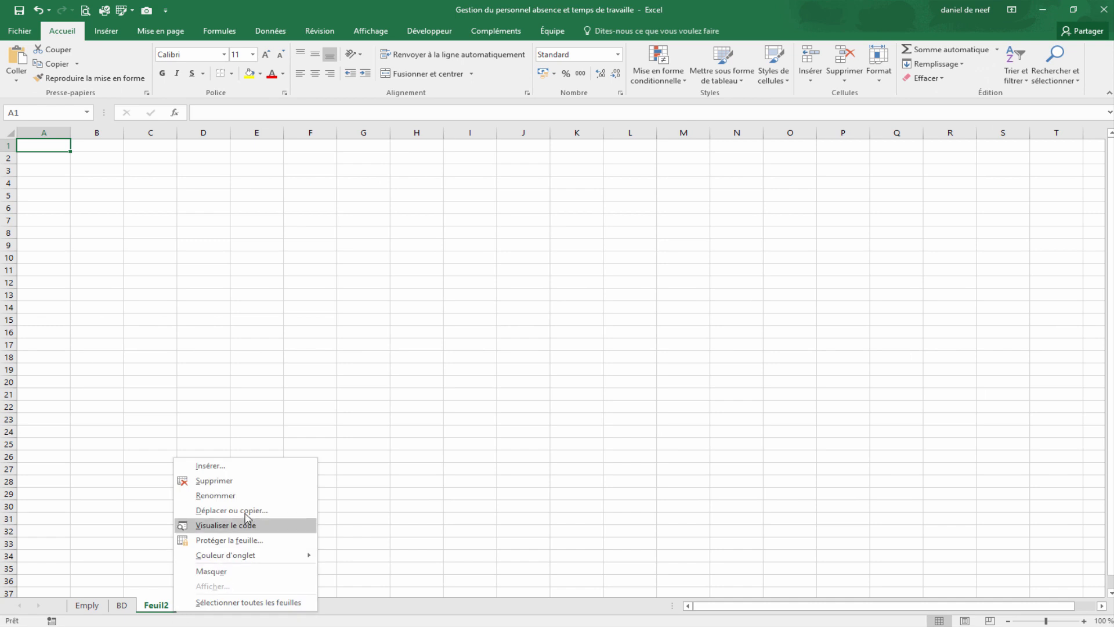
left_click(234, 495)
type("config")
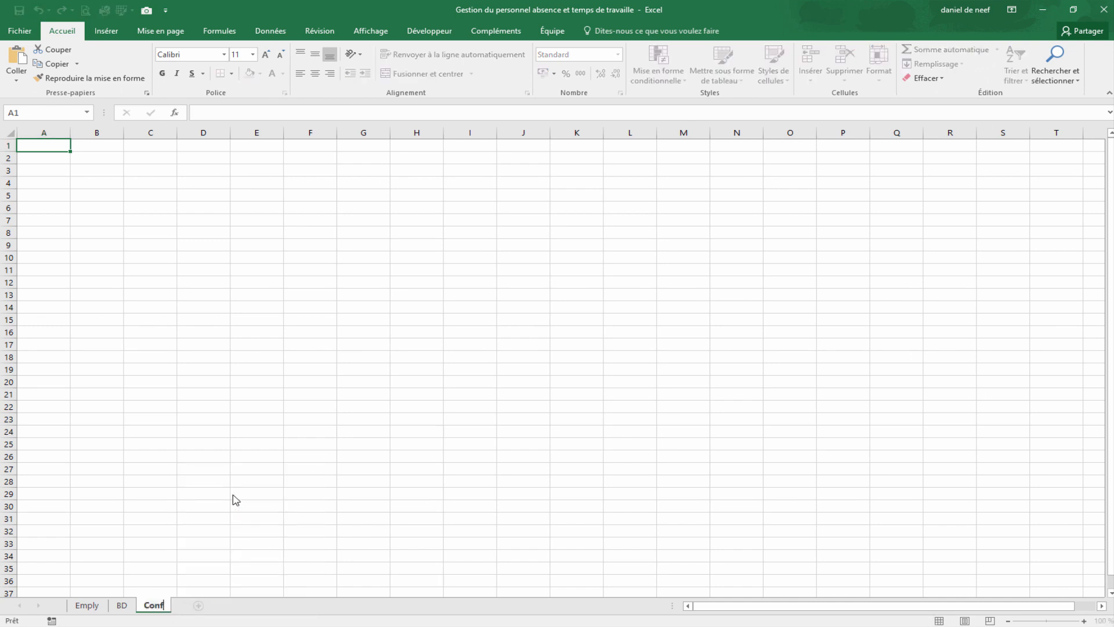
key("Return")
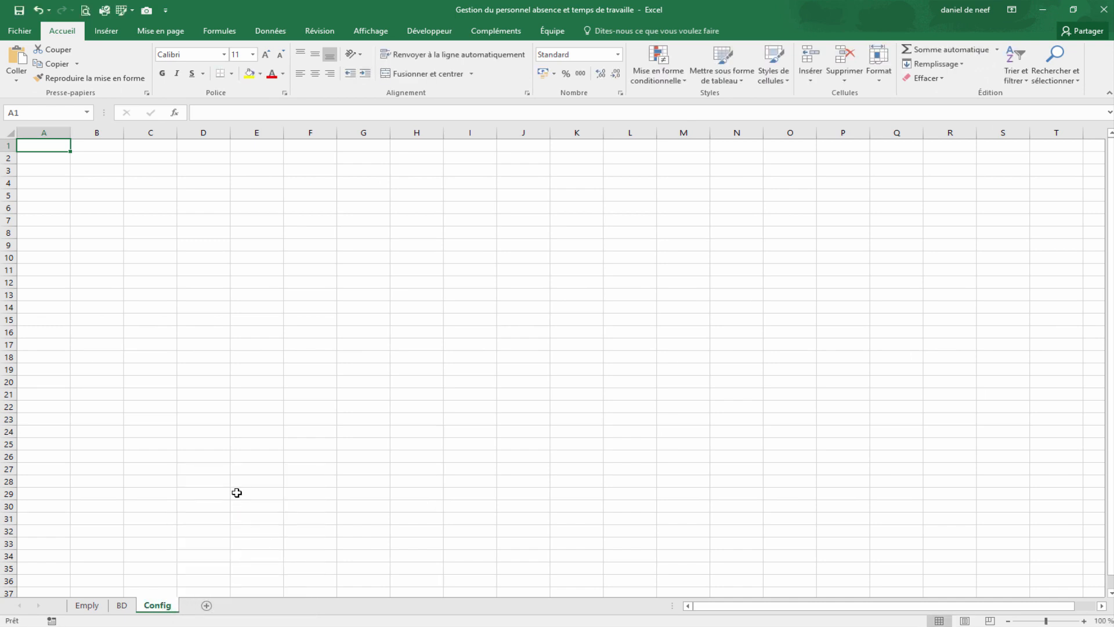
Enter the heading Fériés in B3 of the Config sheet, with the column headers Date in B4 and nom in C4.
left_click(107, 169)
type("Fériés")
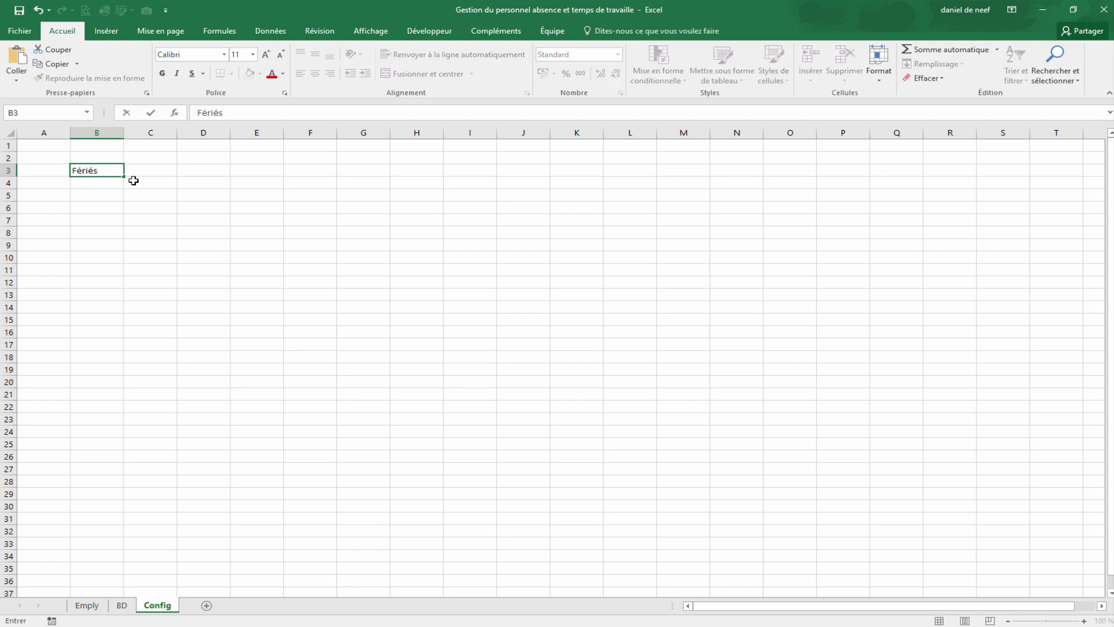
key("Return")
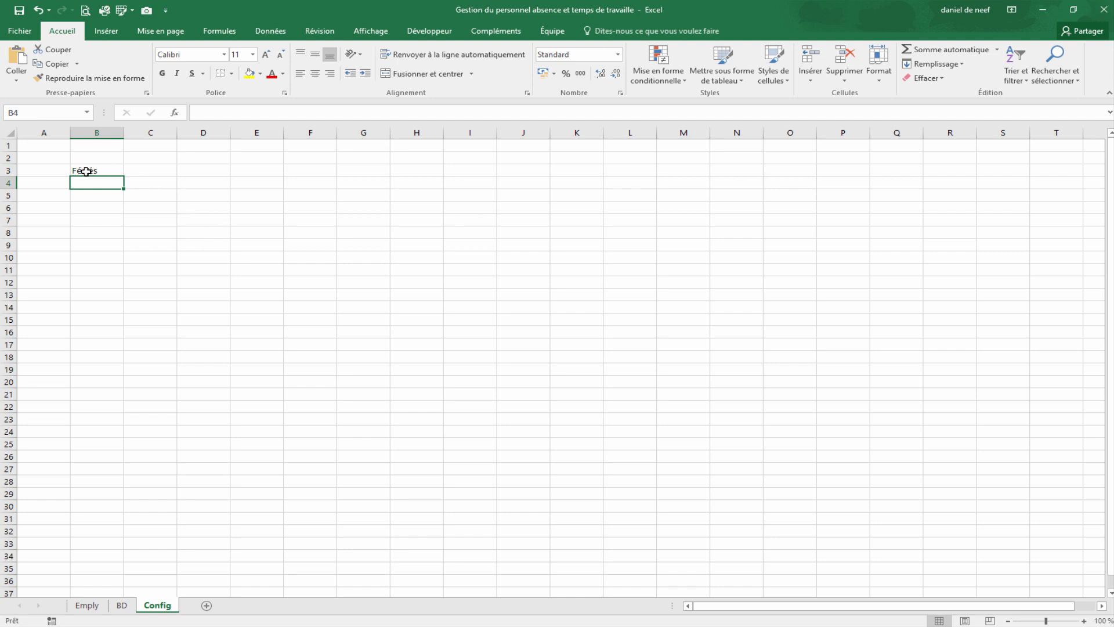
left_click(153, 187)
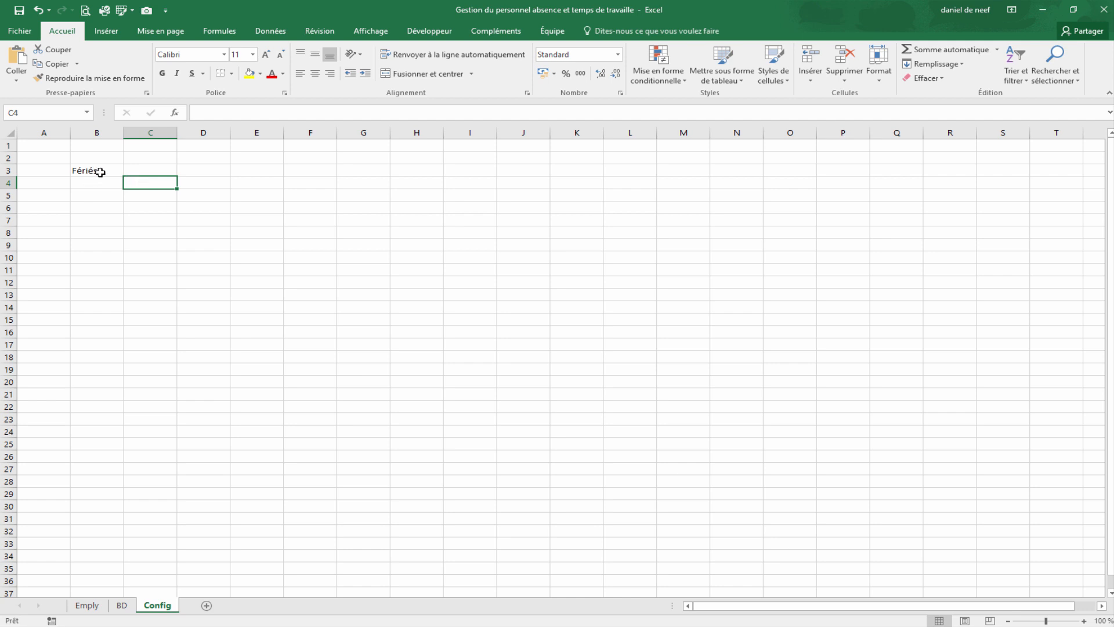
left_click(84, 181)
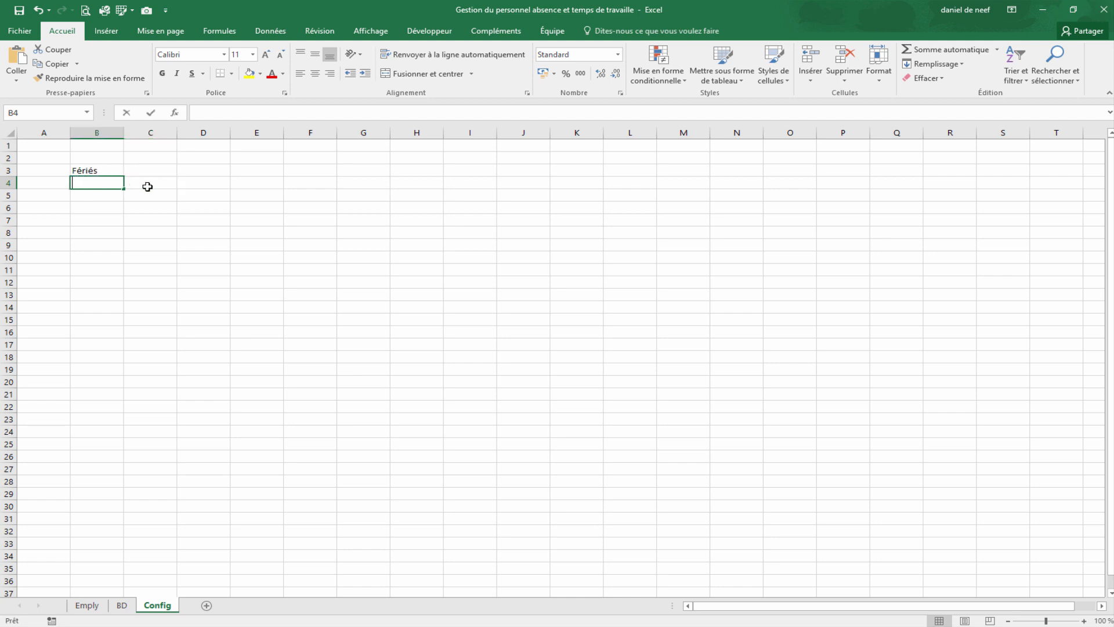
type("Date")
key("Tab")
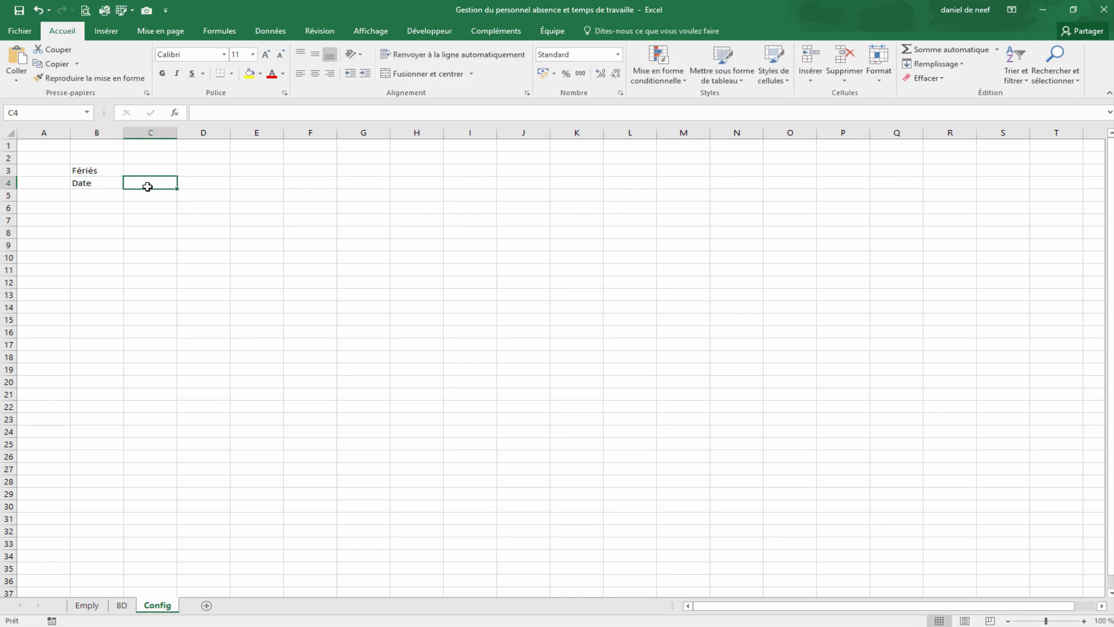
type("nom")
key("Return")
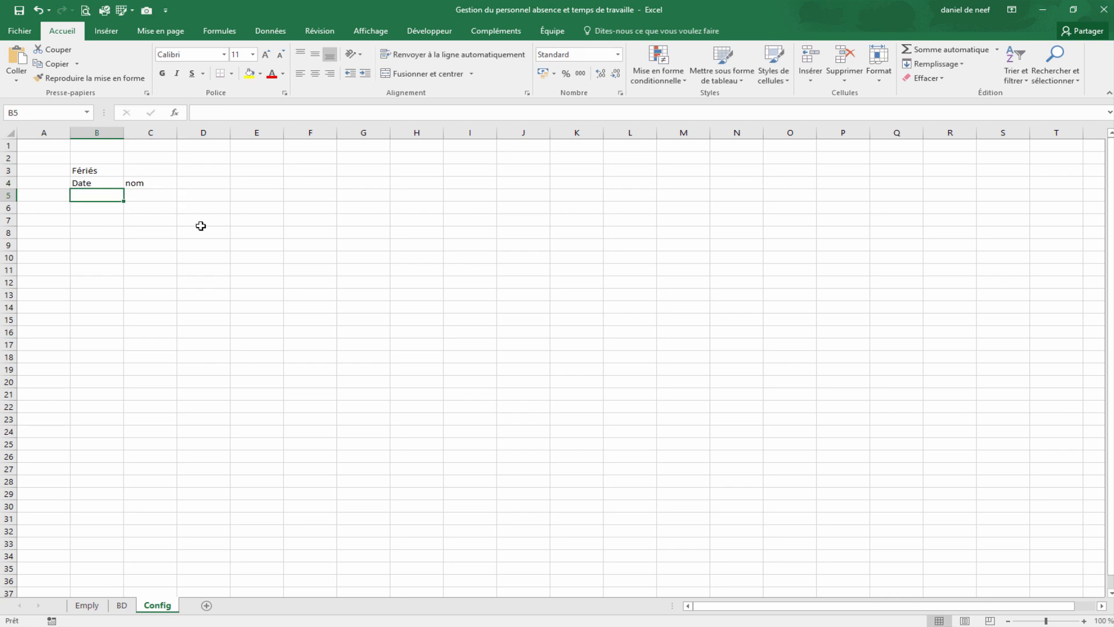
Enter the fixed holiday date 1/11/2017 in B5 under the Date header.
left_click(149, 197)
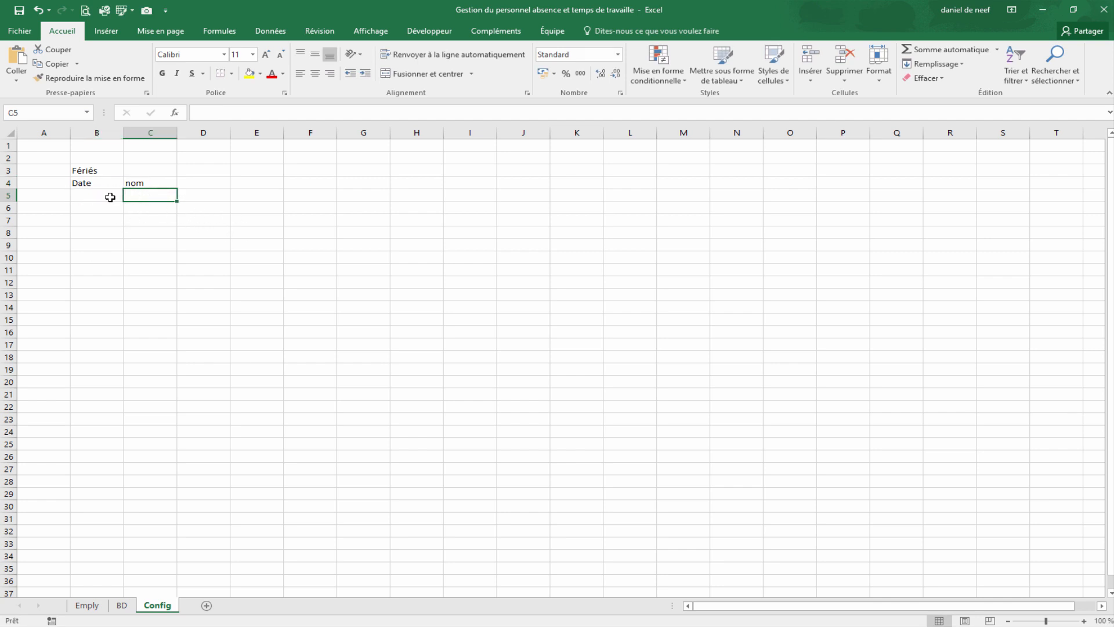
left_click(100, 195)
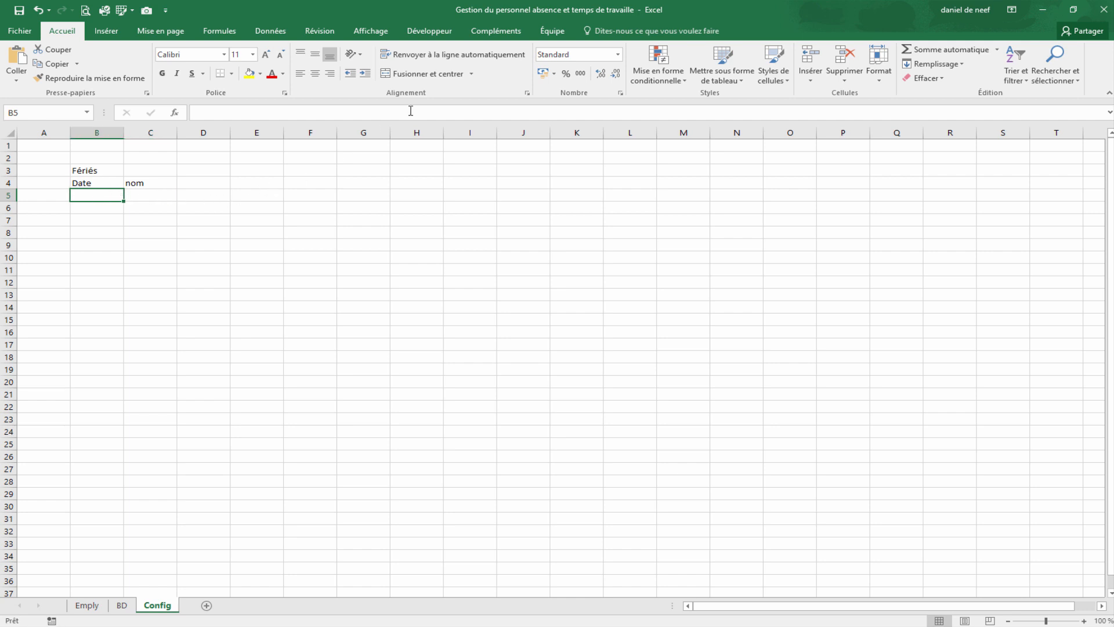
type("1/11/2017")
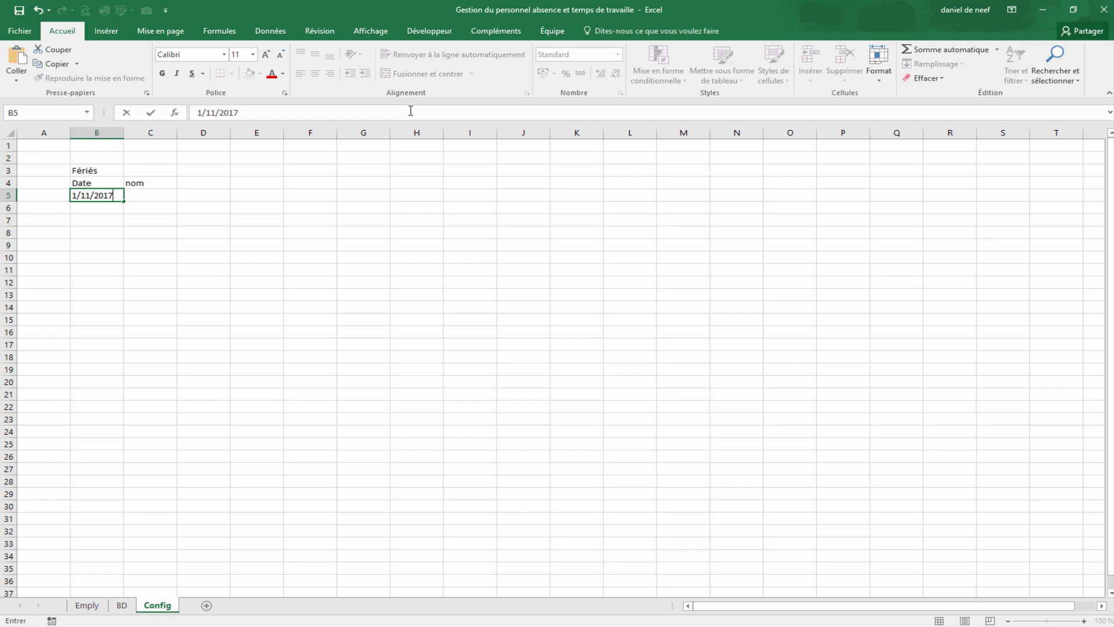
key("Return")
key("Up")
key("Right")
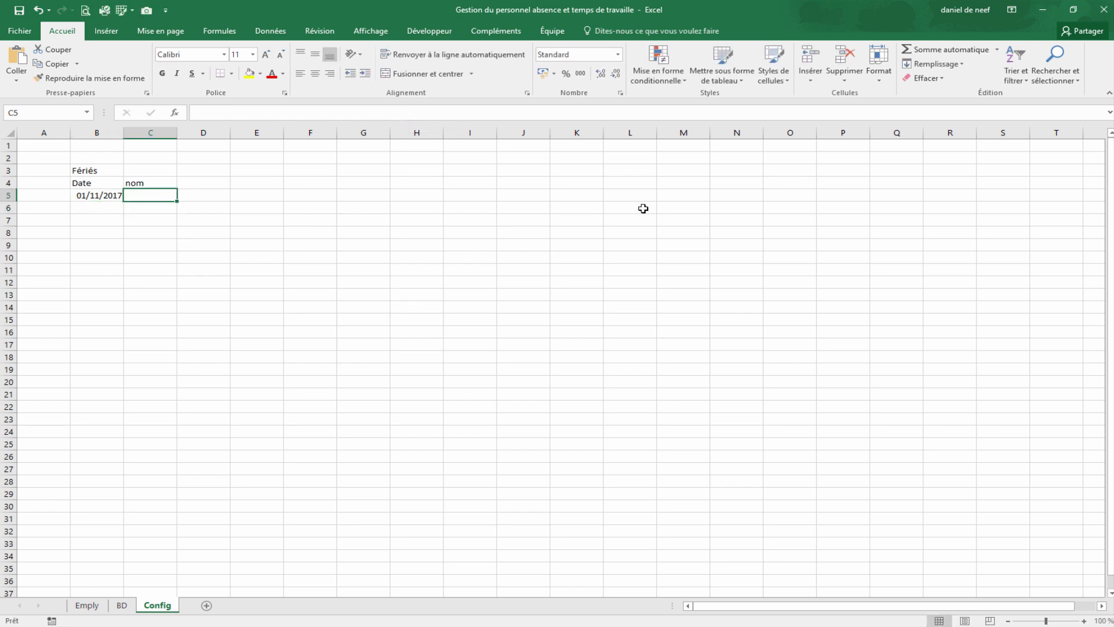
left_click_drag(114, 272, 77, 476)
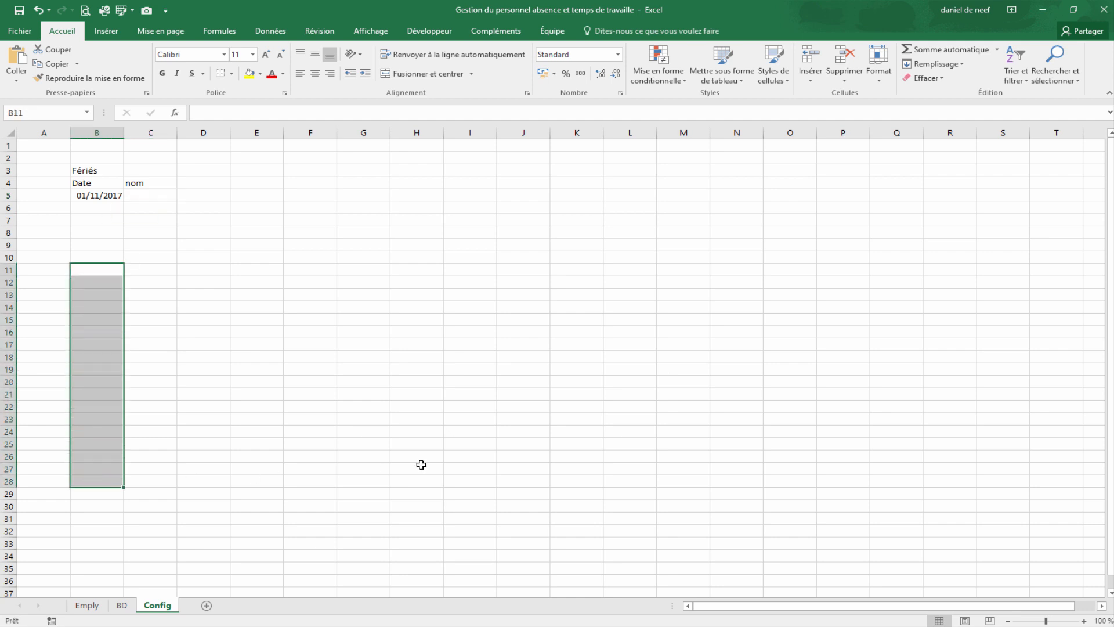
Enter the reference year 2017 in A1 of the Config sheet.
left_click(40, 147)
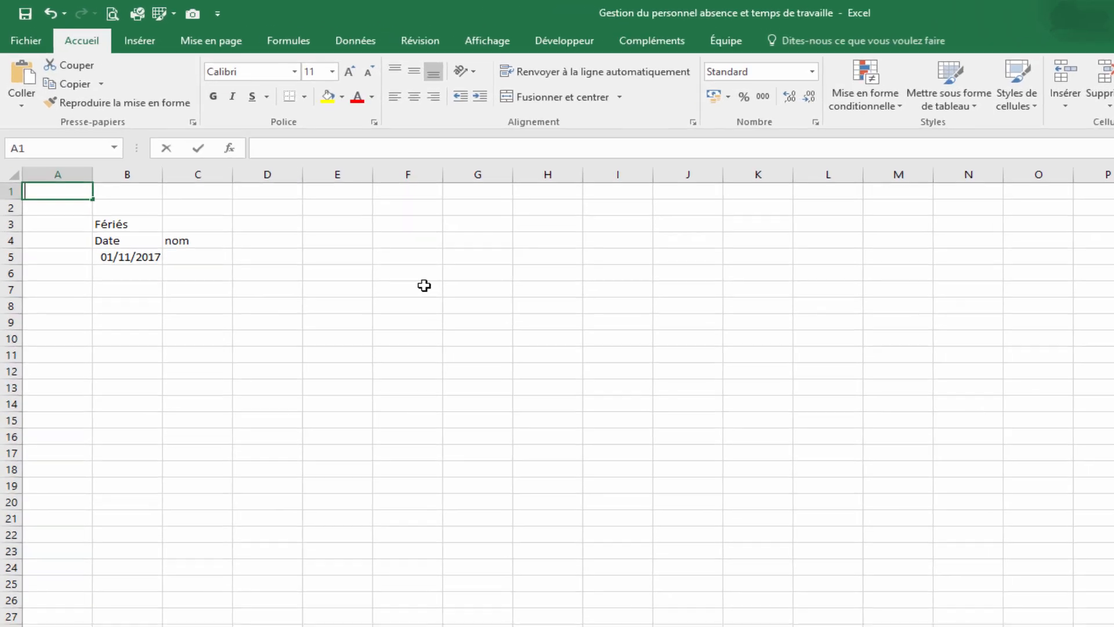
type("2017")
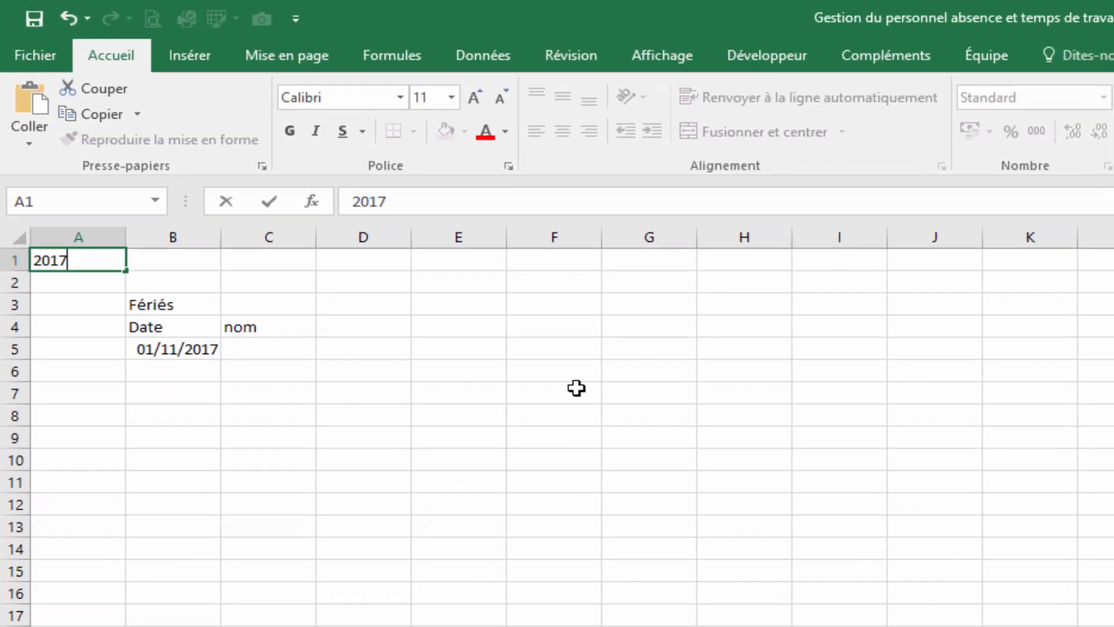
key("Return")
Replace the fixed date in B5 with the formula =DATE(A1;11;1), linked to the reference year.
key("Down")
key("Down")
key("Down")
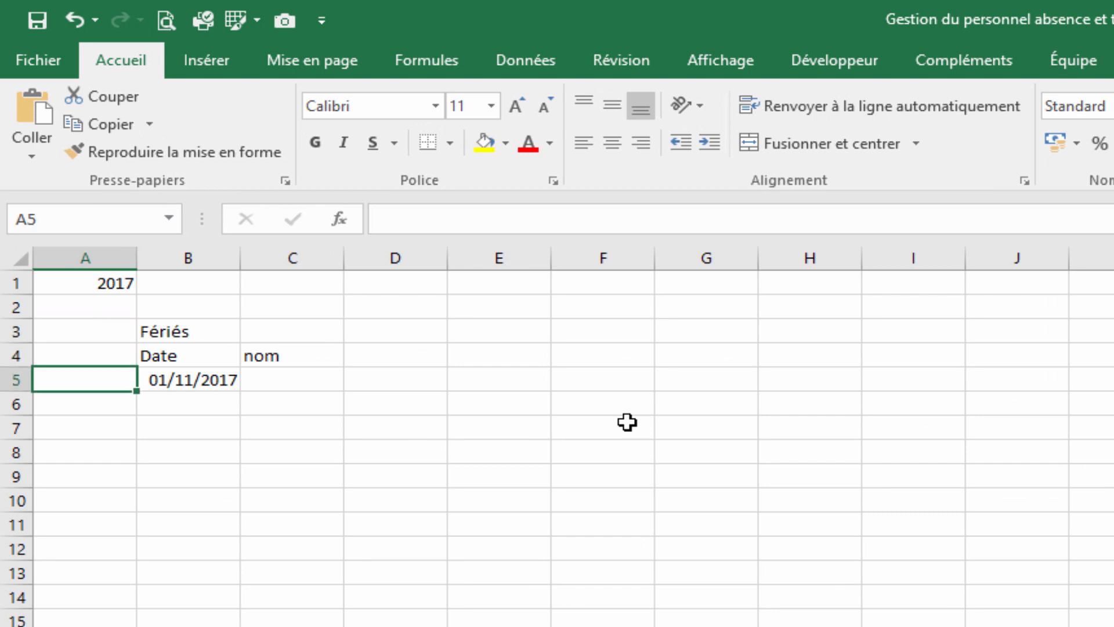
key("Right")
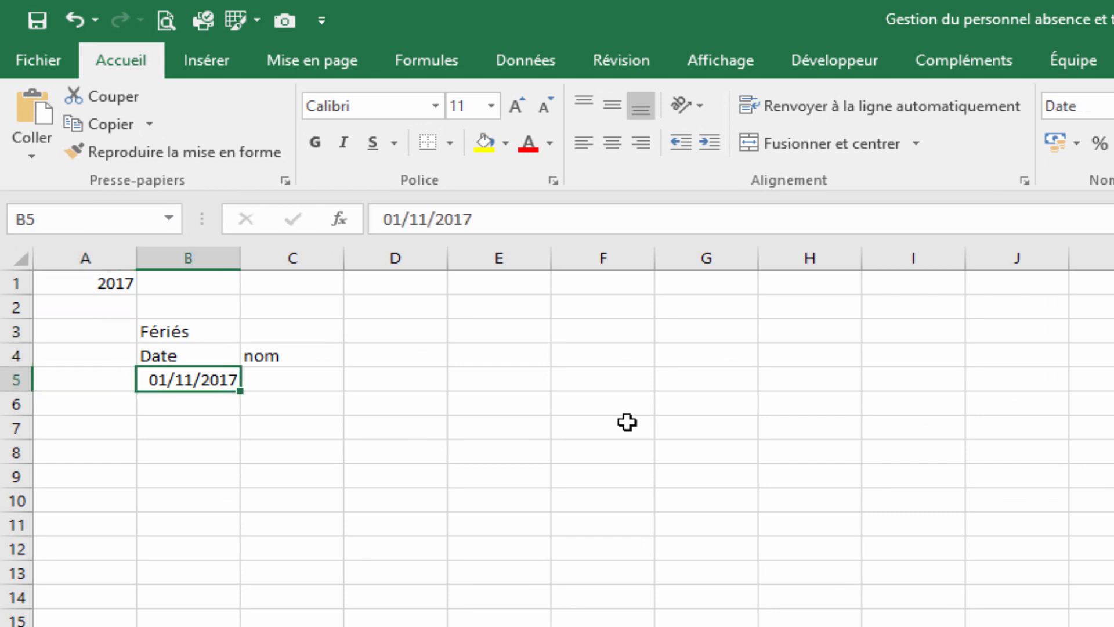
type("=")
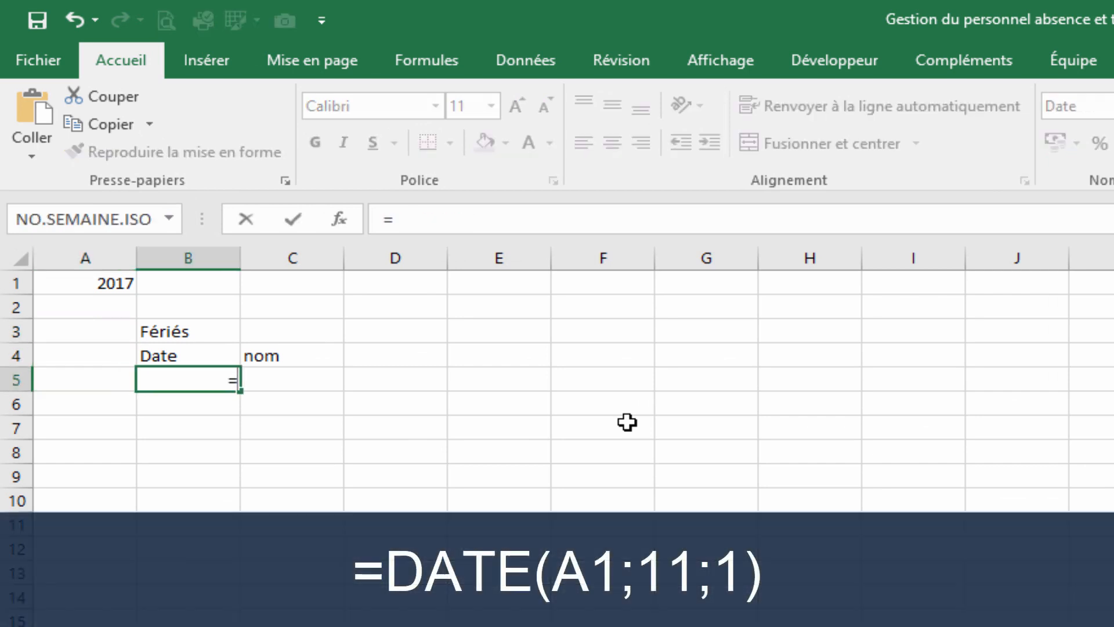
type("date")
key("Tab")
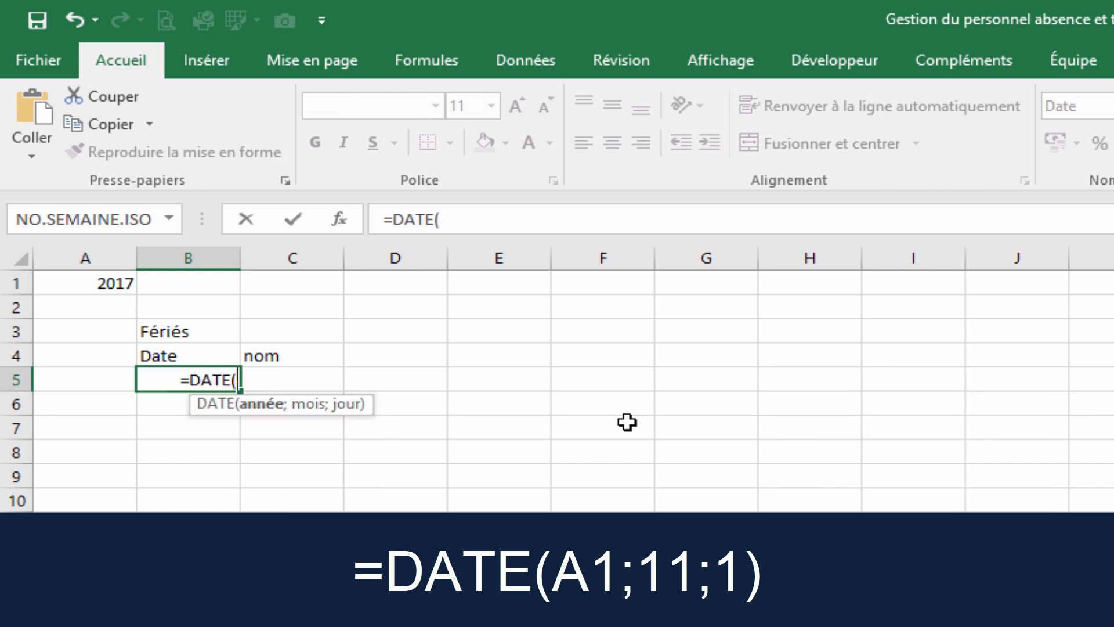
left_click(92, 283)
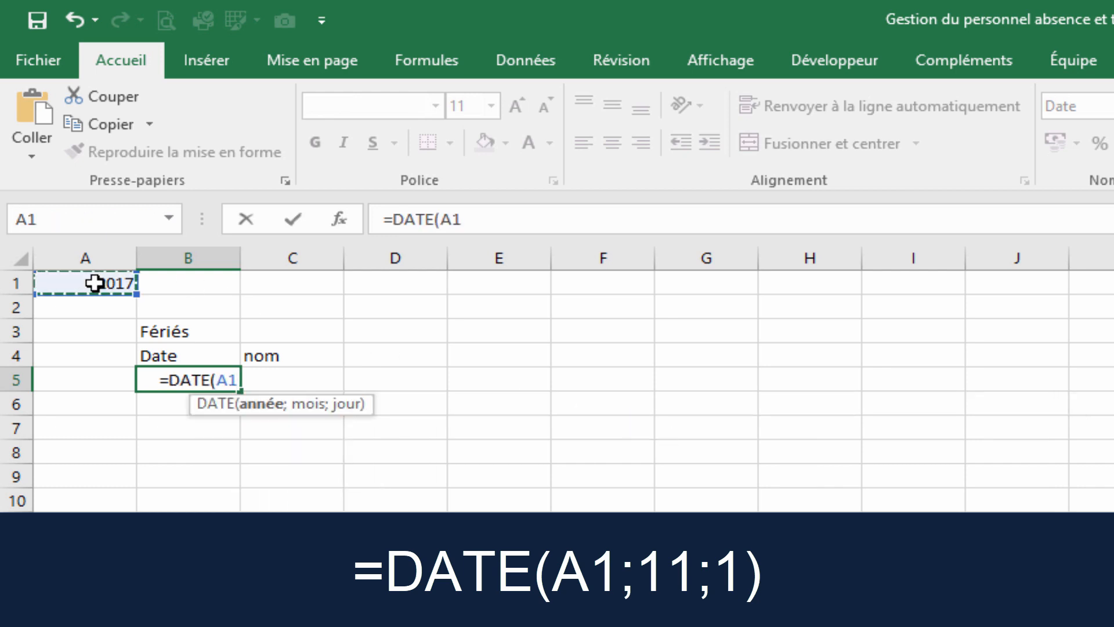
type(";11")
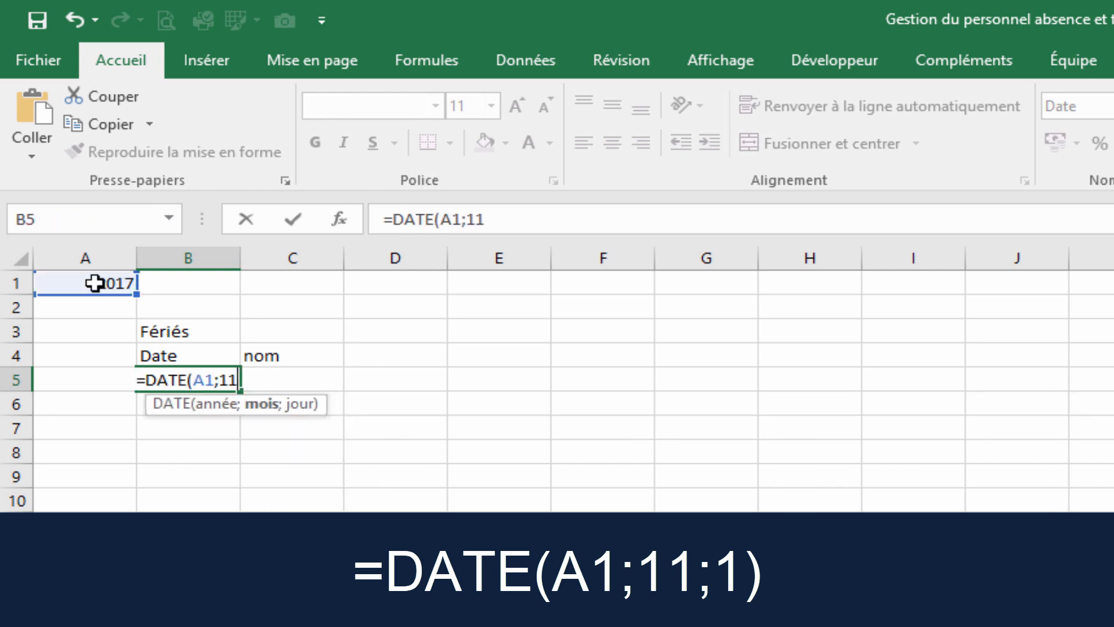
type(";1")
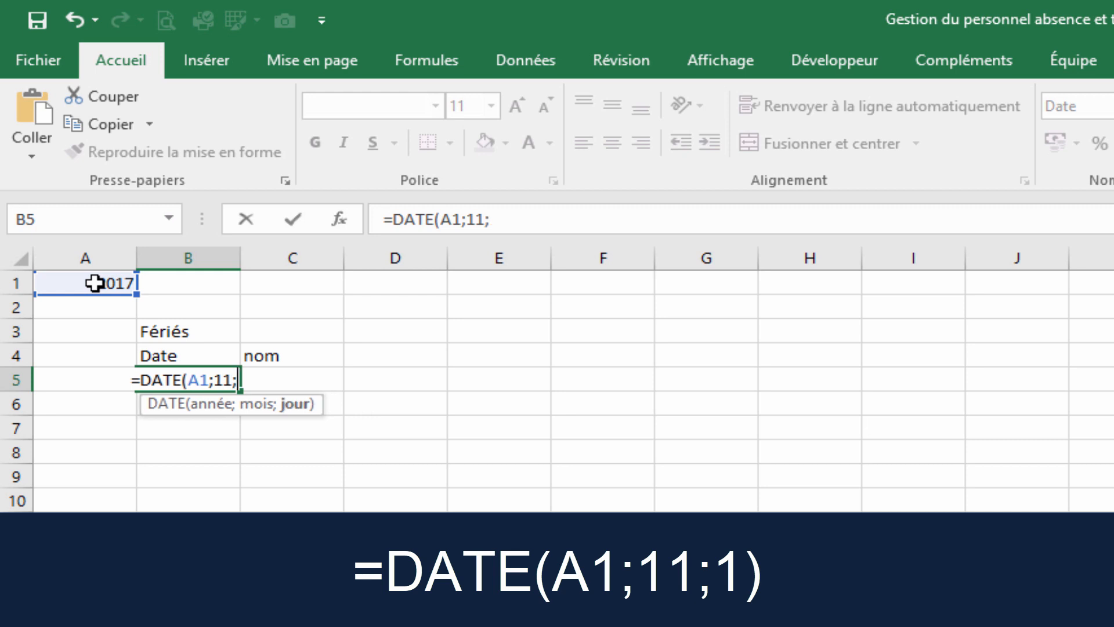
key("Return")
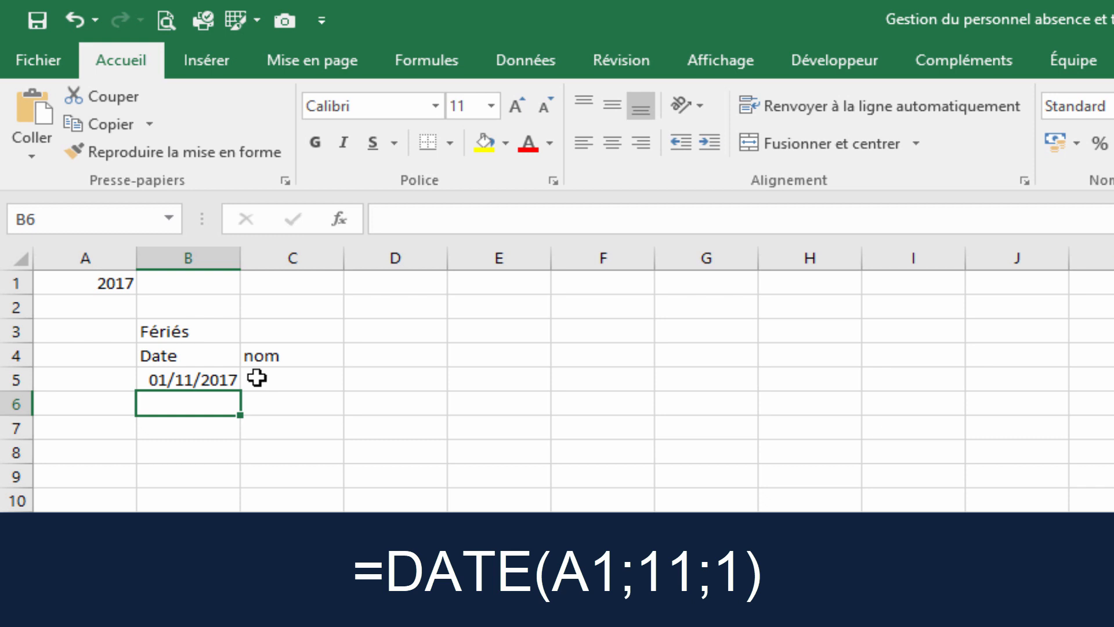
left_click(229, 381)
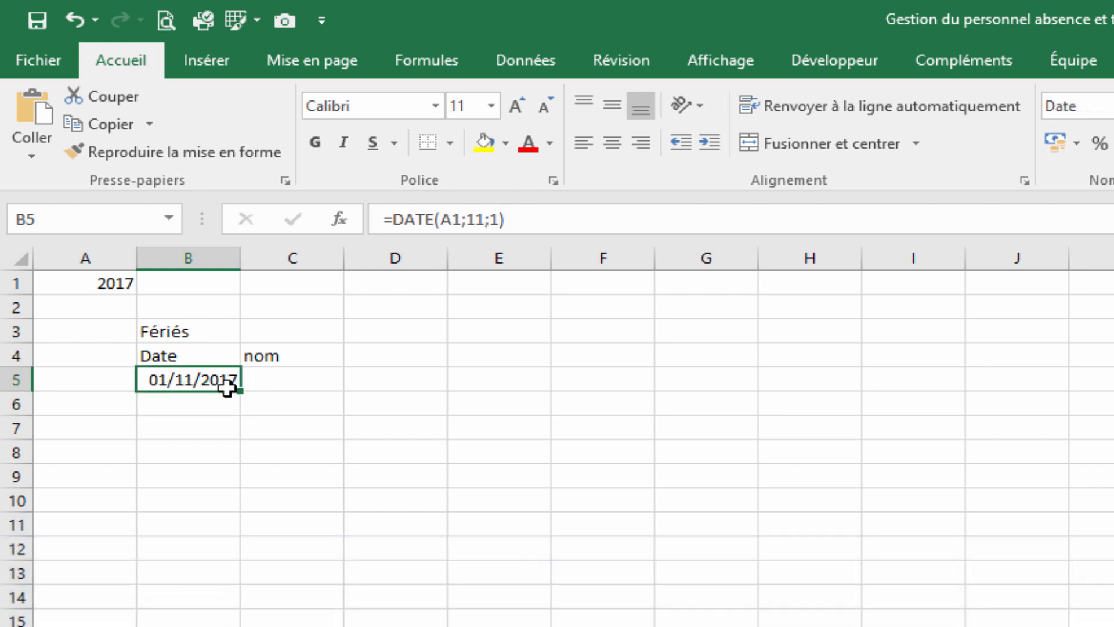
left_click(224, 400)
type("11/11")
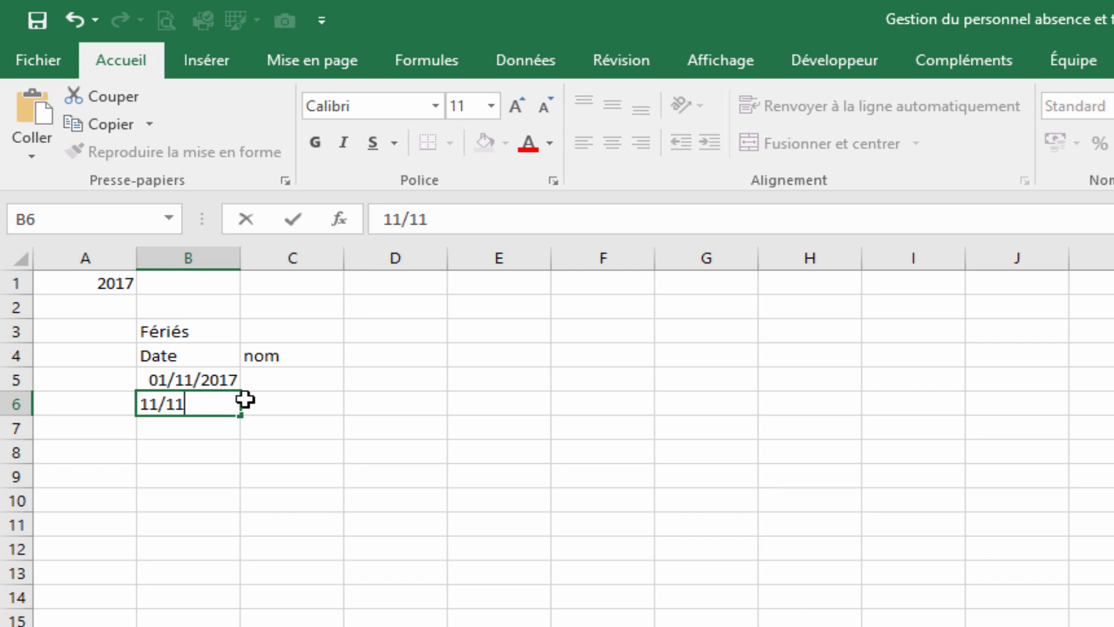
key("BackSpace")
key("BackSpace")
key("BackSpace")
key("BackSpace")
key("BackSpace")
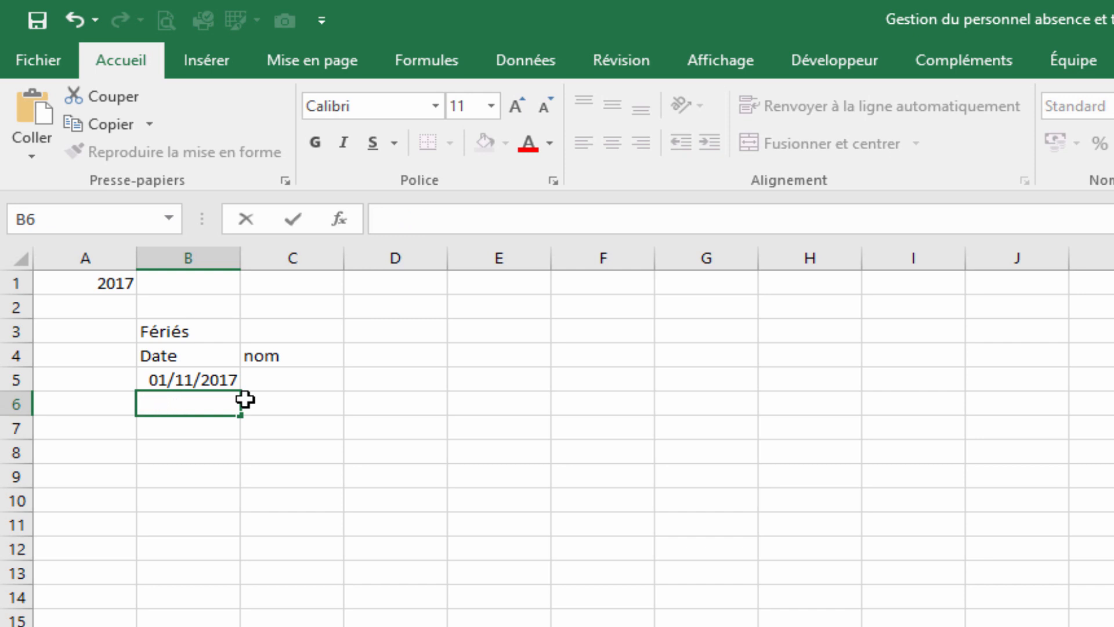
Enter the formula =DATE(A1;11;11) in B6 for the second holiday date.
type("=")
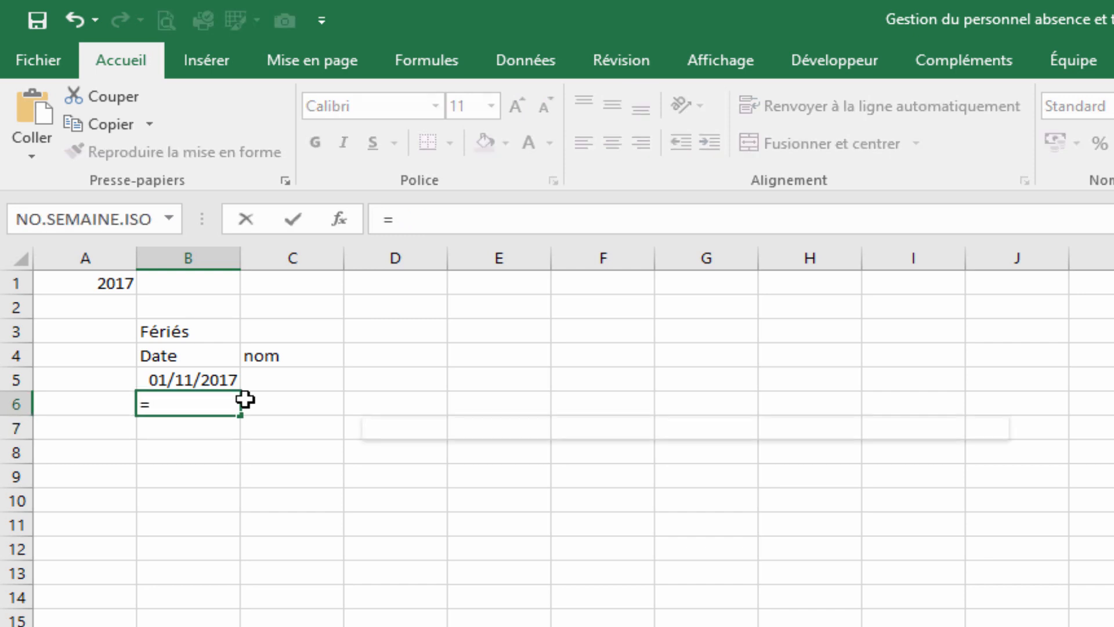
type("dat")
key("Tab")
left_click(88, 285)
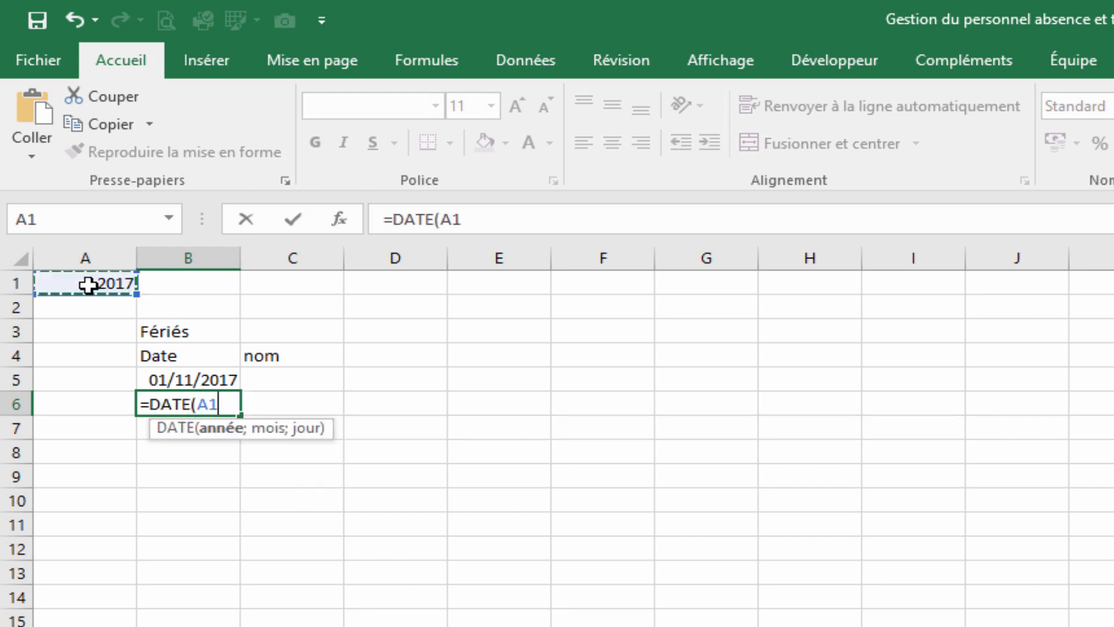
type(";11")
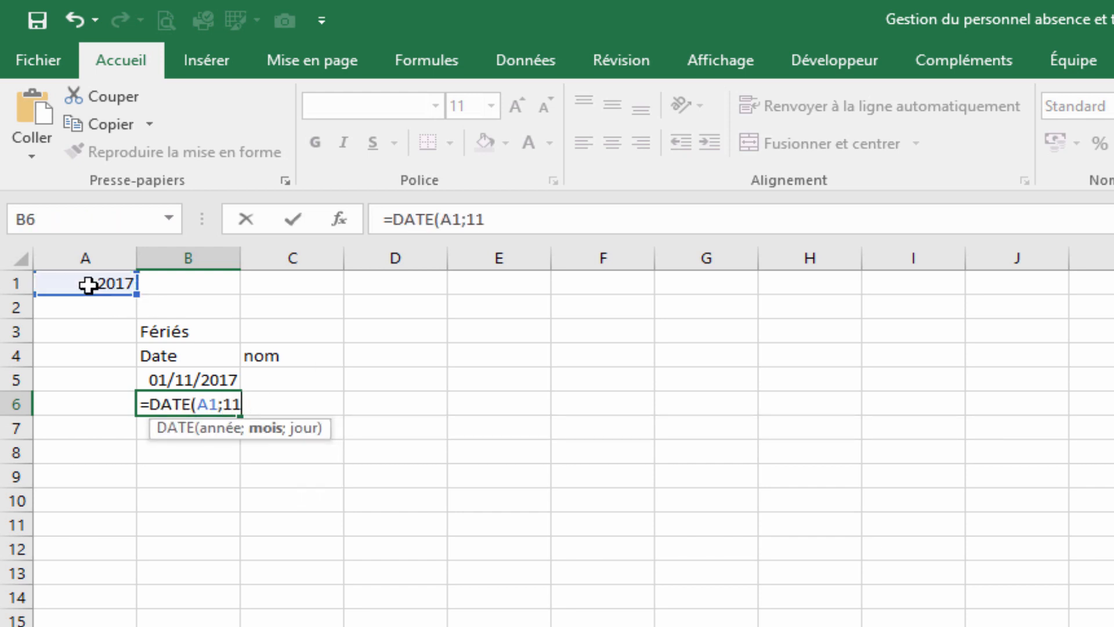
type(";11")
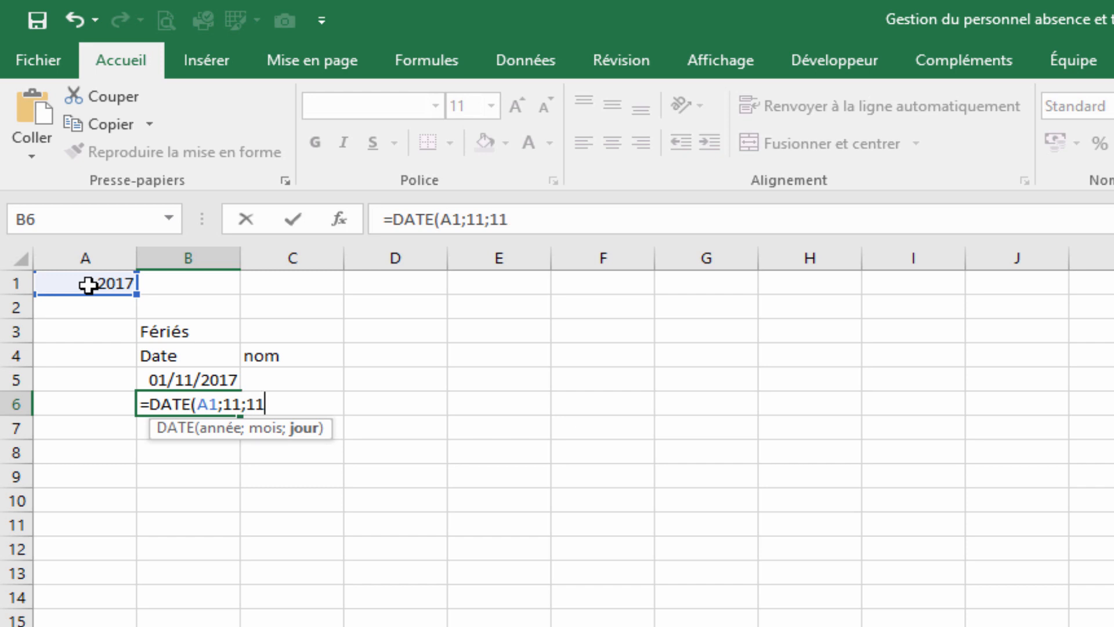
type(")")
key("Return")
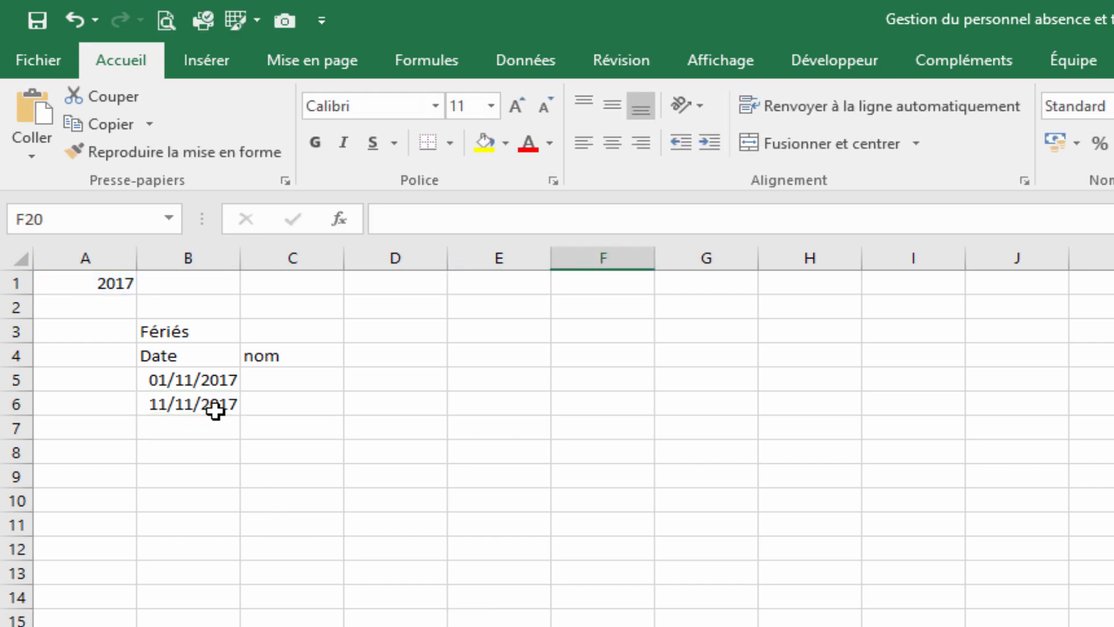
Test the date formulas by setting the reference year in A1 to 2018, and restore it to 2017.
left_click(117, 285)
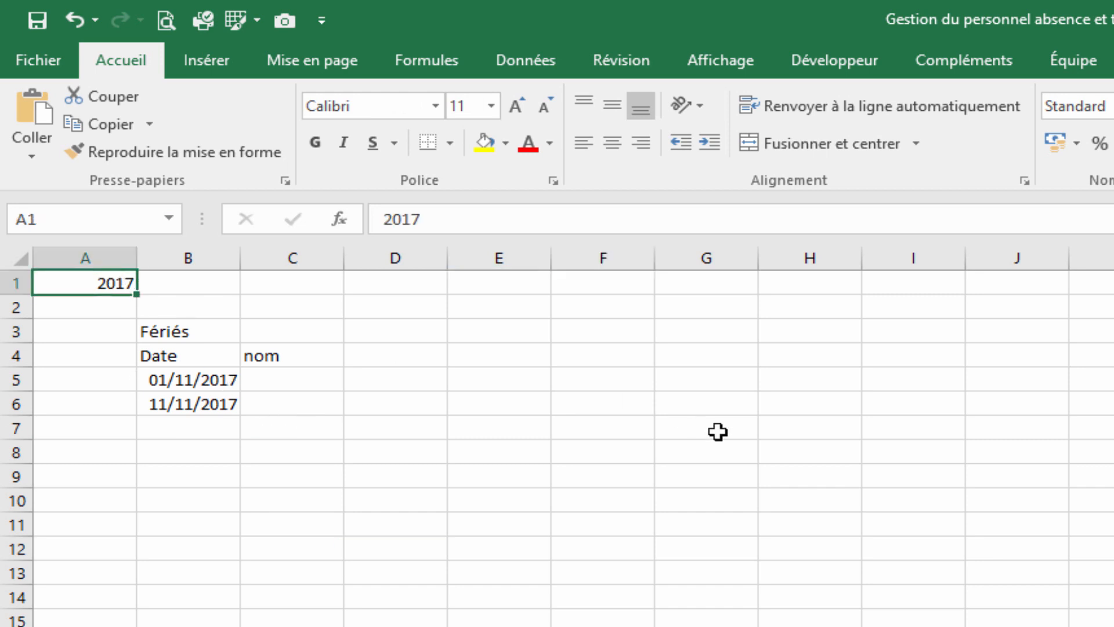
type("2018")
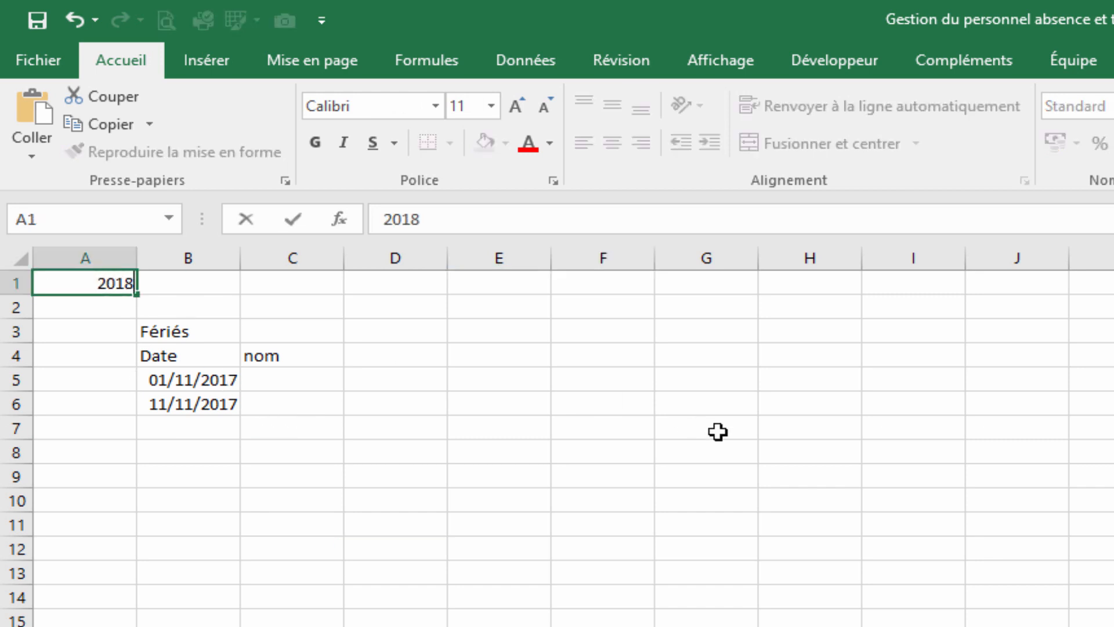
key("Return")
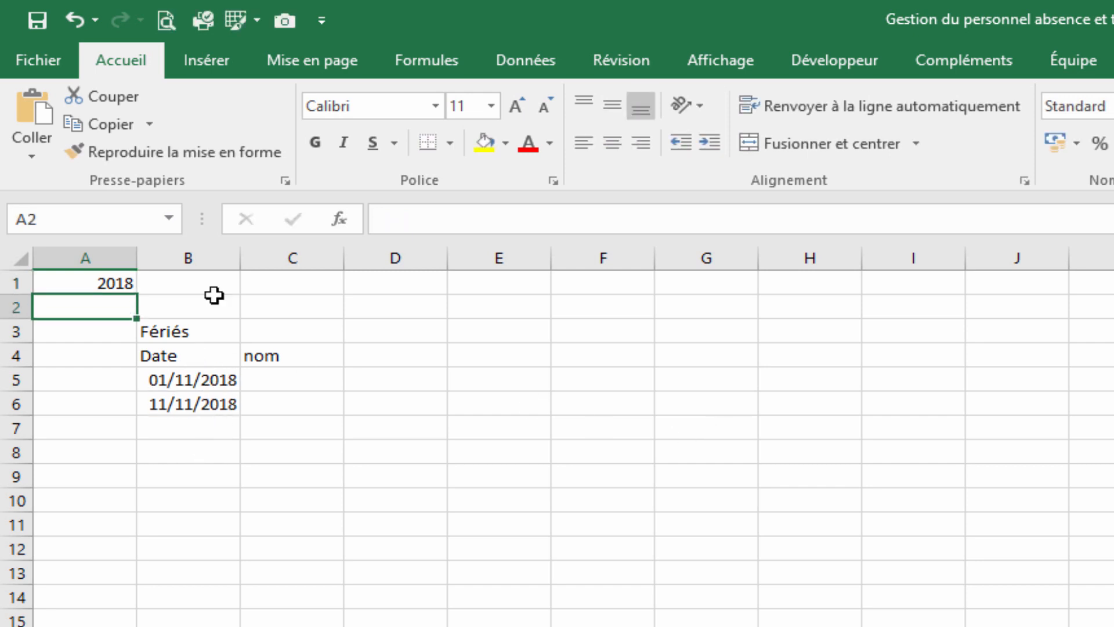
left_click(127, 287)
type("2017")
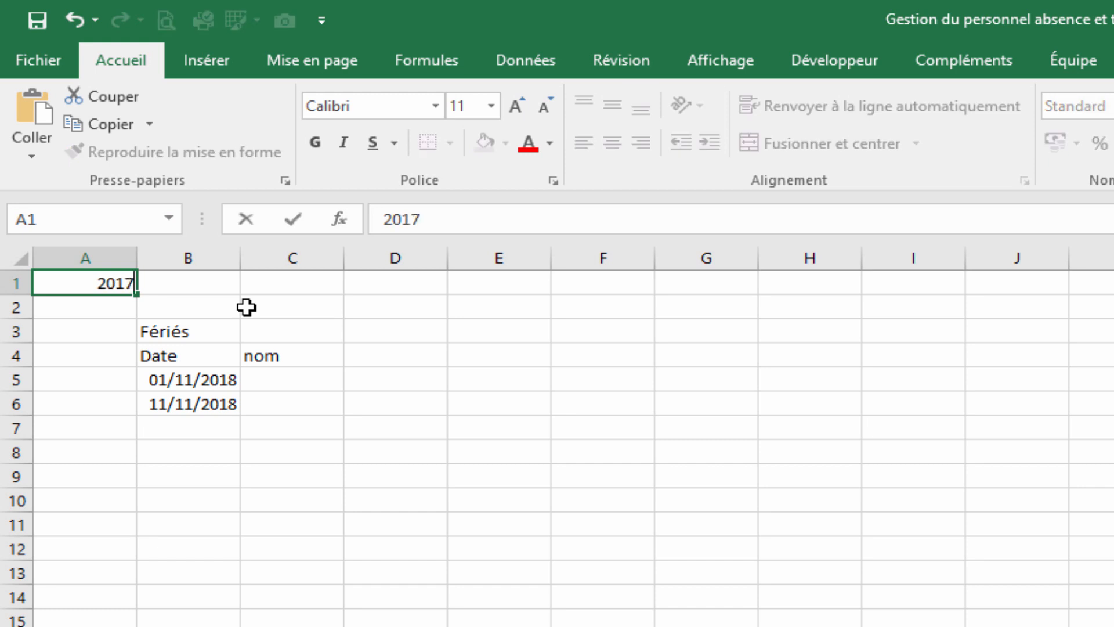
key("Return")
key("ctrl+End")
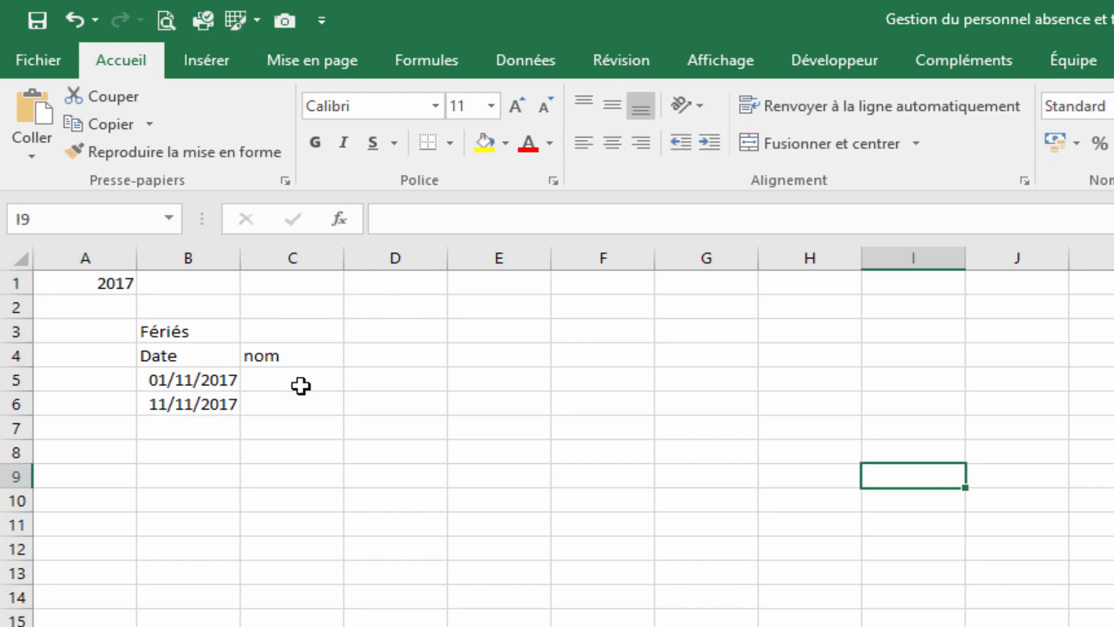
left_click(288, 383)
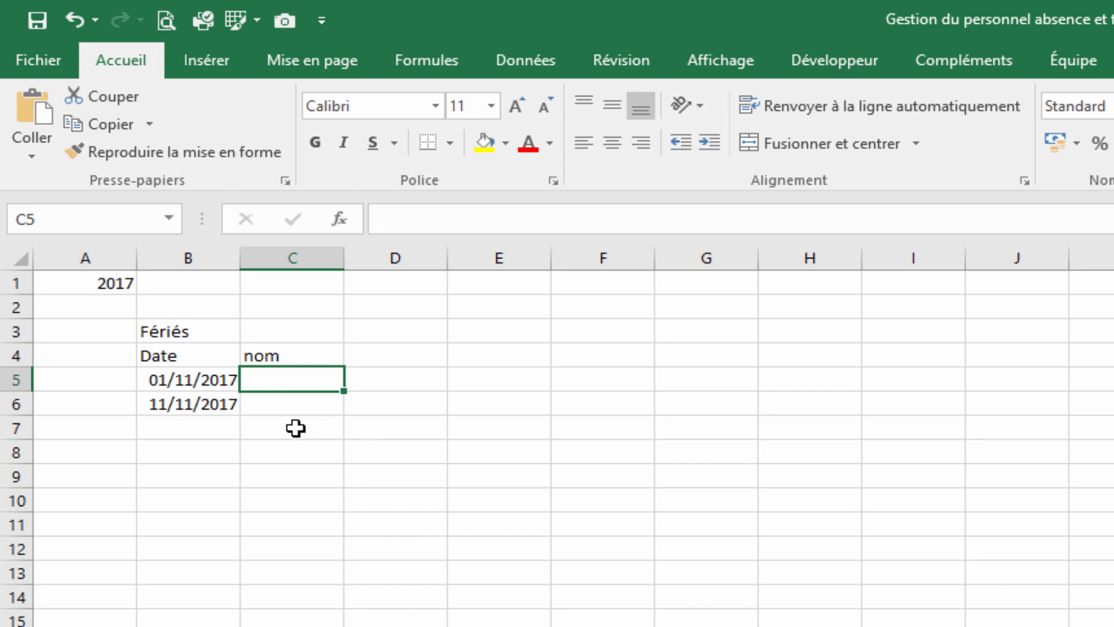
left_click_drag(196, 378, 192, 625)
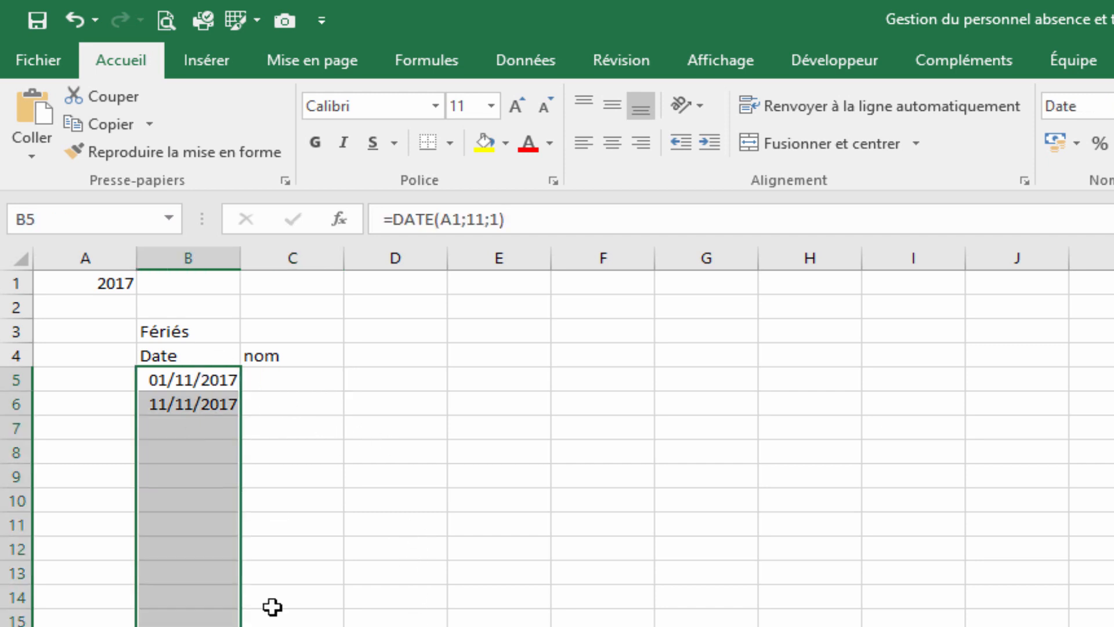
left_click_drag(262, 376, 293, 626)
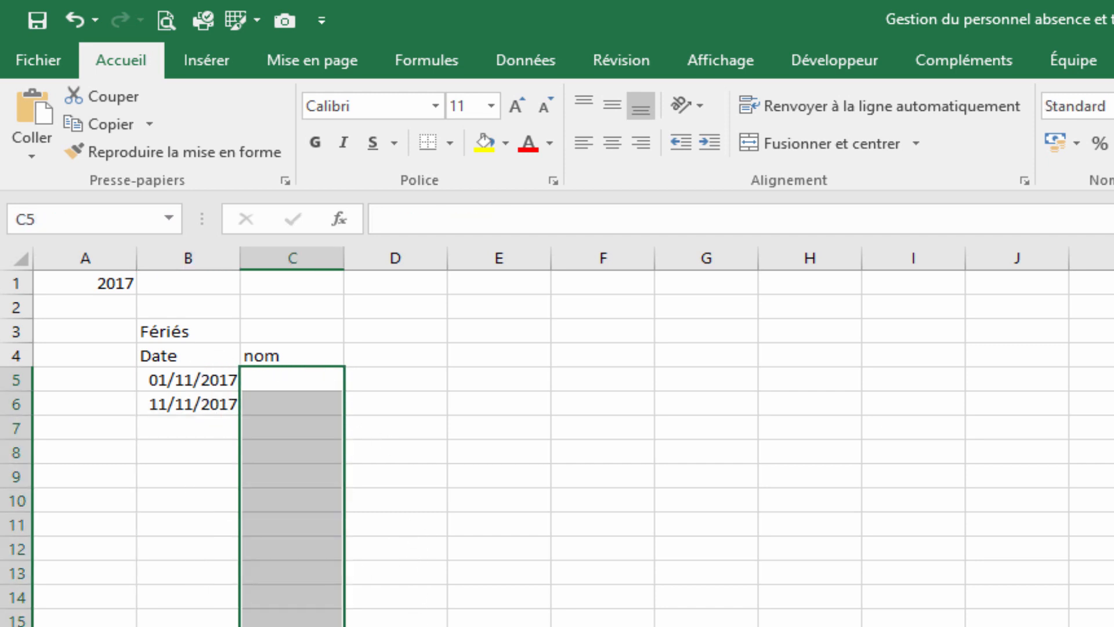
left_click(1017, 626)
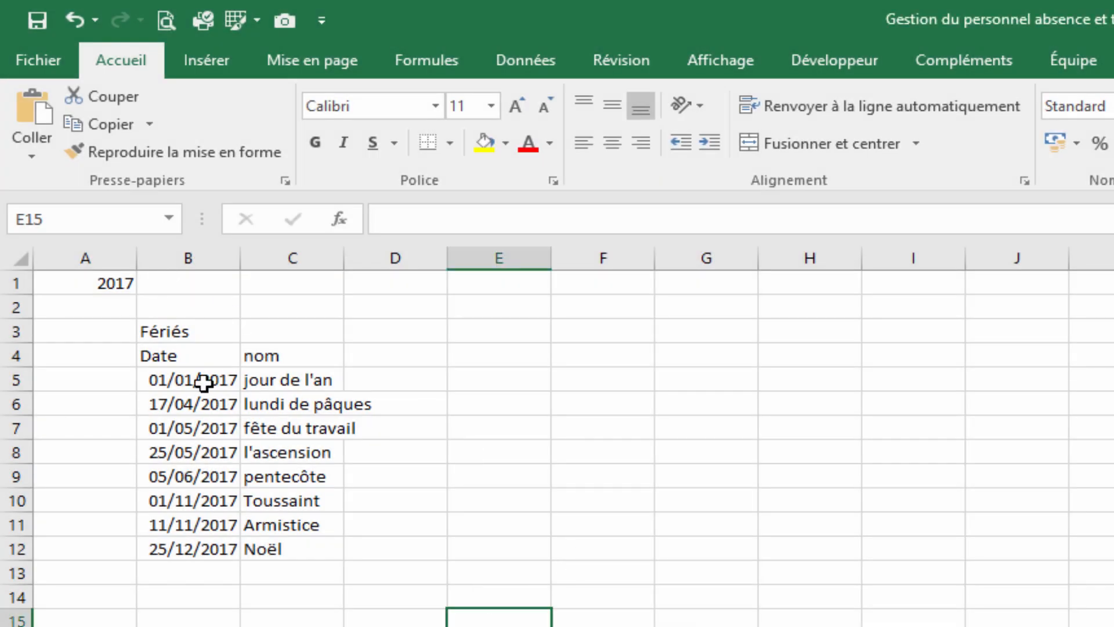
Convert the holiday list B4:C12 into a table using the Date and nom headers.
left_click_drag(174, 357, 298, 549)
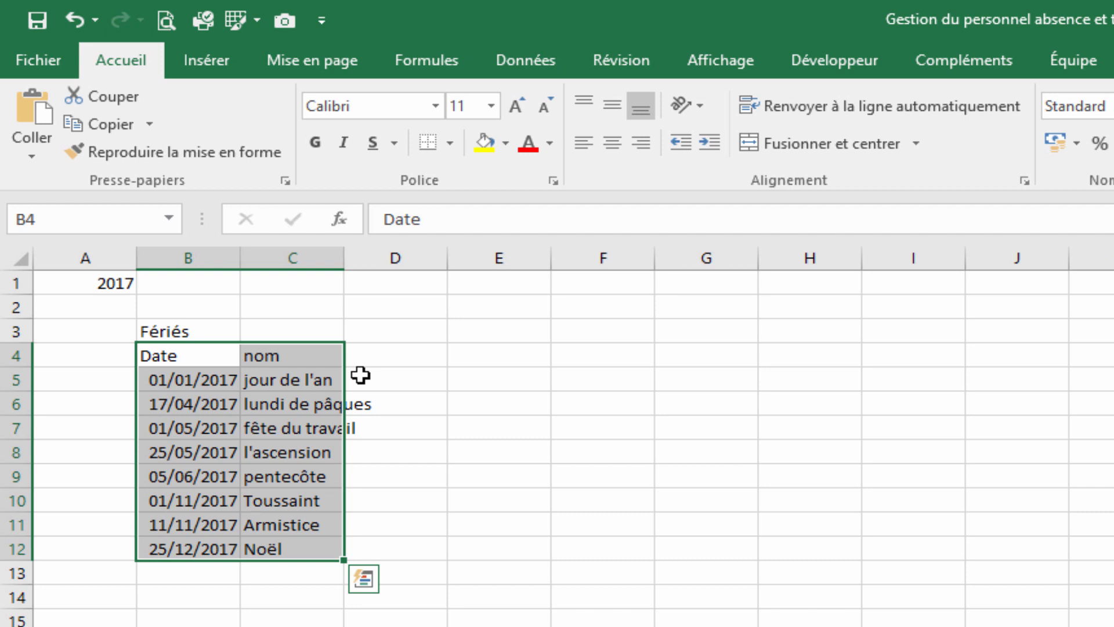
left_click(206, 60)
left_click(256, 110)
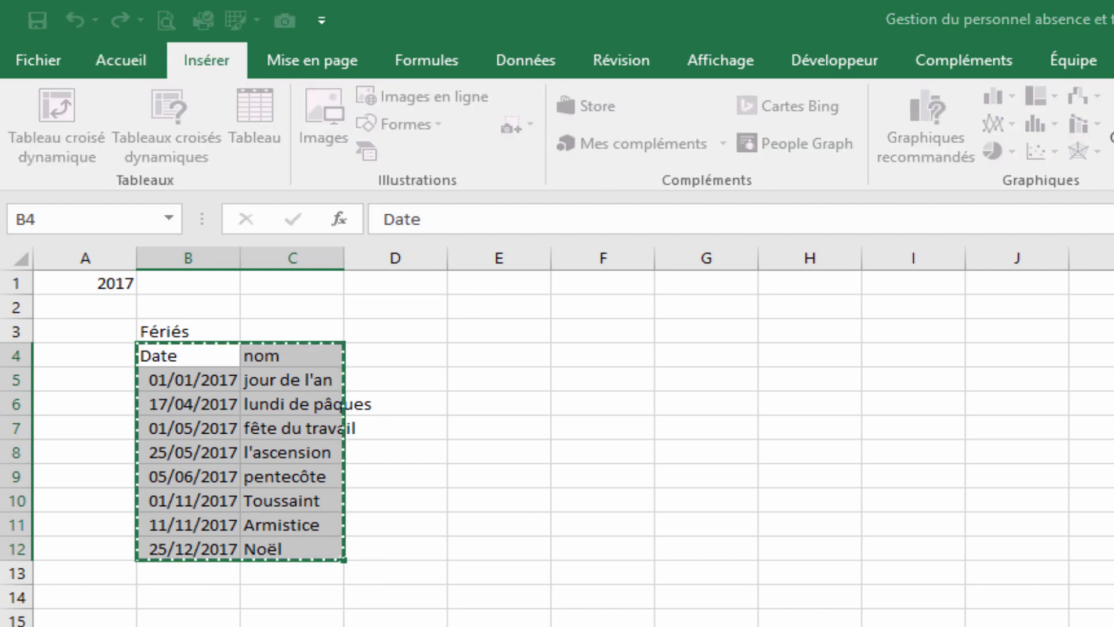
key("Return")
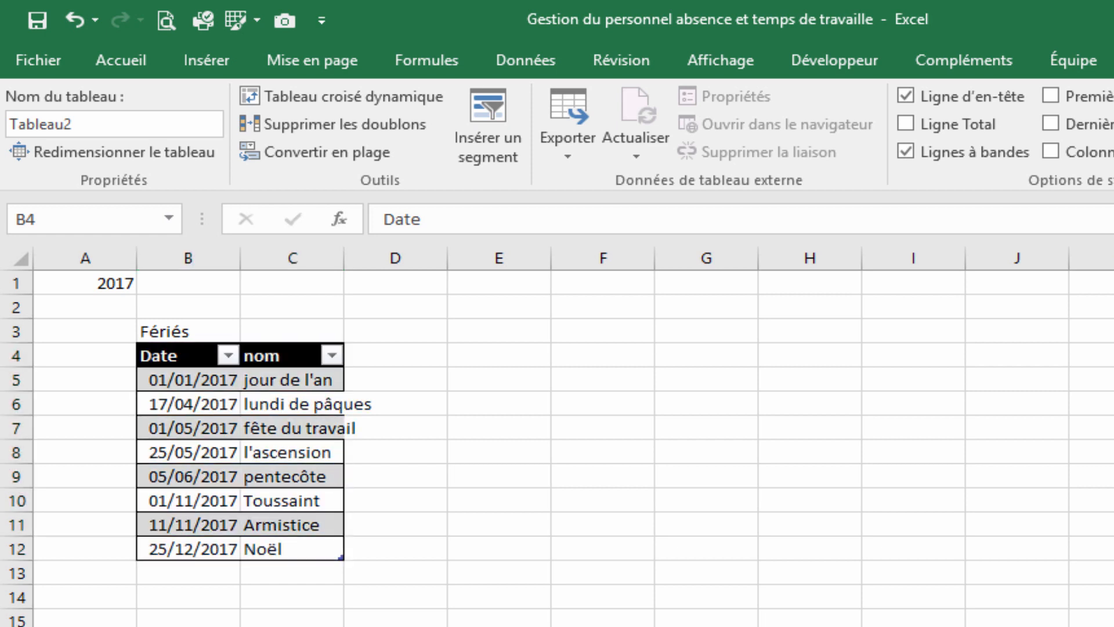
Autofit the widths of columns B and C to the holiday table's contents.
left_click(913, 626)
left_click(499, 626)
left_click_drag(224, 257, 246, 258)
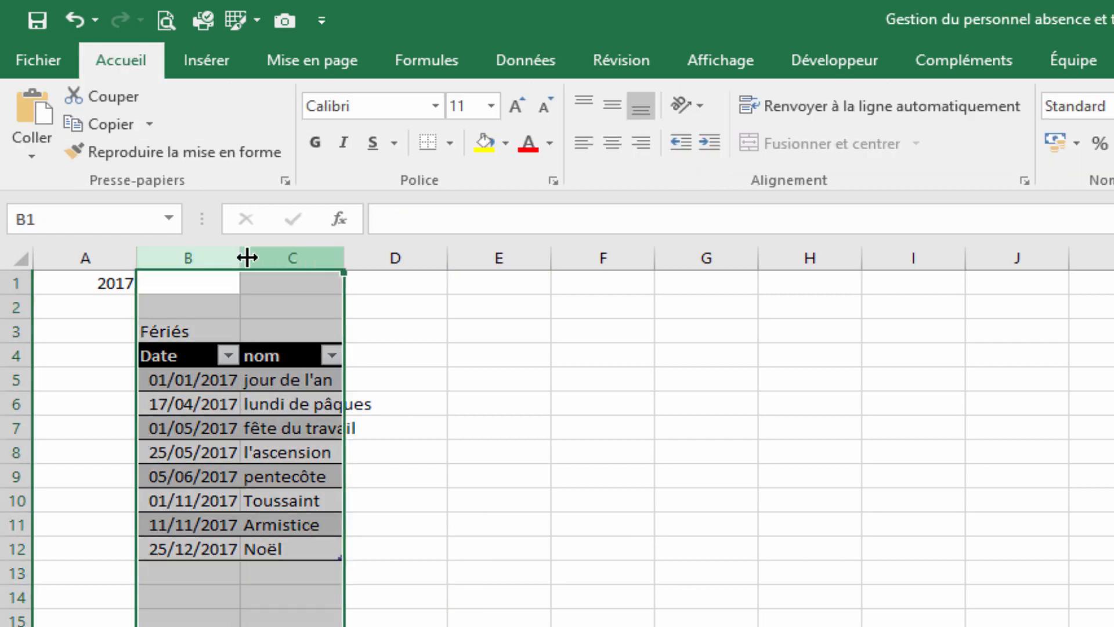
double_click(240, 257)
left_click(1044, 626)
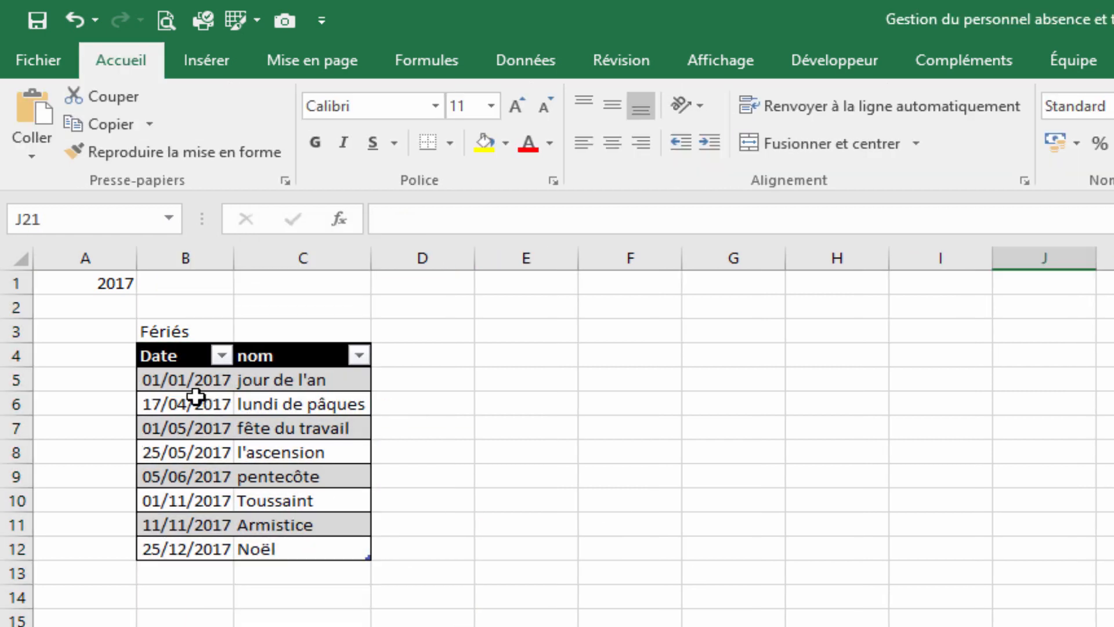
Name the holiday dates range B5:B12 fériés.
left_click_drag(192, 380, 165, 552)
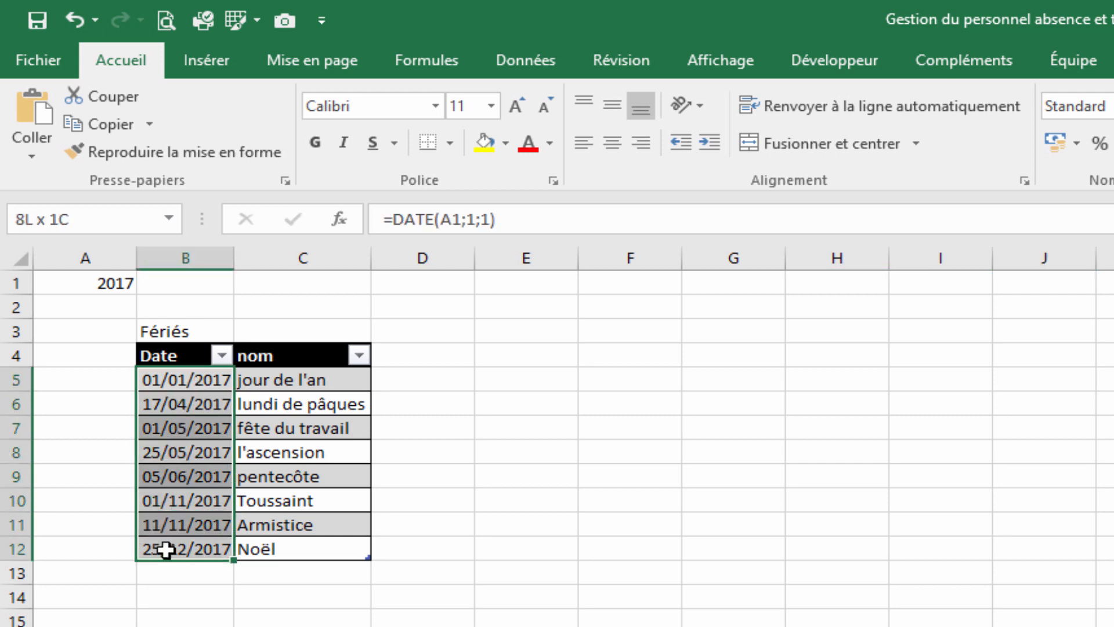
left_click(96, 224)
type("féri")
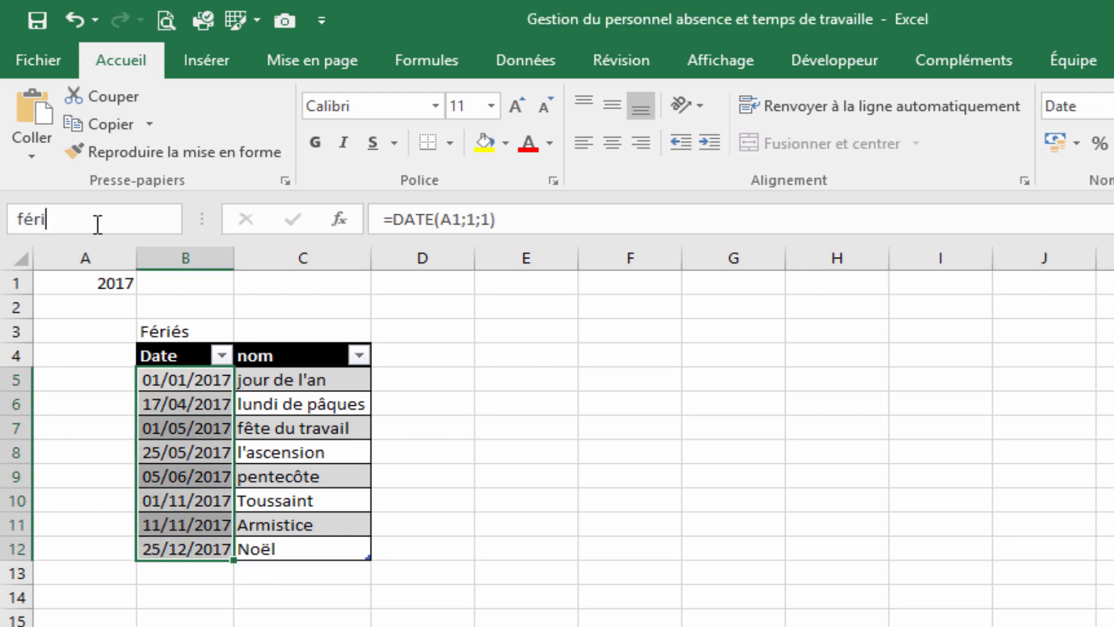
type("és")
key("Return")
On the BD sheet, enter the formula =SI(EQUIV(C4;fériés;0);1;"") in Fériés cell N4.
left_click(526, 620)
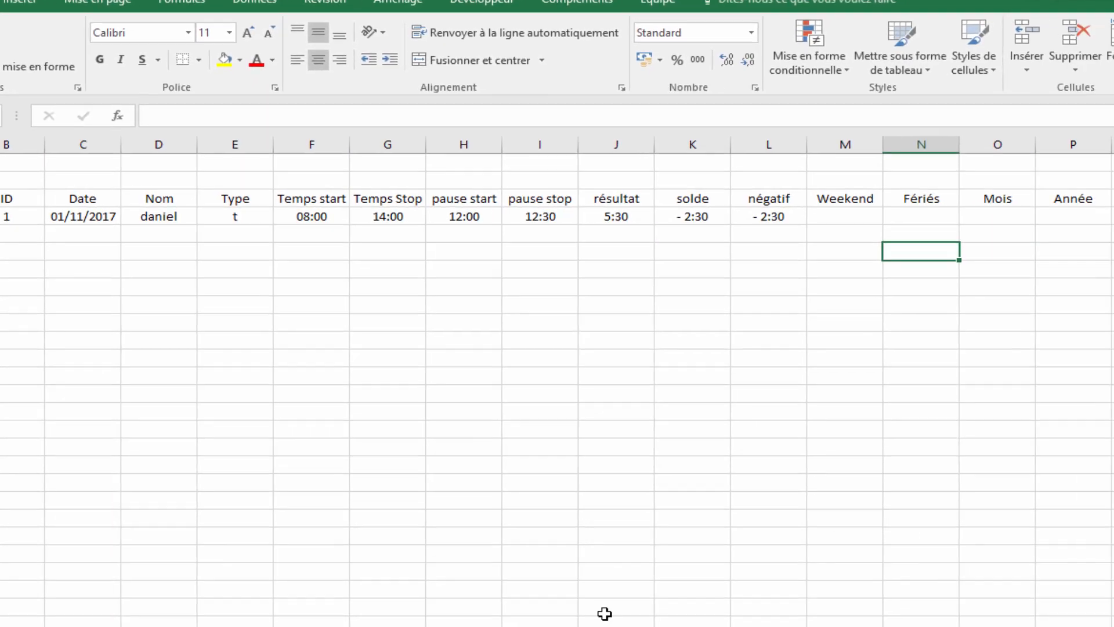
left_click(835, 230)
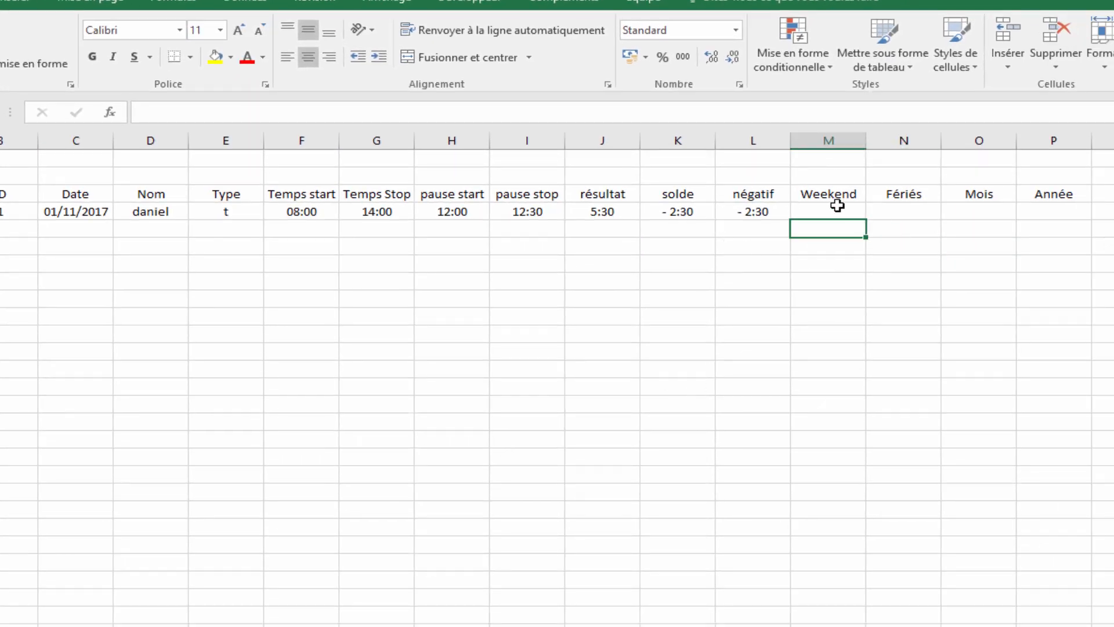
left_click(921, 218)
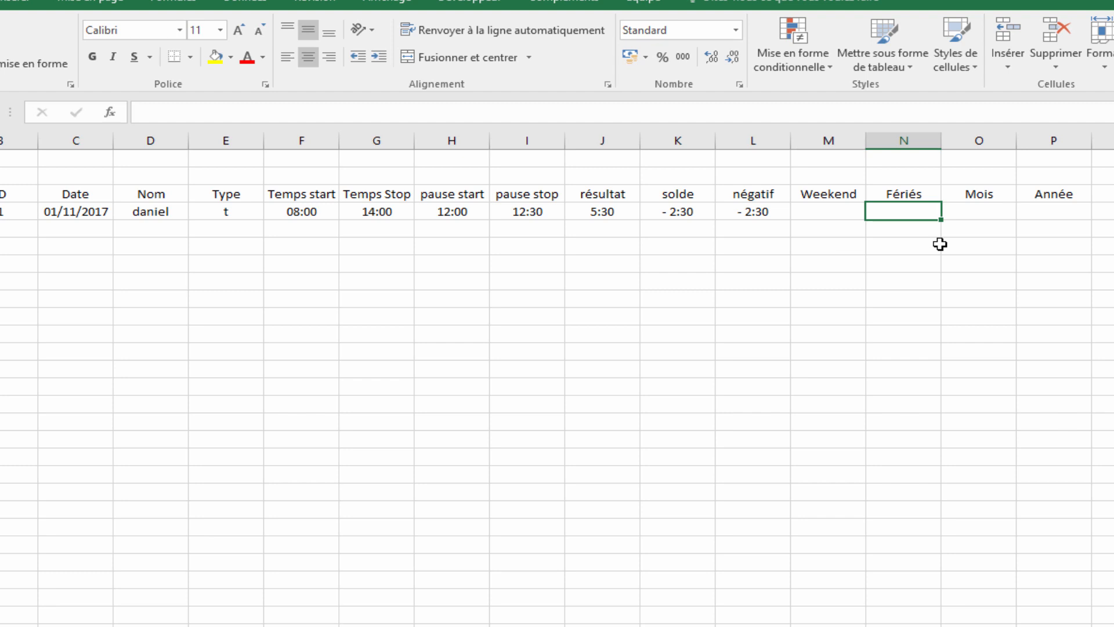
type("=si")
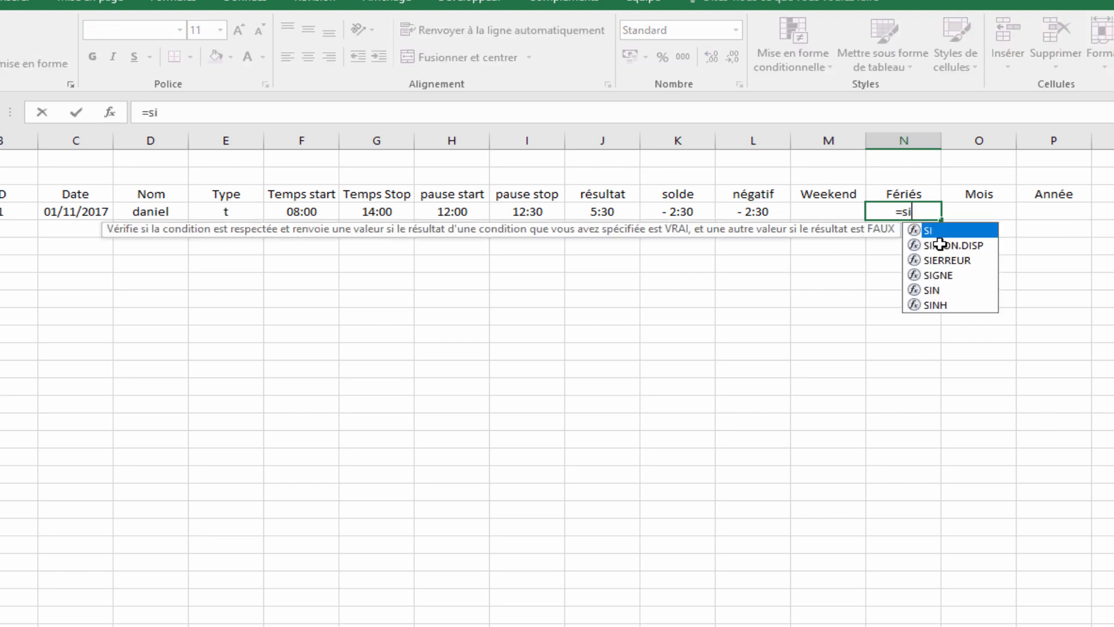
key("Tab")
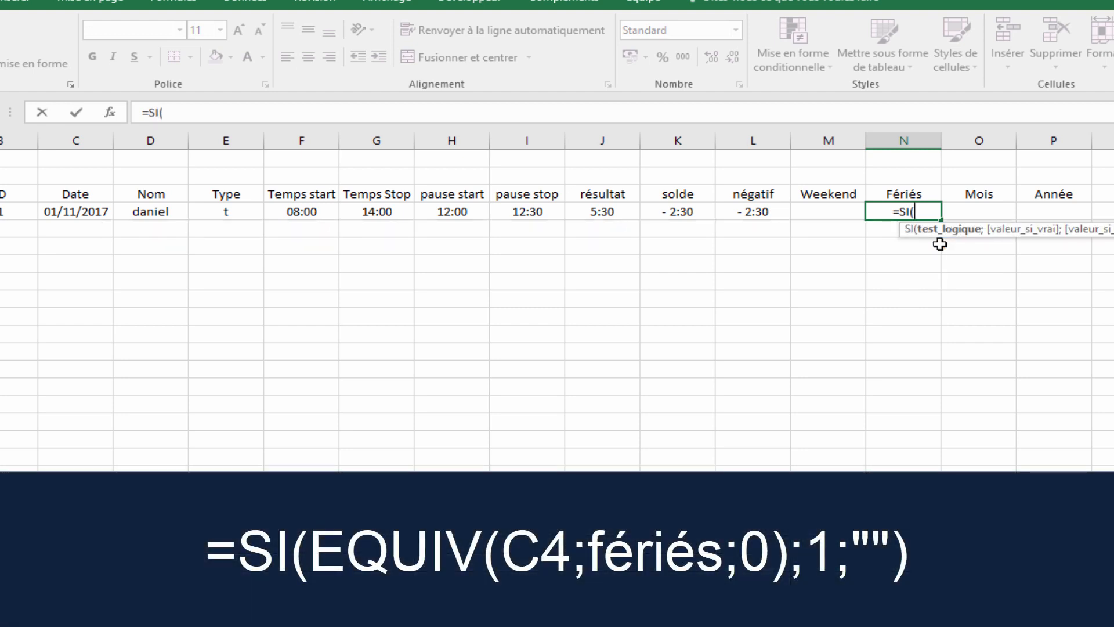
type("eq")
key("Tab")
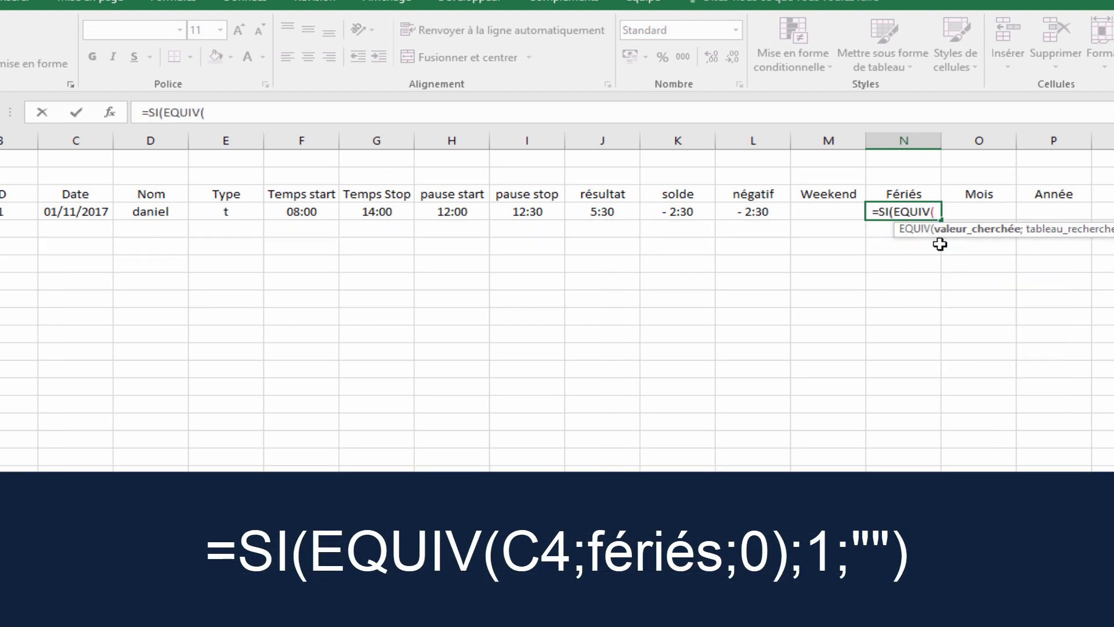
left_click(86, 213)
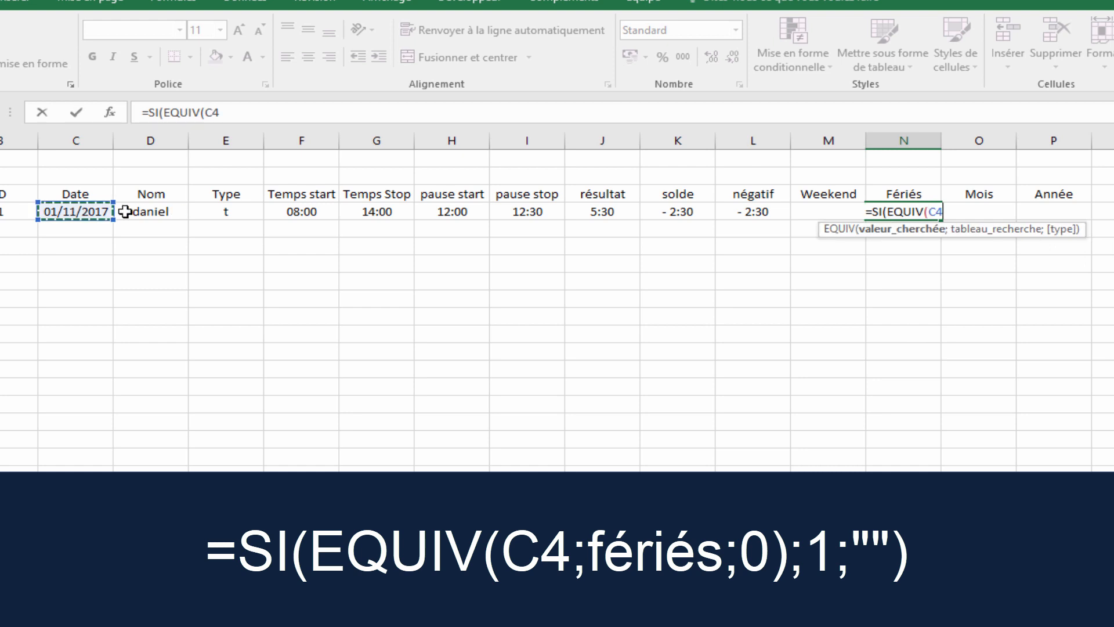
type(";")
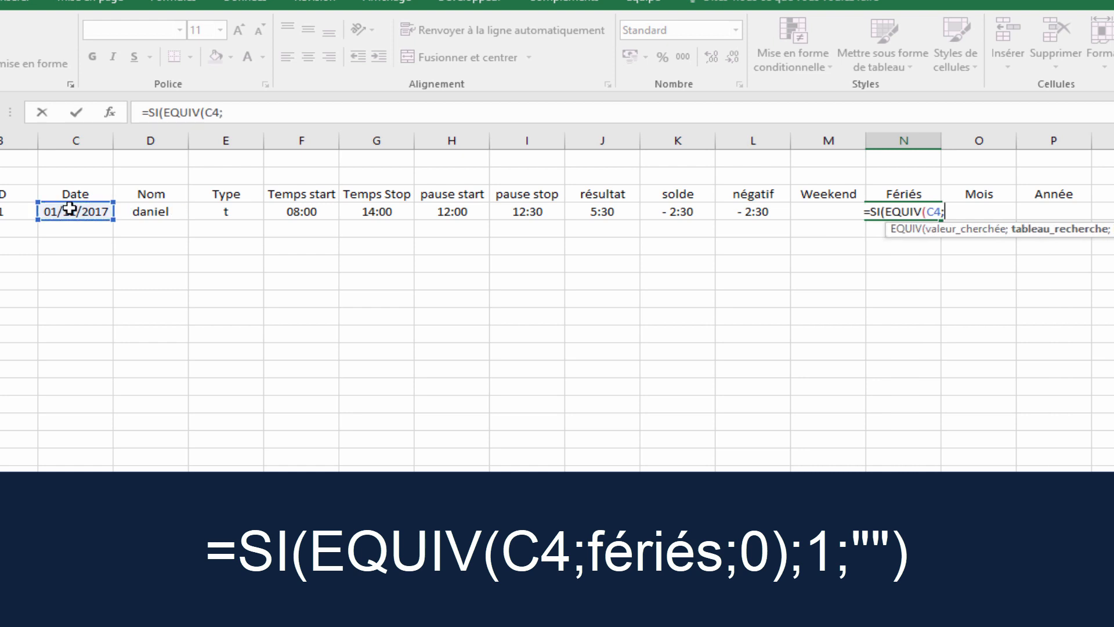
type("fériés")
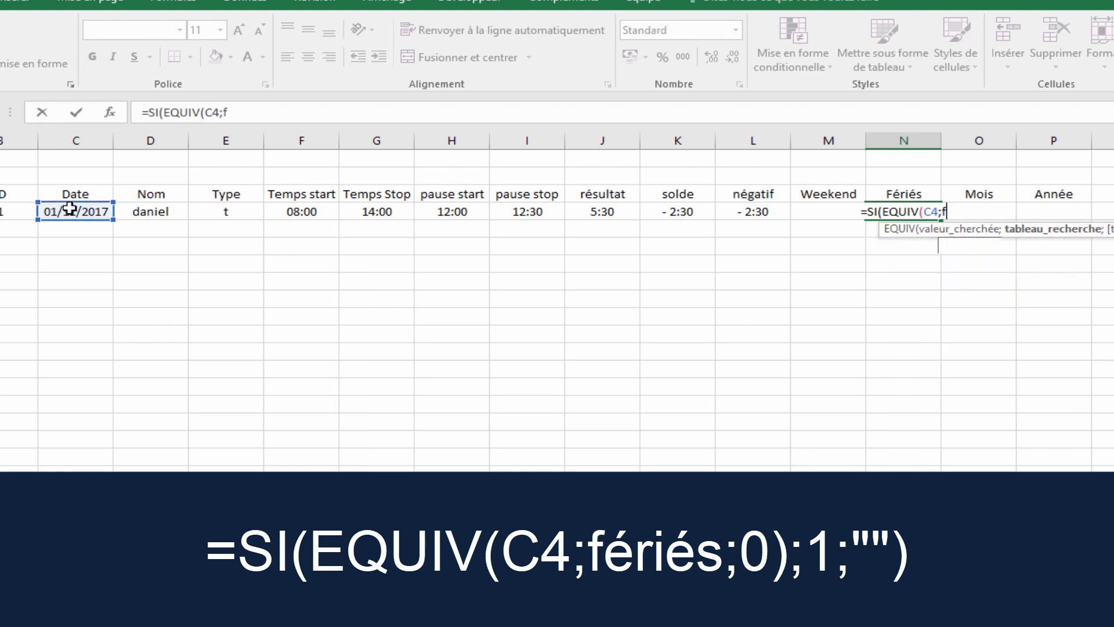
type(";0")
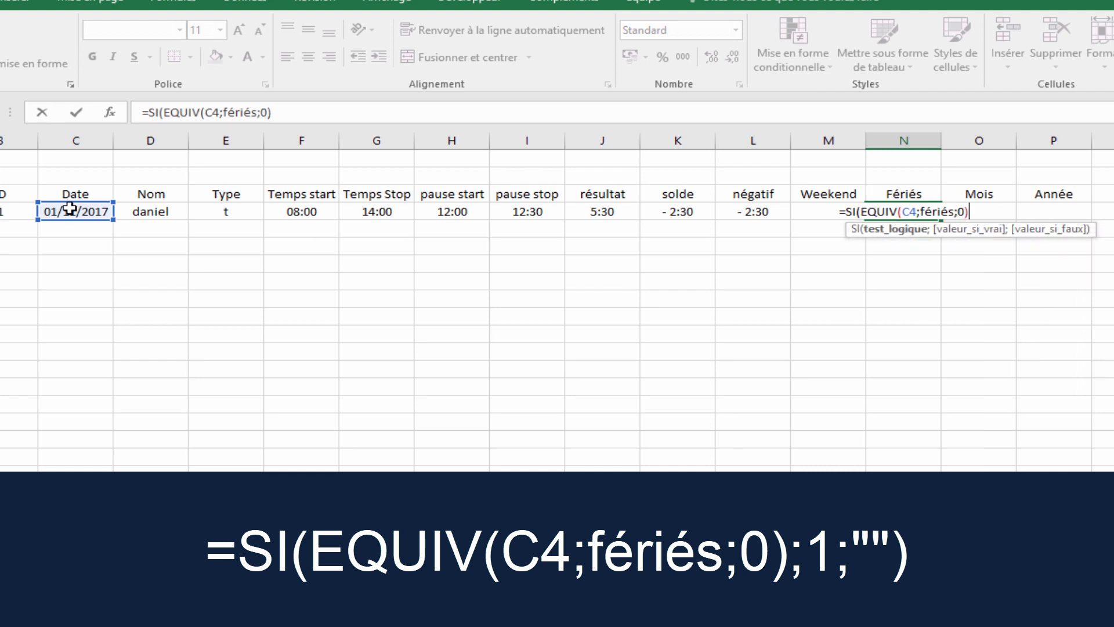
type(";")
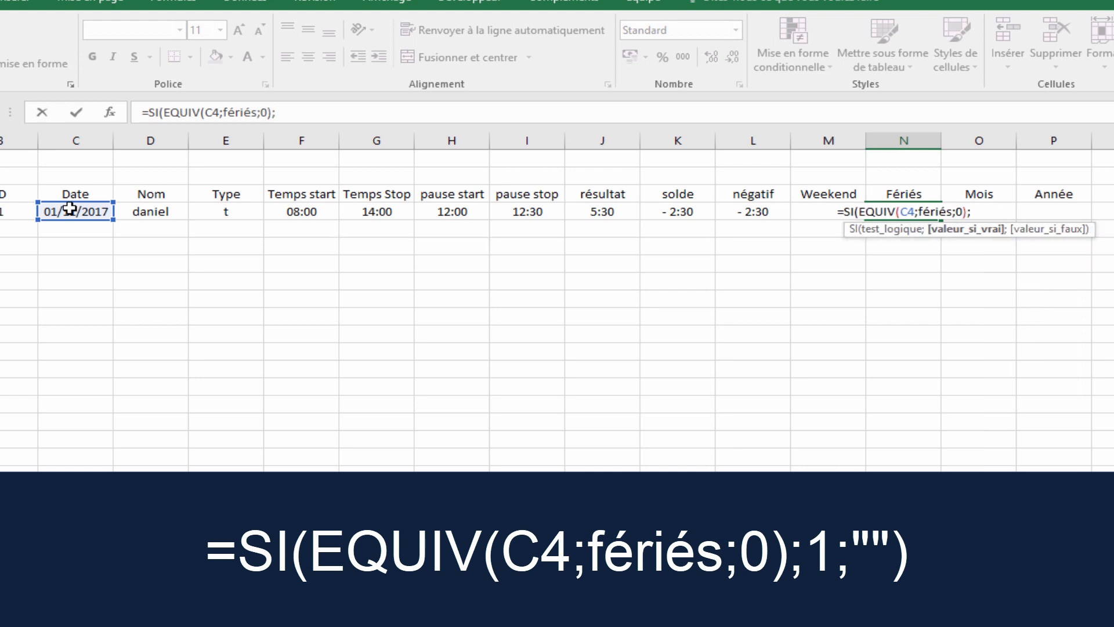
type("1")
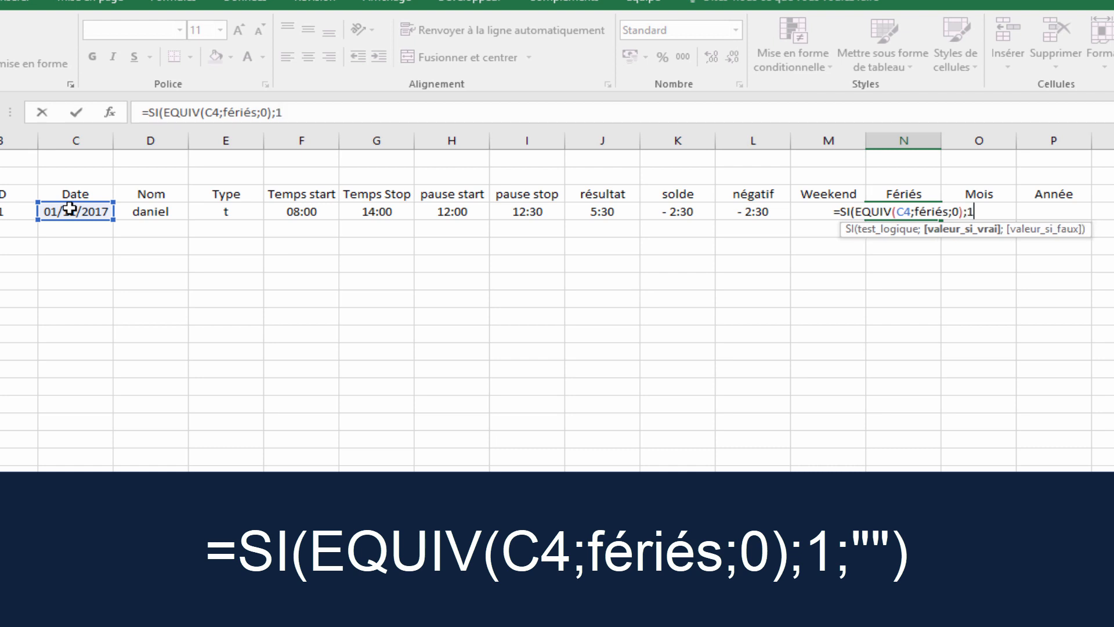
type(";\"\")")
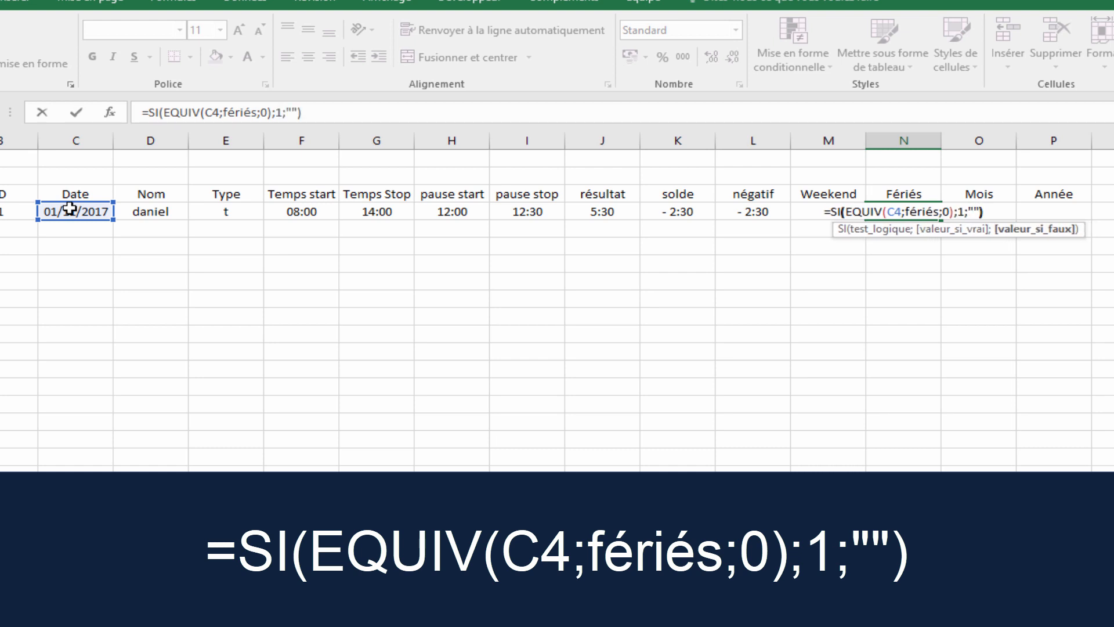
key("Return")
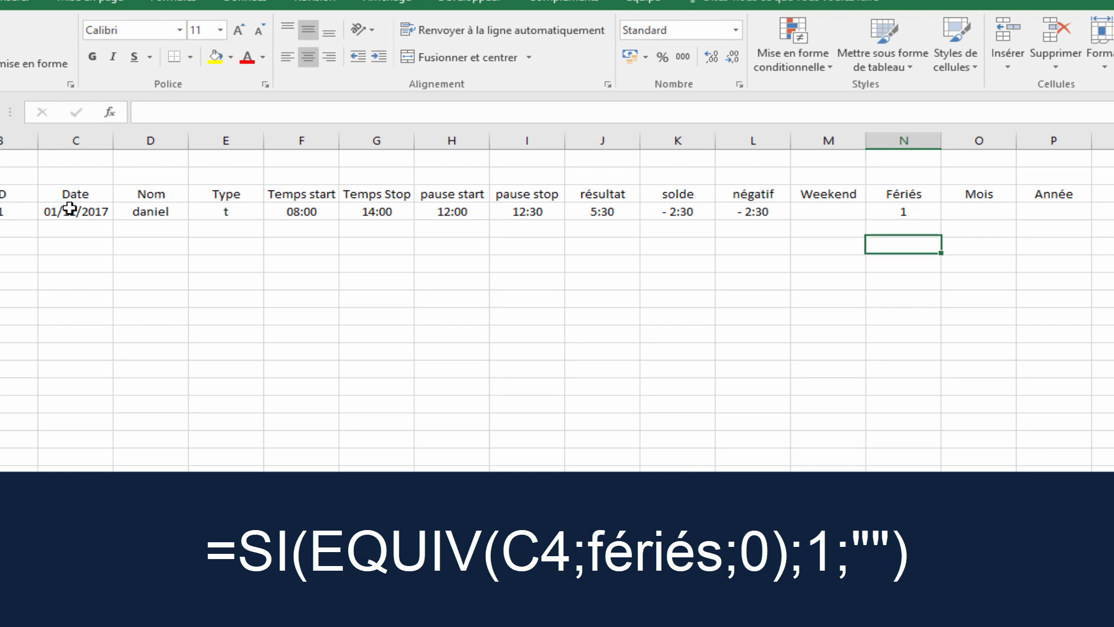
key("Up")
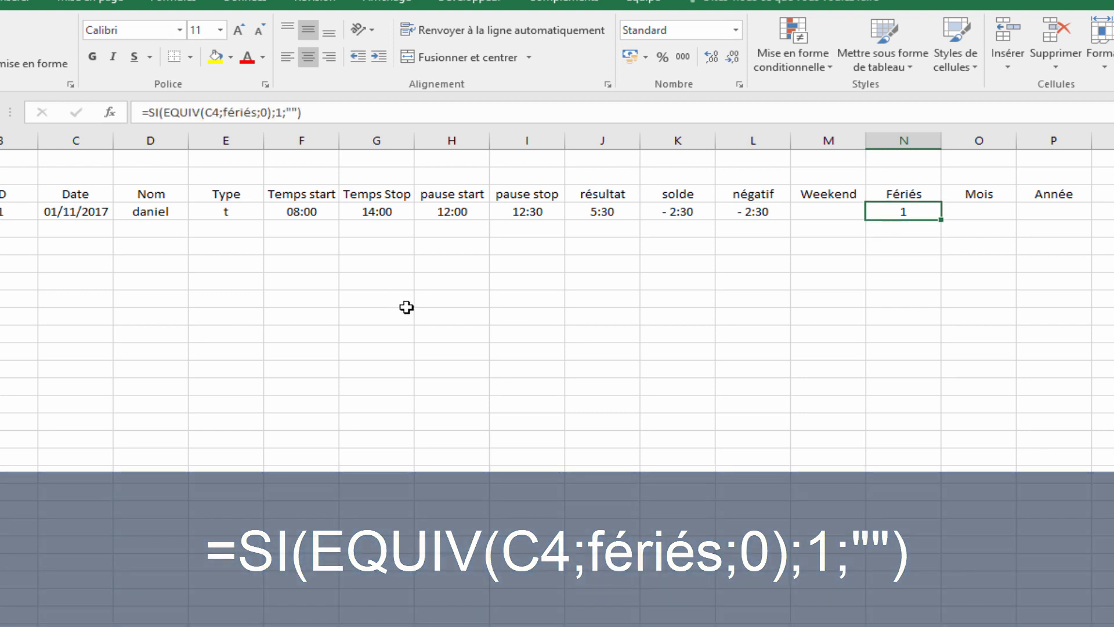
Test the holiday formula with a non-holiday by setting the date in C4 to 02/11/2017.
left_click(82, 213)
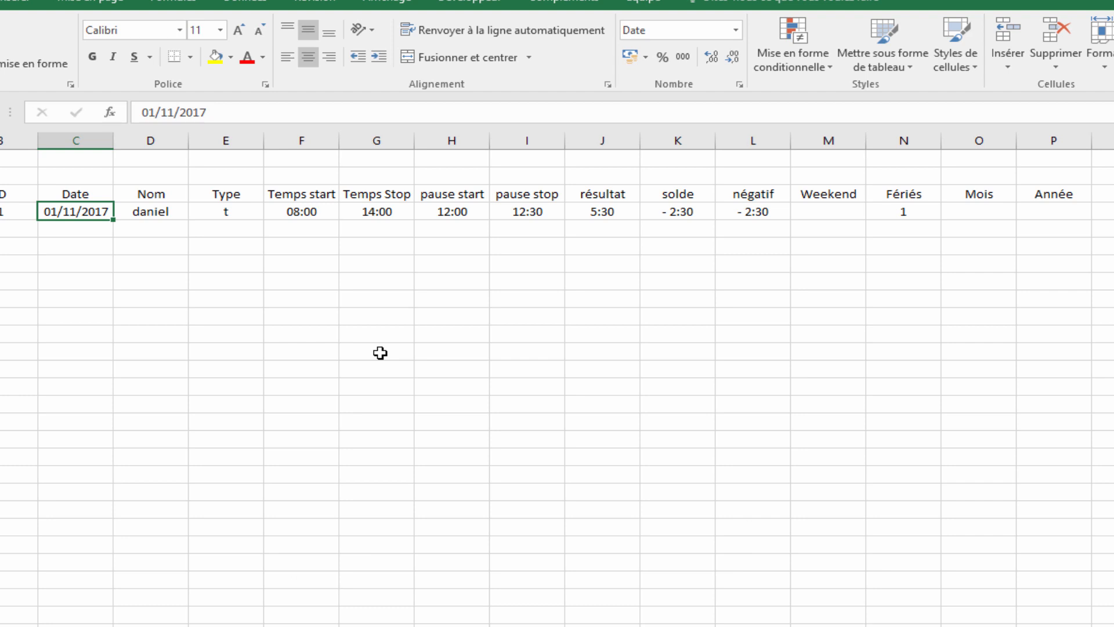
type("2/11")
key("Return")
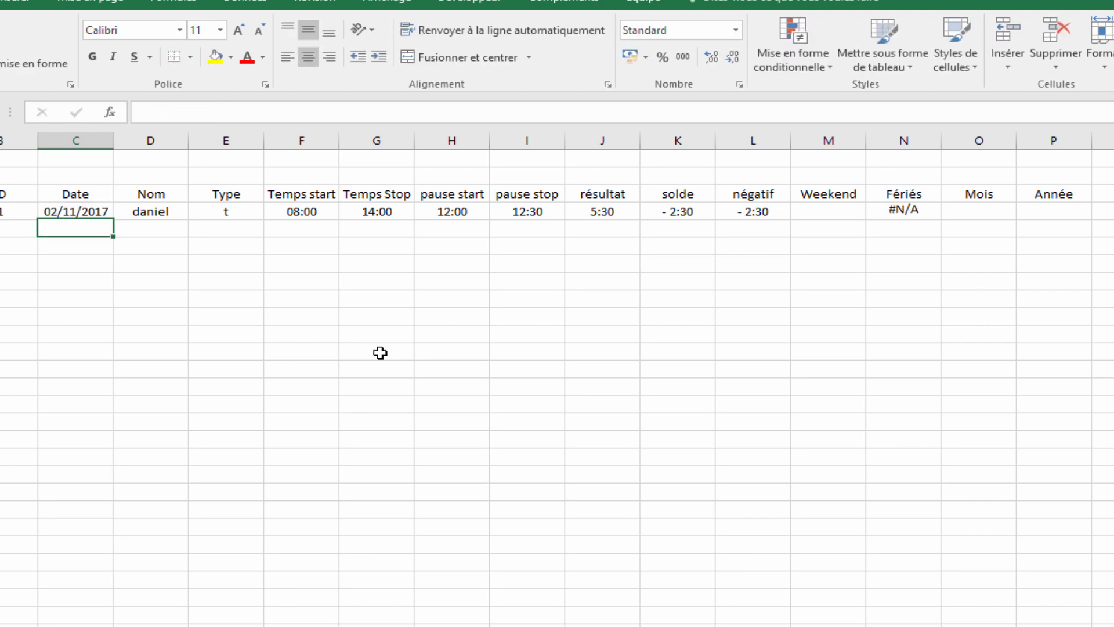
key("Up")
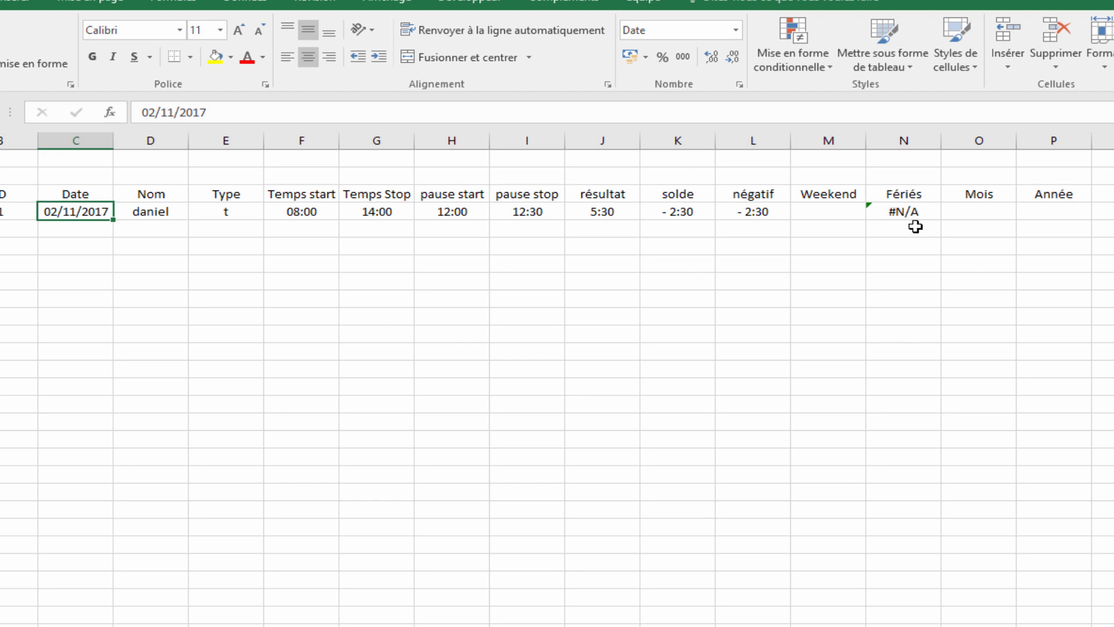
Wrap the holiday formula in N4 in SIERREUR with an empty string "" as the error value.
left_click(902, 211)
left_click(152, 112)
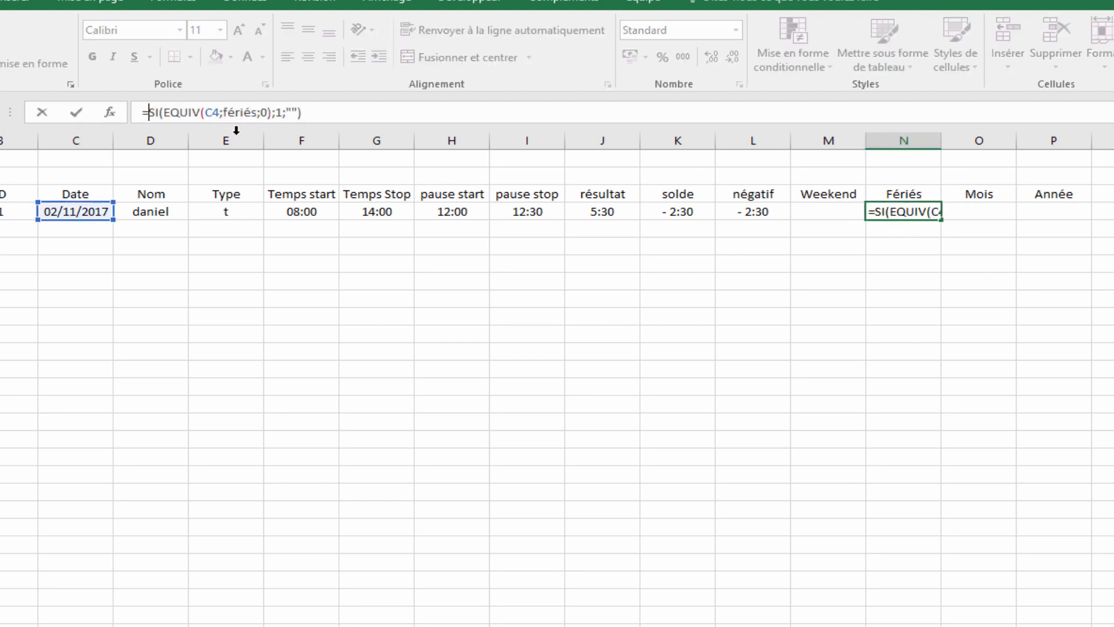
type("si")
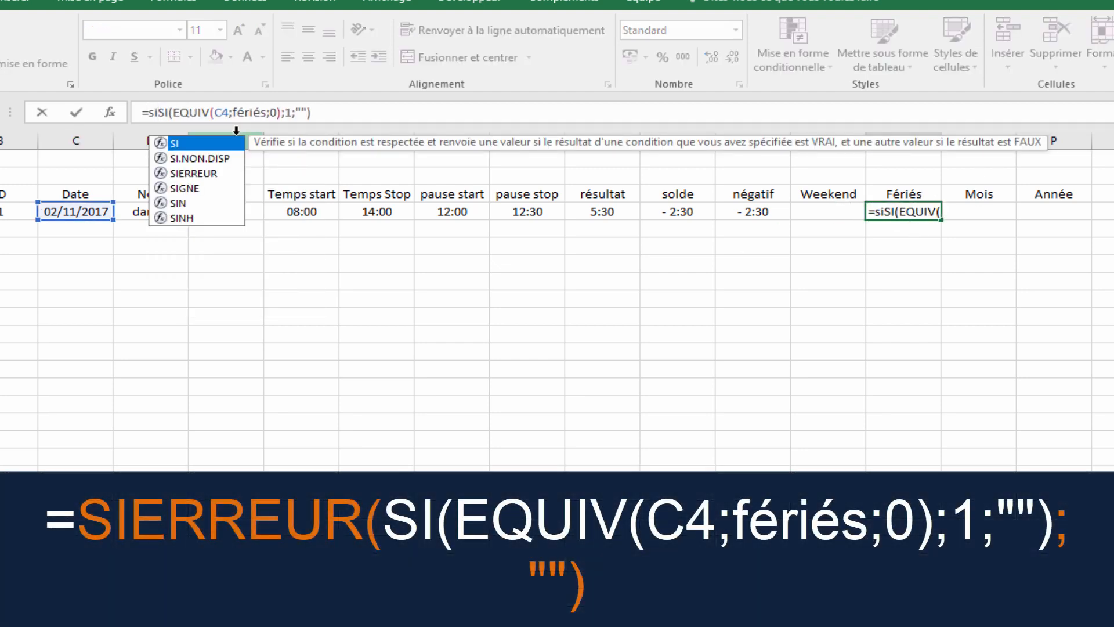
key("Down")
key("Tab")
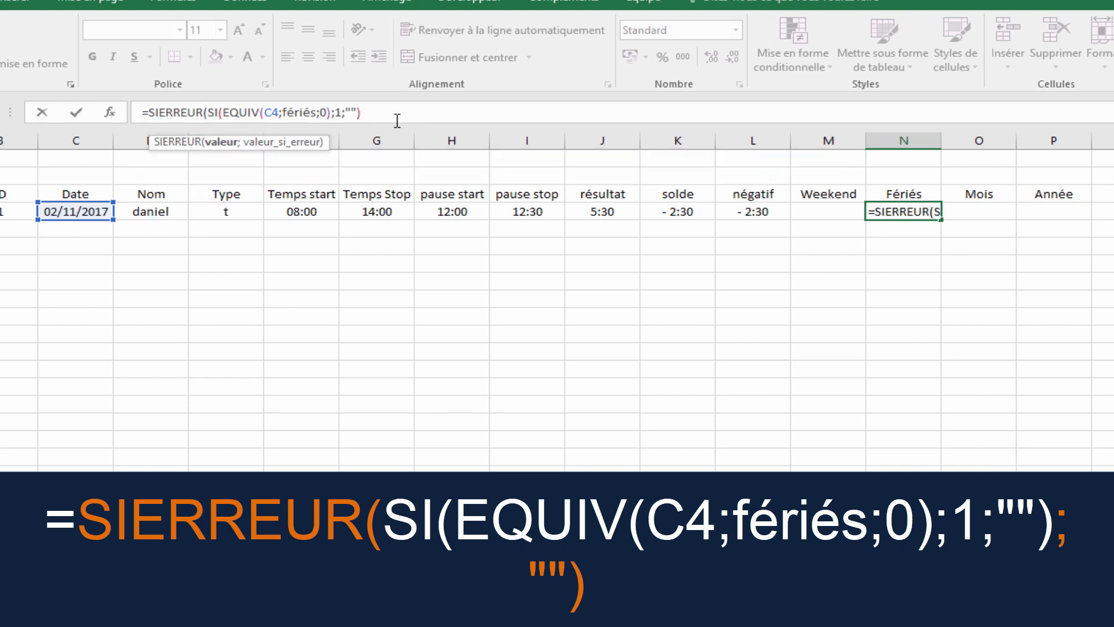
type(";\"\")")
key("Return")
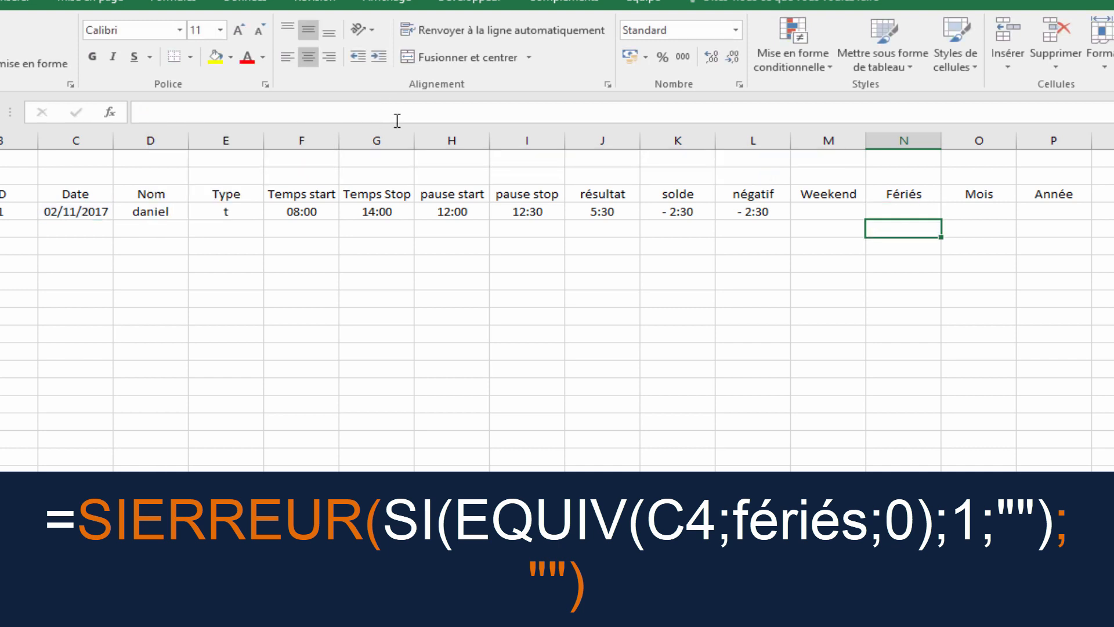
Set the date in C4 to 01/11/2017 to check the holiday flag against a public holiday.
left_click(914, 212)
left_click(64, 213)
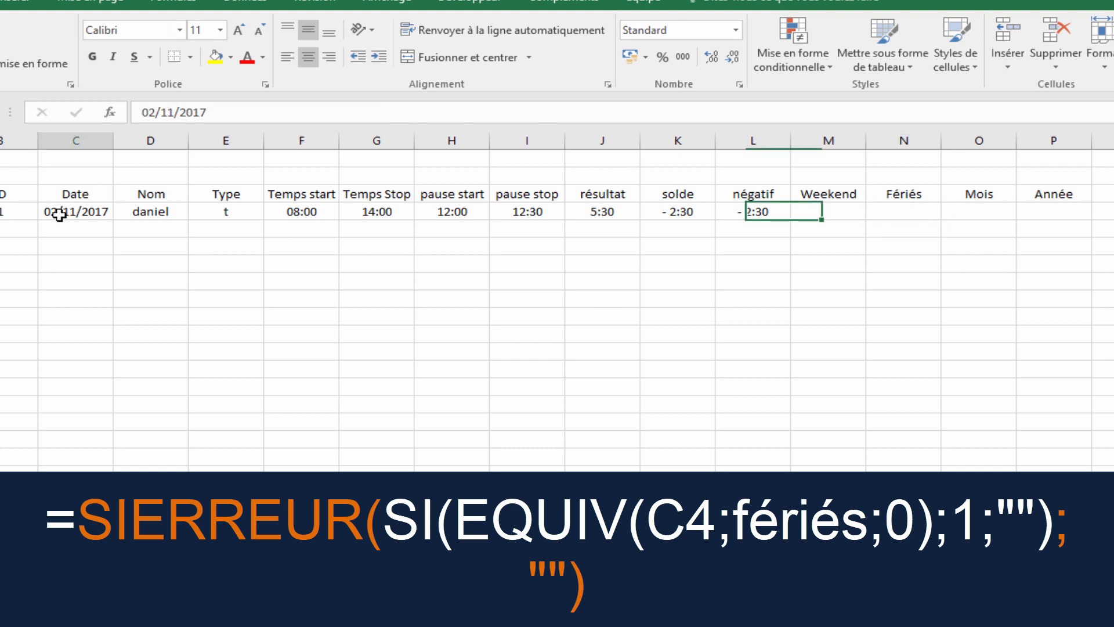
double_click(145, 112)
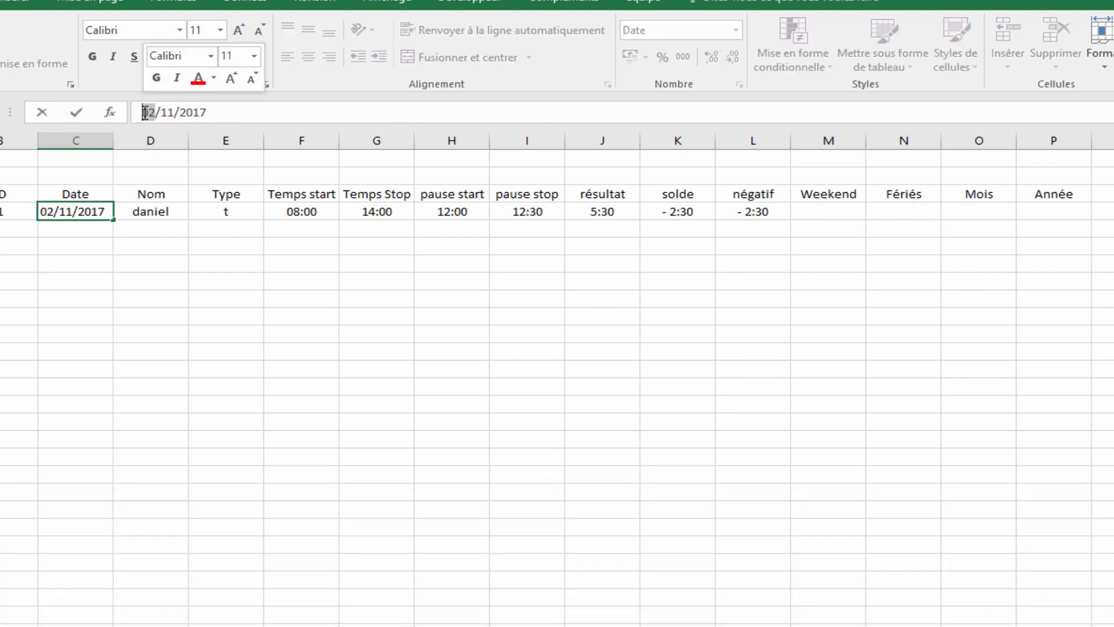
type("01")
key("Return")
left_click(452, 404)
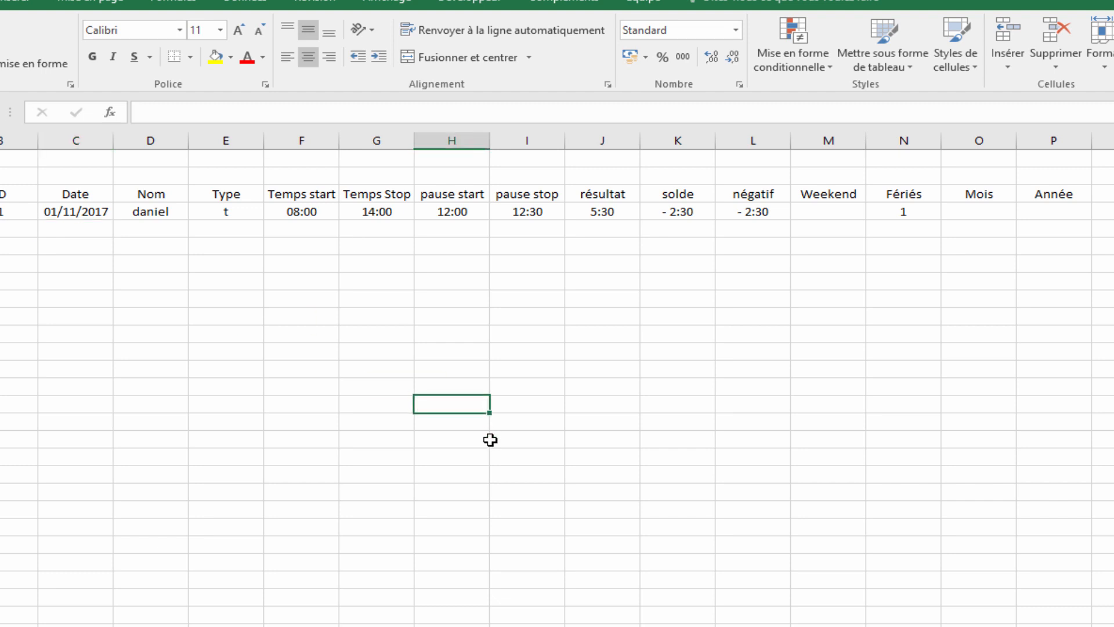
Enter a MOIS formula in Mois cell O4 that extracts the month from the date in C4.
left_click(906, 212)
left_click(997, 213)
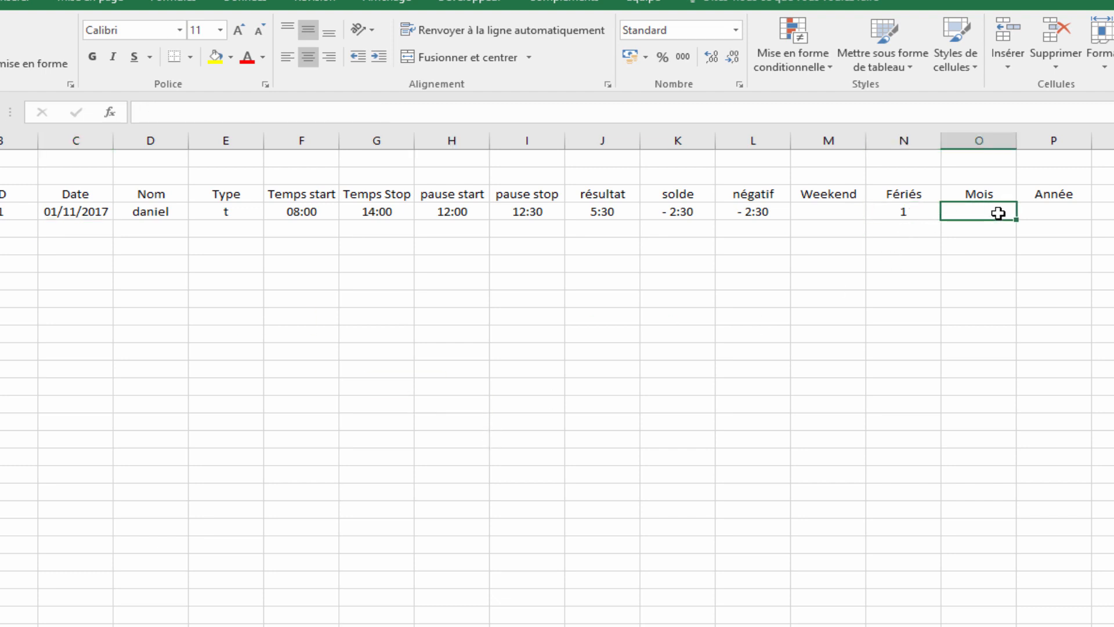
type("=mois")
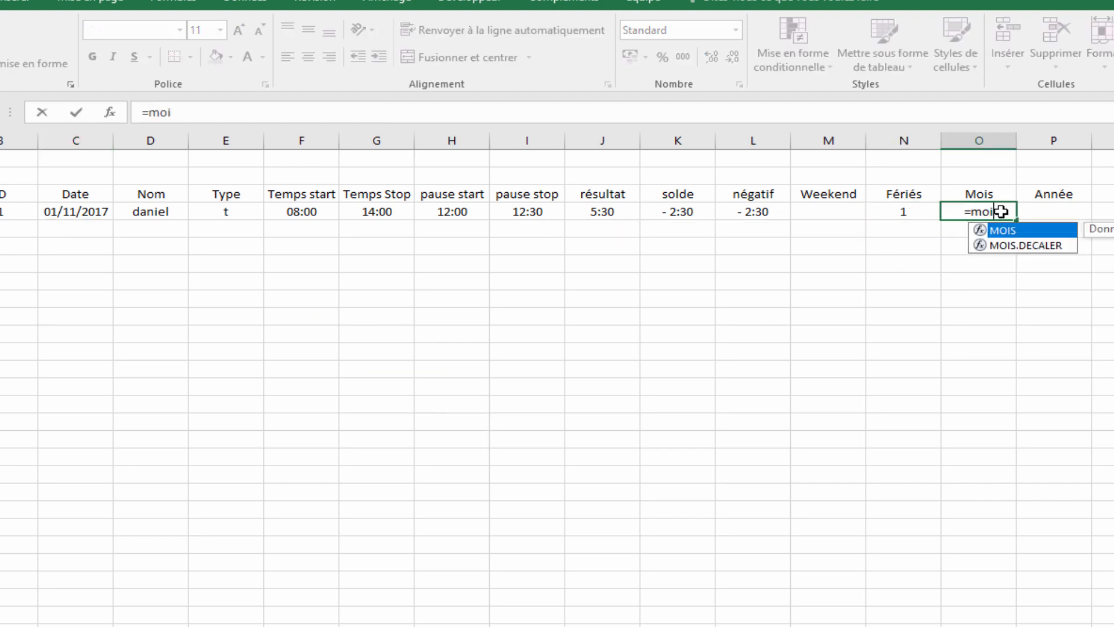
key("Tab")
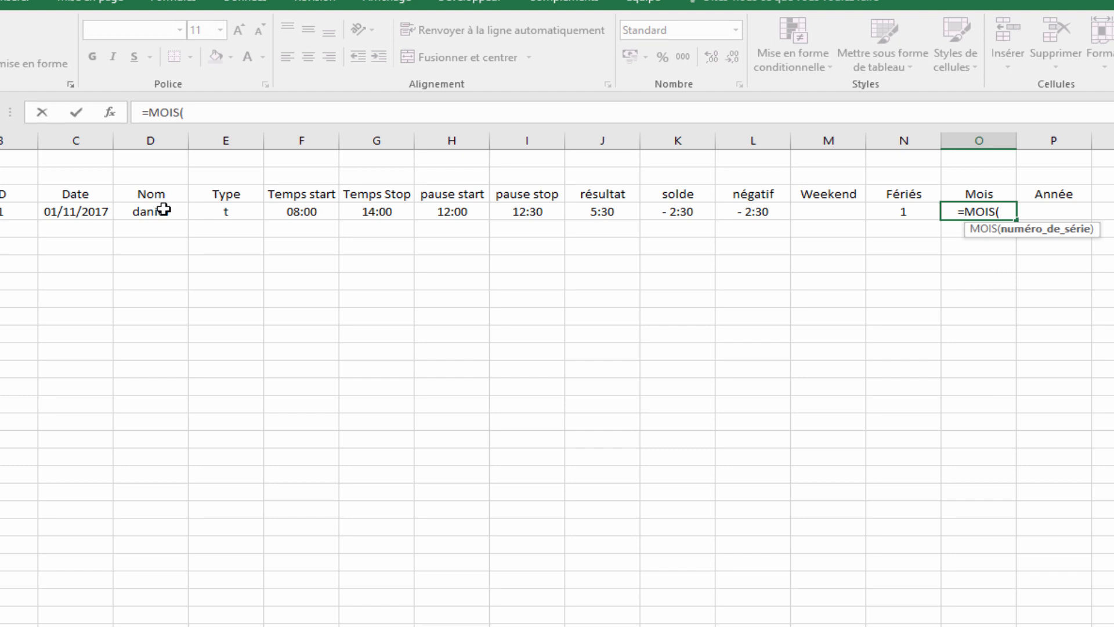
left_click(75, 213)
key("Return")
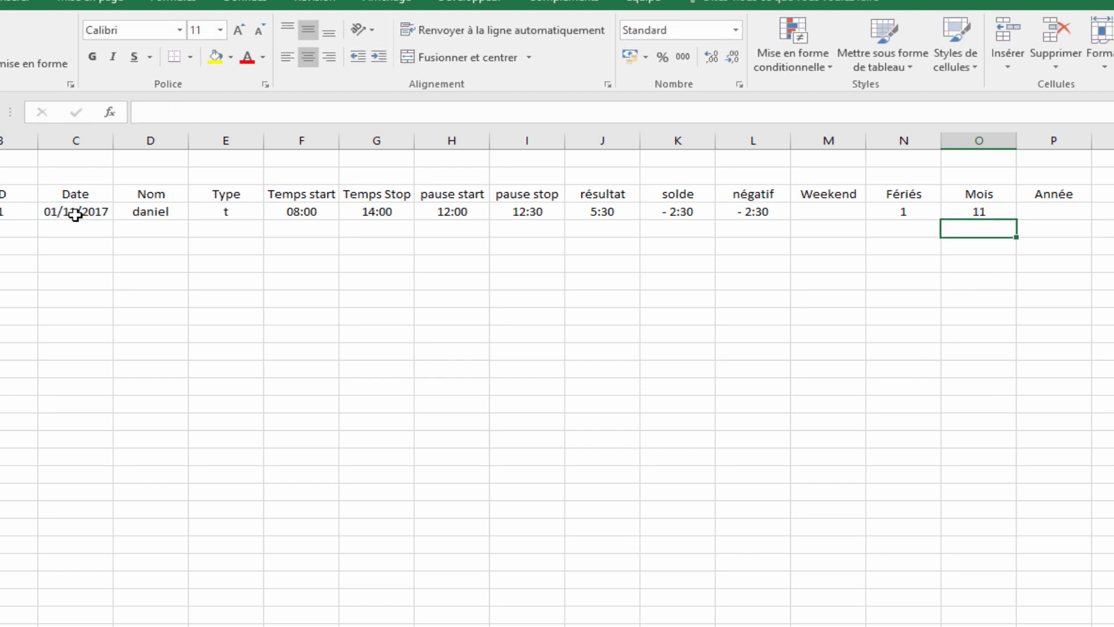
Enter the formula =ANNEE(C4) in Année cell P4 to extract the year from the date.
left_click(1030, 210)
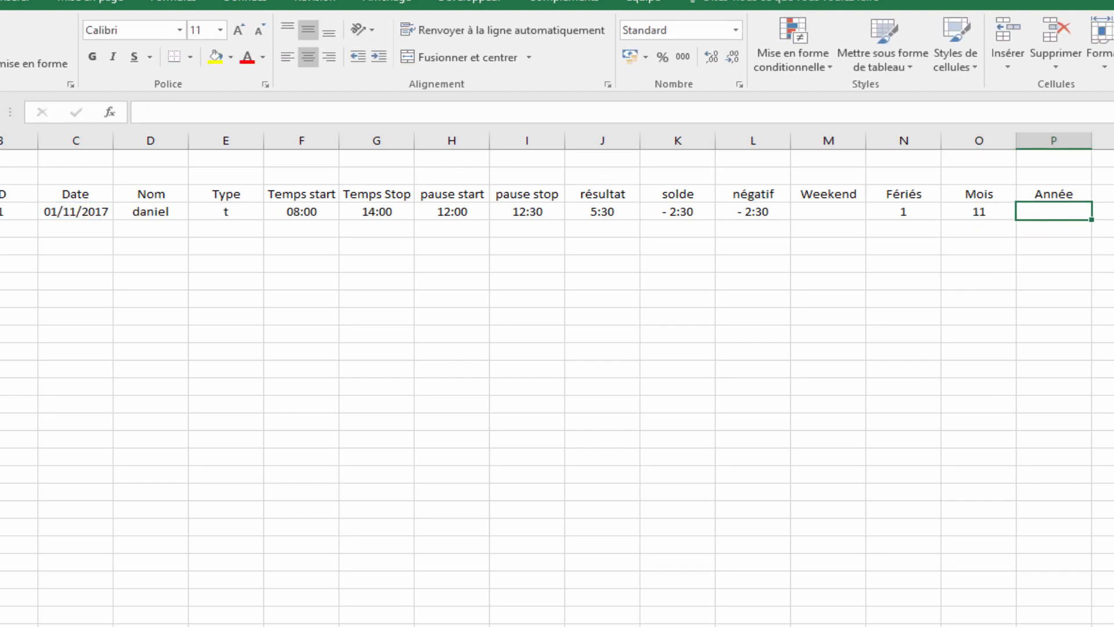
type("=ANNEE(")
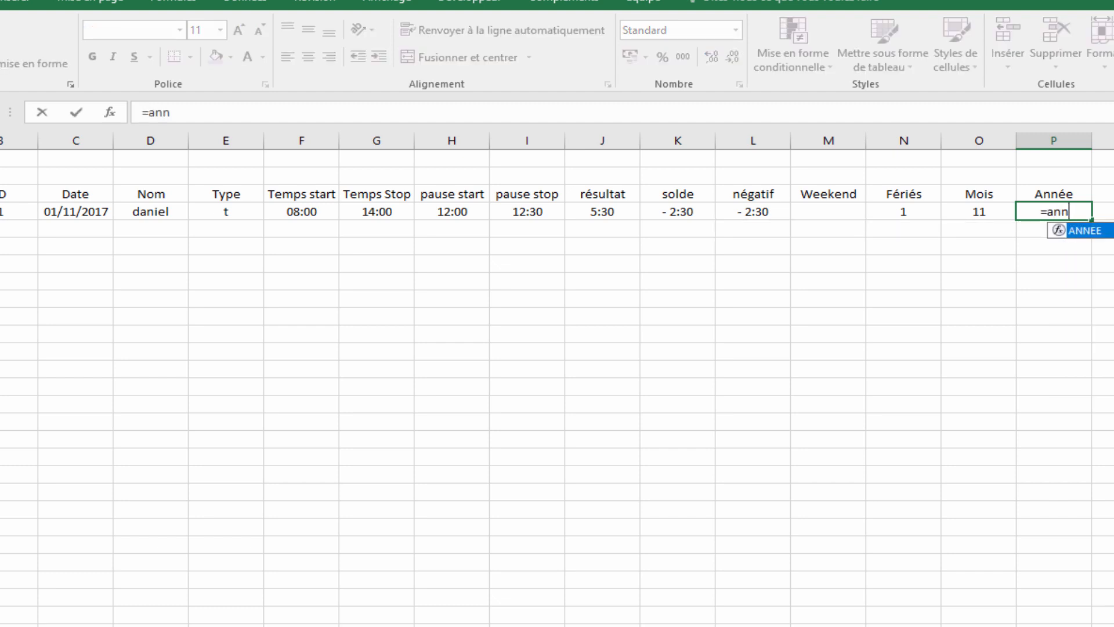
left_click(93, 208)
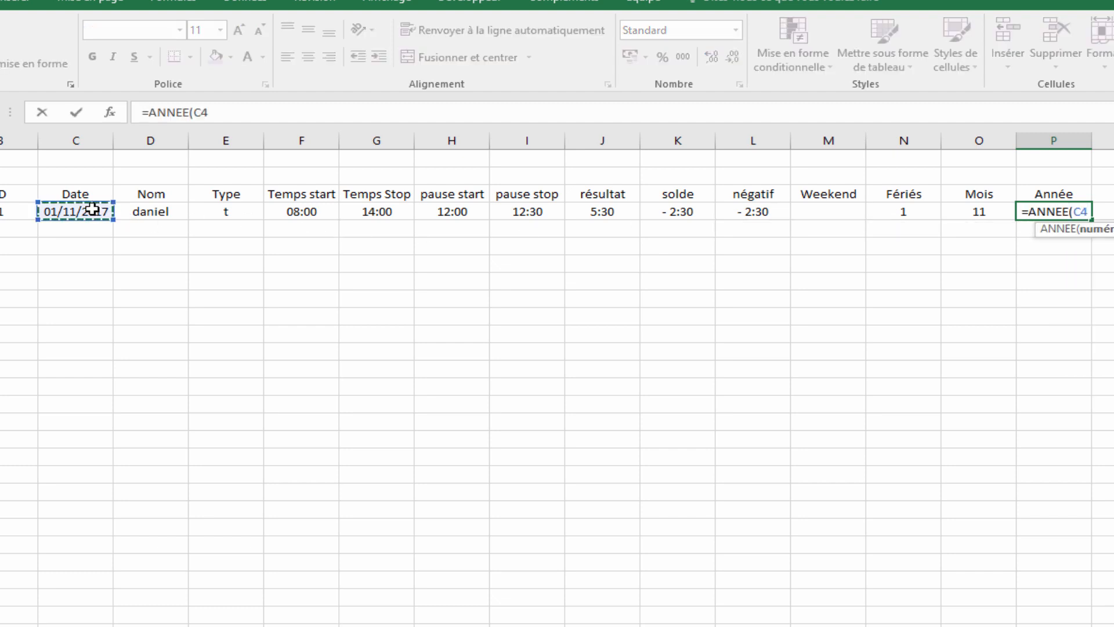
key("Return")
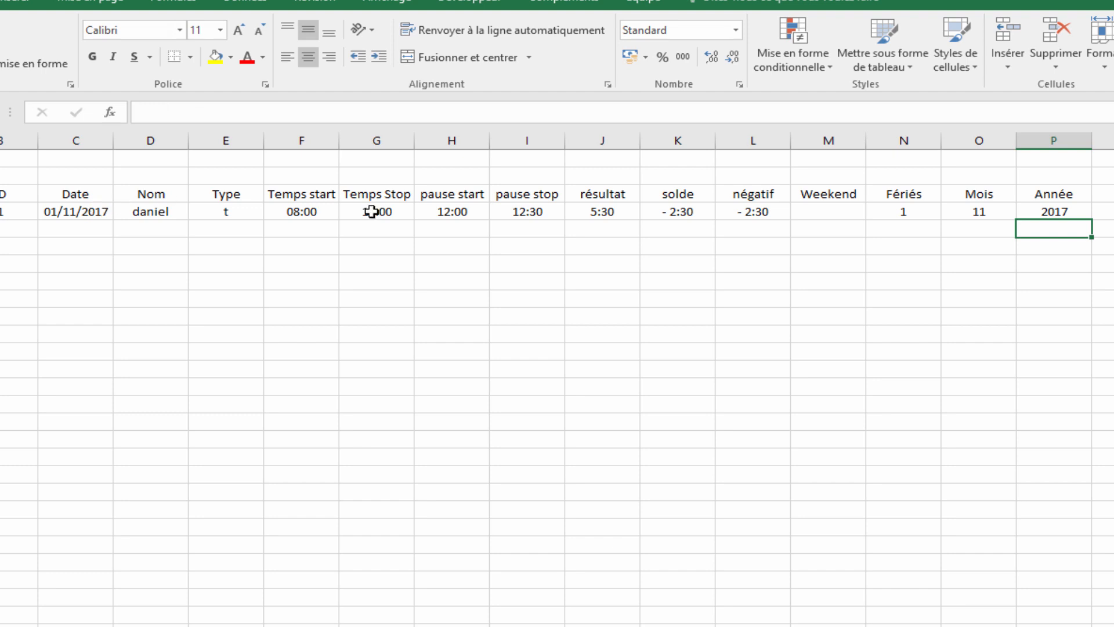
left_click(1063, 308)
left_click(1036, 211)
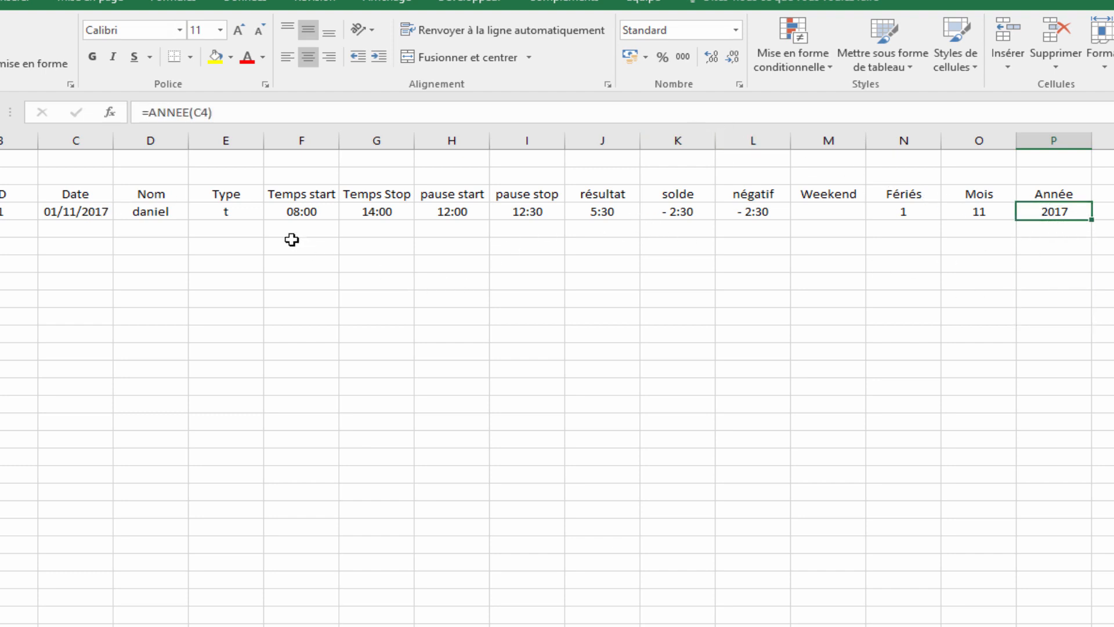
Set the Type in E4 to "v", and check the Fériés flag and the résultat formula in J4.
left_click(232, 214)
type("v")
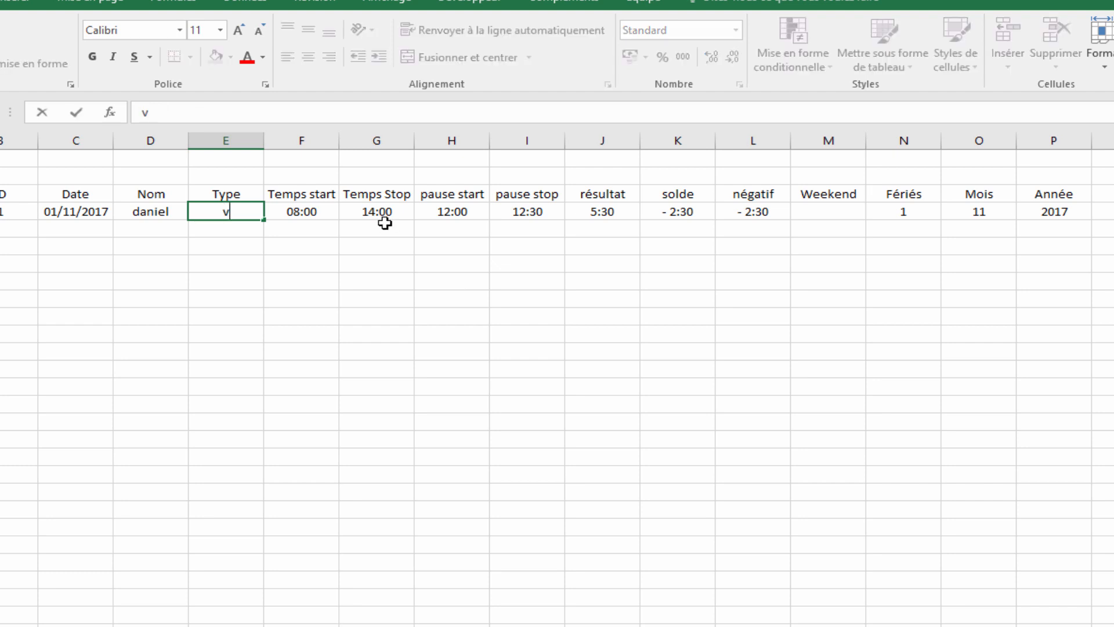
key("Return")
left_click(898, 213)
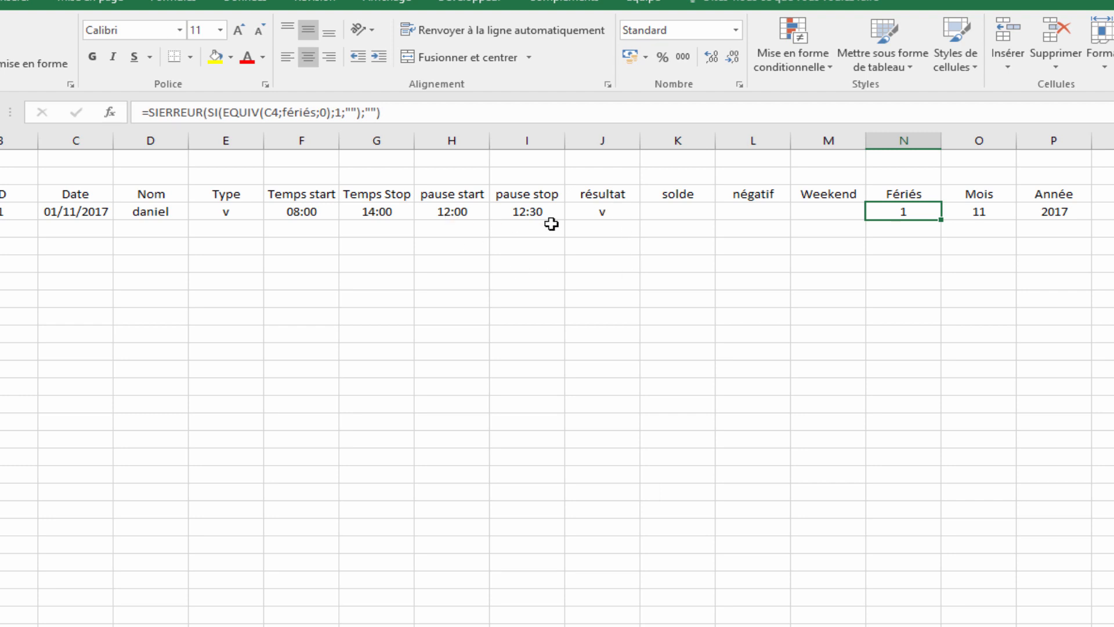
left_click(591, 212)
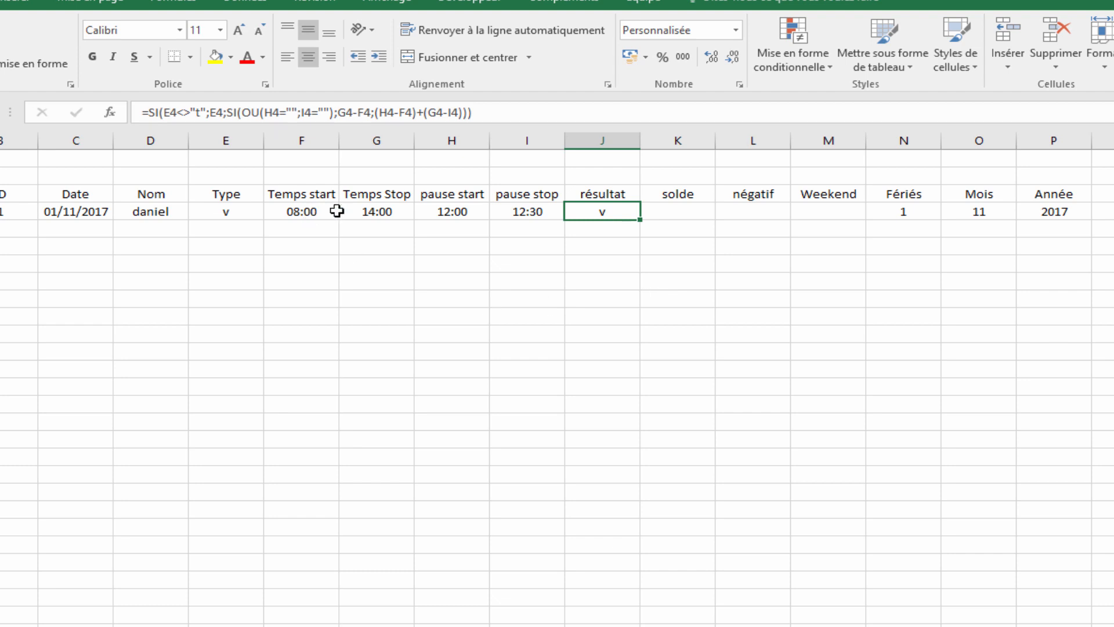
key("Return")
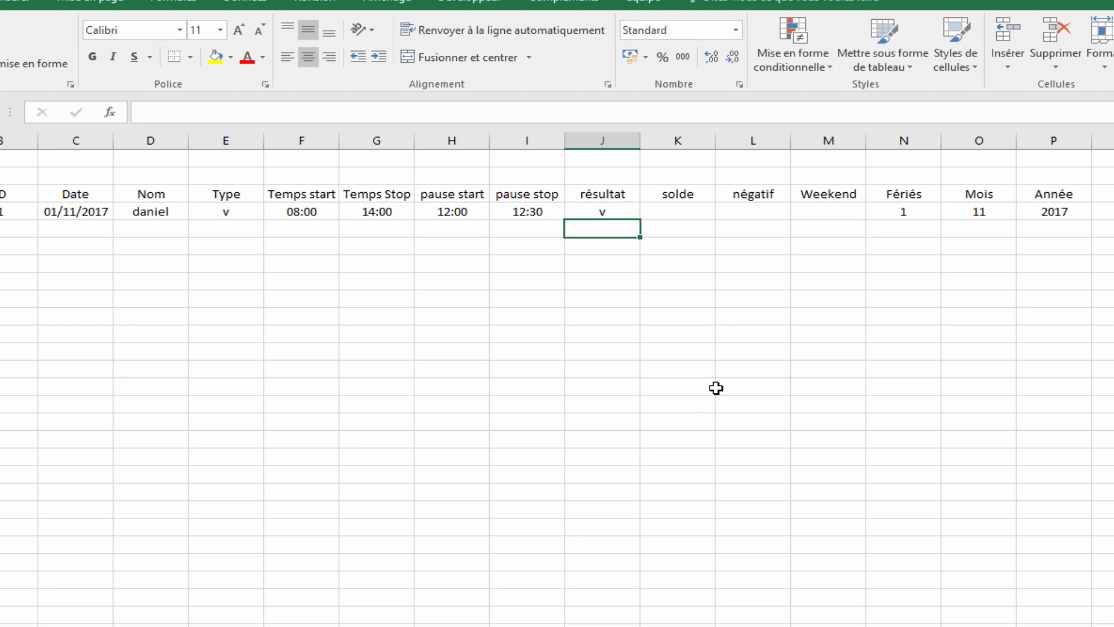
In the résultat formula in J4, replace the value-if-true E4 with a nested SI testing OU(N4=1;M4=1).
left_click(597, 213)
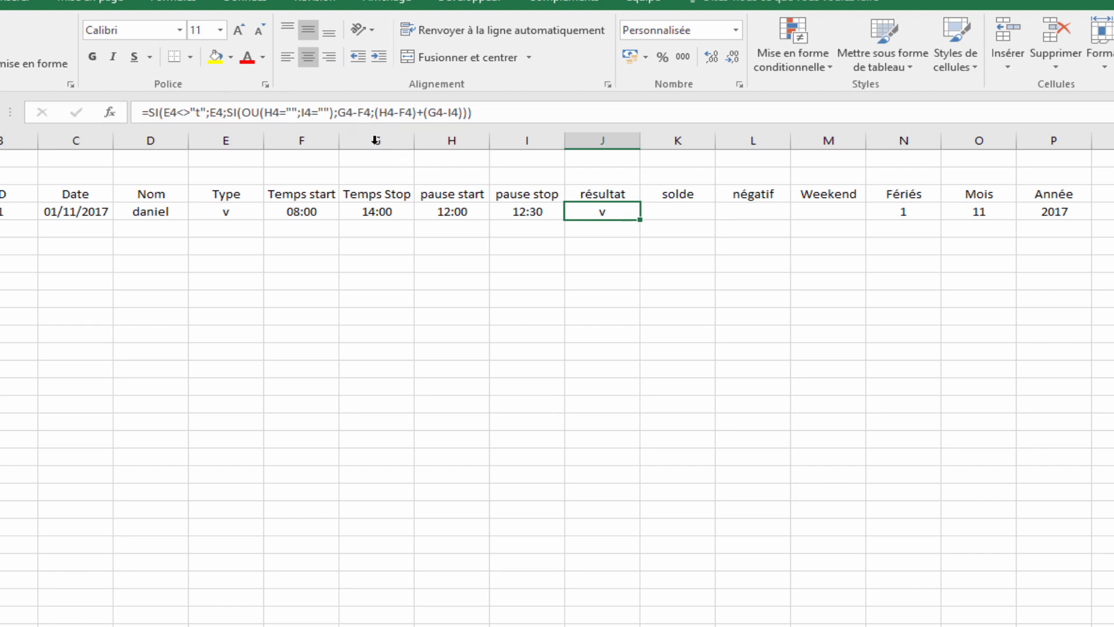
left_click(217, 112)
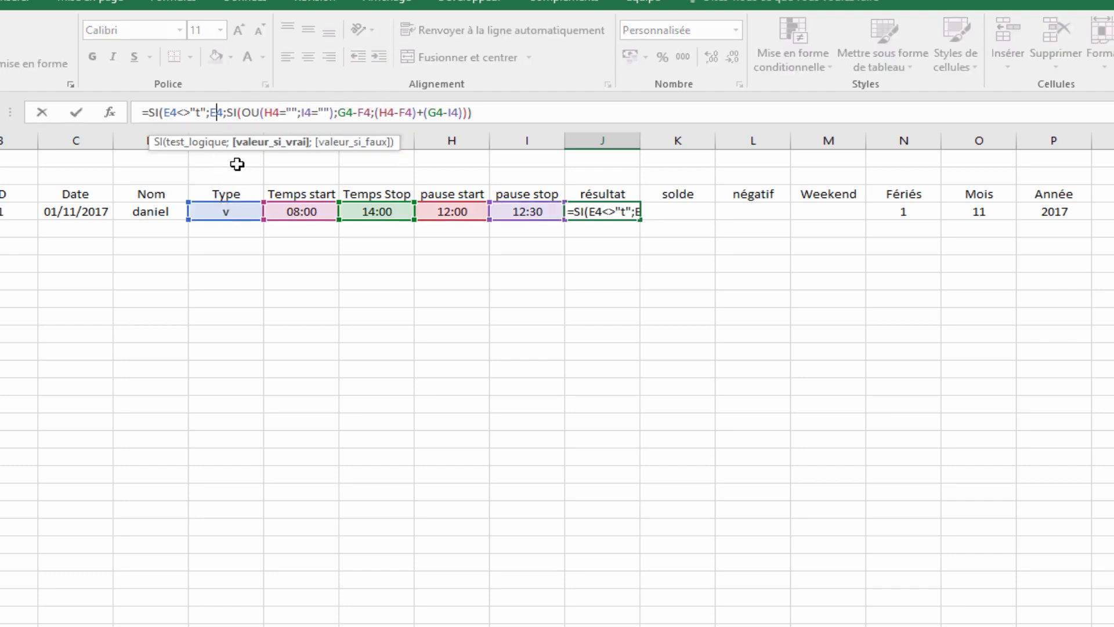
key("BackSpace")
key("BackSpace")
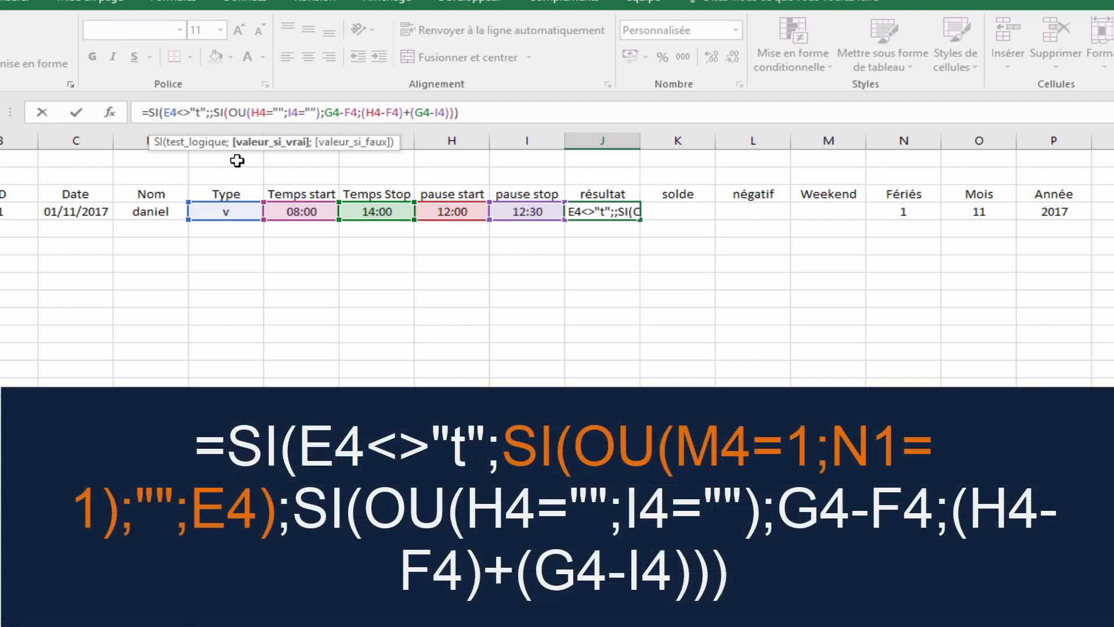
type("SI(OU(")
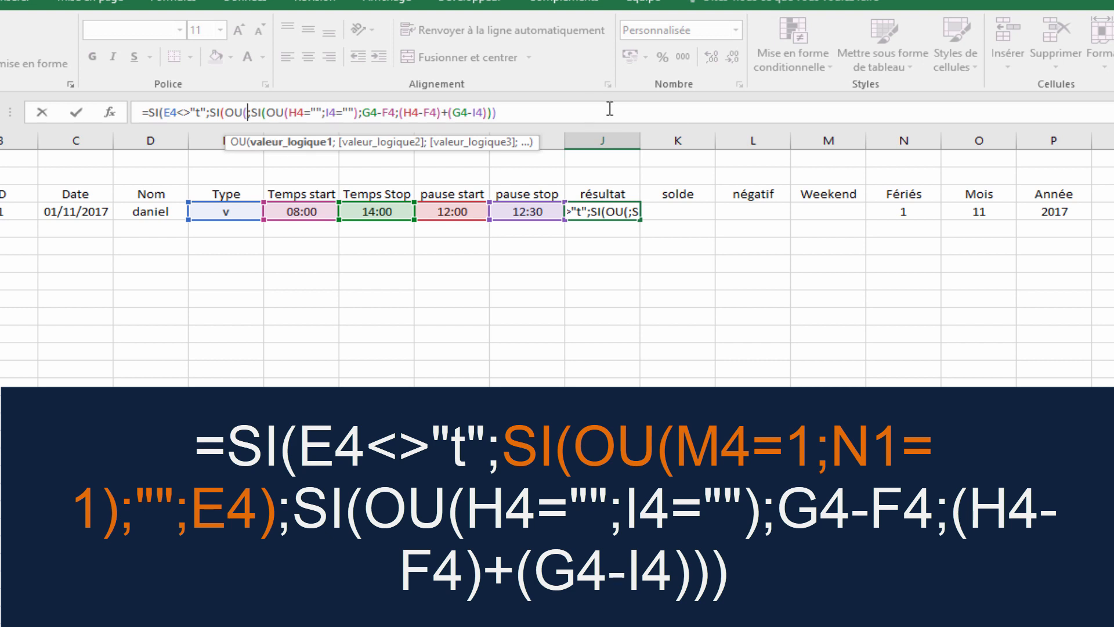
left_click(912, 213)
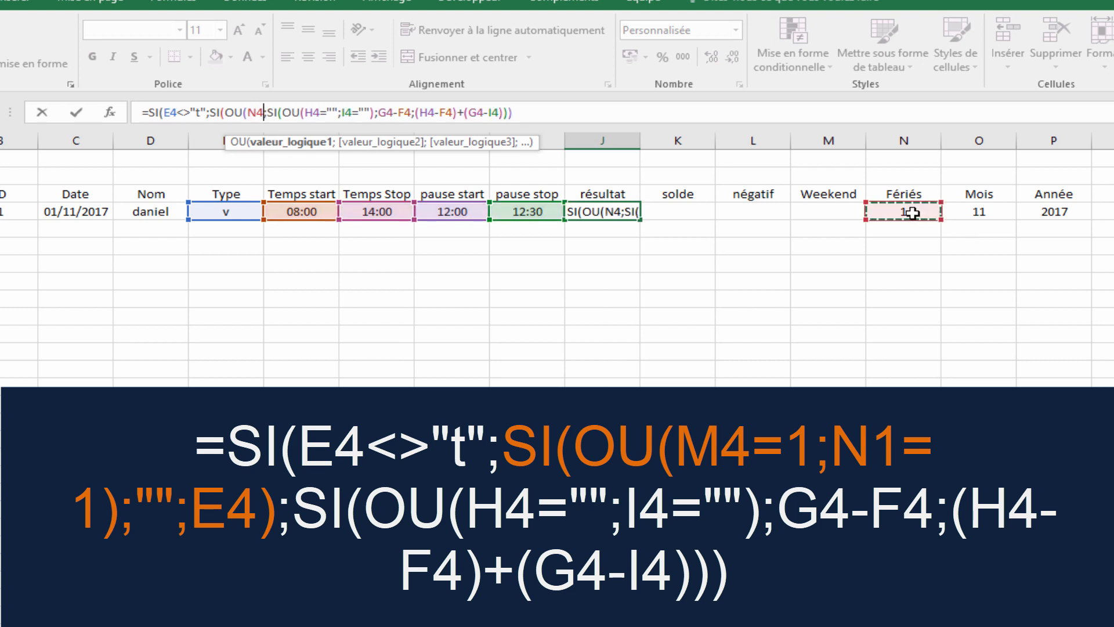
type("=1")
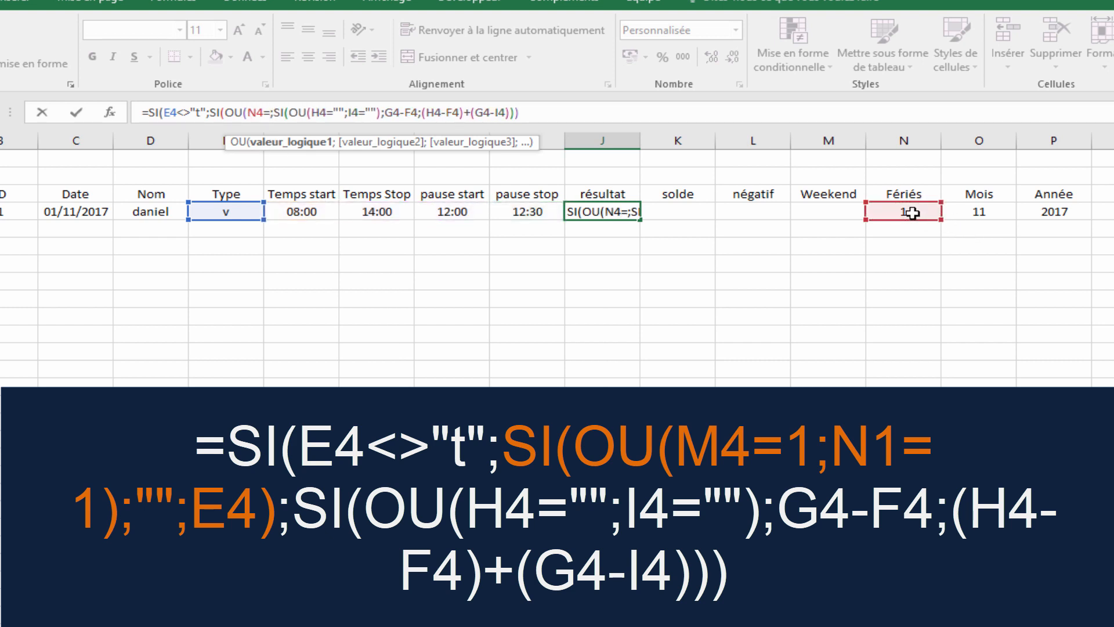
type(";")
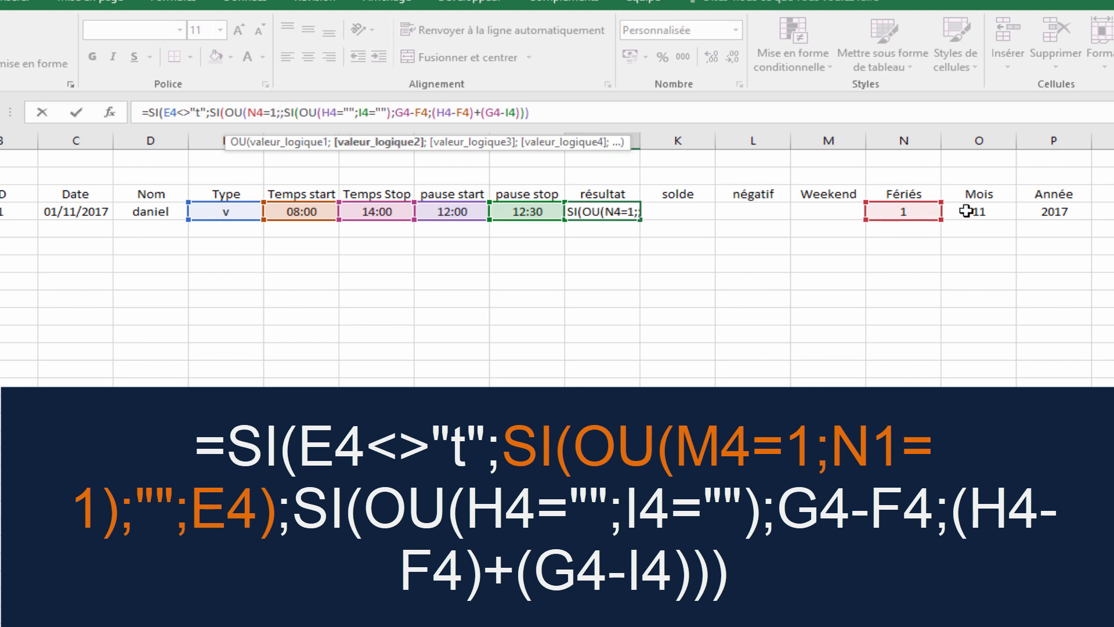
left_click(843, 215)
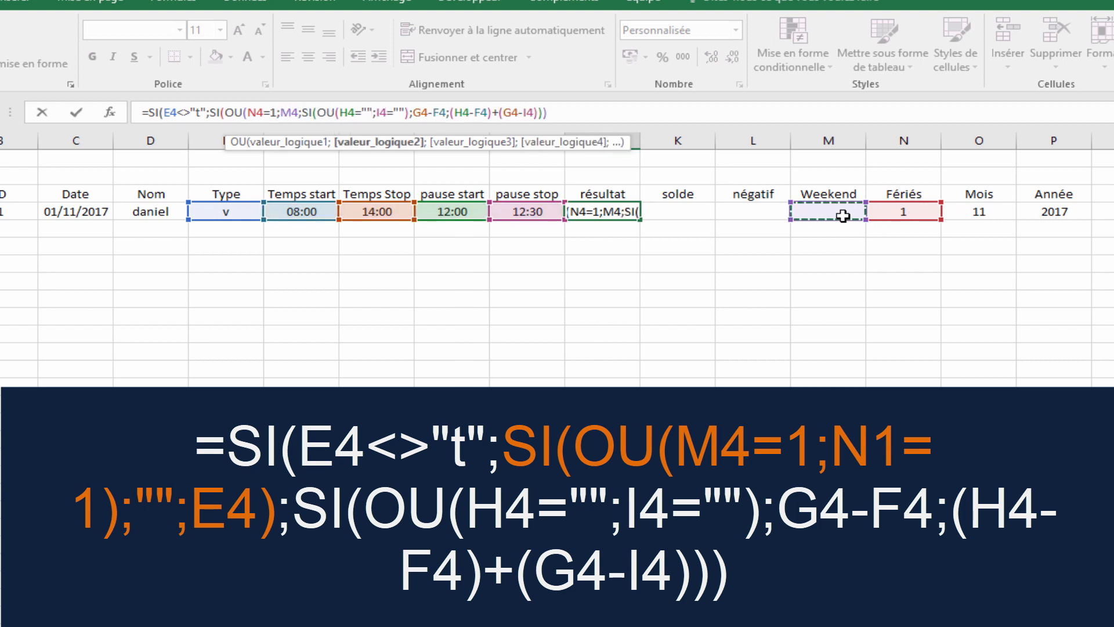
type("=1)")
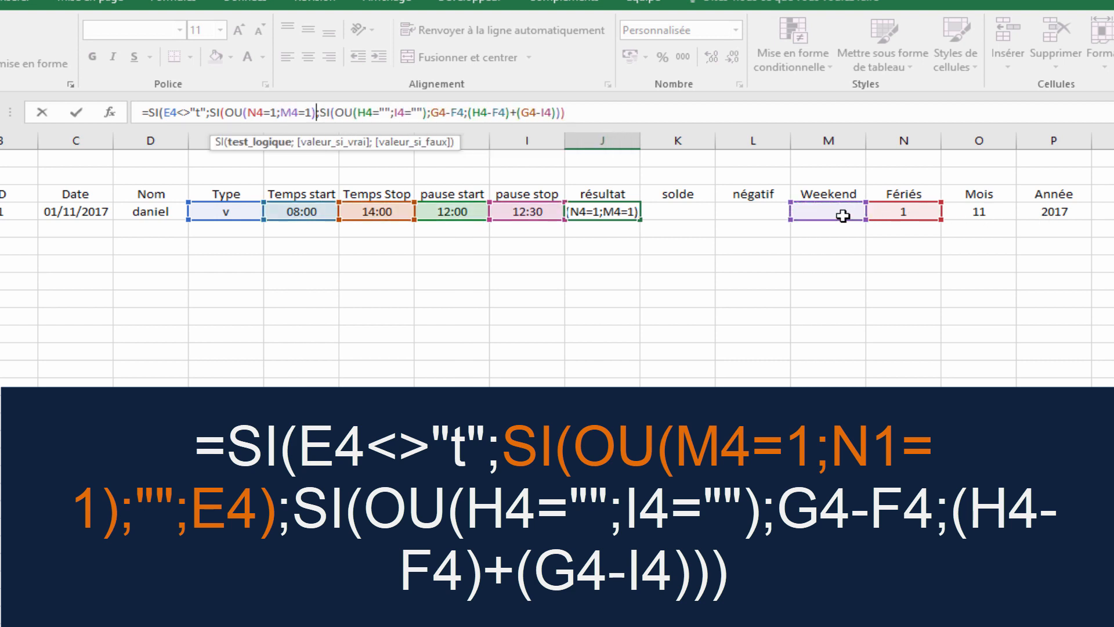
Complete the nested SI in J4 with an empty string "" as value-if-true and E4 as value-if-false.
type(";")
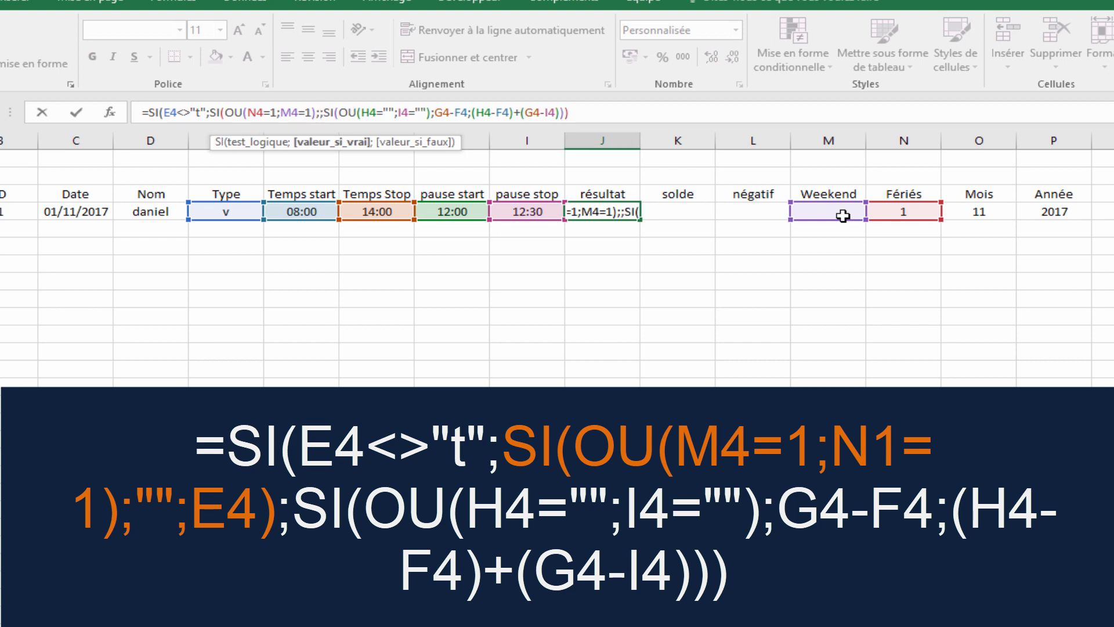
type("\"\";")
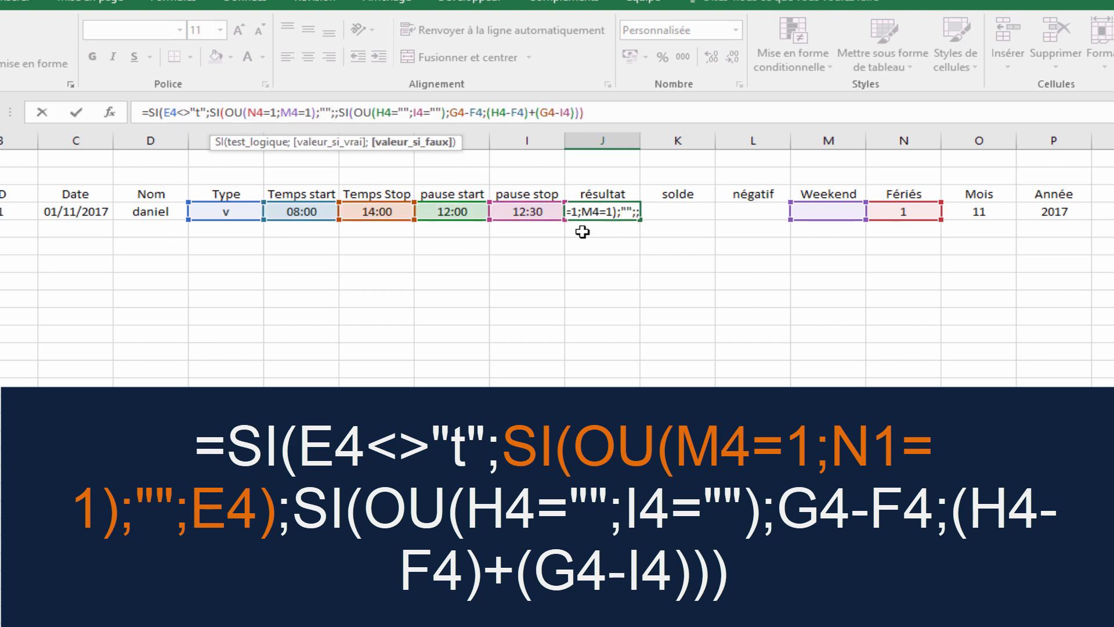
left_click(235, 213)
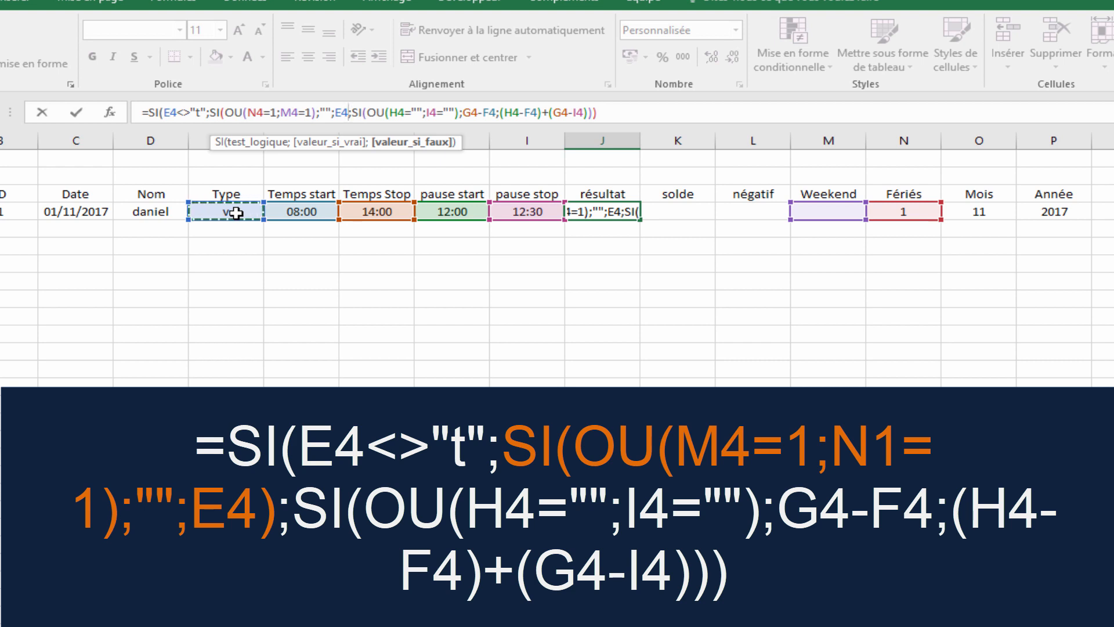
type(")")
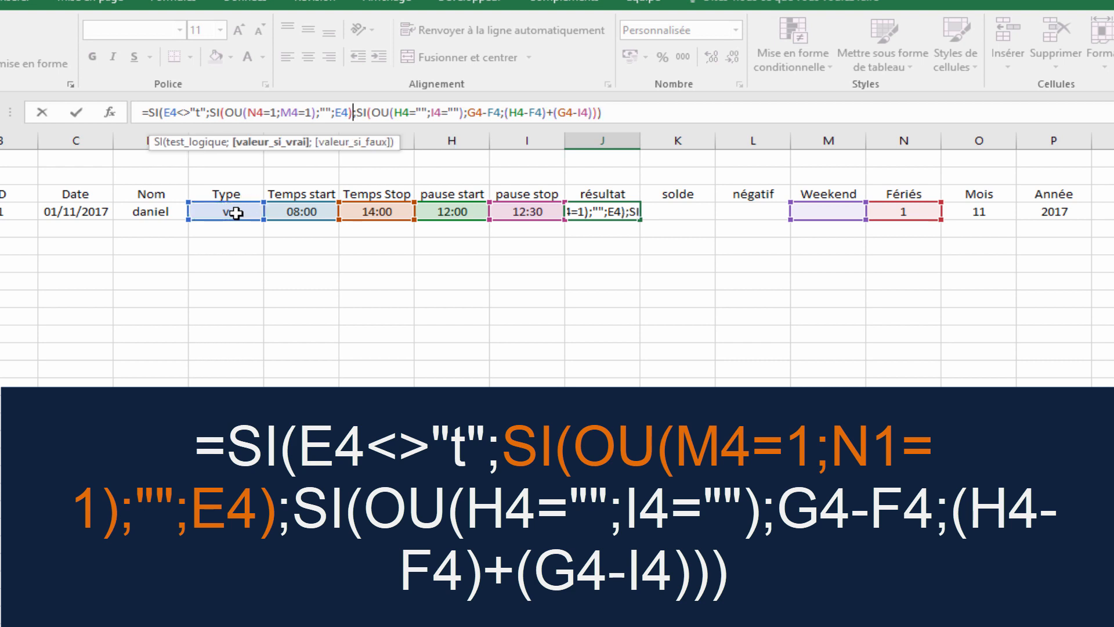
key("Return")
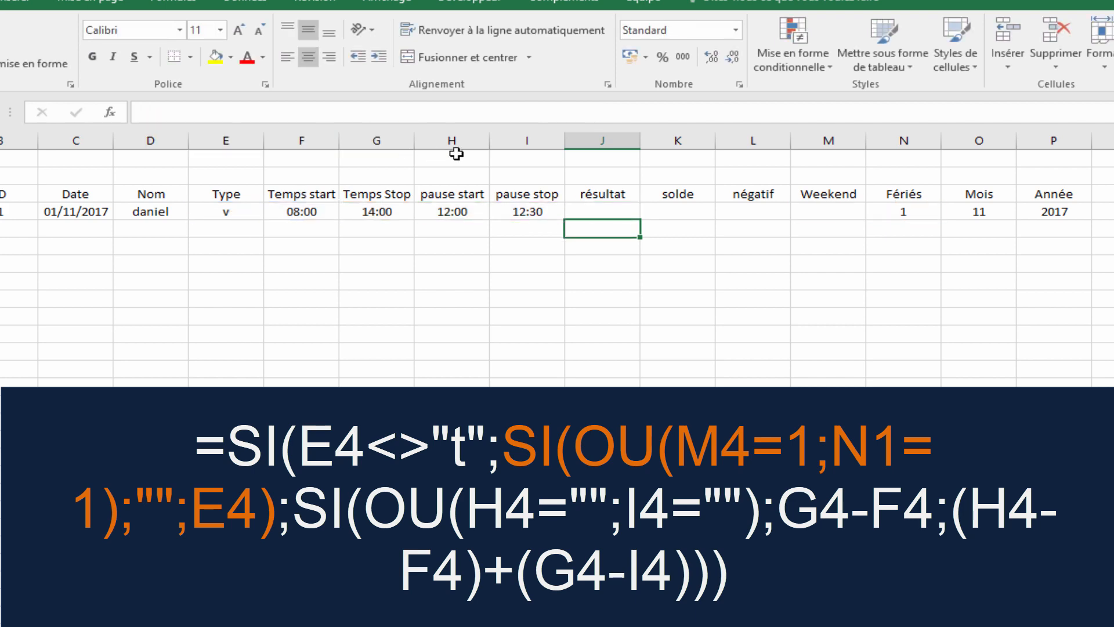
left_click(664, 277)
left_click(629, 216)
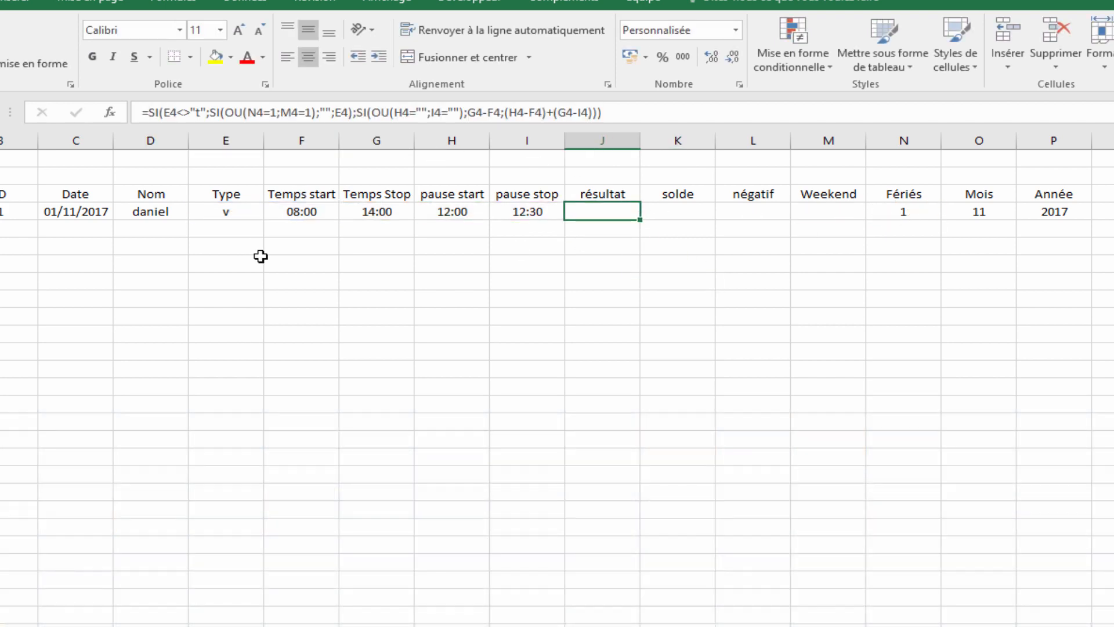
Set the date in C4 to 02/11/2017 to test the résultat formula on a normal working day.
left_click(64, 215)
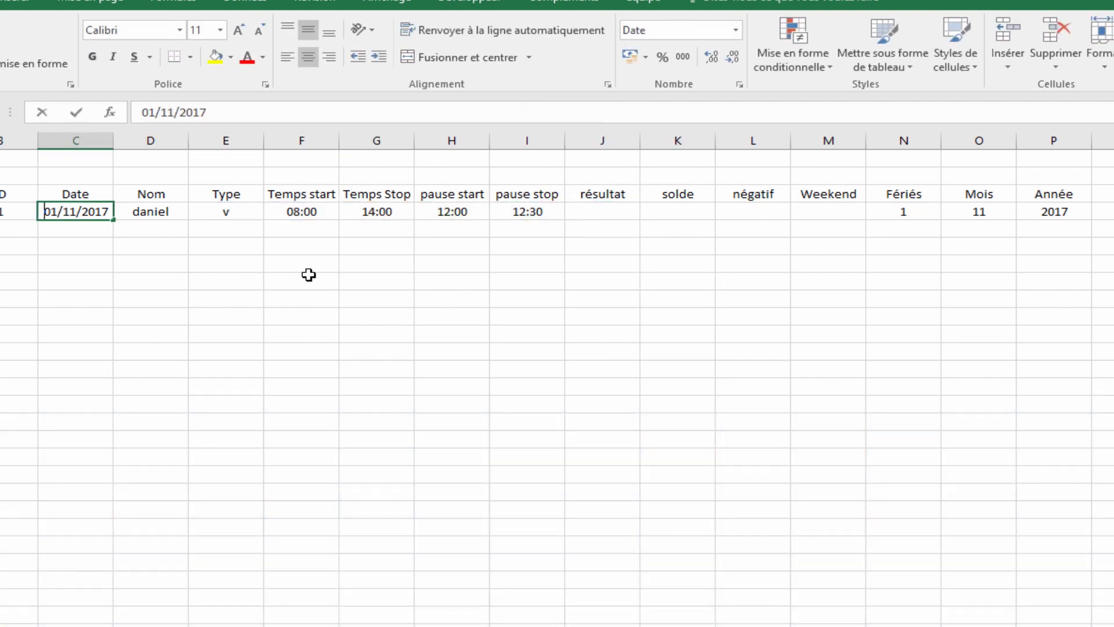
type("2/11")
key("Return")
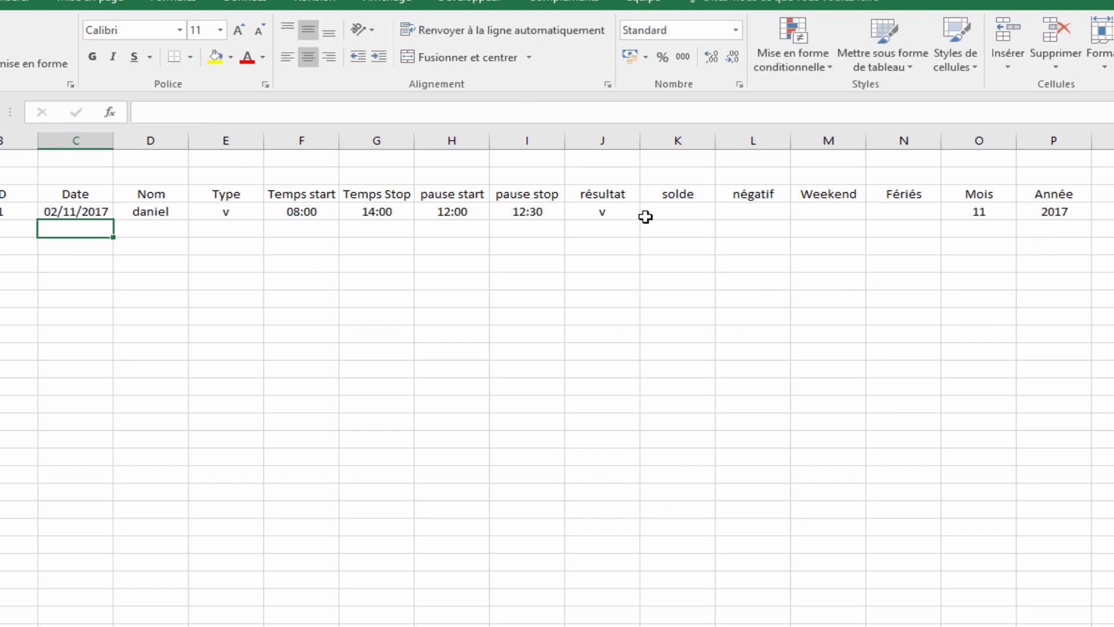
Set the date in C4 to 11/11/2017 and check the Weekend and résultat formulas on a weekend holiday.
left_click(92, 208)
type("1")
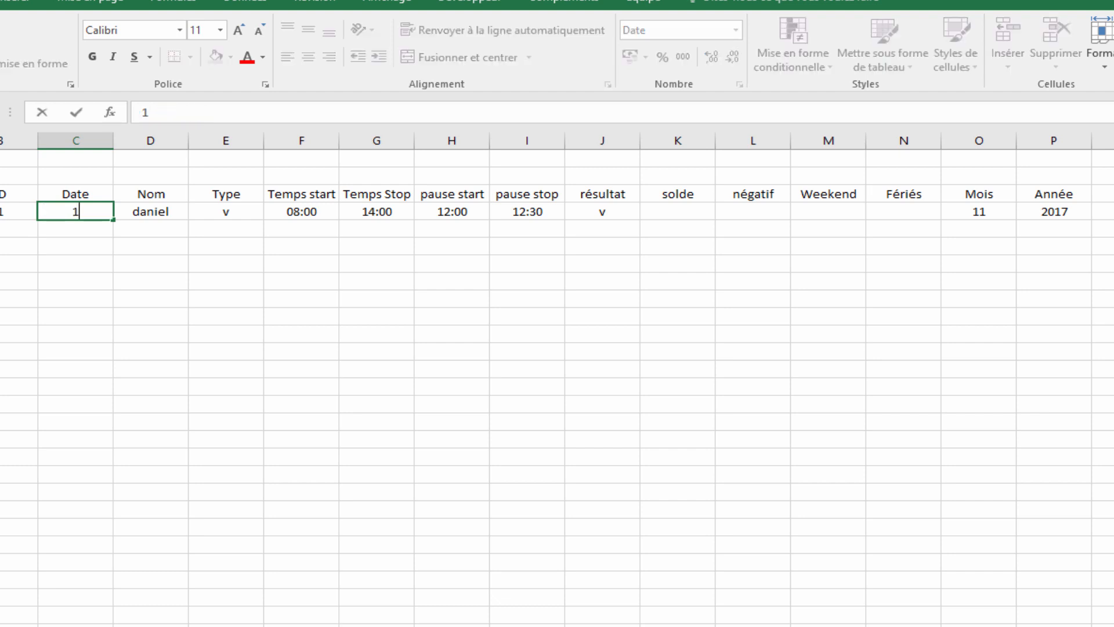
type("1/11")
key("Return")
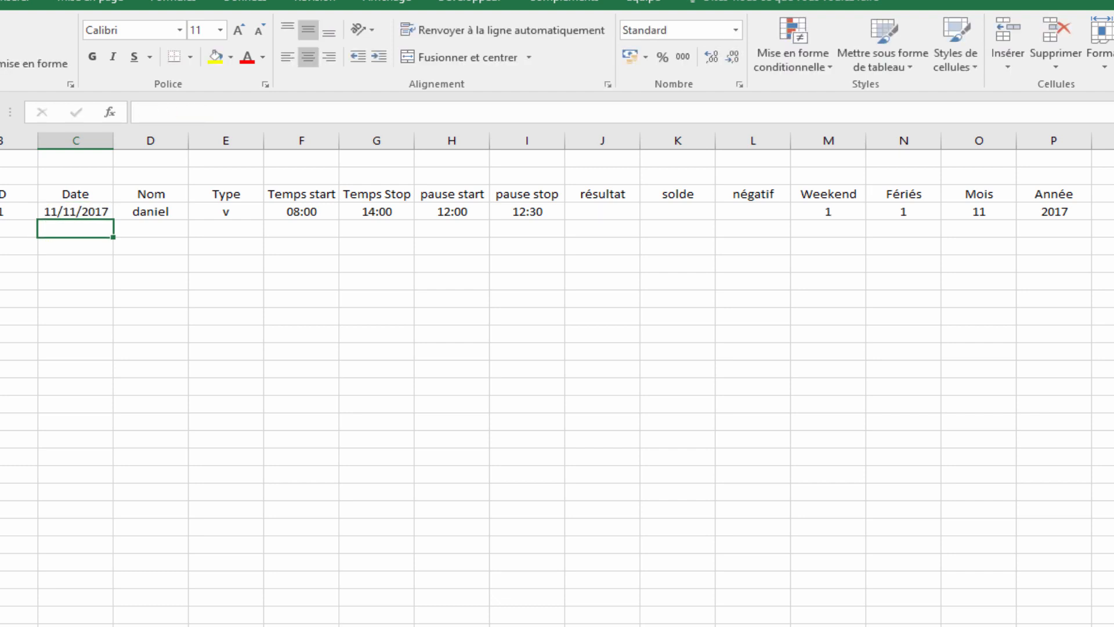
left_click(823, 211)
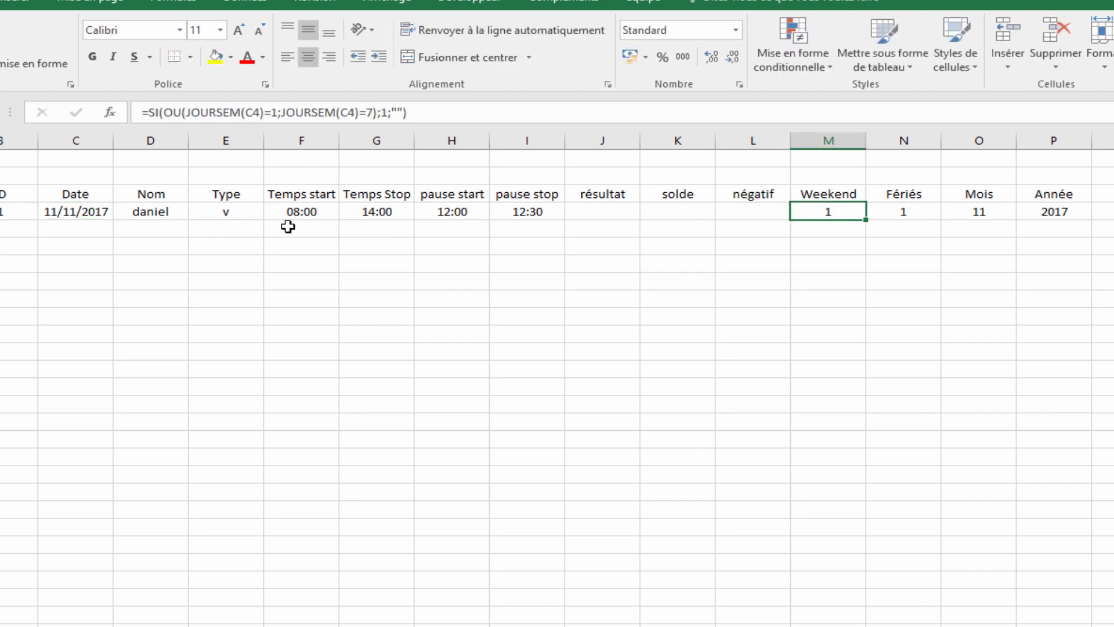
left_click(607, 215)
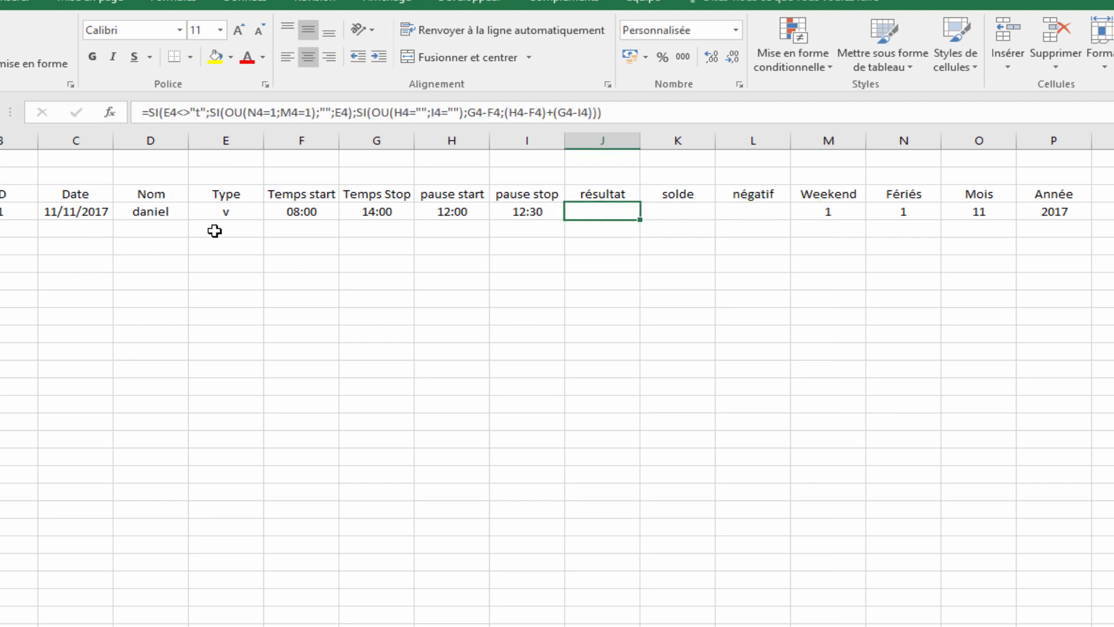
Set the date in C4 to 12/11/2017 to test the résultat formula on a weekend day.
left_click(109, 214)
type("12/11")
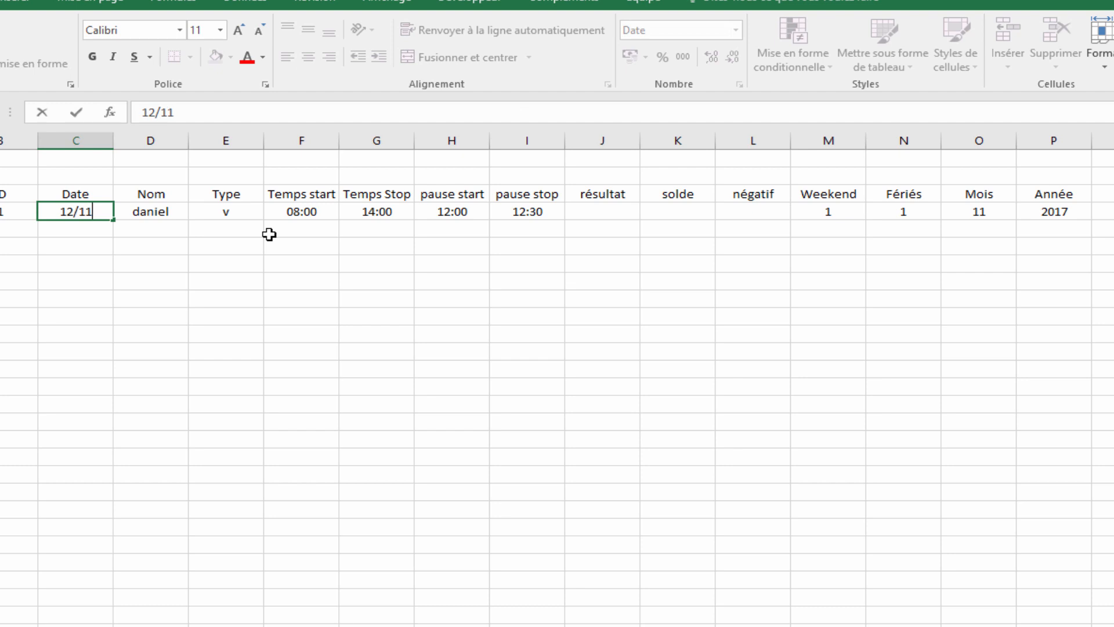
key("Return")
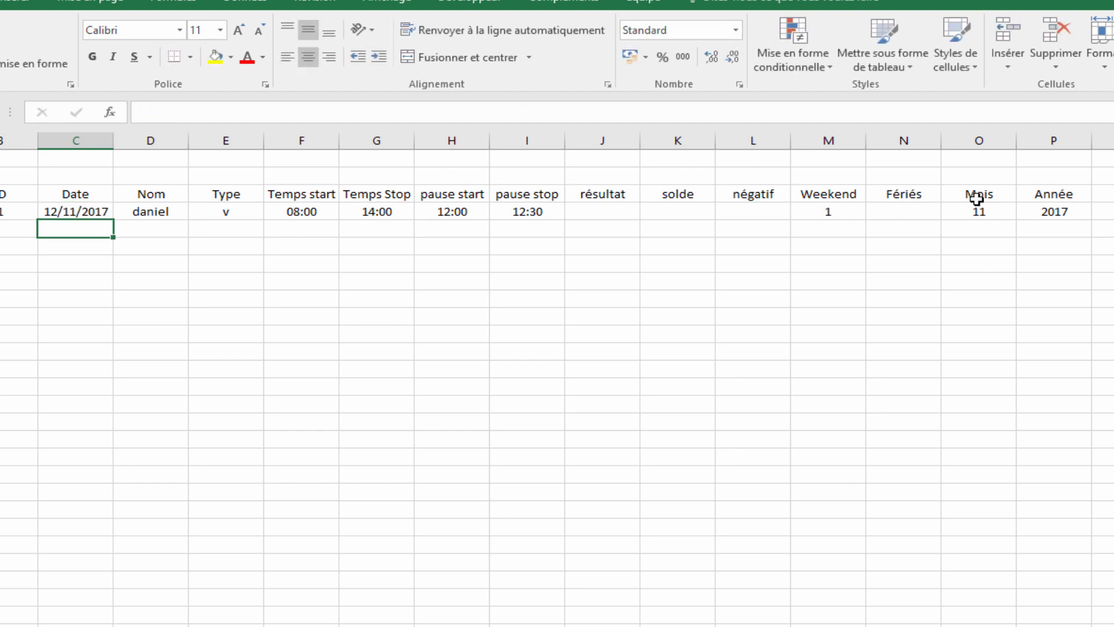
left_click(636, 214)
Set the date in C4 to 13/11/2017 to test the résultat formula on a weekday after the weekend.
left_click(110, 213)
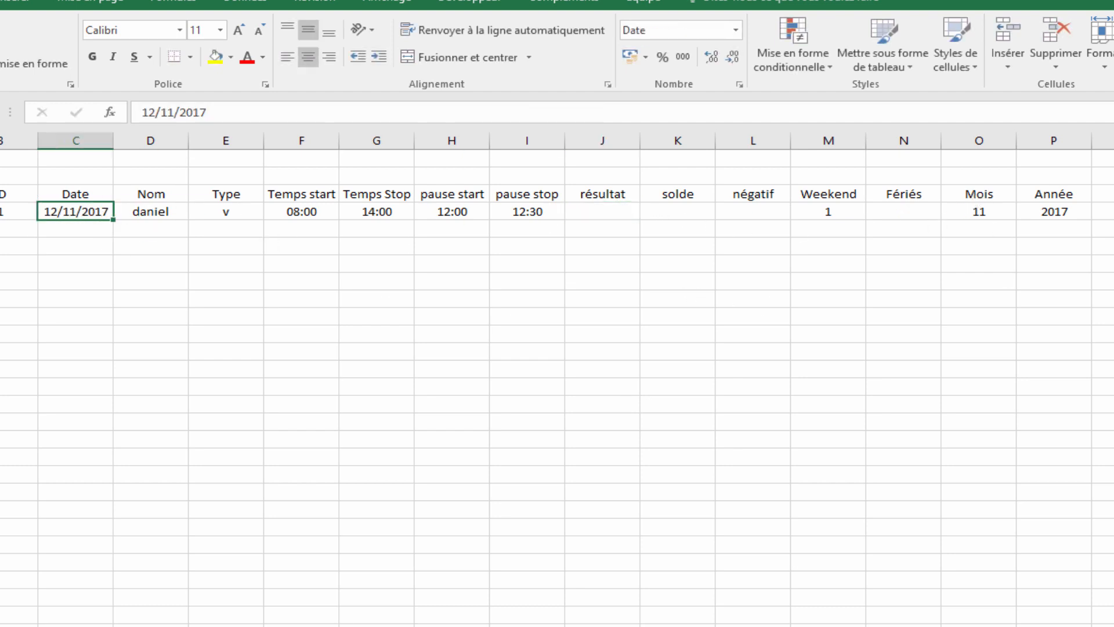
type("13/11")
key("Return")
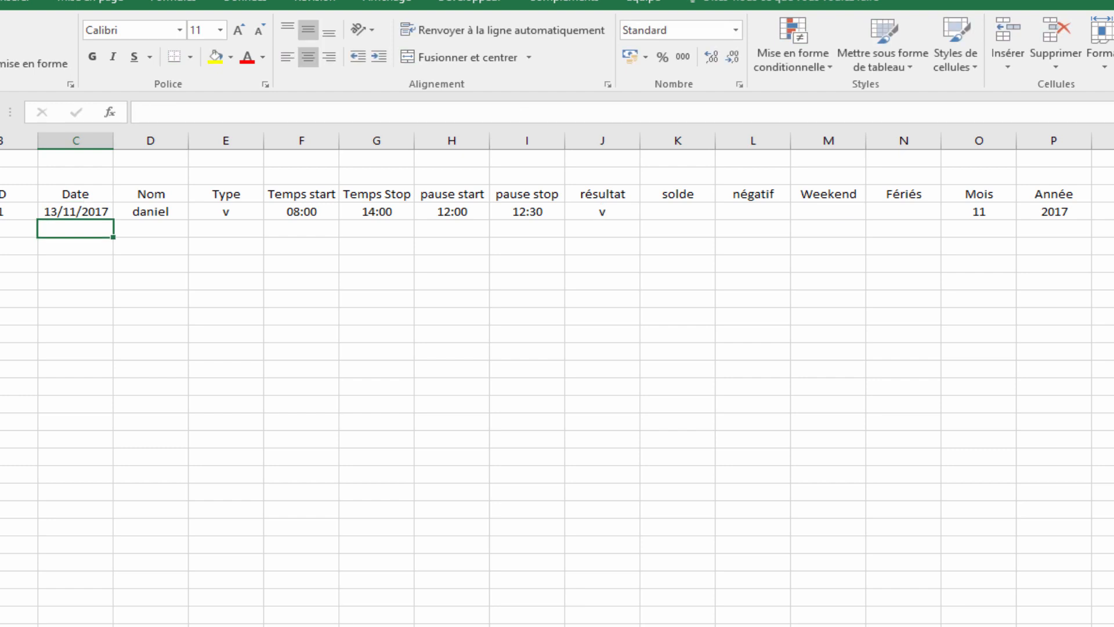
left_click(873, 456)
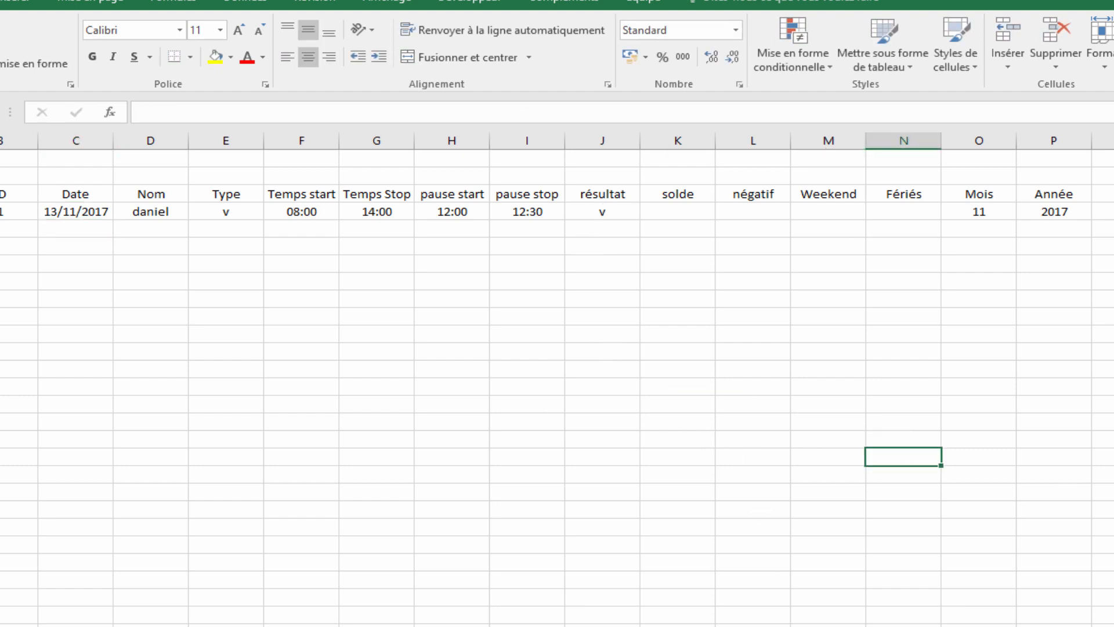
Set the date in C4 back to the public holiday 01/11/2017.
left_click(71, 211)
type("1/11")
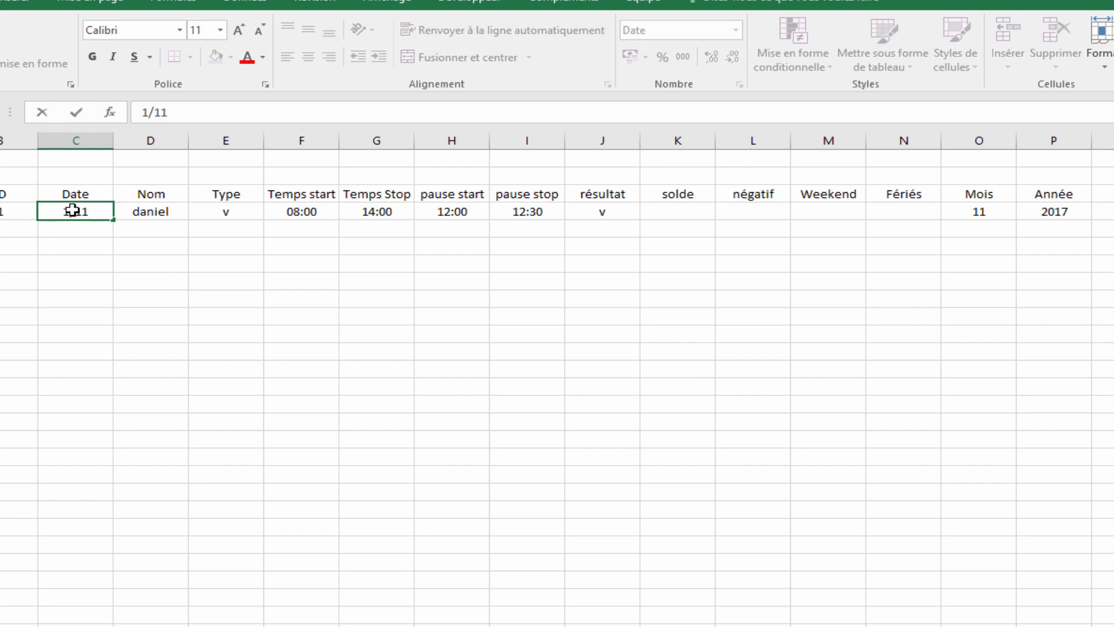
key("Return")
left_click(249, 334)
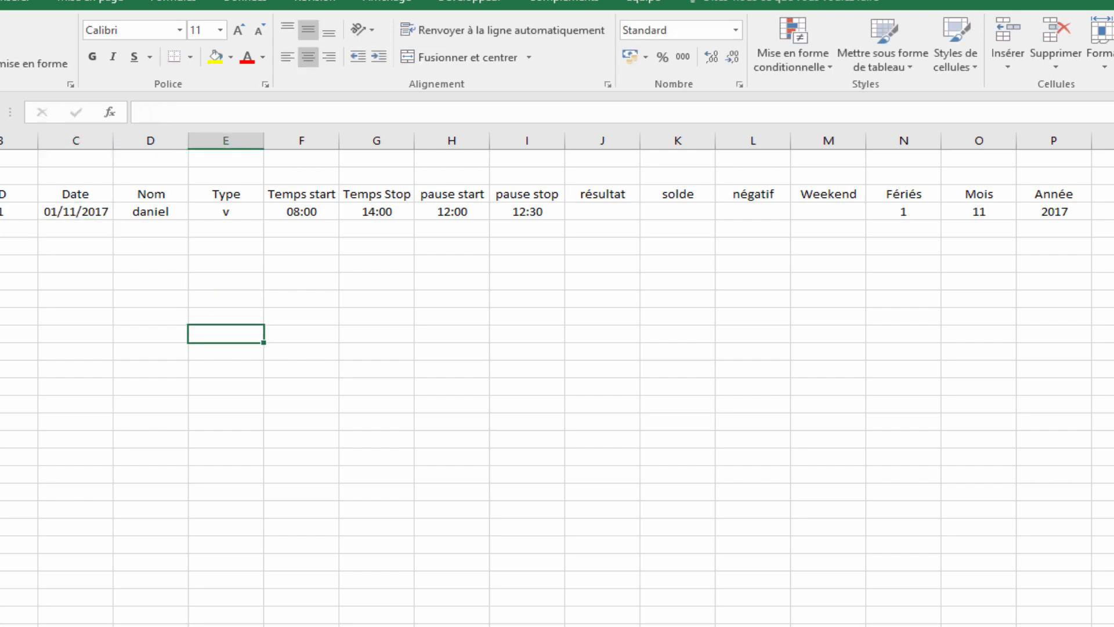
Convert the range B3:P4 into a table that uses row 3 as its header row.
left_click_drag(3, 195, 1032, 214)
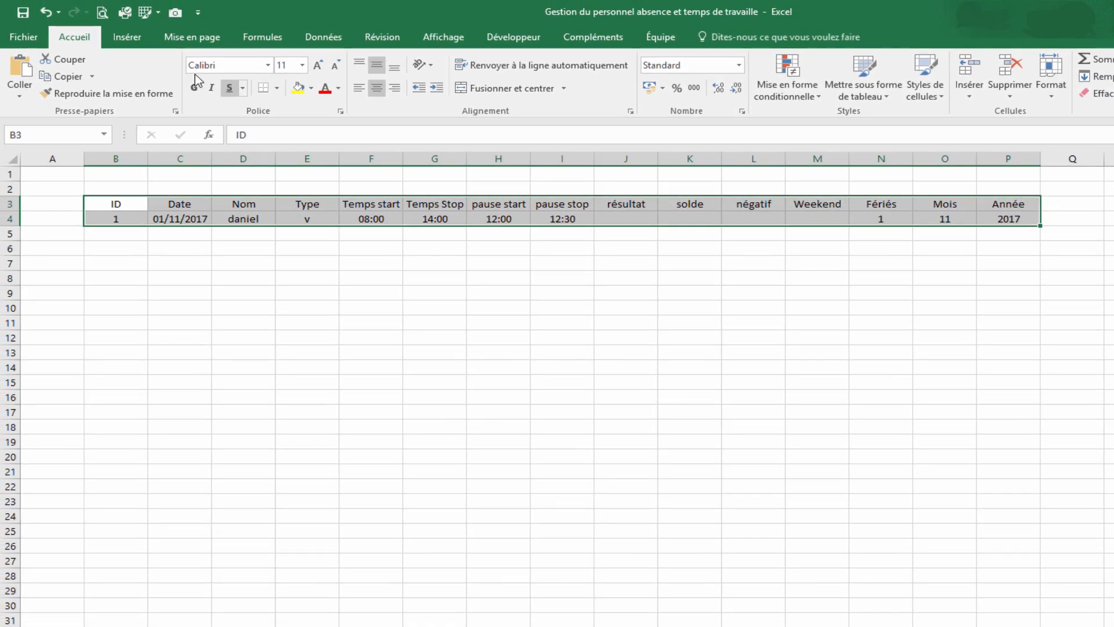
left_click(81, 21)
left_click(122, 58)
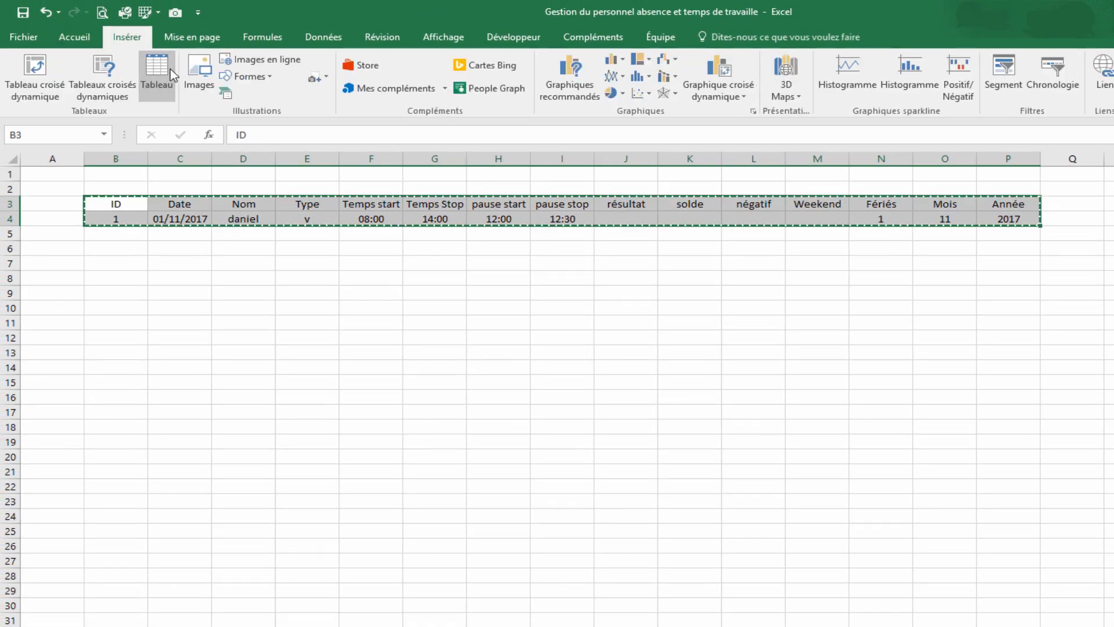
left_click(615, 551)
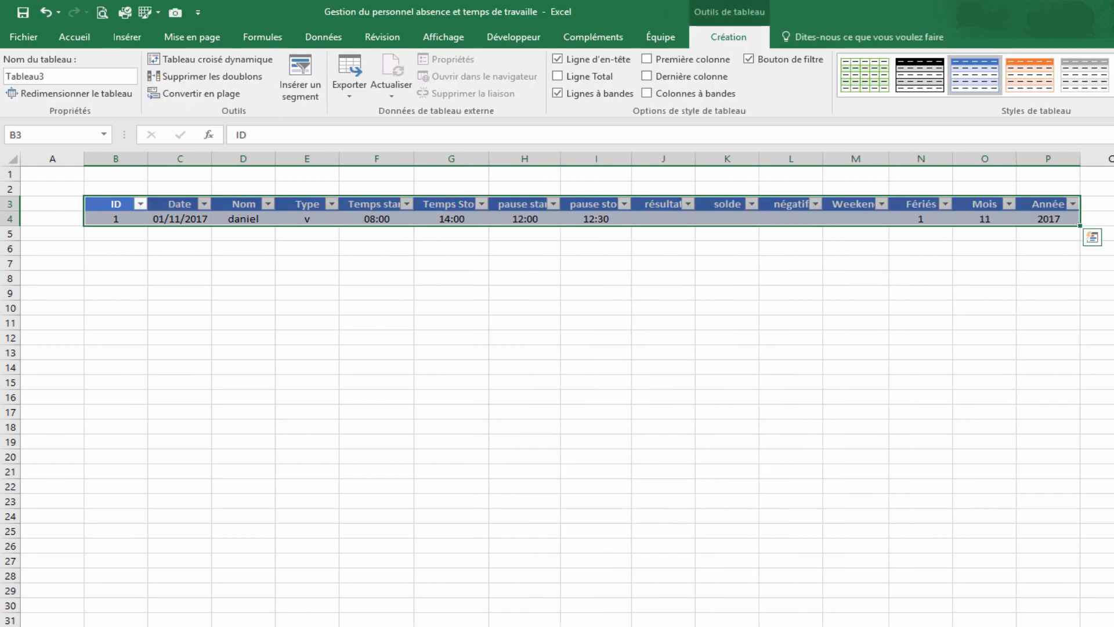
Apply the first medium table style with the black header row to the table.
left_click(1108, 102)
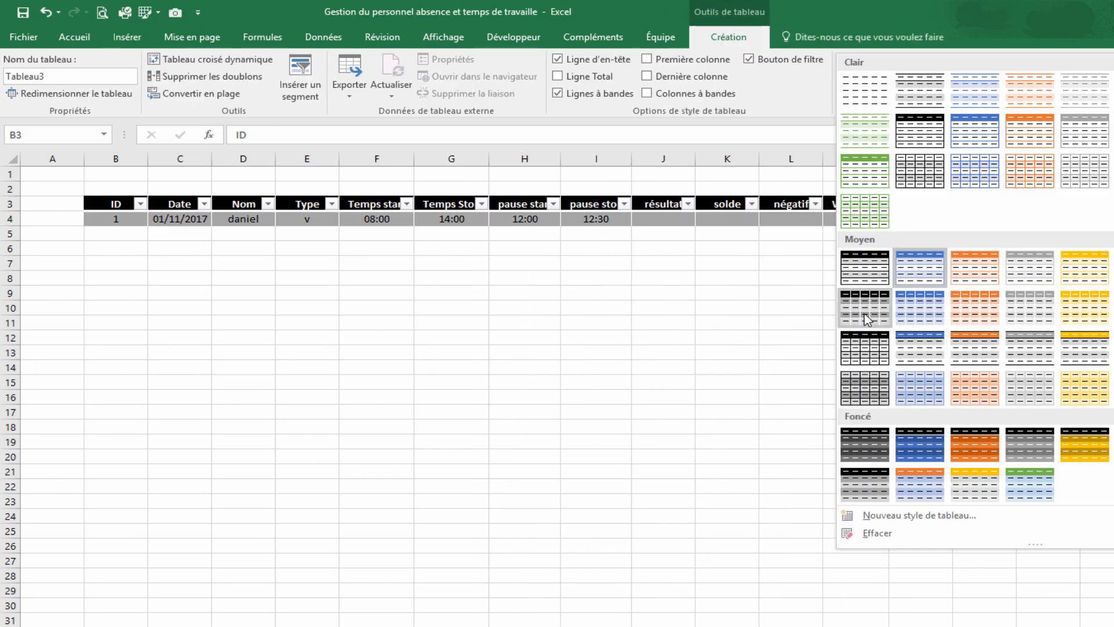
left_click(865, 267)
left_click(920, 382)
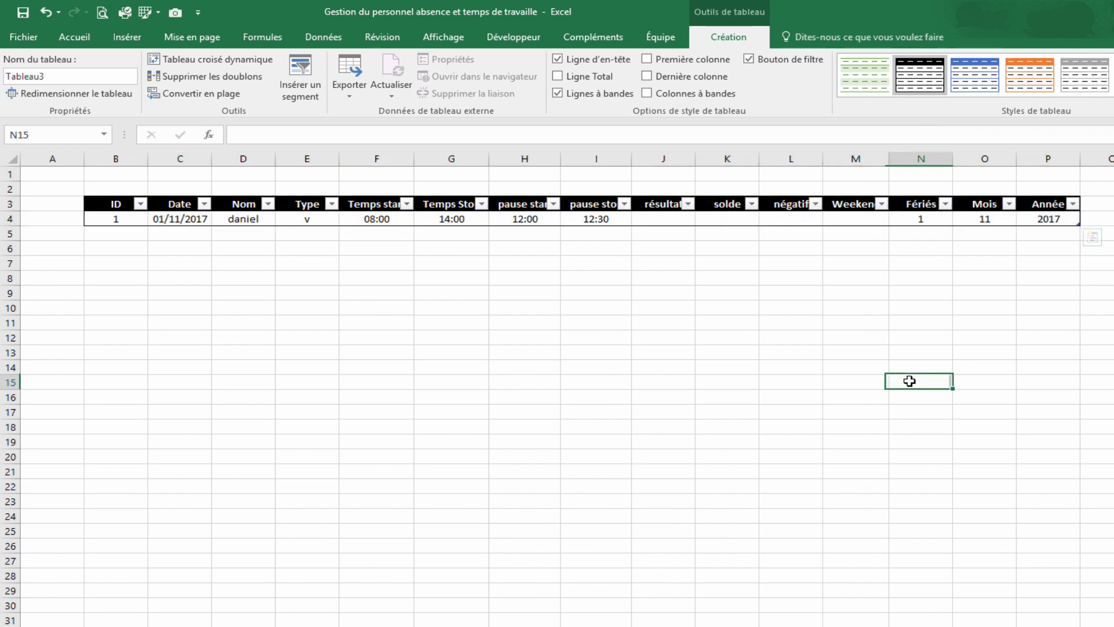
Fill the date series from C4 down to 30/11/2017 in C33 to test the table's formulas on a full month.
left_click(164, 219)
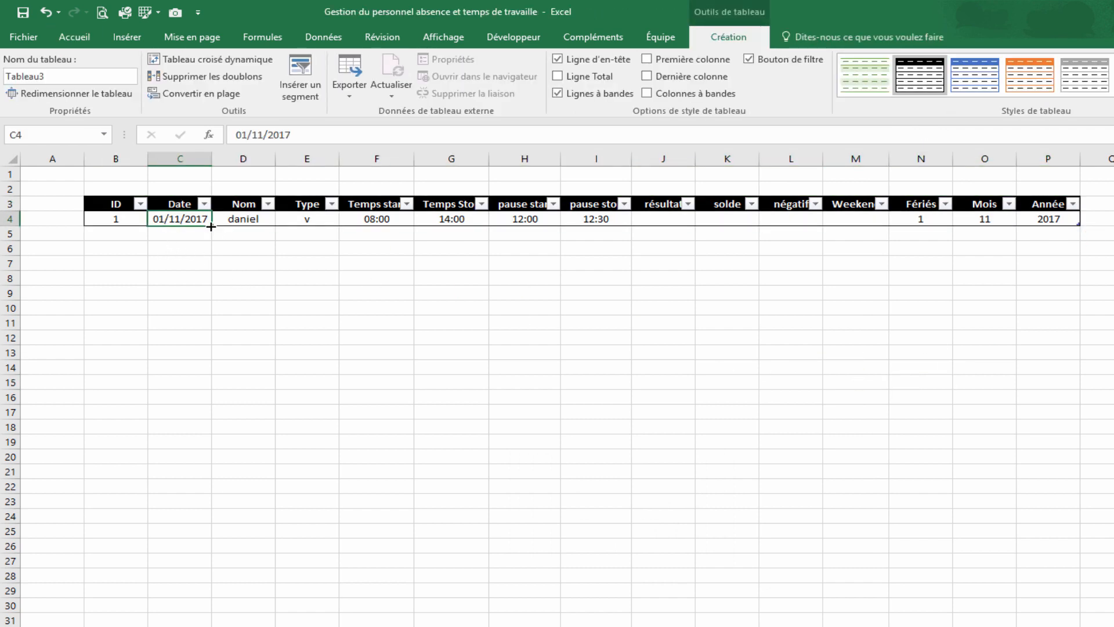
left_click_drag(210, 227, 182, 626)
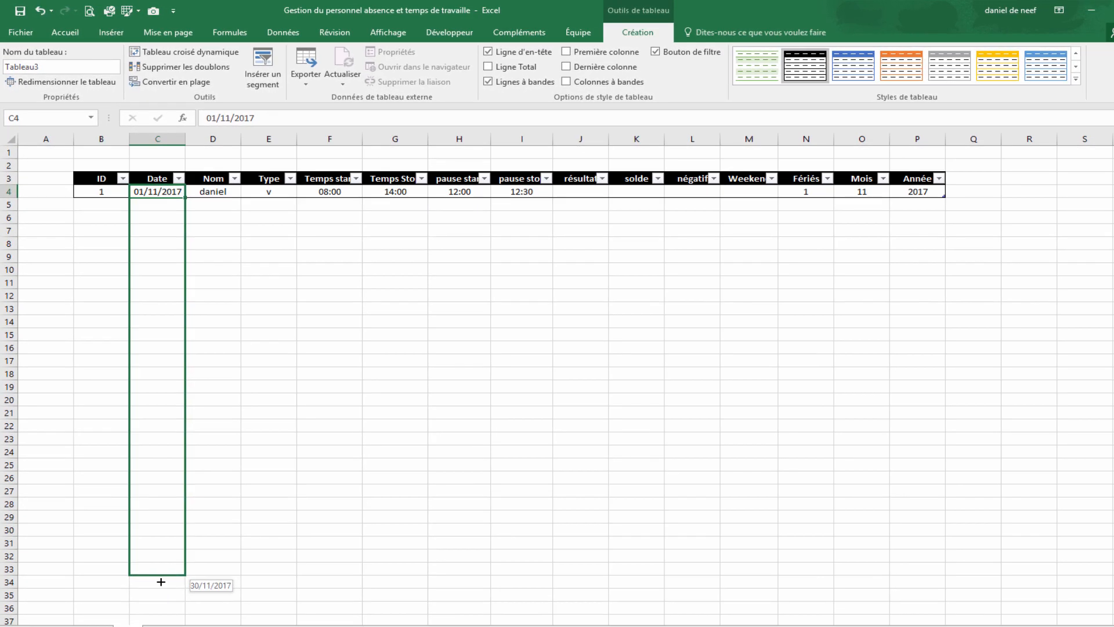
left_click_drag(161, 581, 161, 582)
left_click(321, 428)
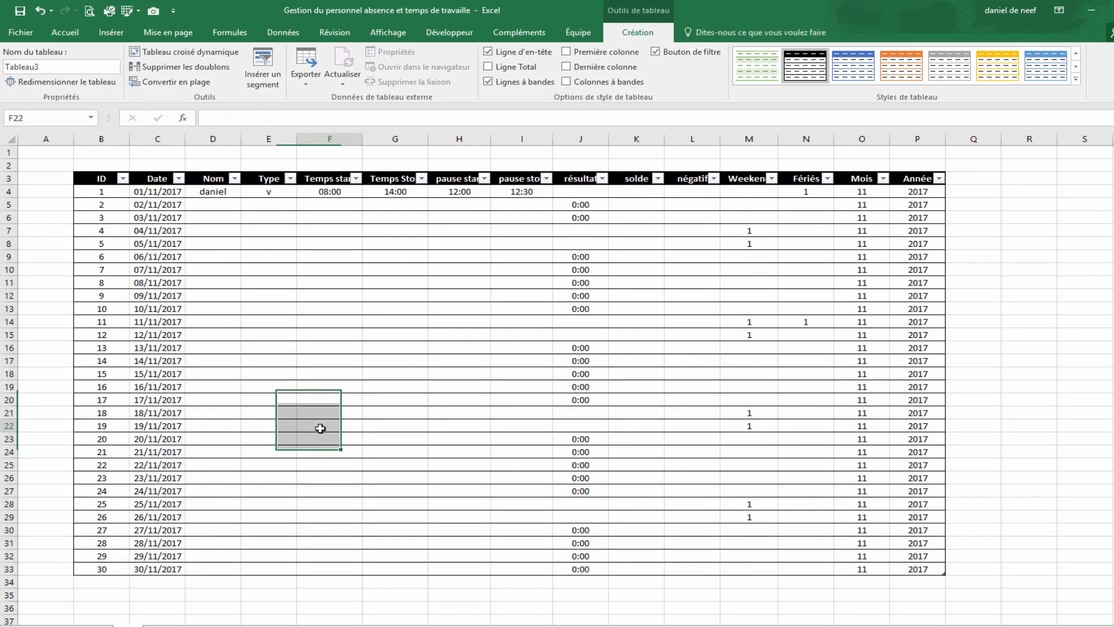
left_click(459, 257)
left_click(279, 319)
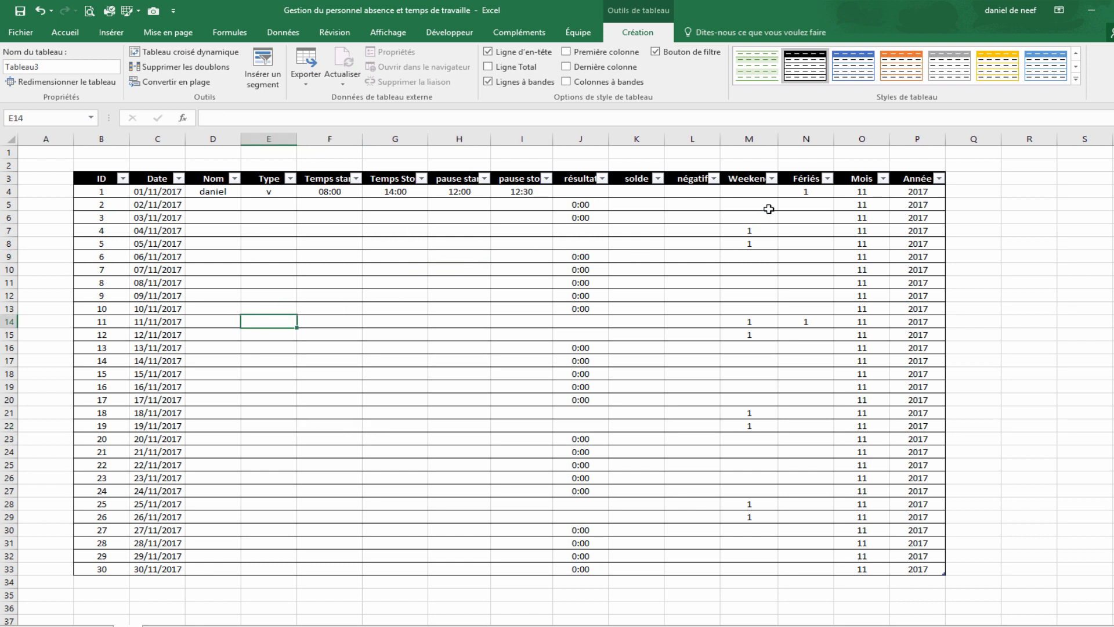
Check the résultat column against the Weekend and Fériés flags for weekend, holiday and ordinary weekday rows.
left_click(818, 191)
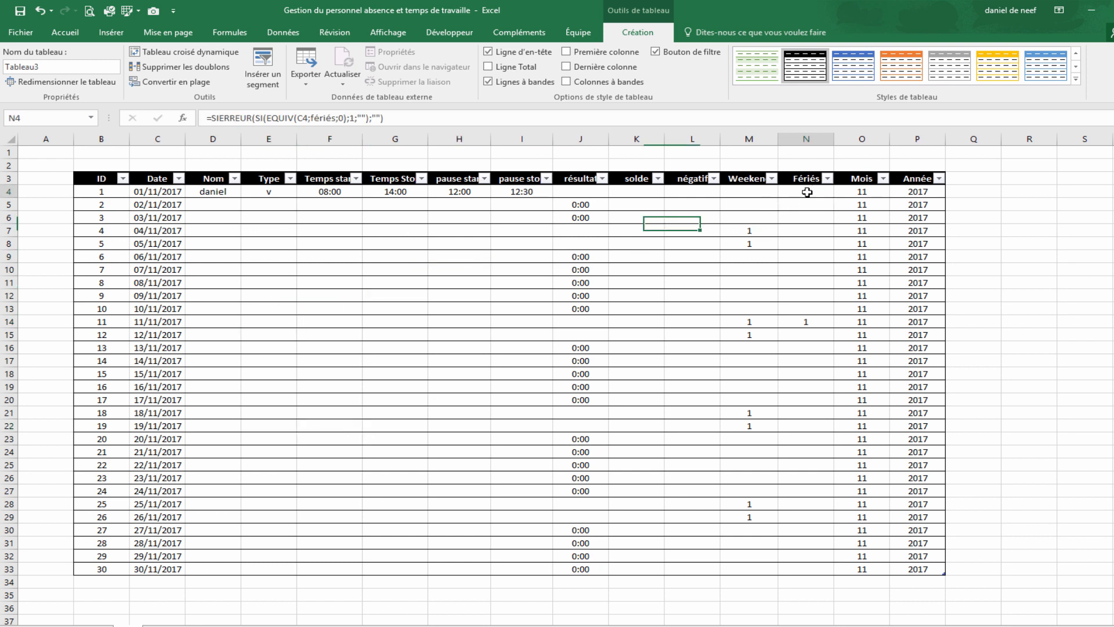
left_click(587, 196)
left_click_drag(749, 234, 748, 246)
left_click_drag(590, 236, 590, 242)
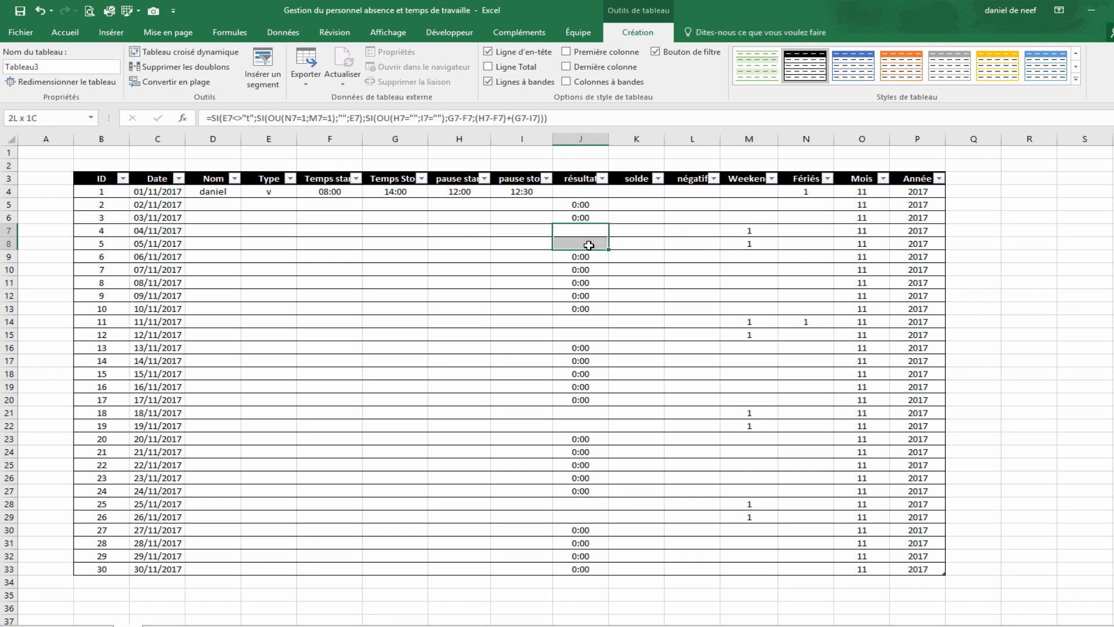
left_click_drag(801, 321, 732, 323)
left_click_drag(581, 322, 580, 334)
left_click_drag(580, 412, 577, 428)
left_click_drag(577, 506, 571, 520)
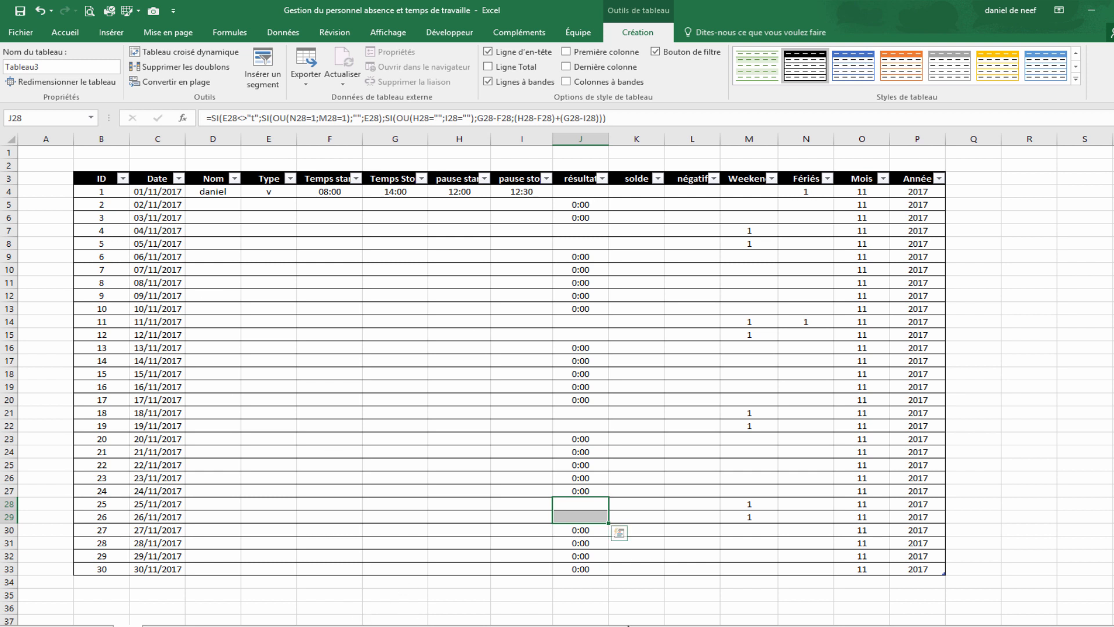
left_click(589, 570)
left_click_drag(578, 495, 581, 440)
left_click_drag(580, 374, 580, 348)
left_click_drag(576, 293, 577, 271)
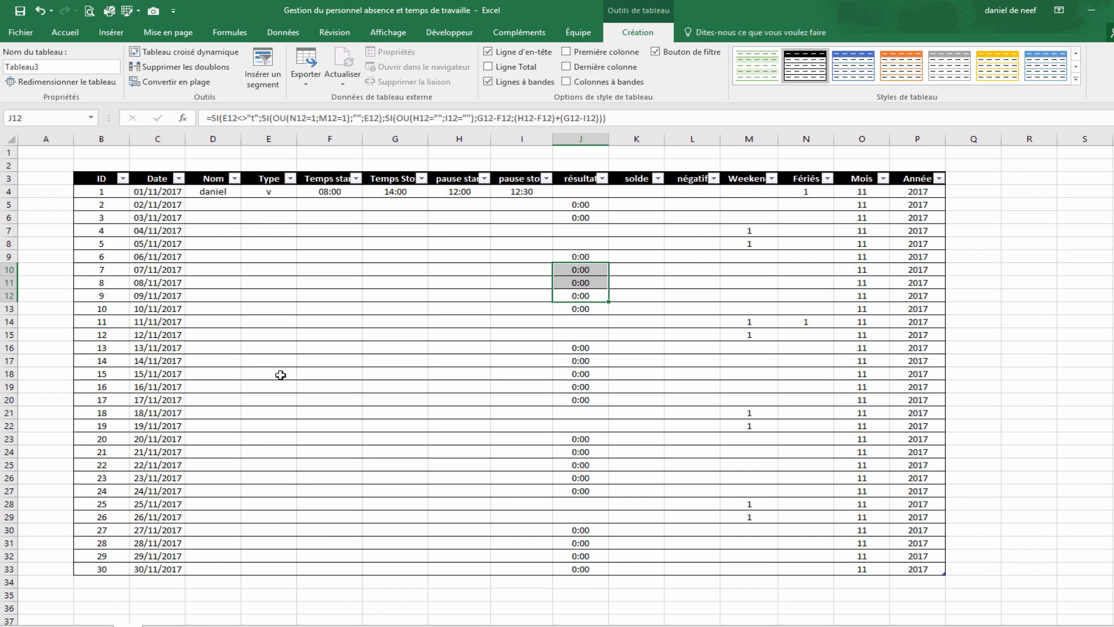
left_click(270, 282)
left_click(261, 441)
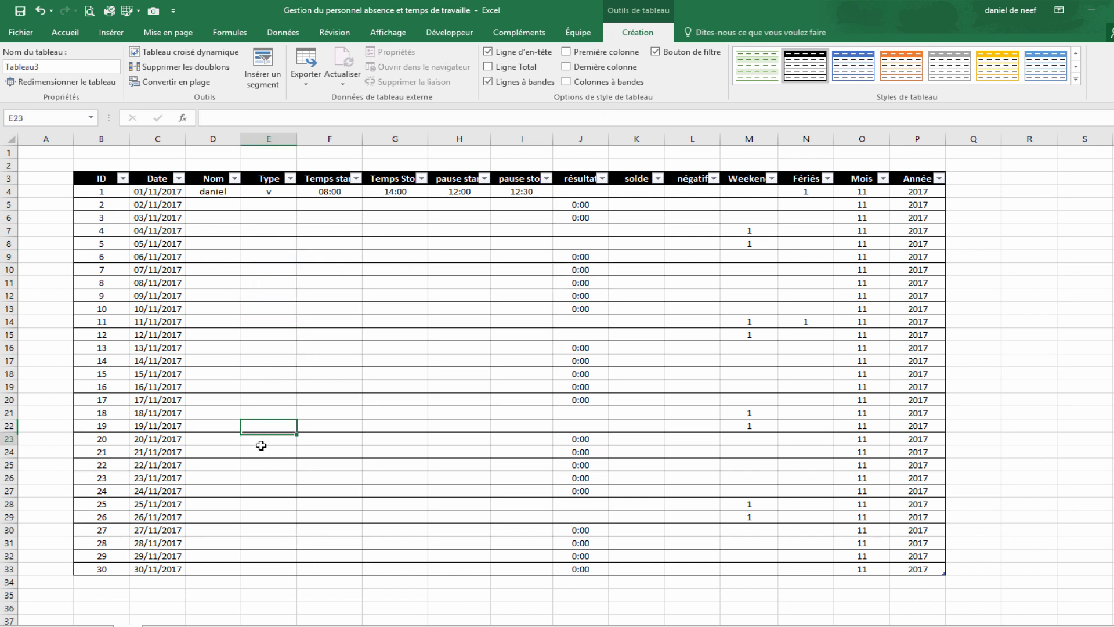
key("Down")
key("Down")
key("Down")
key("Down")
key("Down")
key("Down")
key("Down")
key("Down")
key("Down")
key("Up")
key("Up")
key("Up")
key("Up")
key("Up")
key("Up")
key("Up")
key("Up")
key("Up")
key("Up")
key("Up")
key("Up")
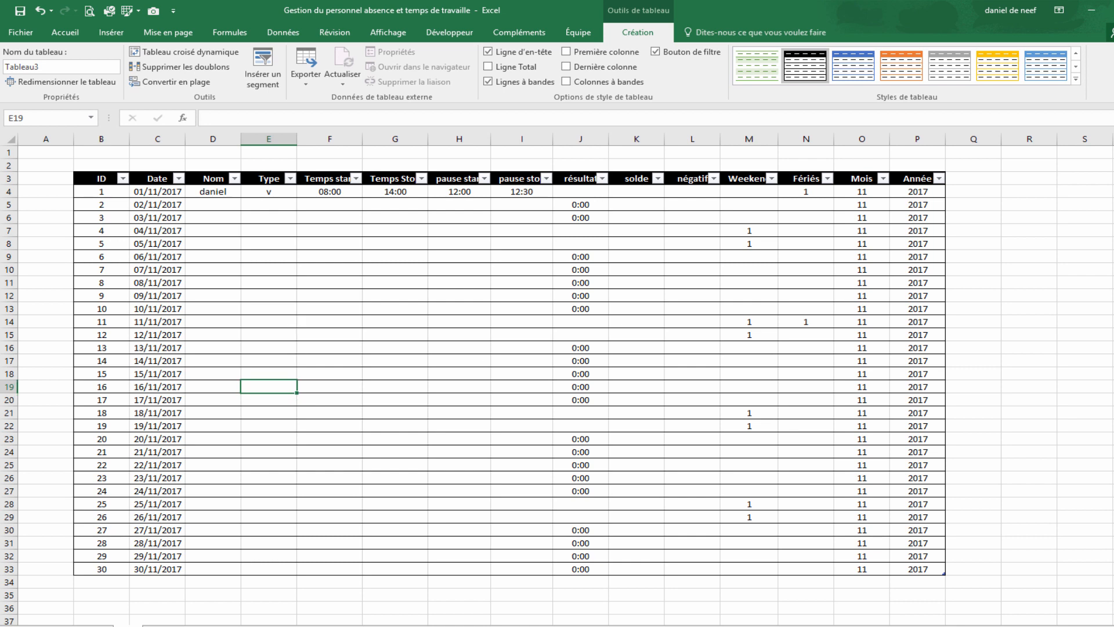
Delete the test table rows 5 to 33, keeping only the first entry in row 4.
left_click(65, 32)
left_click_drag(101, 205, 105, 572)
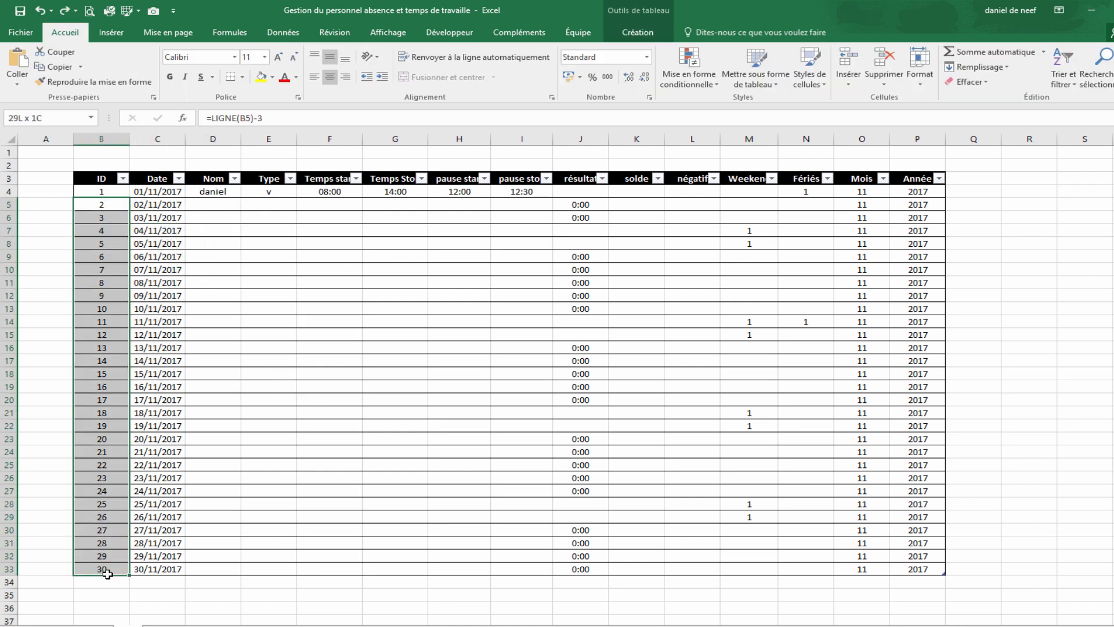
right_click(107, 527)
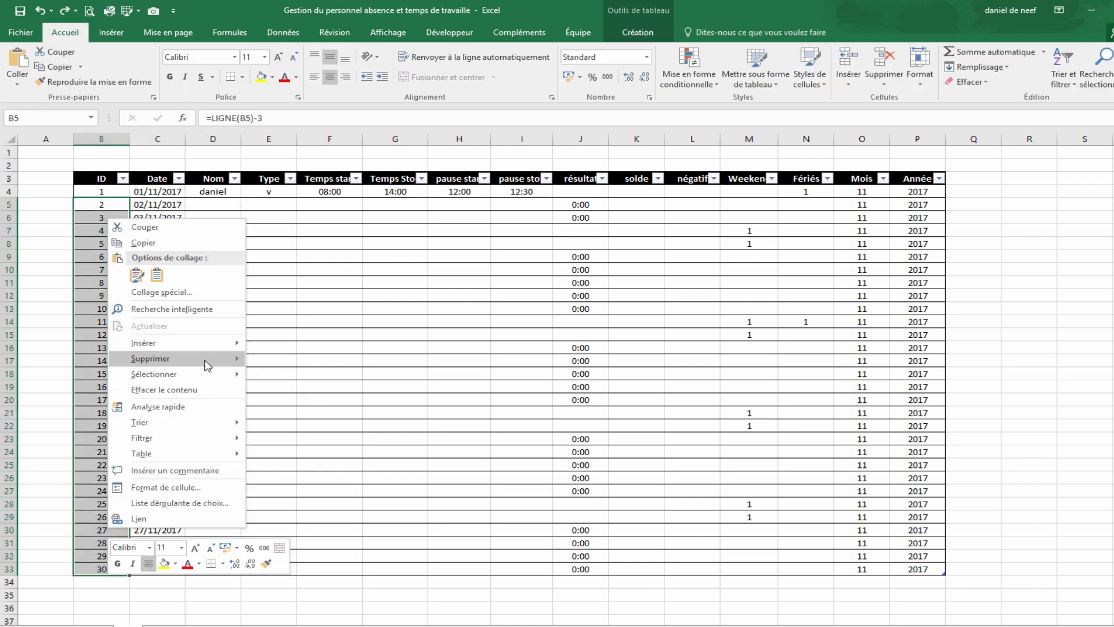
mouse_move(207, 365)
left_click(314, 376)
left_click(509, 357)
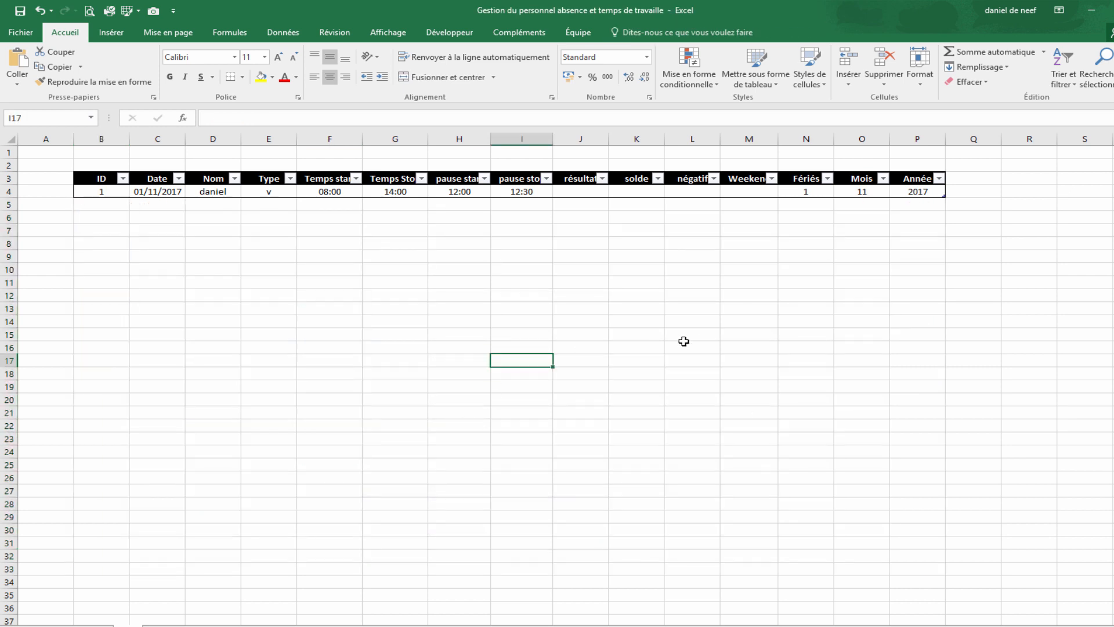
left_click(699, 335)
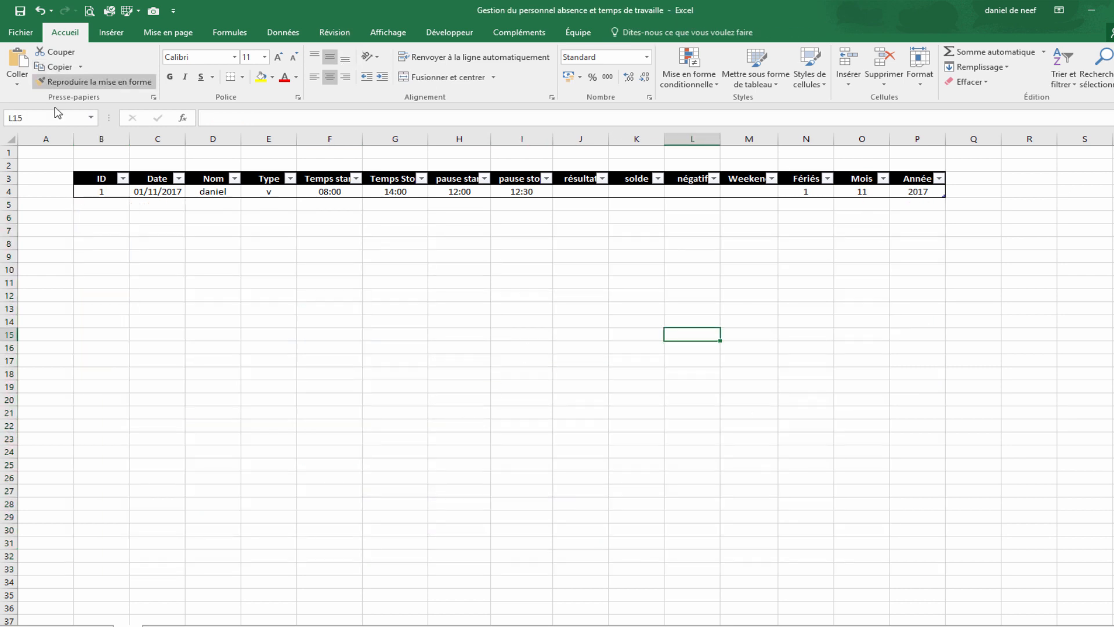
Increase the font size of the entire sheet to 16.
left_click(11, 140)
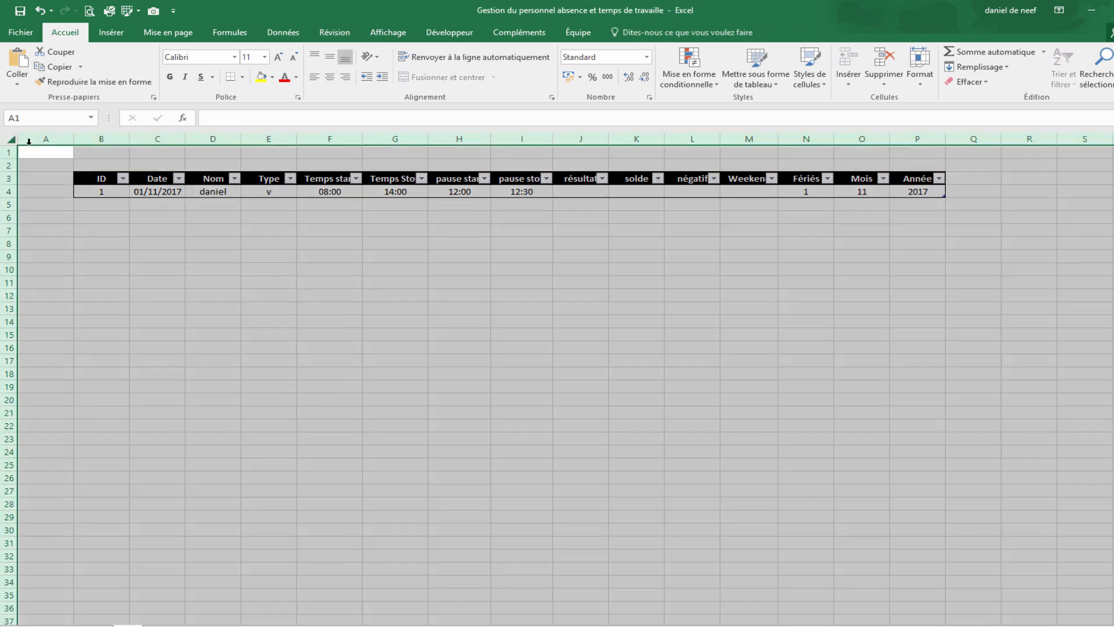
left_click(279, 58)
left_click(279, 57)
left_click(279, 57)
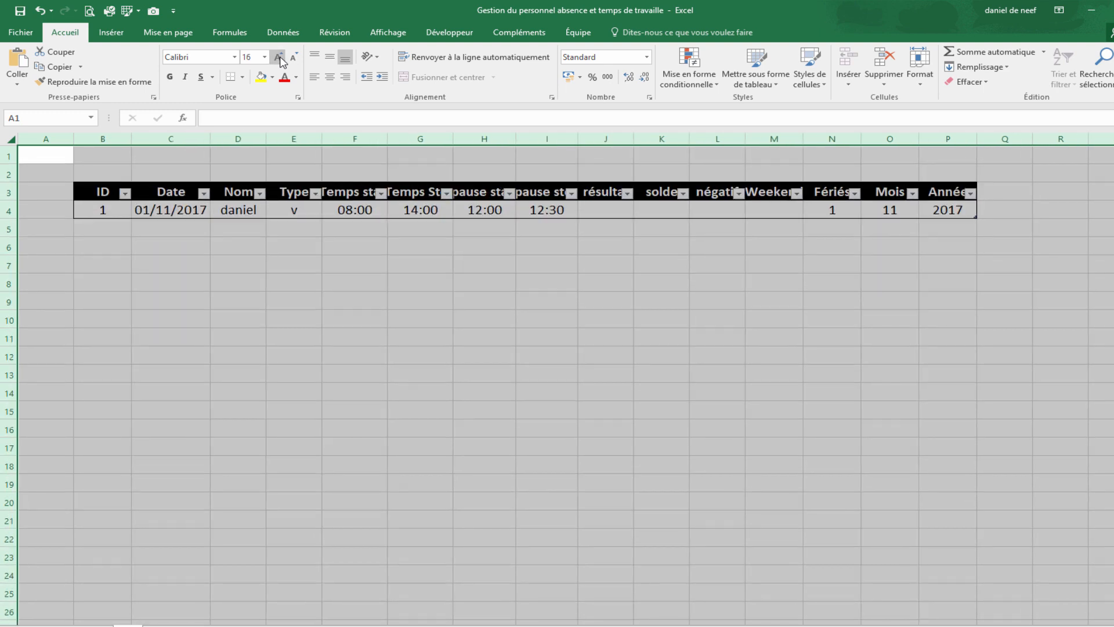
left_click(598, 346)
Give columns B to P a uniform width and make the Date column wide enough for the full date.
left_click_drag(117, 141, 795, 141)
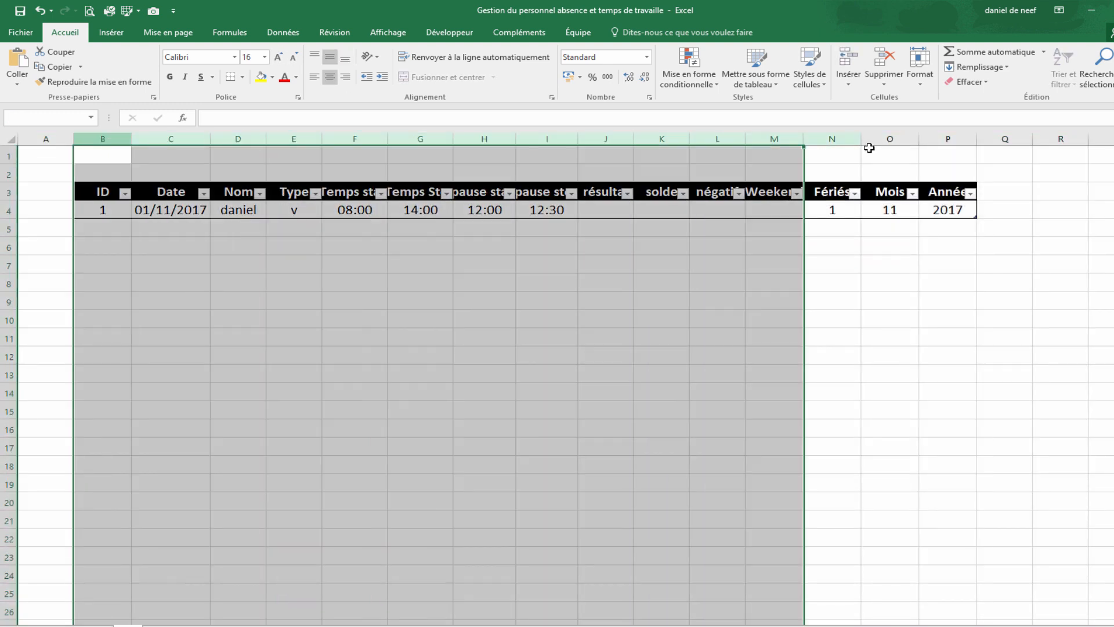
left_click_drag(869, 148, 942, 140)
left_click_drag(919, 138, 918, 138)
left_click(919, 139)
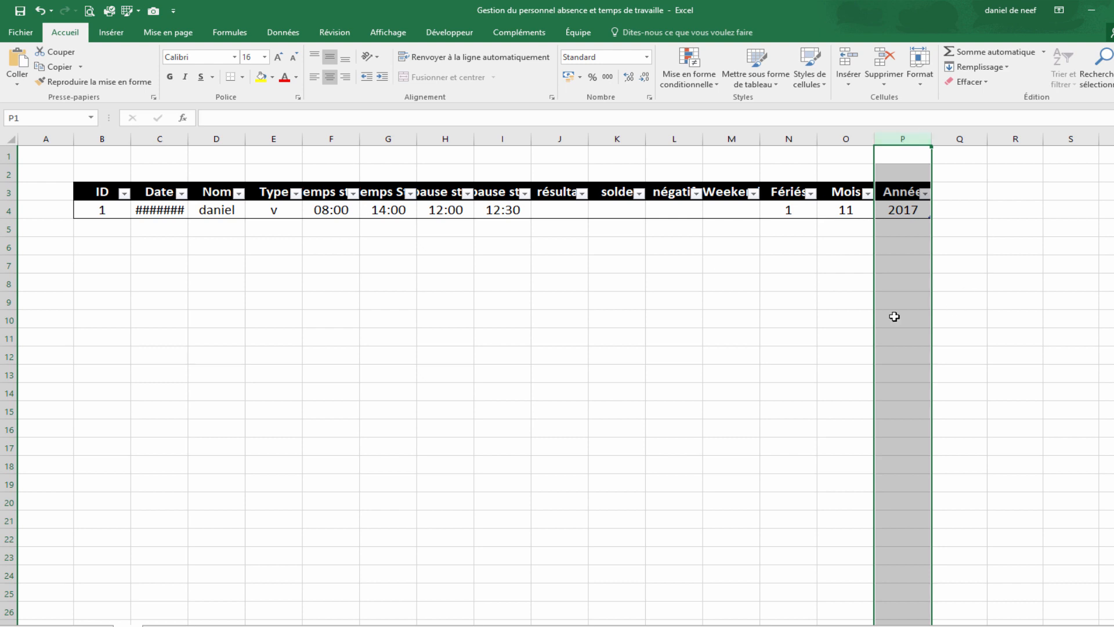
key("ctrl+z")
Wrap the header text in row 3 and centre it horizontally and vertically.
left_click(15, 191)
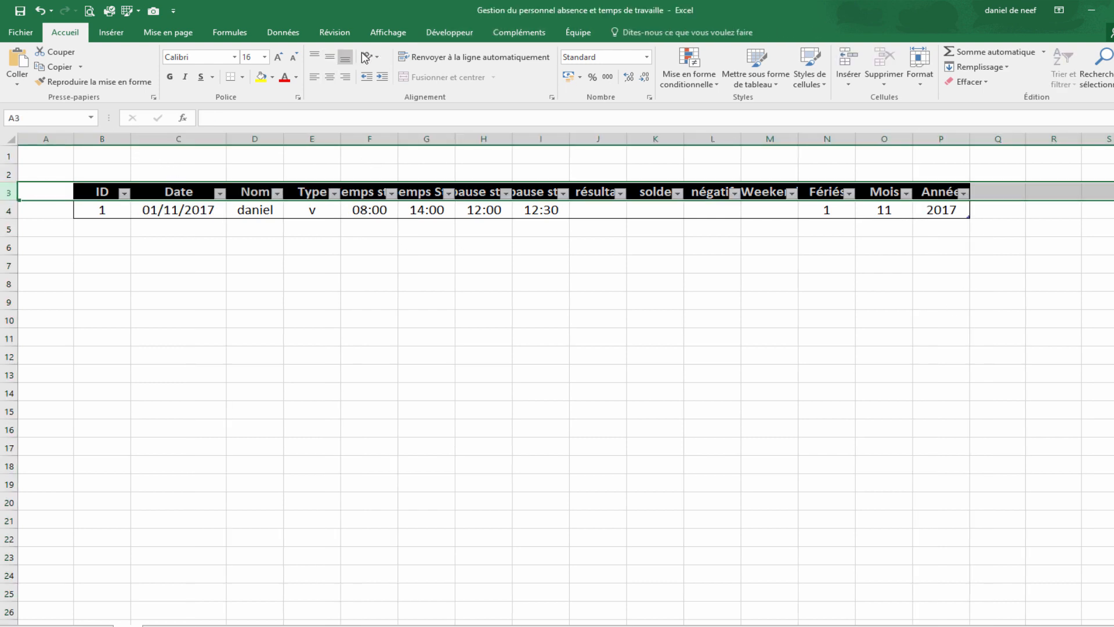
left_click(411, 57)
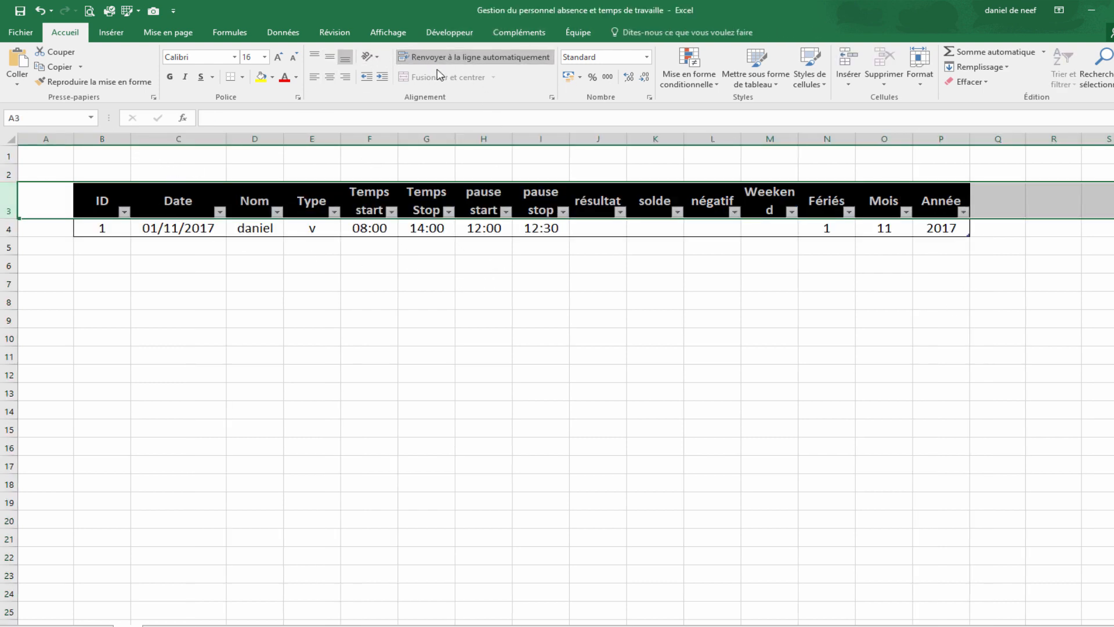
left_click(330, 77)
left_click(330, 57)
left_click(394, 322)
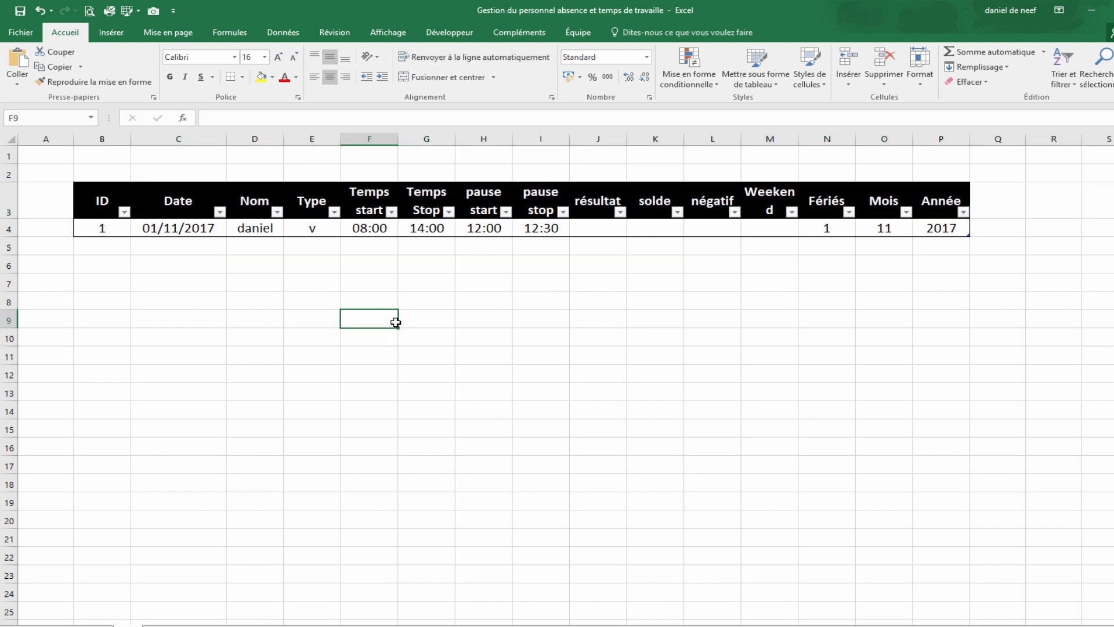
Increase the height of header row 3 and widen columns F to P to fit their headers.
mouse_move(11, 219)
left_mouse_down()
mouse_move(10, 242)
mouse_move(11, 229)
left_mouse_up()
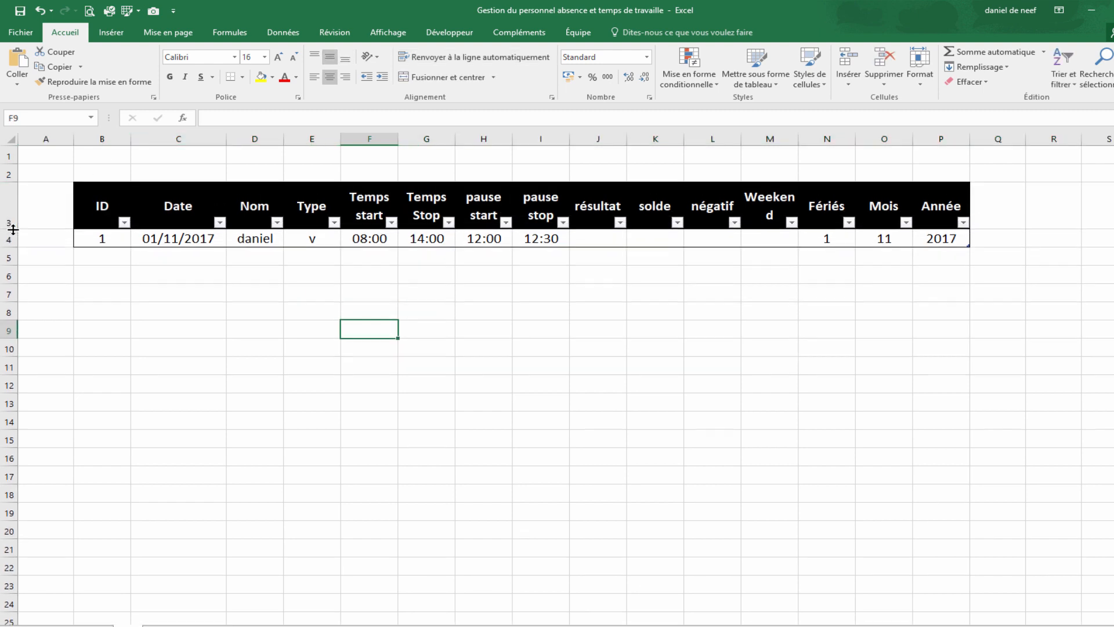
left_click(871, 329)
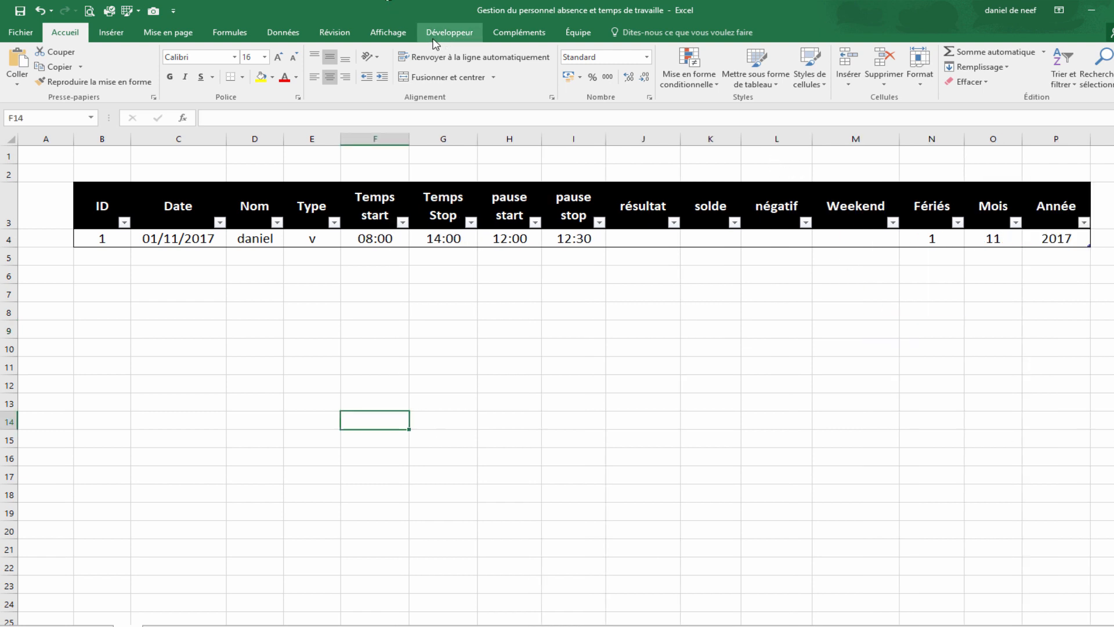
Hide the sheet's gridlines and narrow column A to a slim margin beside the table.
left_click(408, 33)
left_click(171, 77)
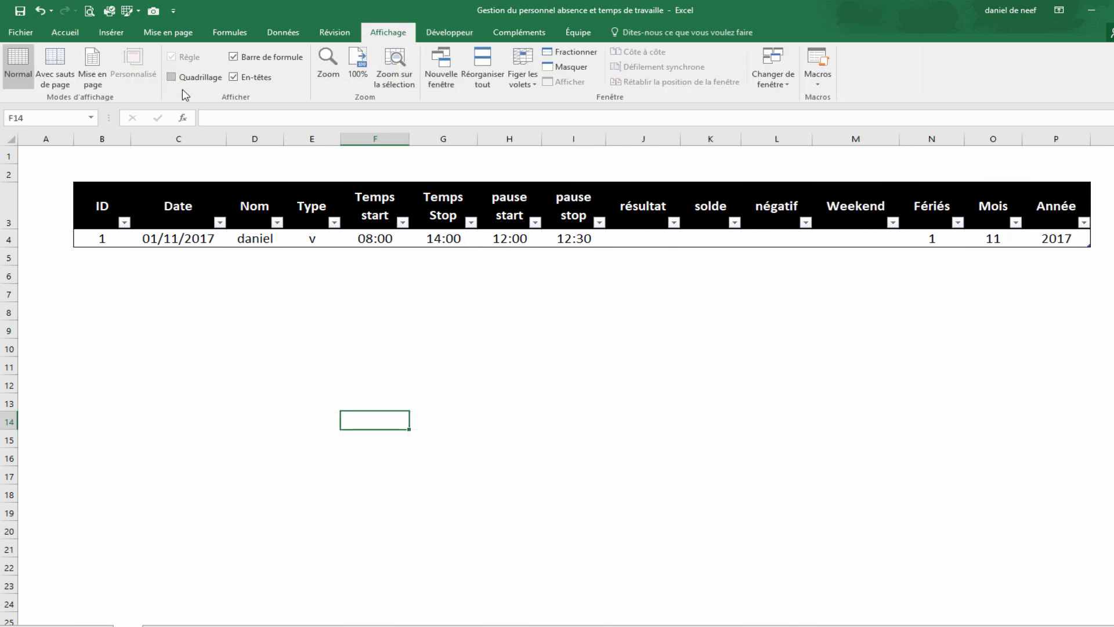
left_click(462, 399)
left_click_drag(74, 139, 43, 142)
left_click(339, 456)
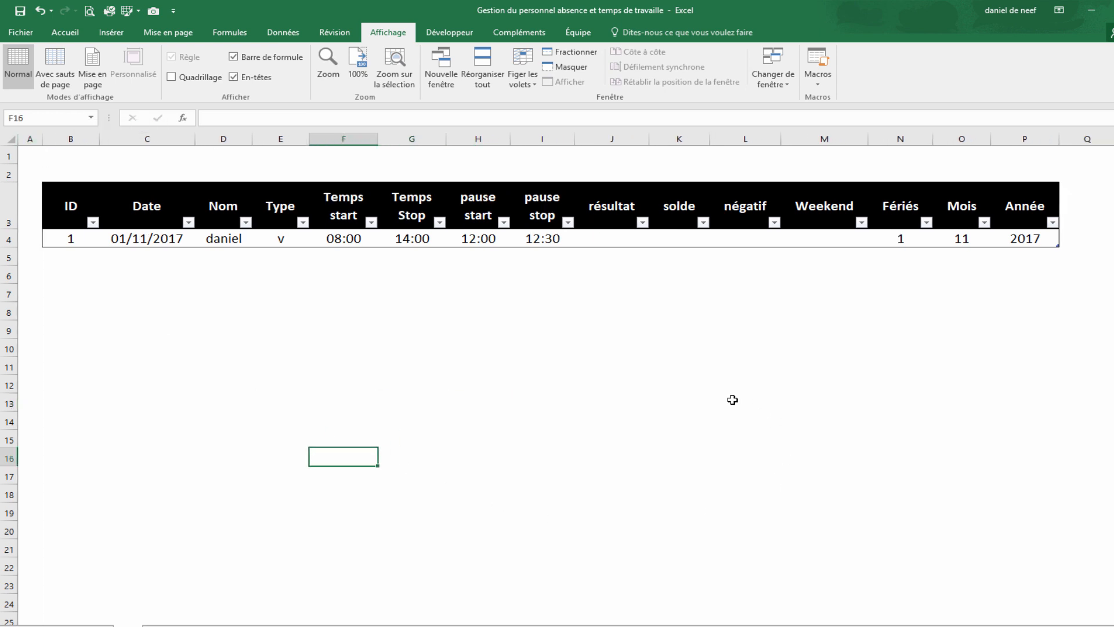